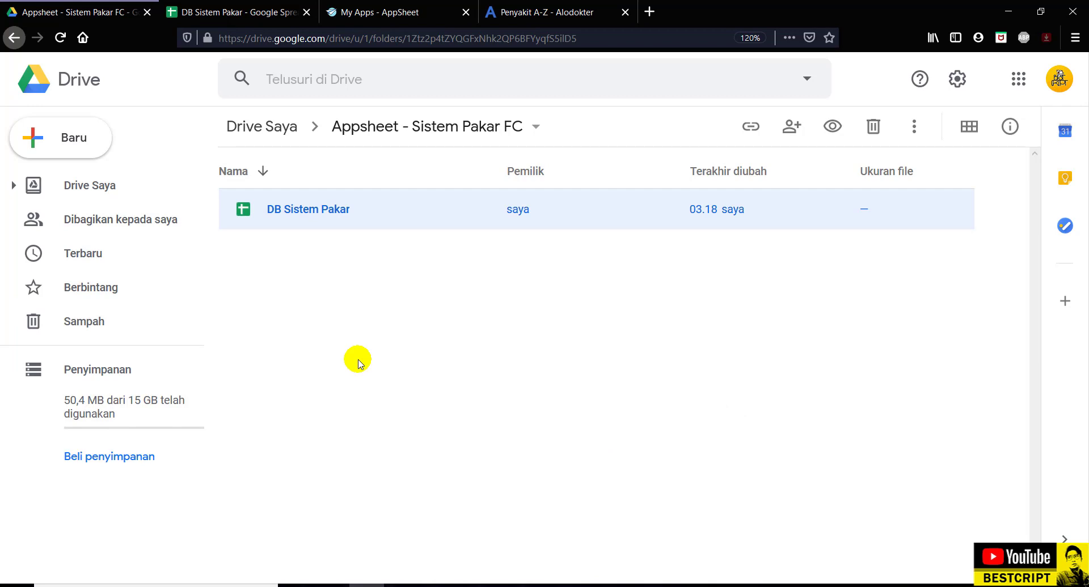
- Examine the column headers of the Expert System sheet in the DB Sistem Pakar spreadsheet, from Kode through Otot Leher Tegang
click(266, 12)
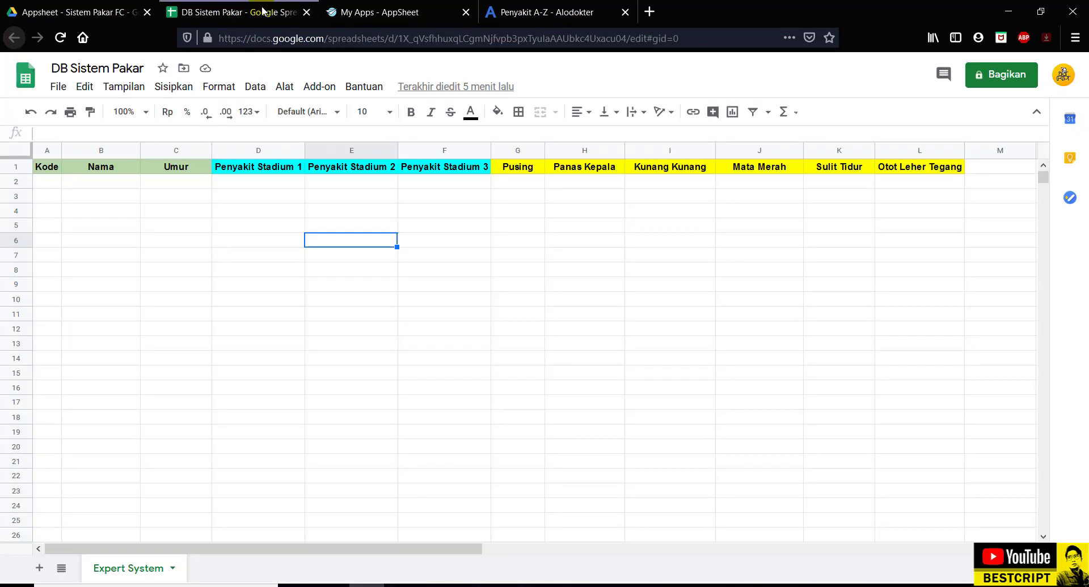
drag(43, 185, 711, 230)
click(889, 233)
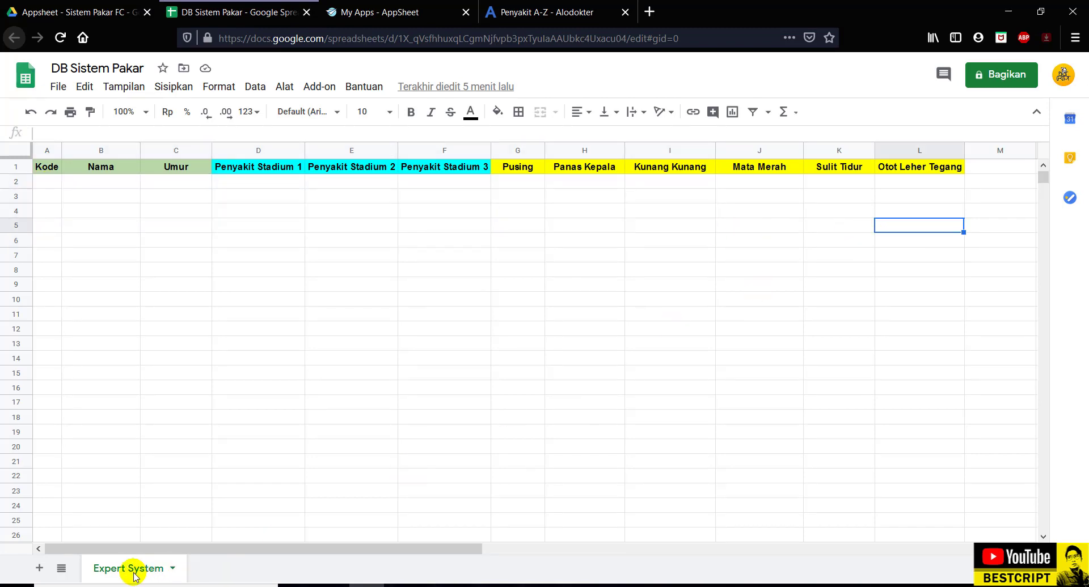
click(48, 169)
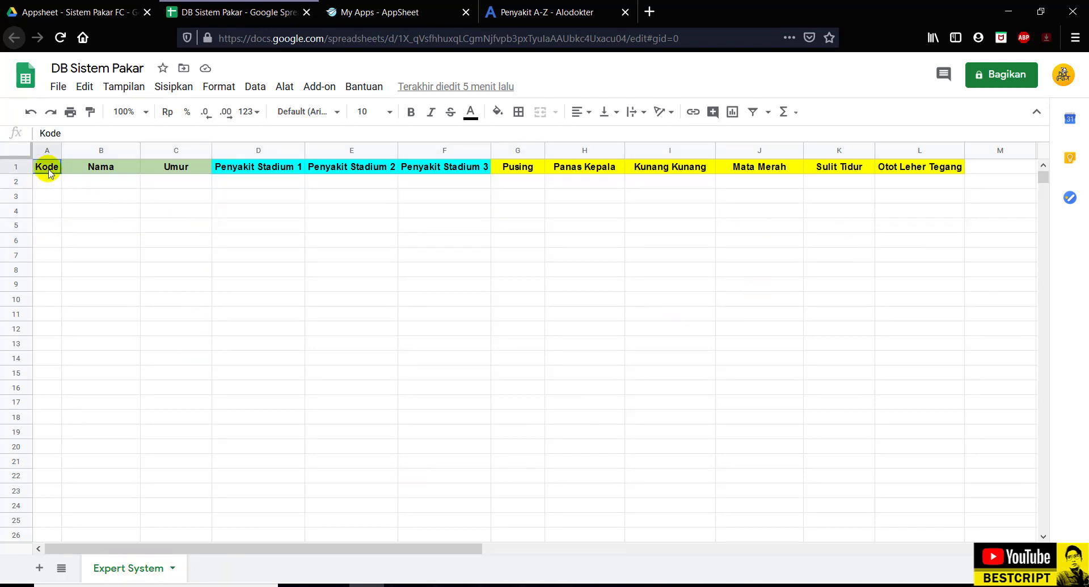
click(88, 166)
click(173, 167)
click(251, 166)
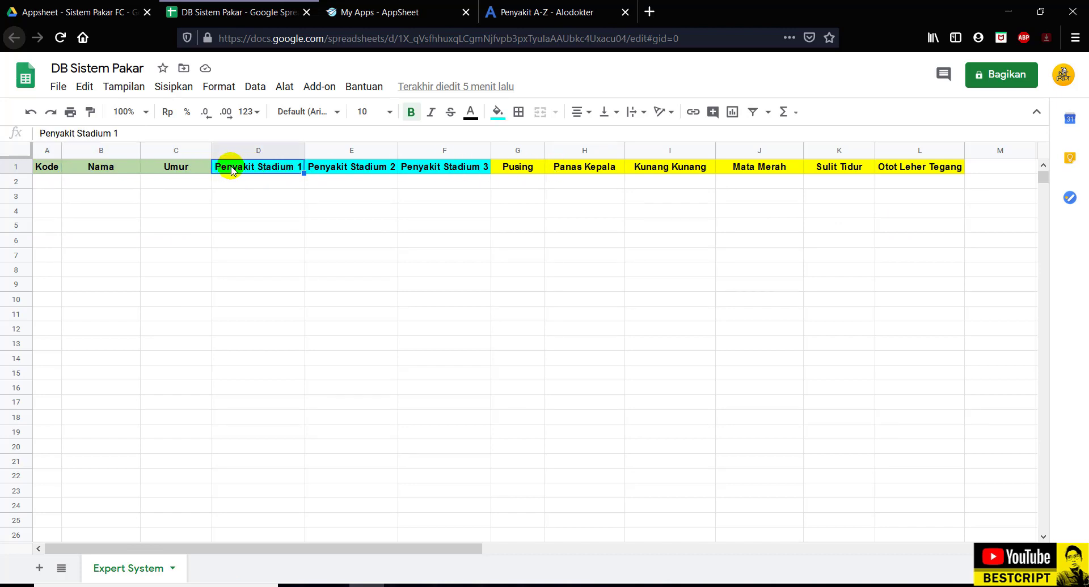
drag(231, 170, 456, 180)
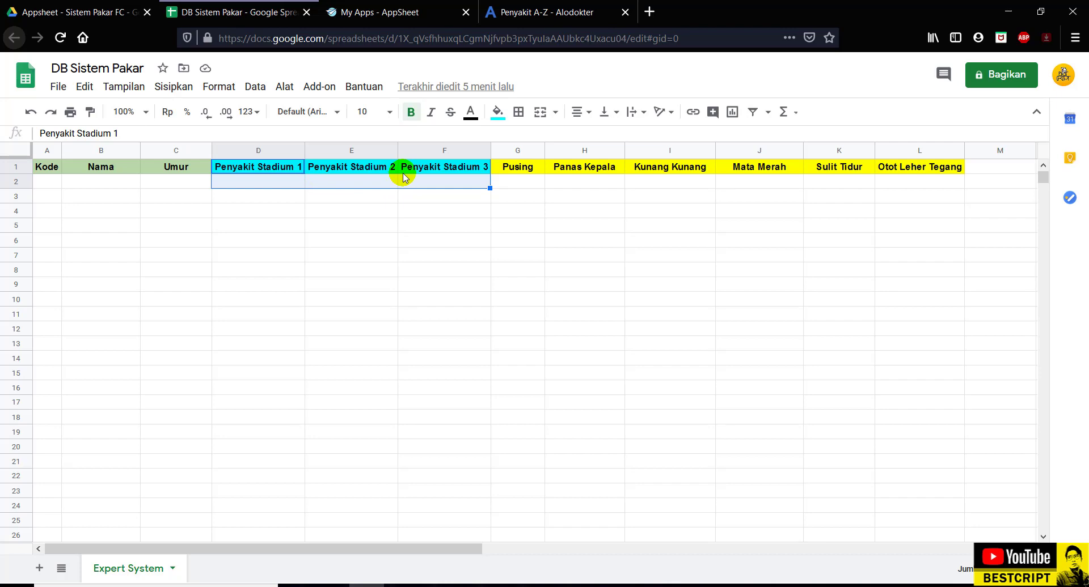
click(341, 180)
click(253, 182)
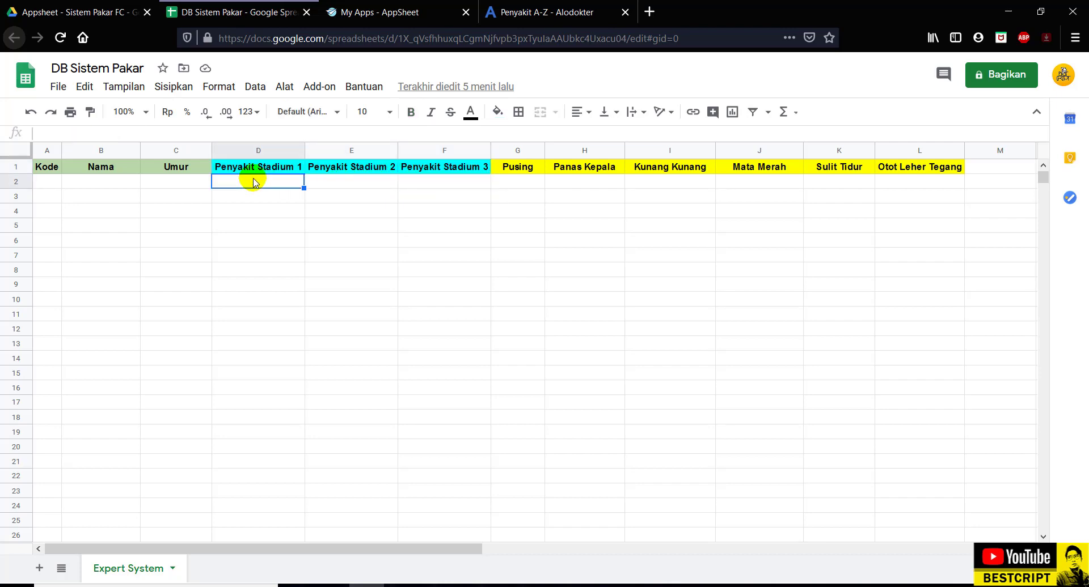
drag(49, 184, 70, 186)
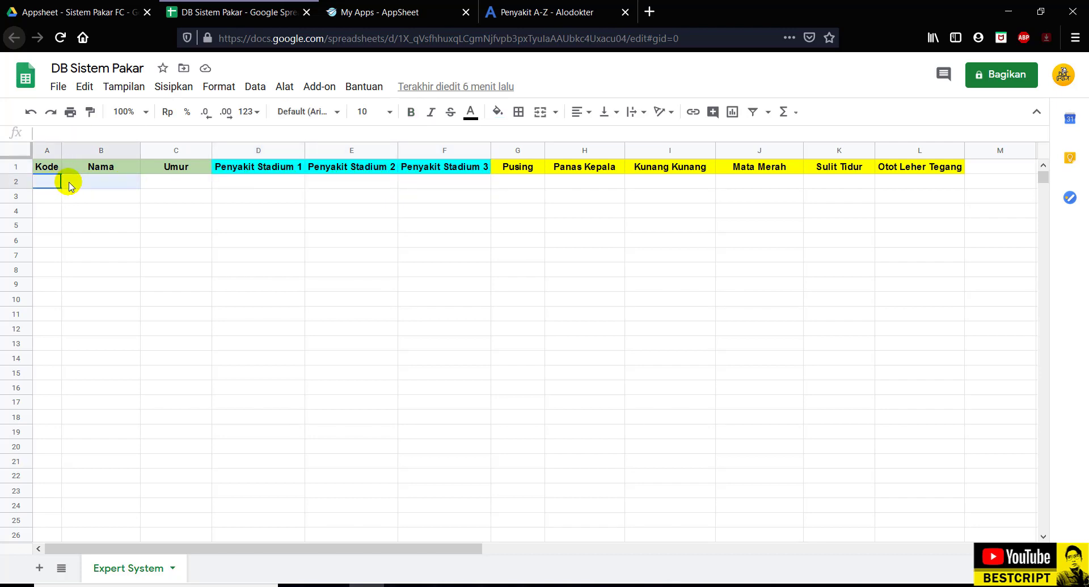
drag(514, 169, 913, 171)
- View the Alodokter disease search page and the AppSheet app list, and return to the DB Sistem Pakar spreadsheet
click(539, 12)
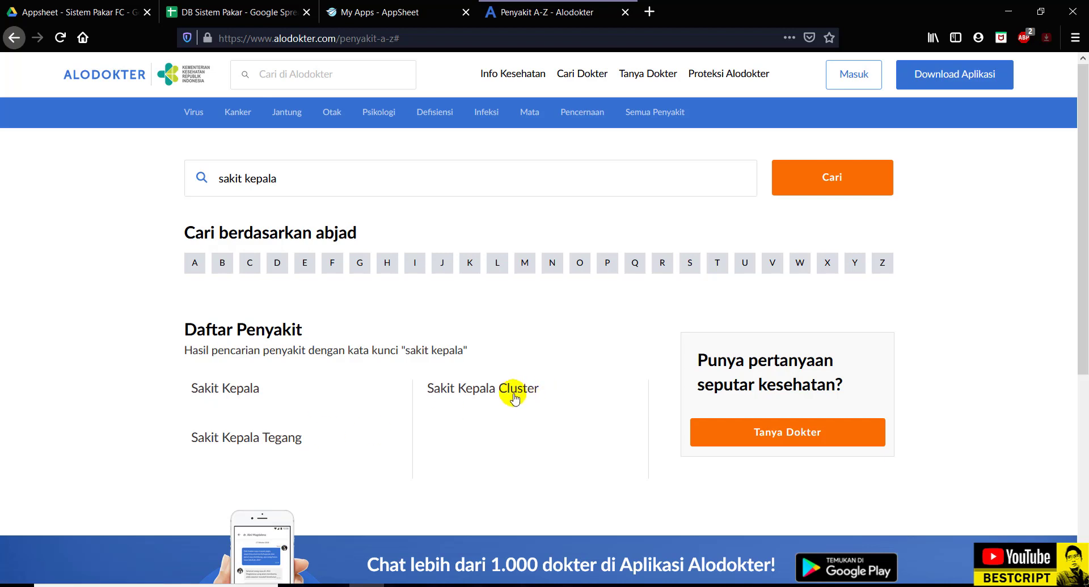
click(371, 6)
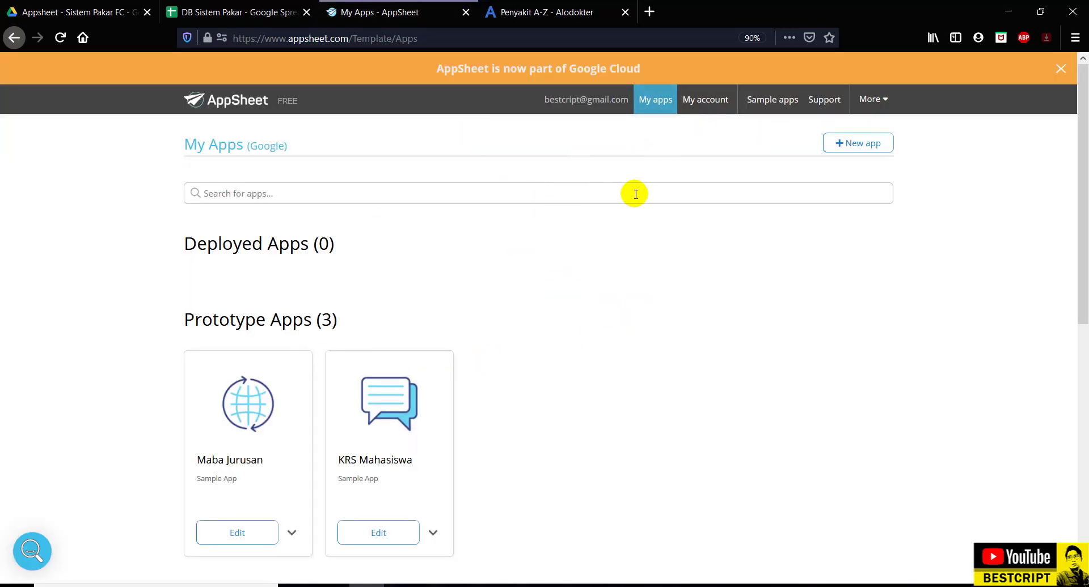
click(220, 10)
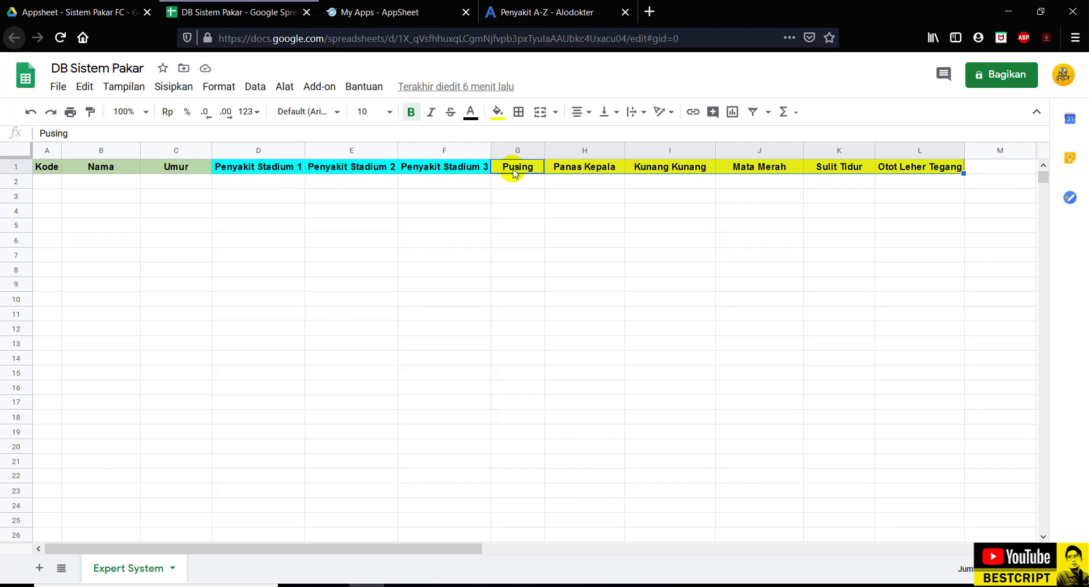
- In AppSheet, create a new app from existing data, named Forward Chaining, with the category Other
click(389, 13)
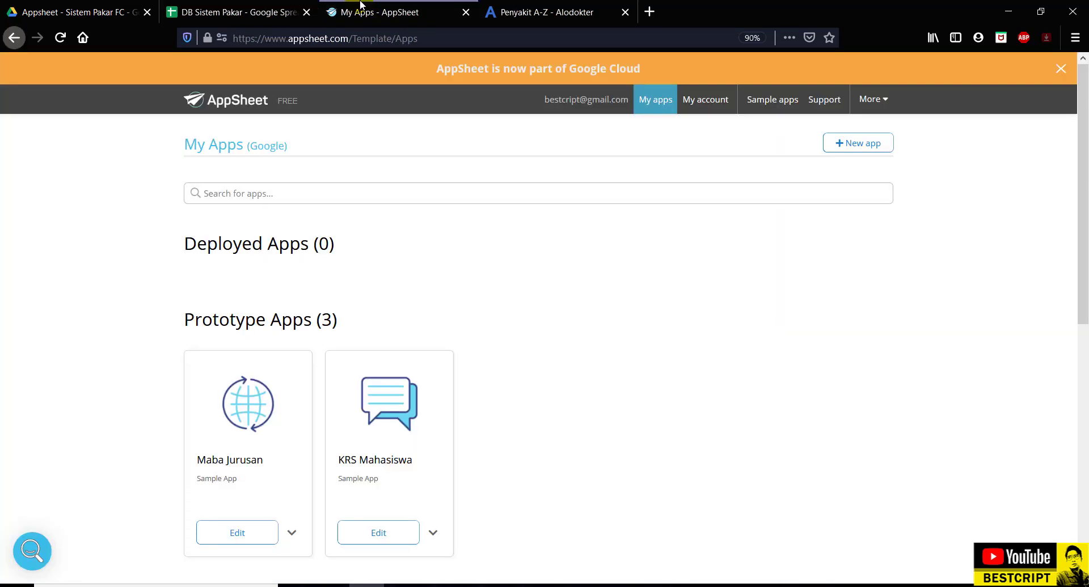
click(860, 146)
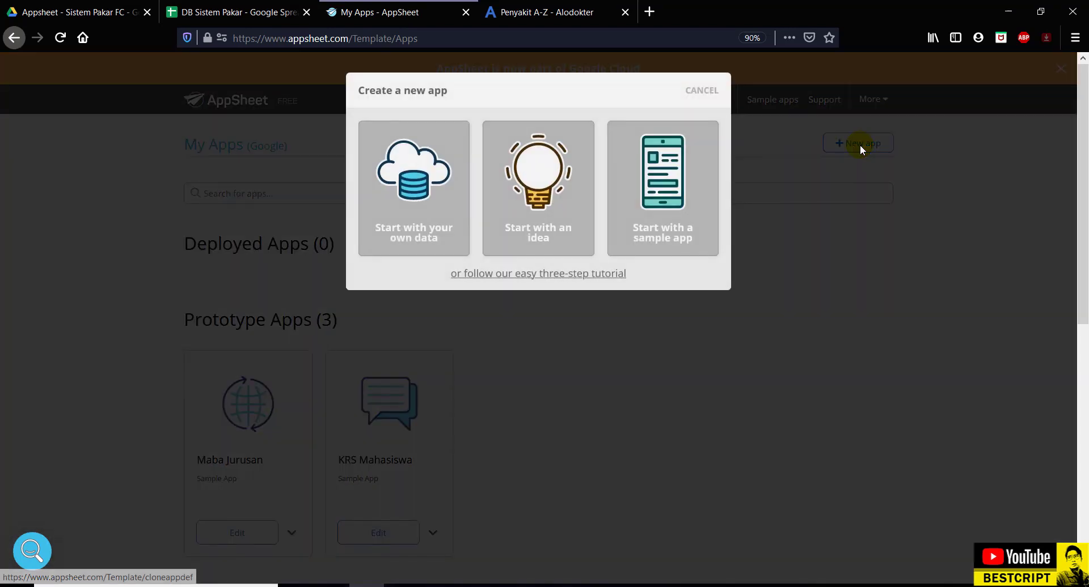
click(406, 176)
click(406, 176)
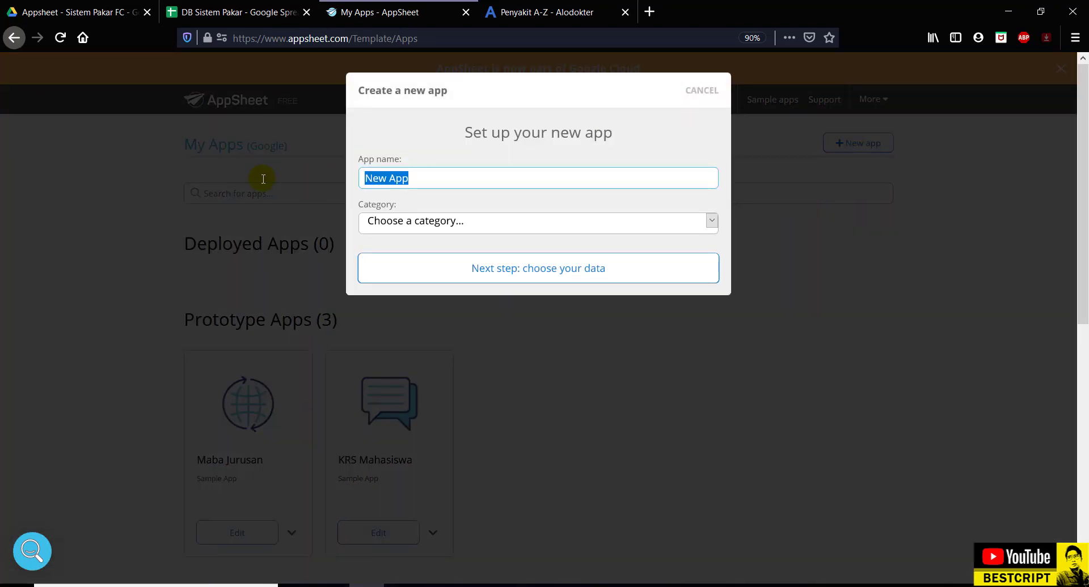
text(Forwa)
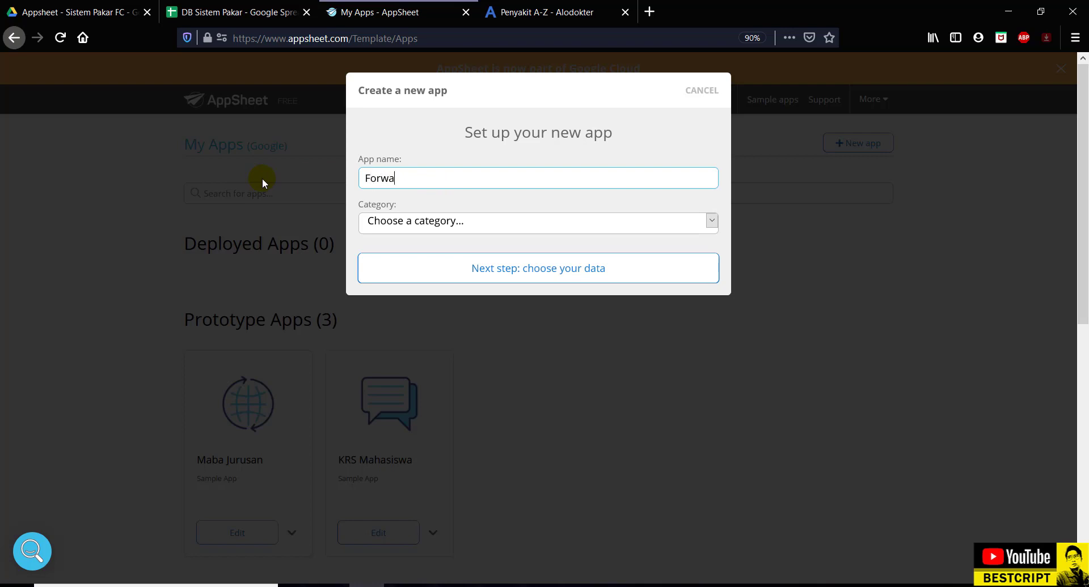
text(rd Chaining)
click(406, 223)
scroll(397, 511, down, 3)
click(386, 573)
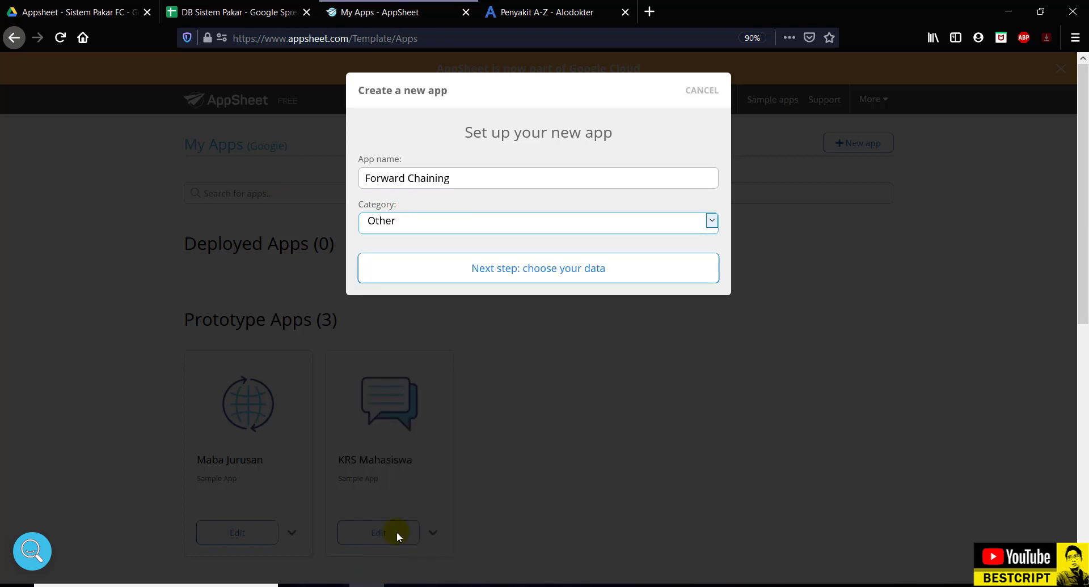
click(523, 268)
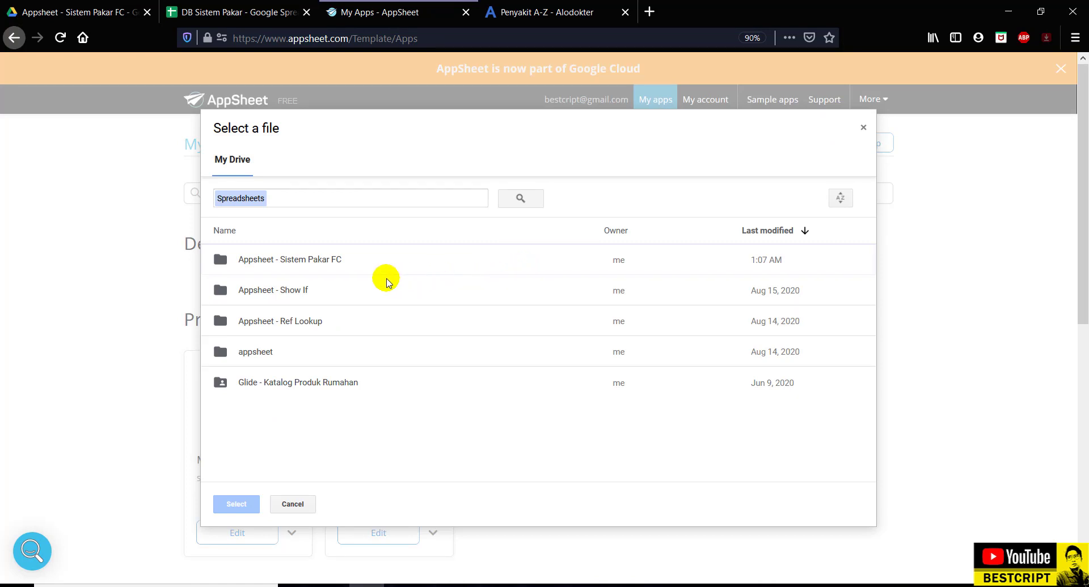
- Use the DB Sistem Pakar spreadsheet from the Appsheet - Sistem Pakar FC folder as the app's data source
double_click(306, 261)
click(278, 272)
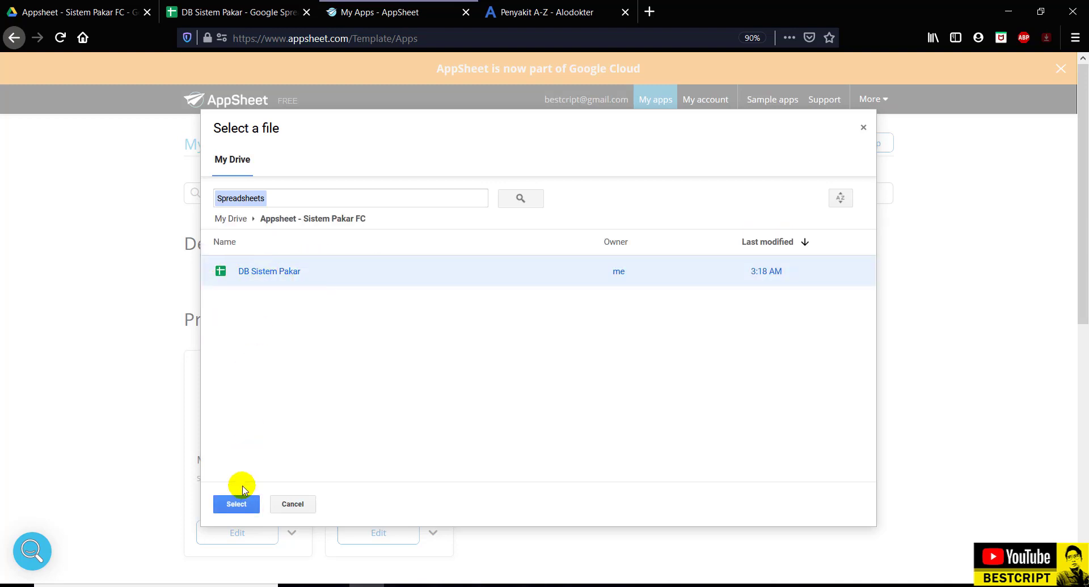
click(236, 504)
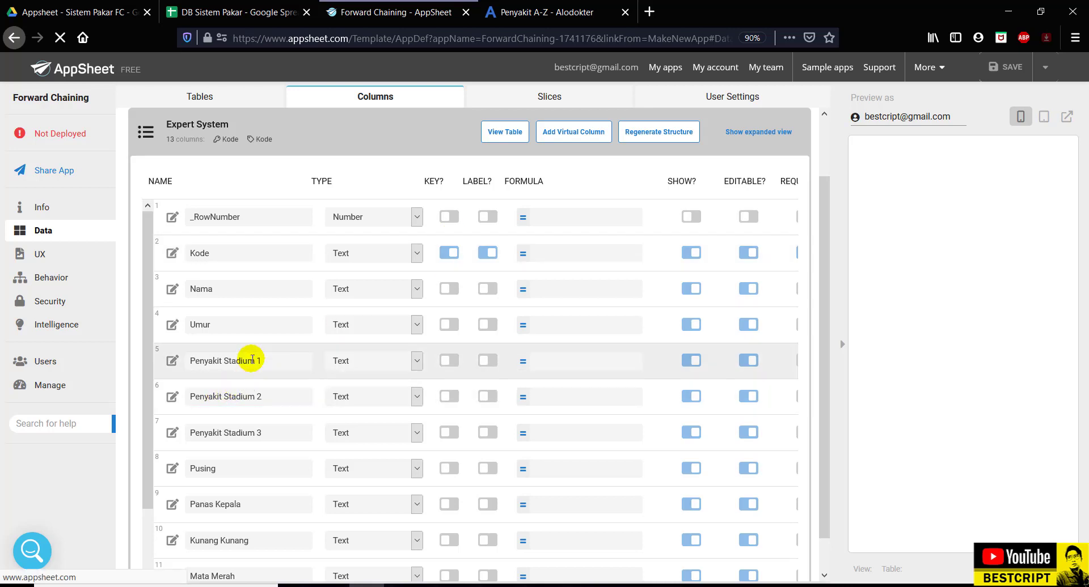
- Review the column definitions of the Expert System table in the app's data settings
scroll(242, 357, down, 2)
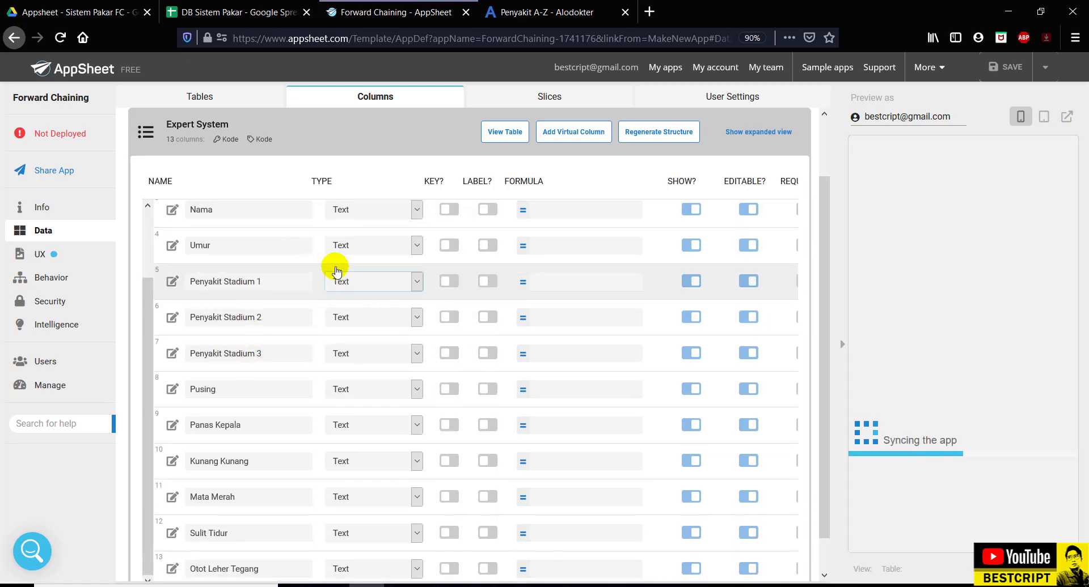
scroll(266, 250, up, 2)
click(38, 234)
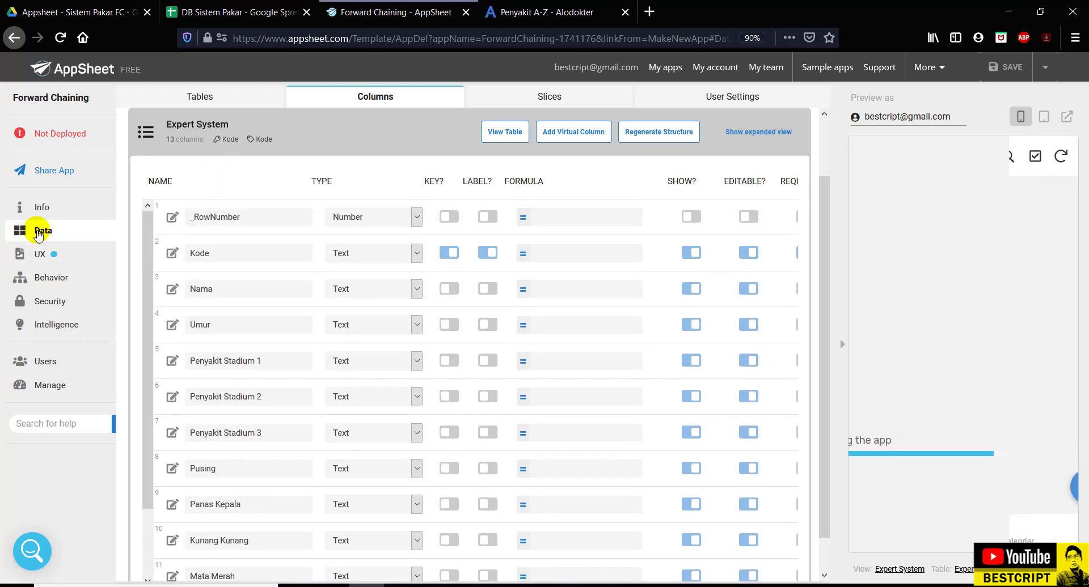
click(394, 97)
click(210, 211)
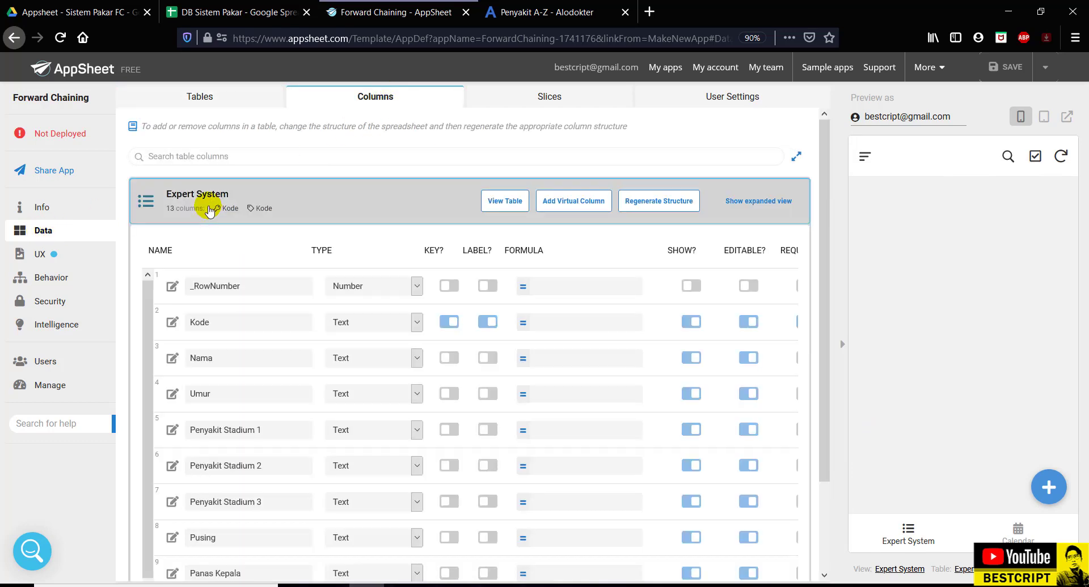
scroll(291, 301, down, 2)
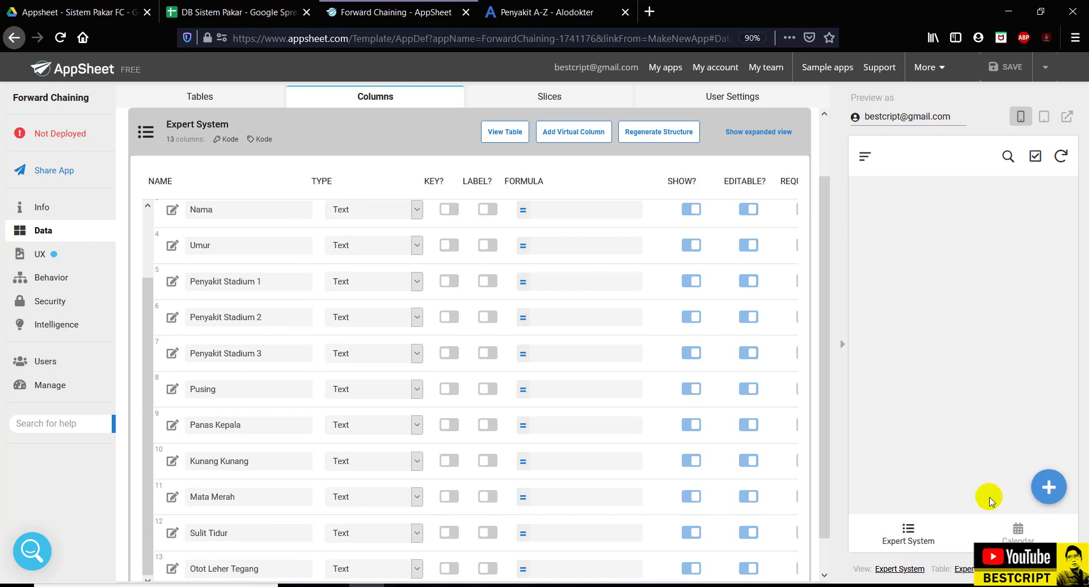
- Open the new-record form in the app preview and look through its fields
click(1048, 487)
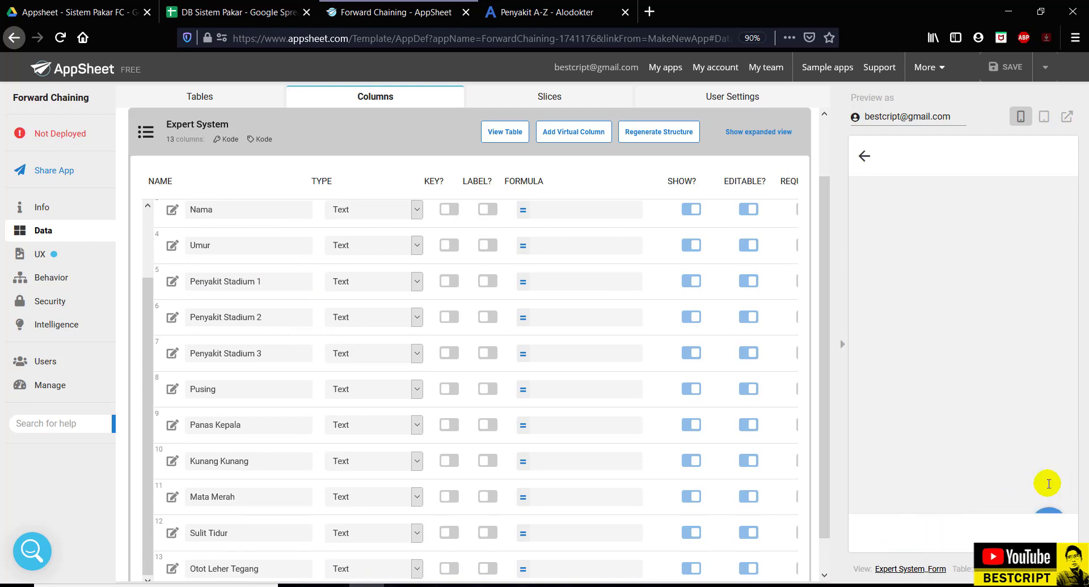
scroll(947, 277, down, 8)
scroll(964, 341, up, 8)
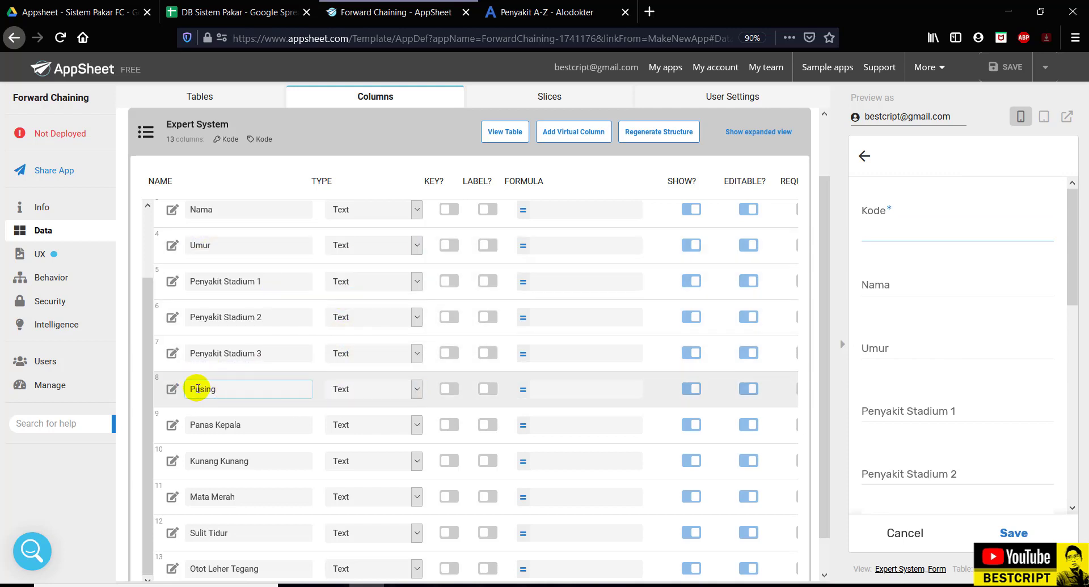
- Set the type of the Pusing, Panas Kepala and Kunang Kunang columns to Enum
click(241, 288)
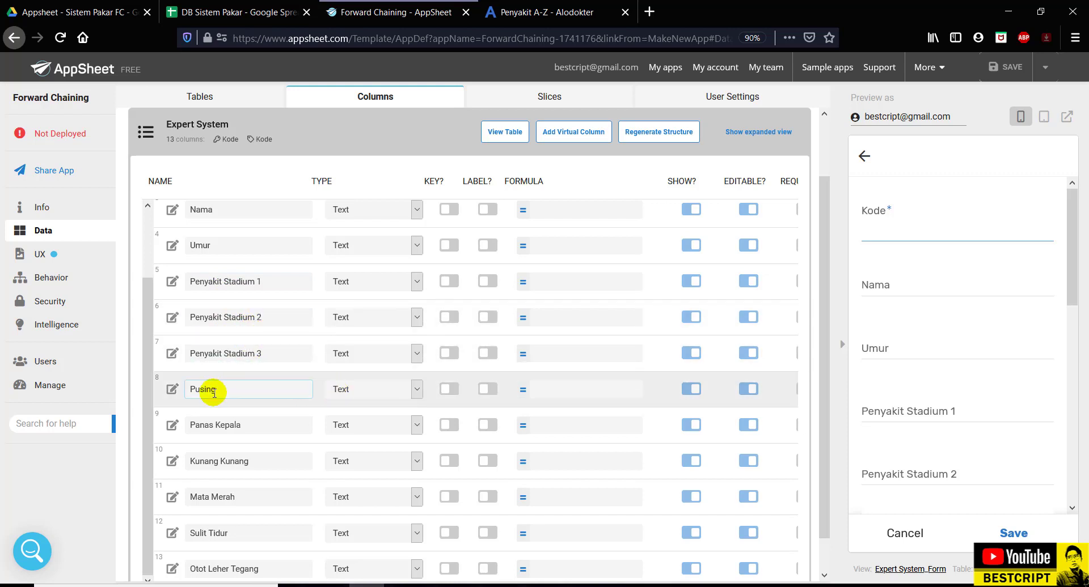
scroll(343, 482, down, 1)
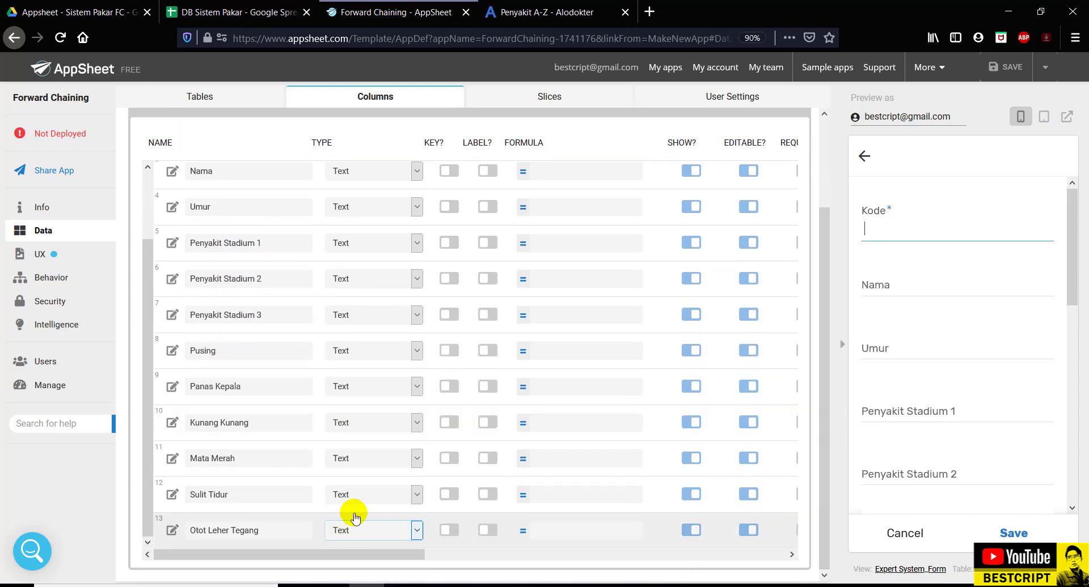
click(352, 352)
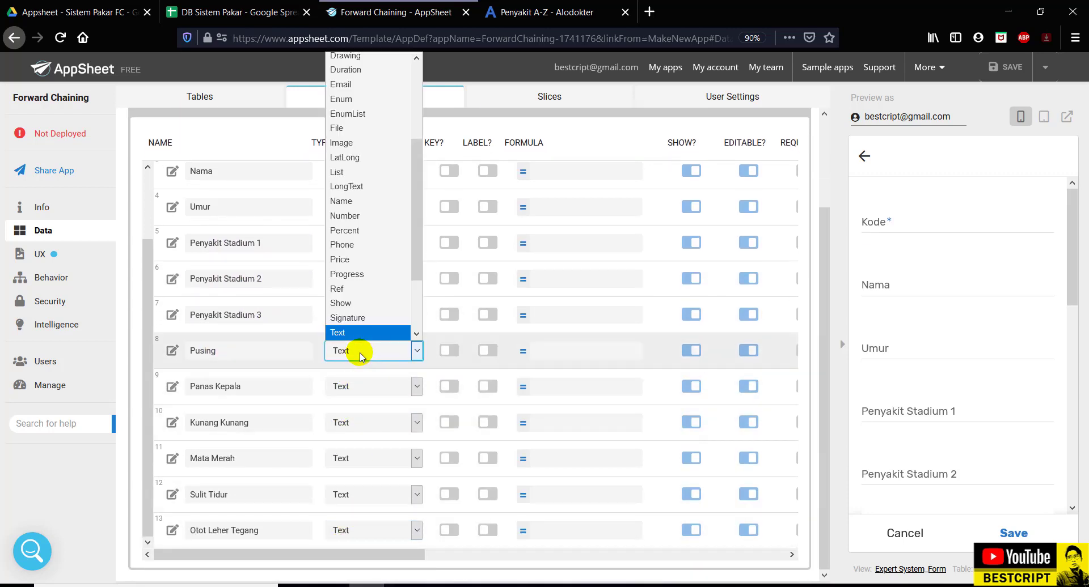
click(359, 85)
click(365, 387)
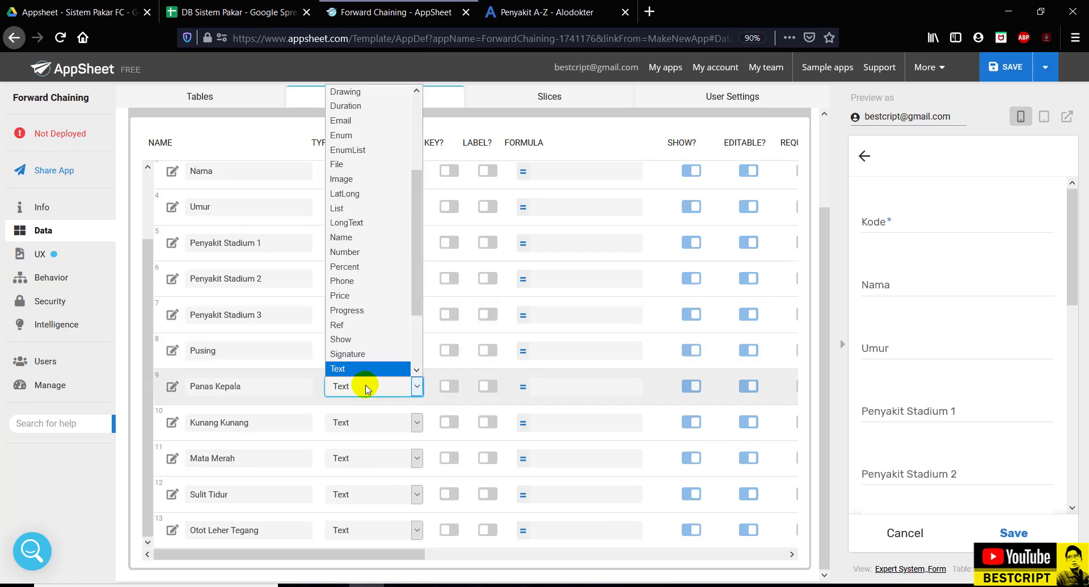
click(355, 136)
click(375, 423)
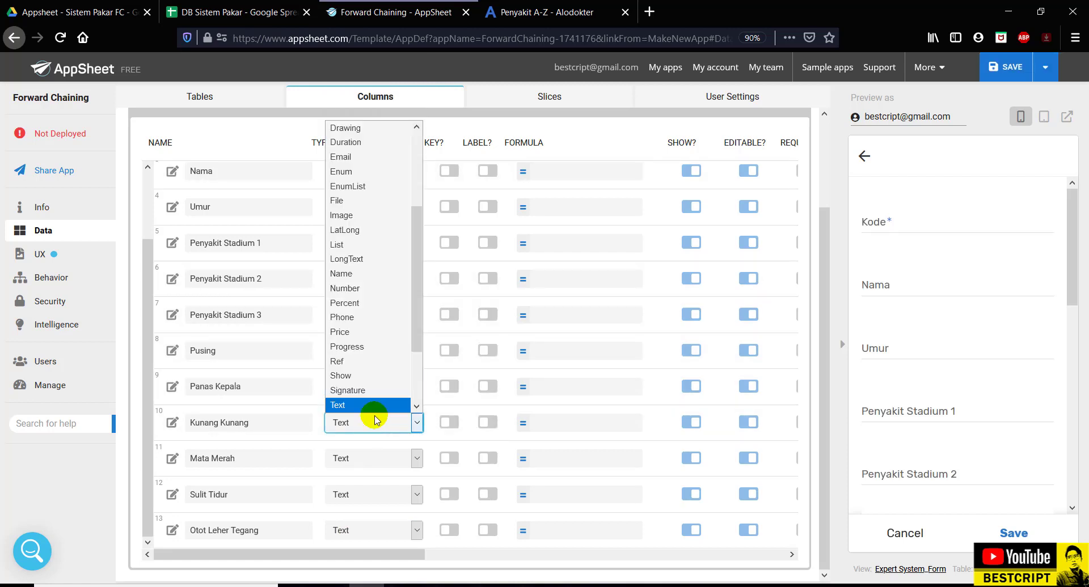
click(365, 171)
- Set the type of the Mata Merah, Sulit Tidur and Otot Leher Tegang columns to Enum
click(363, 459)
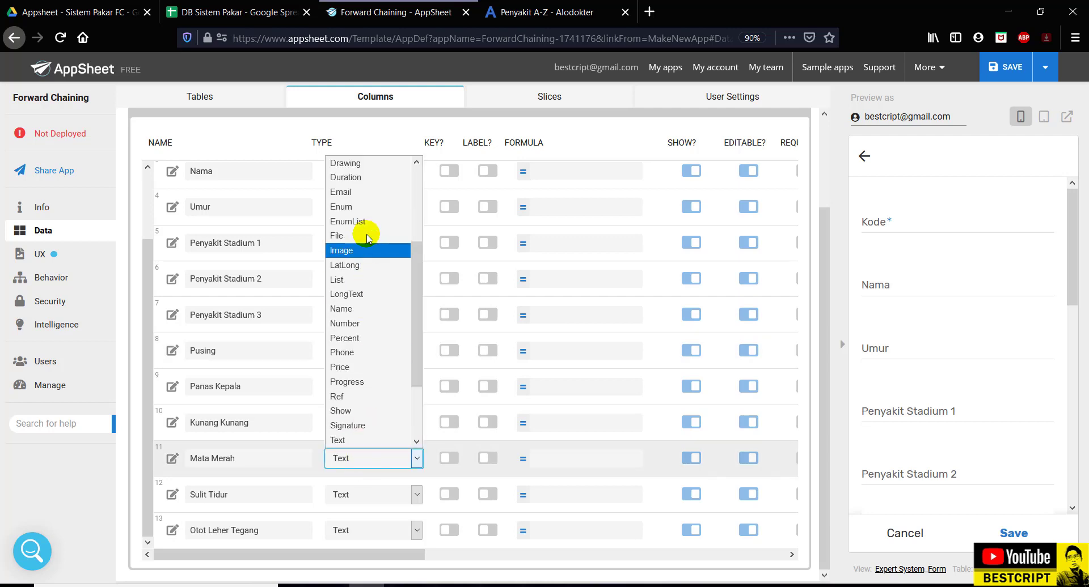
click(358, 207)
click(368, 495)
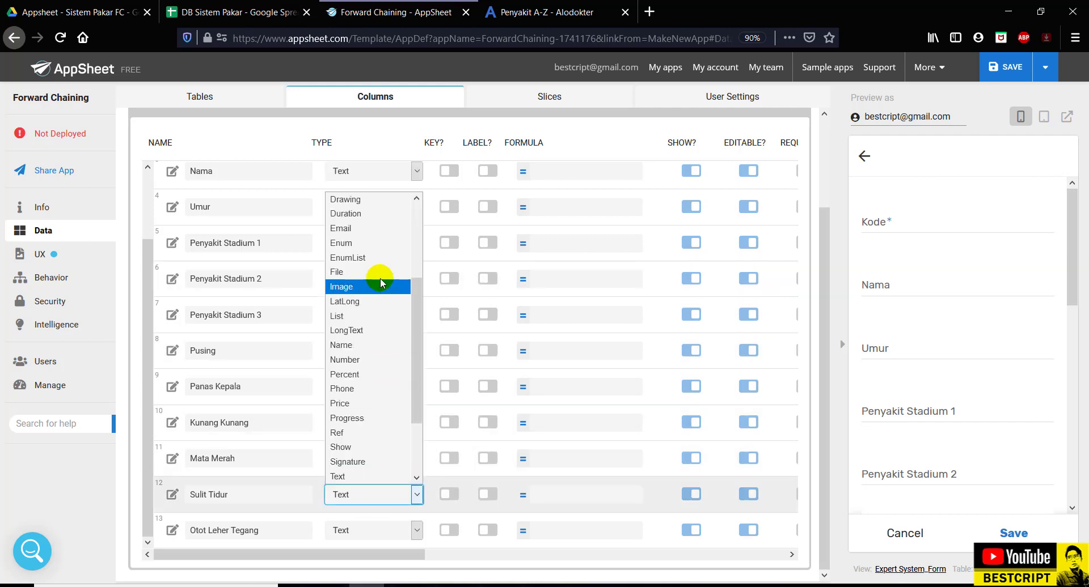
click(379, 243)
click(366, 531)
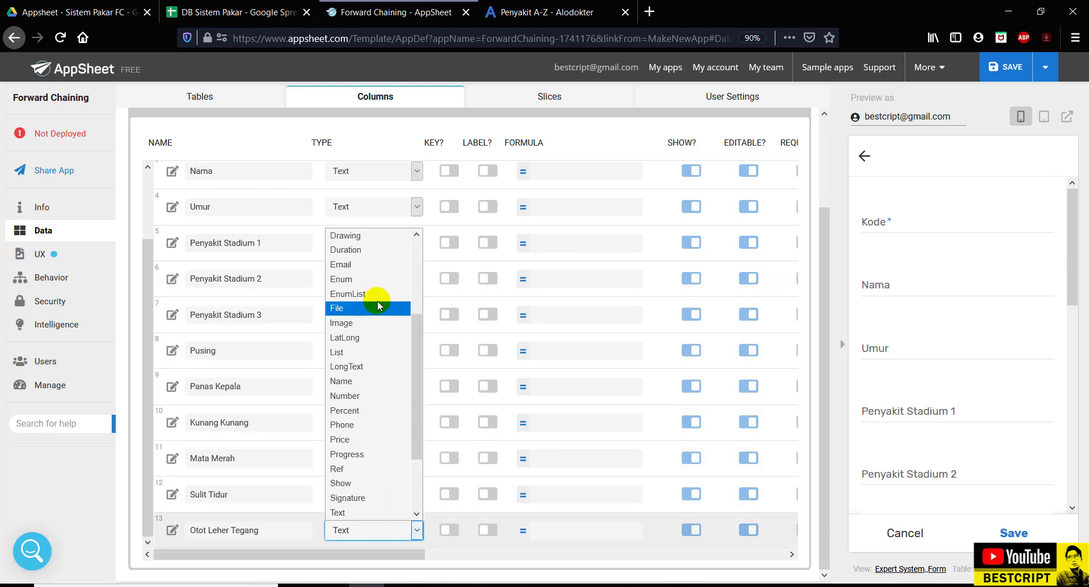
click(368, 279)
- Set the type of the Umur column to Number and save the app
click(361, 206)
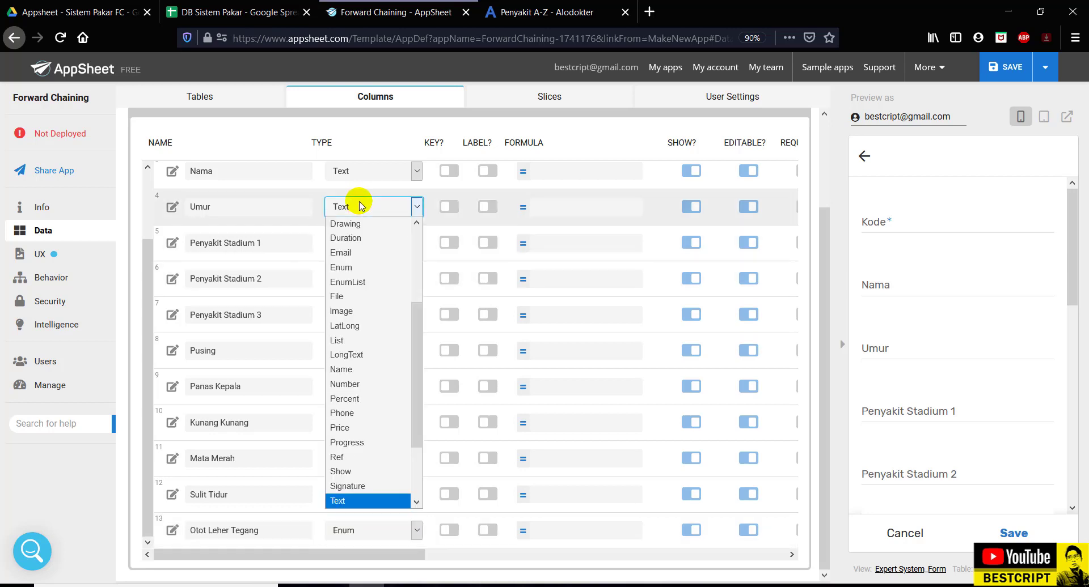
scroll(357, 306, up, 2)
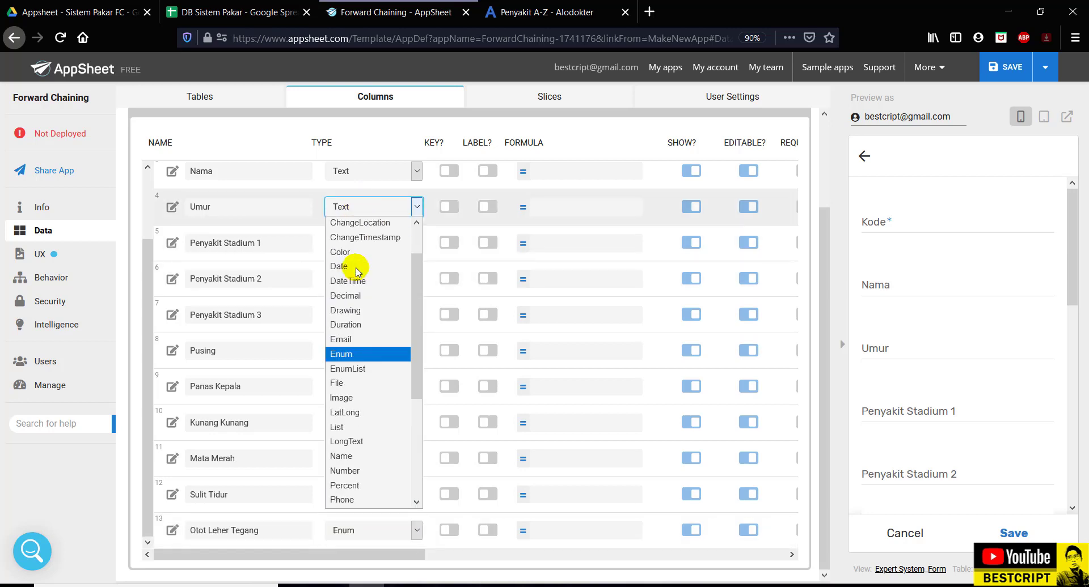
scroll(347, 396, down, 3)
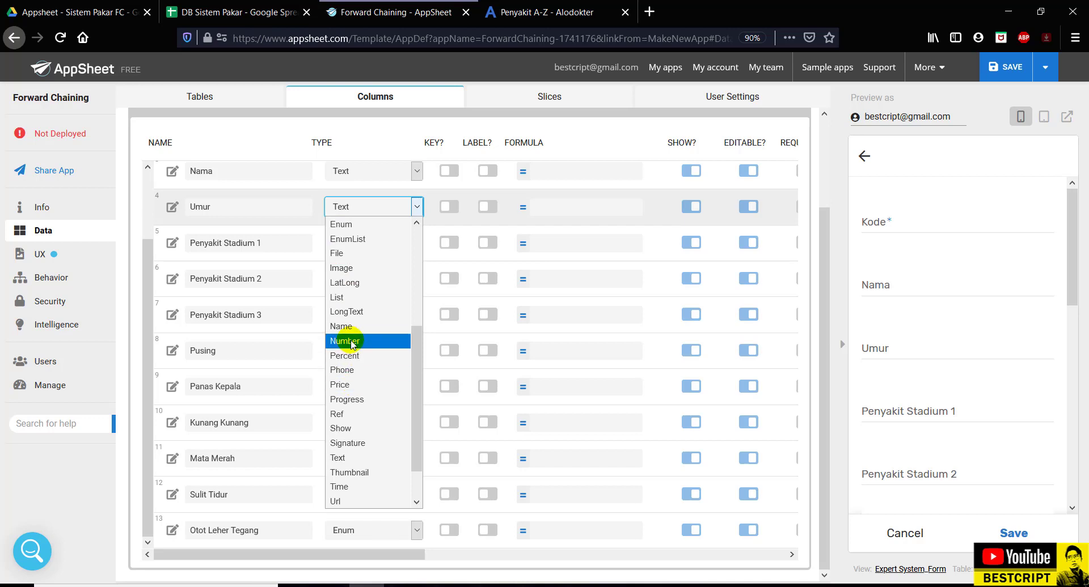
click(347, 343)
click(1007, 67)
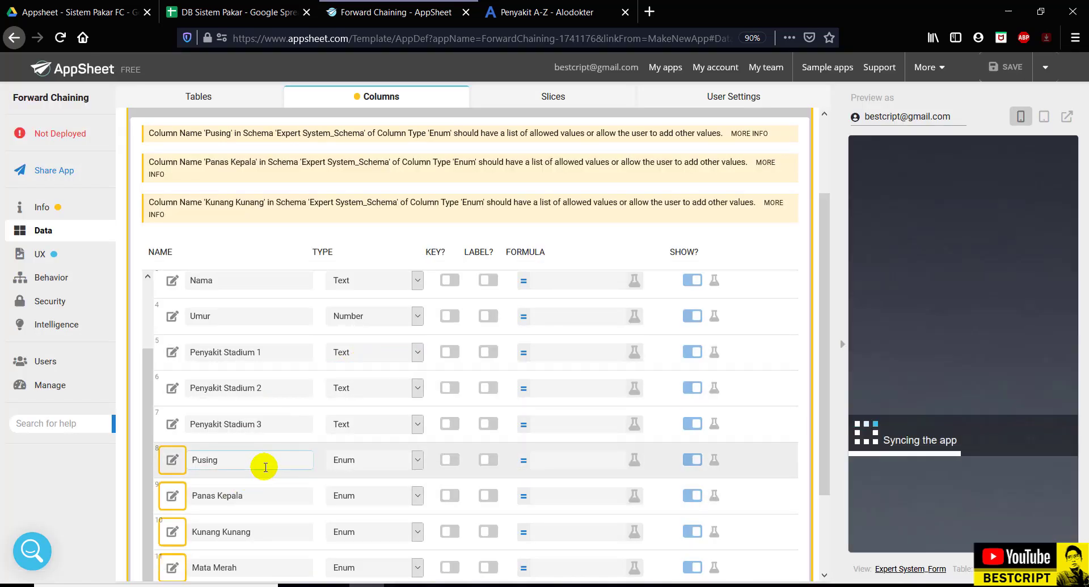
- Add Ya and Tidak as the allowed values of the Pusing column
scroll(272, 460, down, 2)
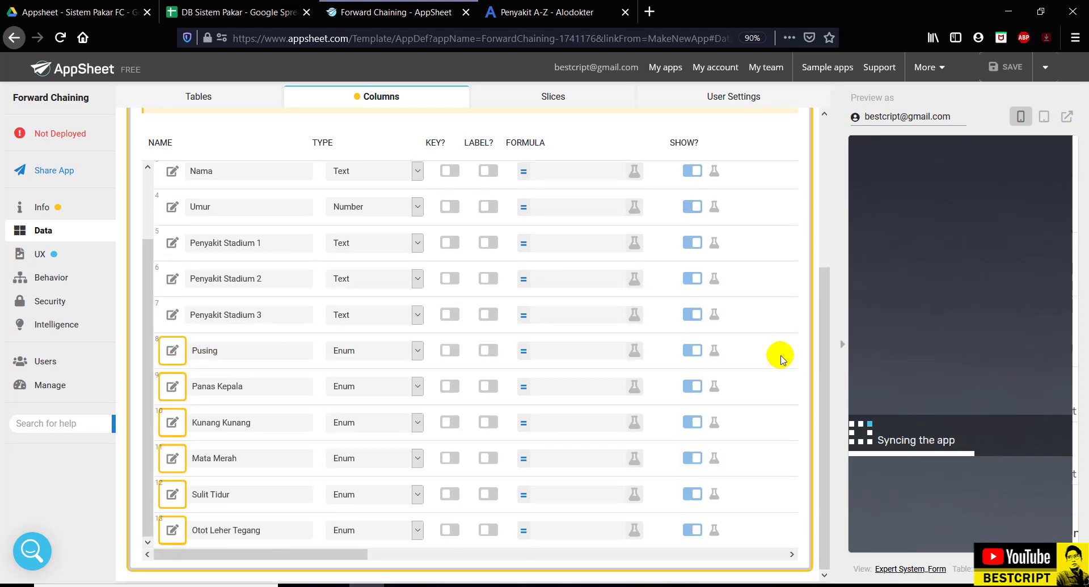
click(172, 351)
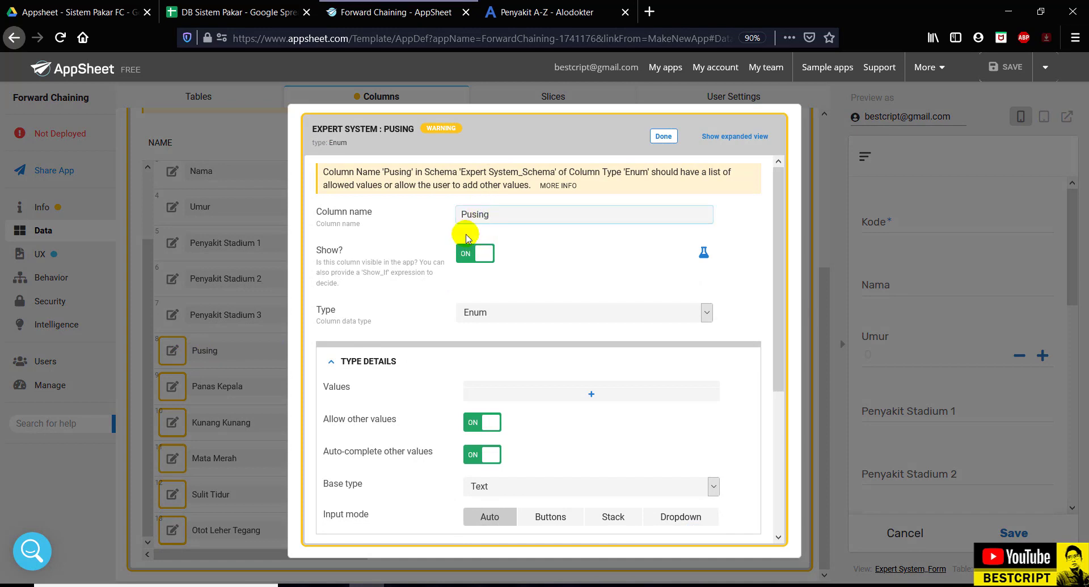
click(576, 395)
click(520, 400)
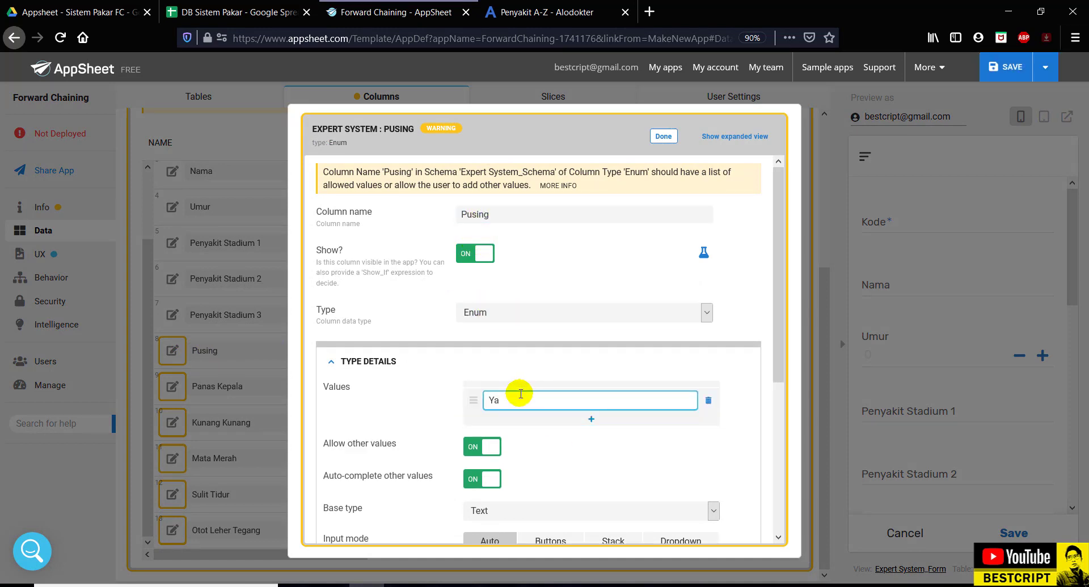
click(522, 420)
click(513, 422)
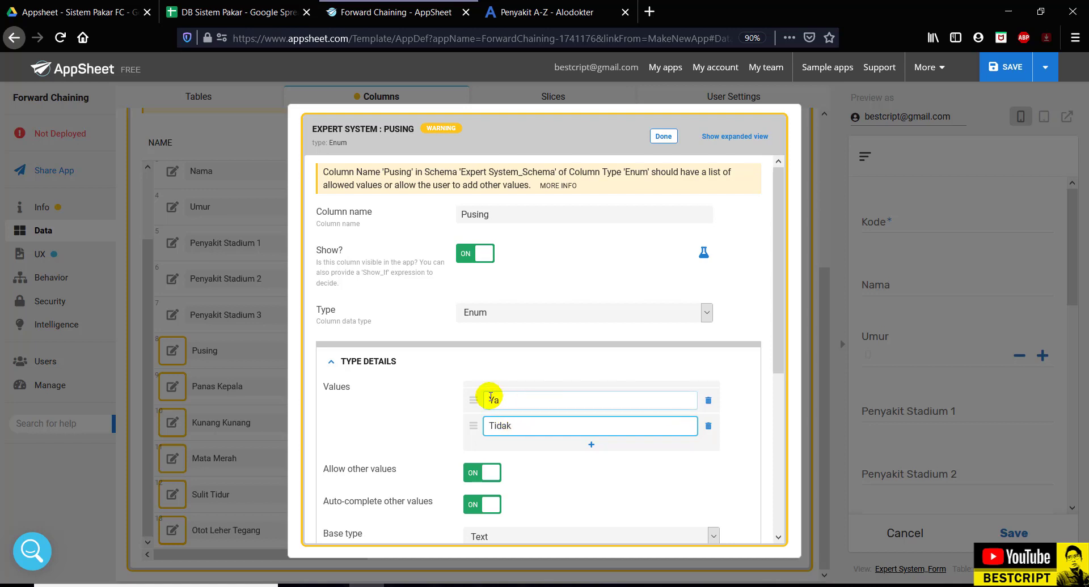
scroll(624, 360, down, 3)
scroll(639, 361, down, 1)
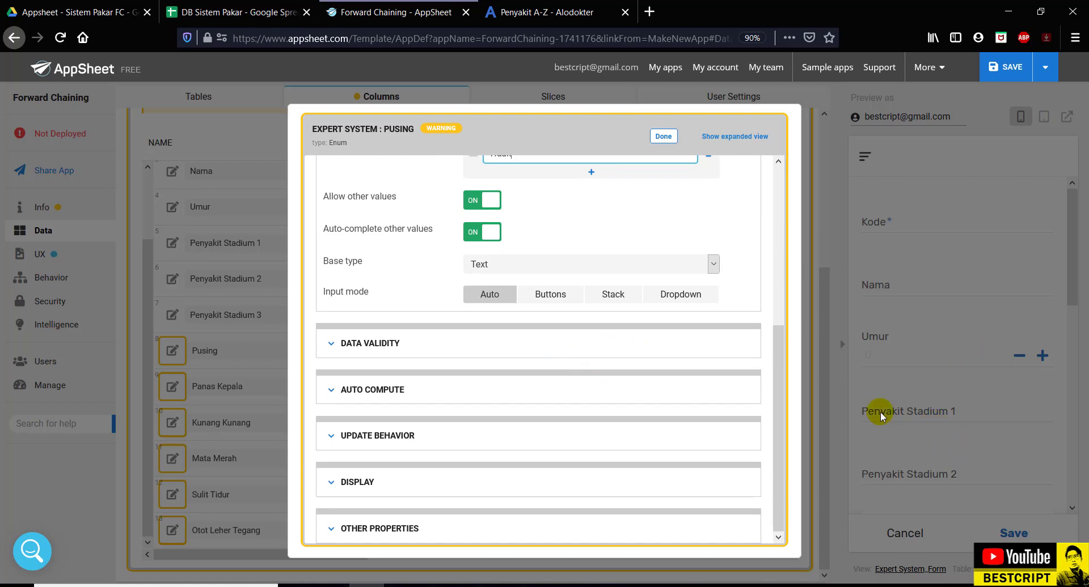
click(663, 136)
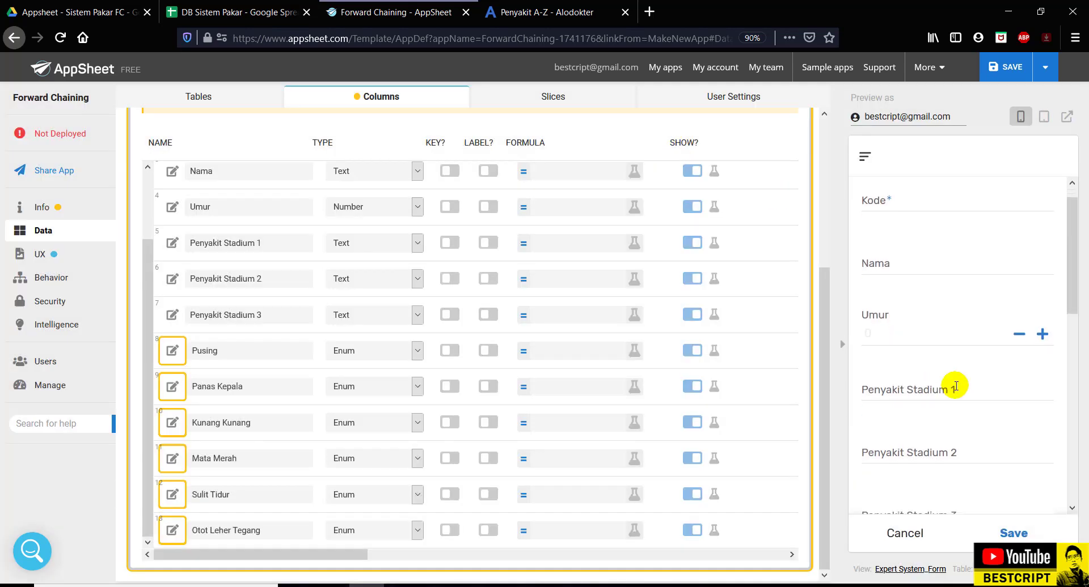
- Set the input mode of the Pusing column to Buttons
scroll(956, 386, down, 5)
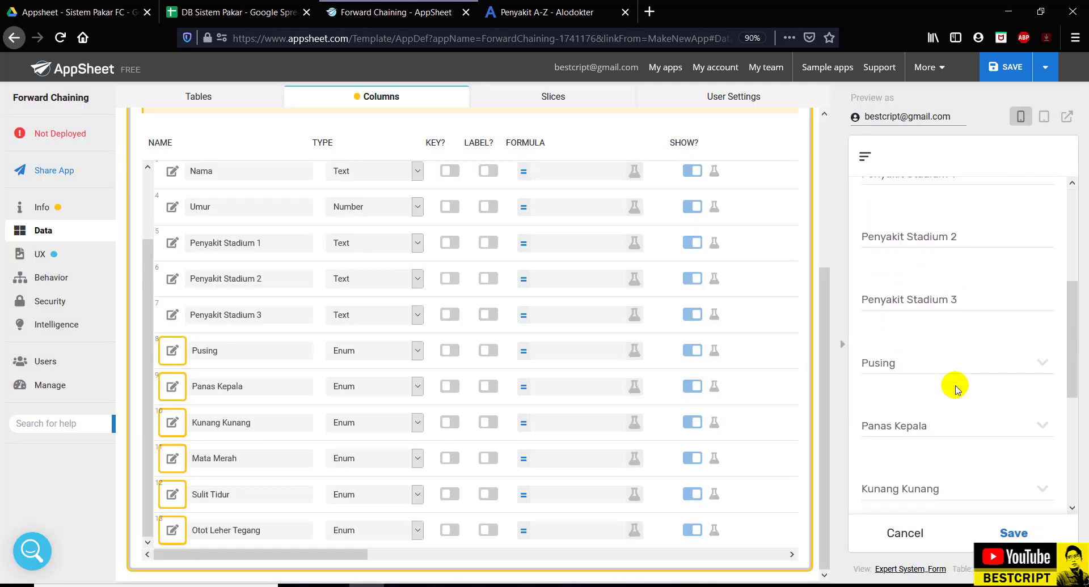
click(174, 353)
scroll(583, 414, down, 3)
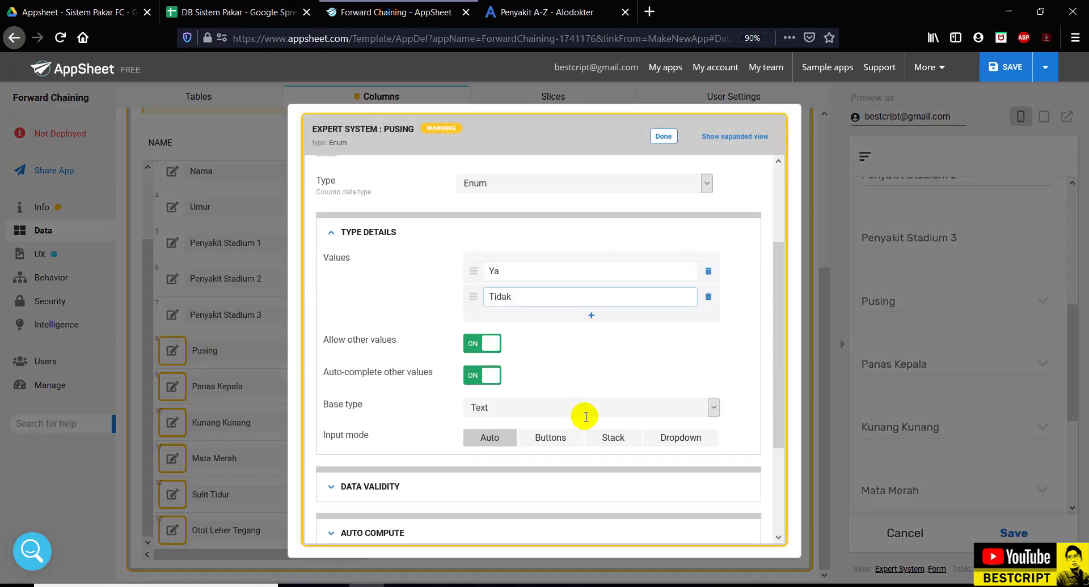
click(553, 379)
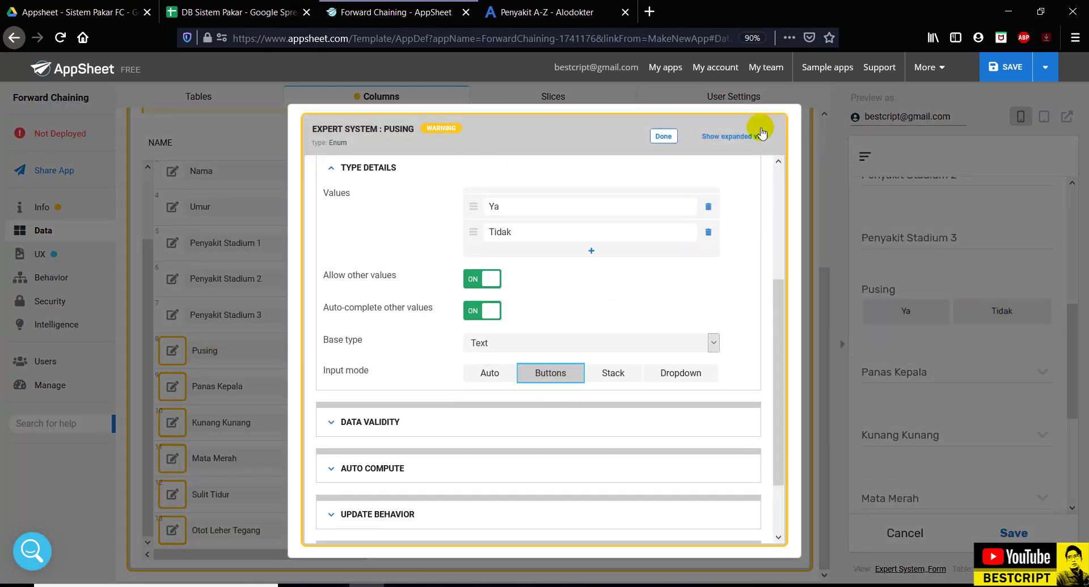
click(662, 135)
- Give the Panas Kepala column the allowed values Ya and Tidak and set its input mode to Buttons
click(173, 387)
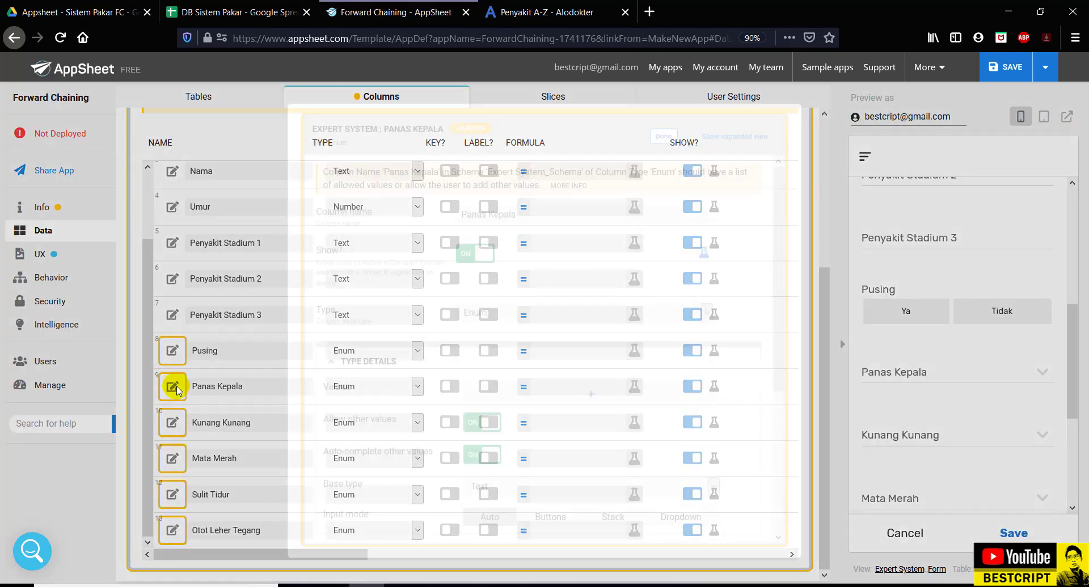
click(516, 391)
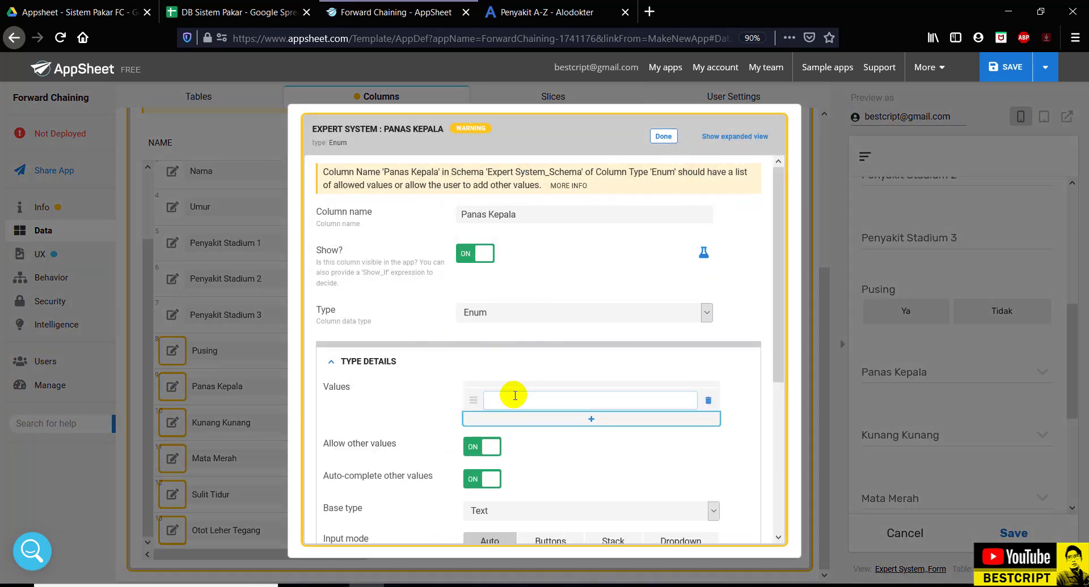
text(Ya)
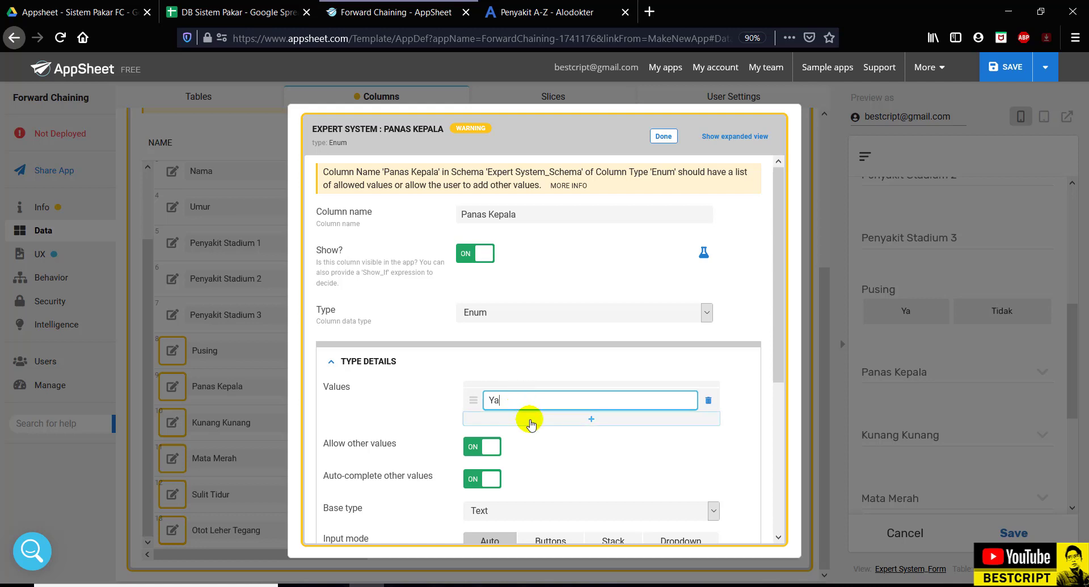
key(Return)
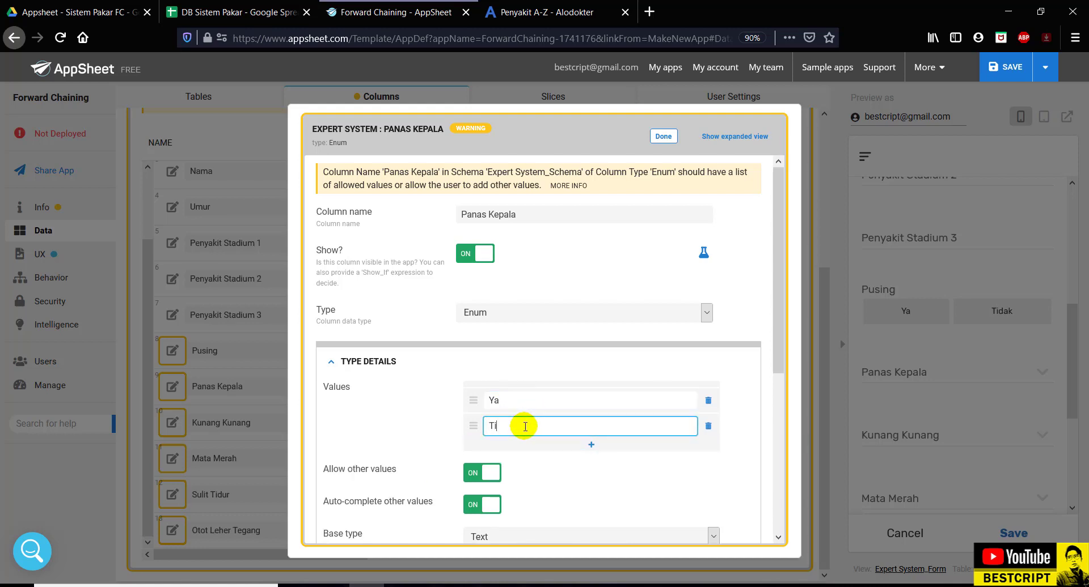
drag(525, 427, 462, 426)
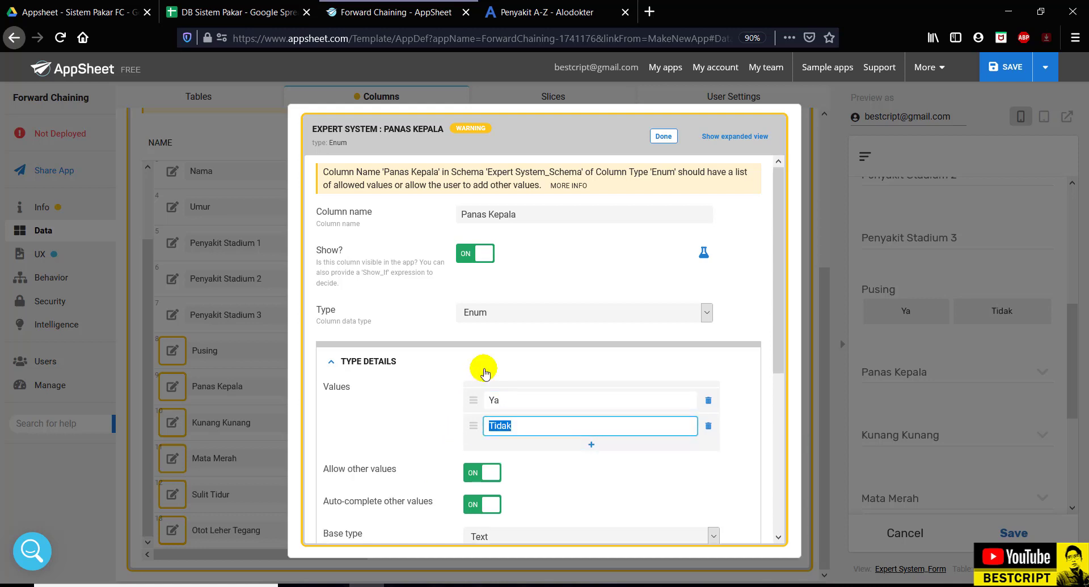
scroll(526, 485, down, 5)
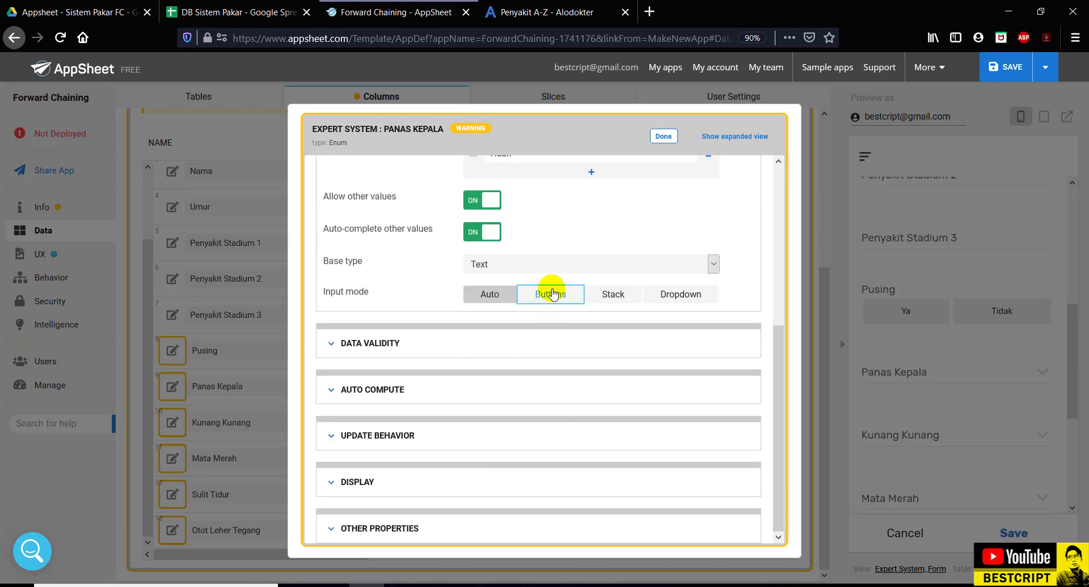
click(554, 290)
click(668, 137)
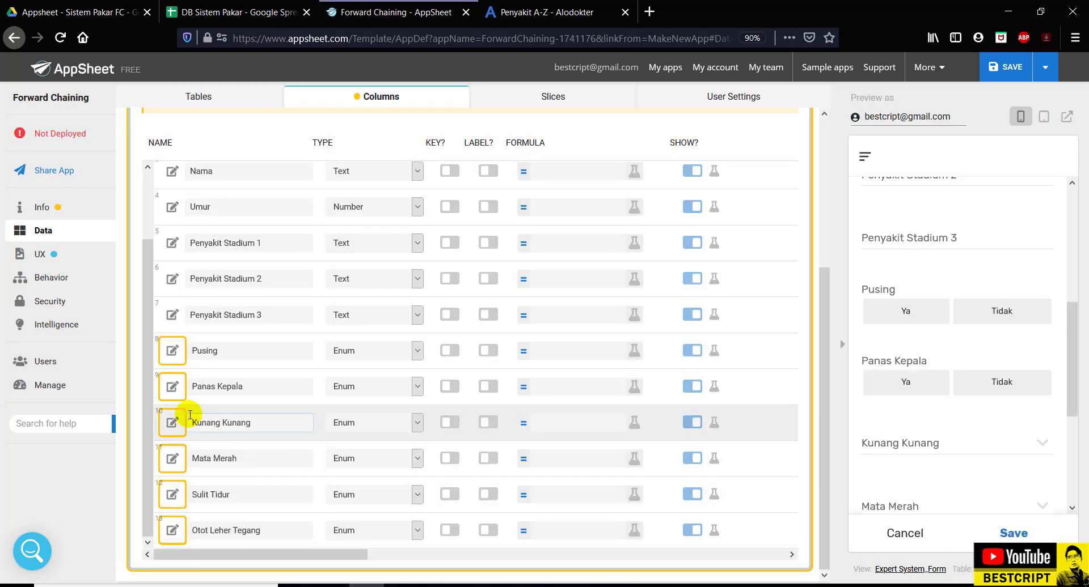
- Give the Kunang Kunang column the allowed values Ya and Tidak and set its input mode to Buttons
click(172, 423)
click(558, 395)
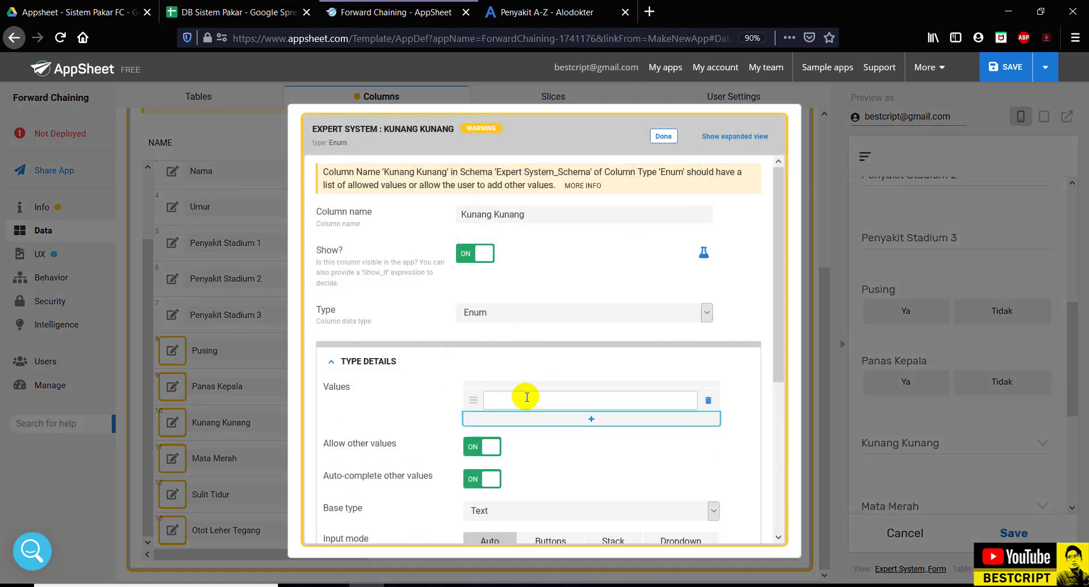
text(Ya)
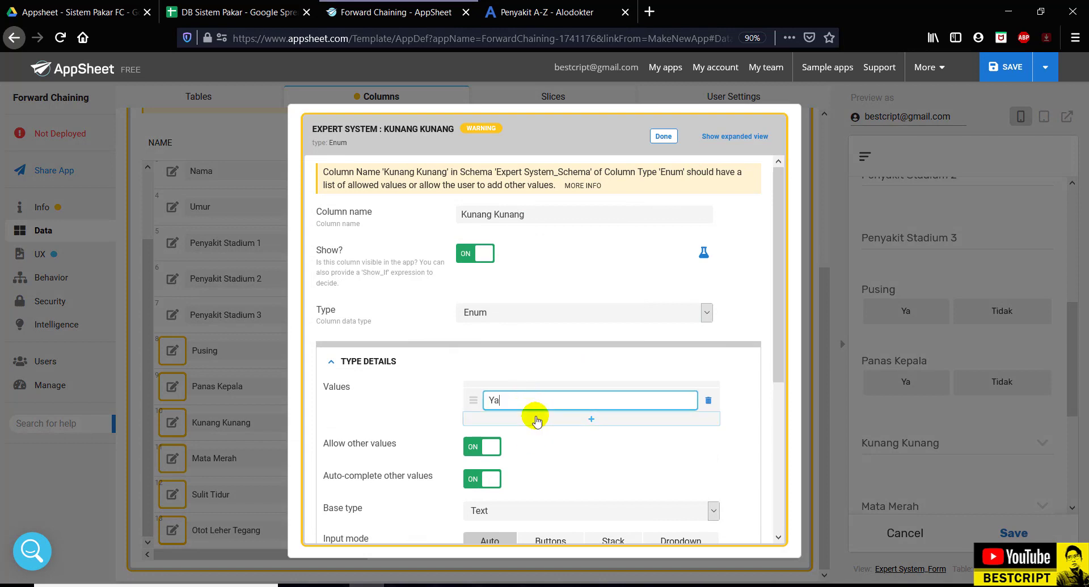
click(529, 420)
text(Tidak)
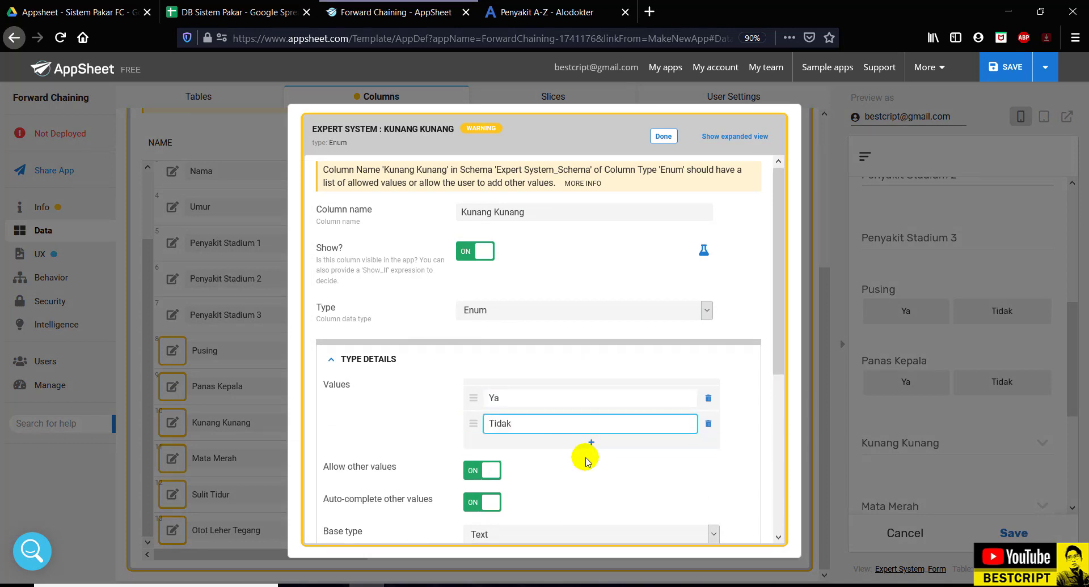
scroll(567, 442, down, 3)
click(571, 370)
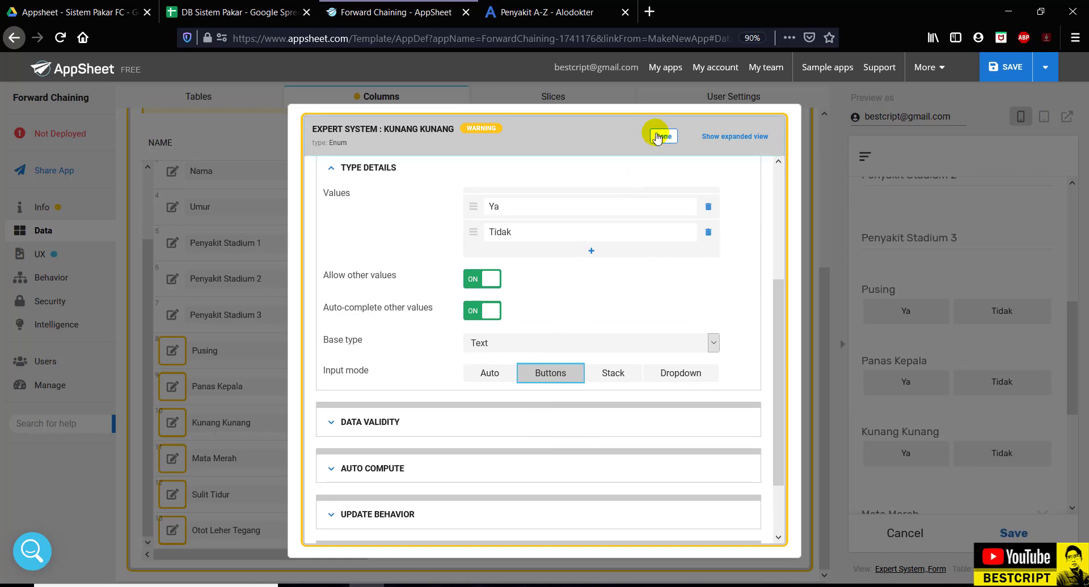
click(659, 136)
- Give the Mata Merah column the allowed values Ya and Tidak and set its input mode to Buttons
click(172, 458)
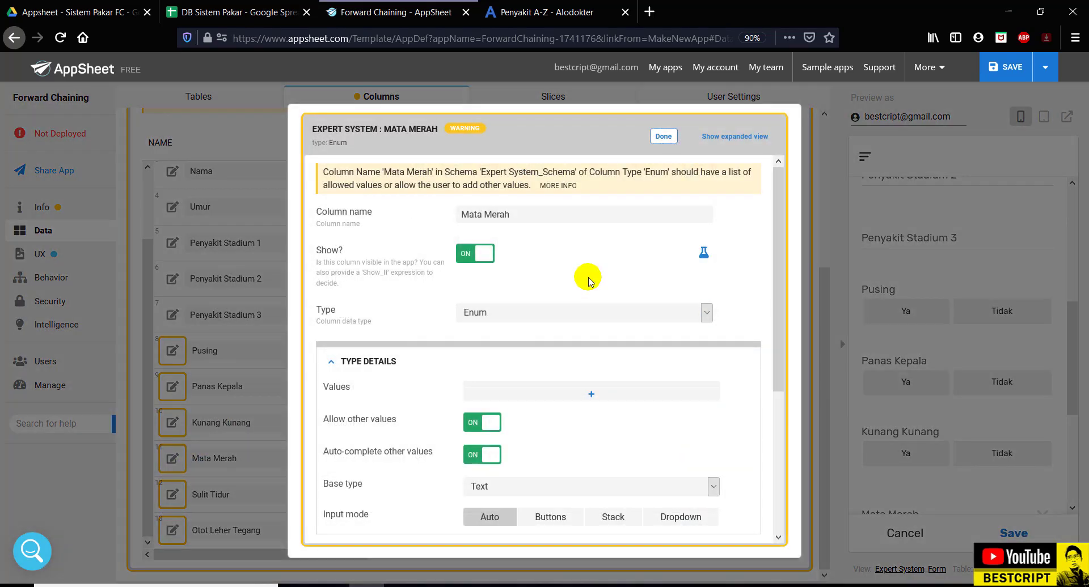
click(533, 398)
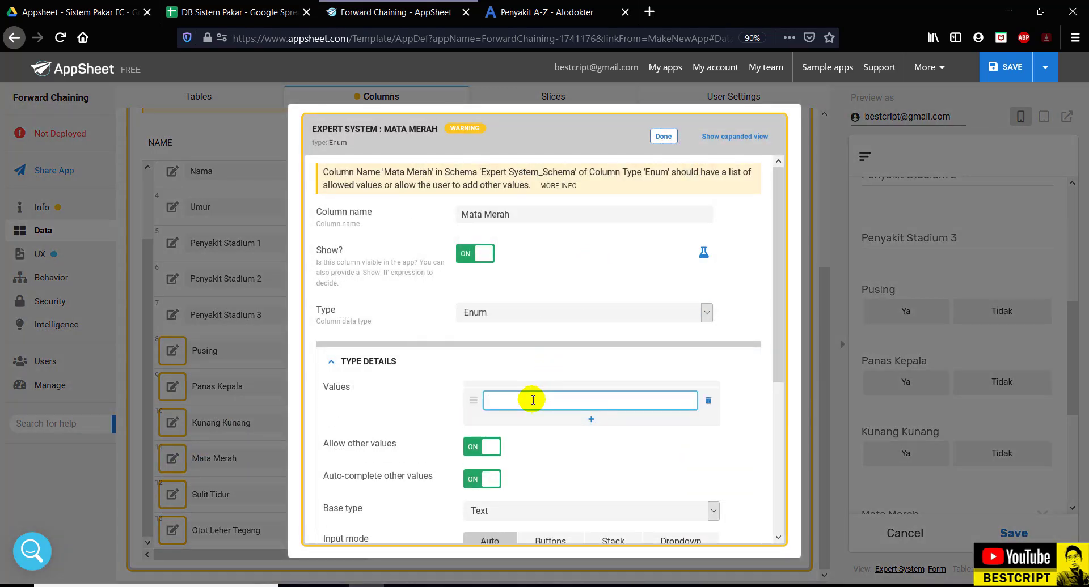
click(554, 421)
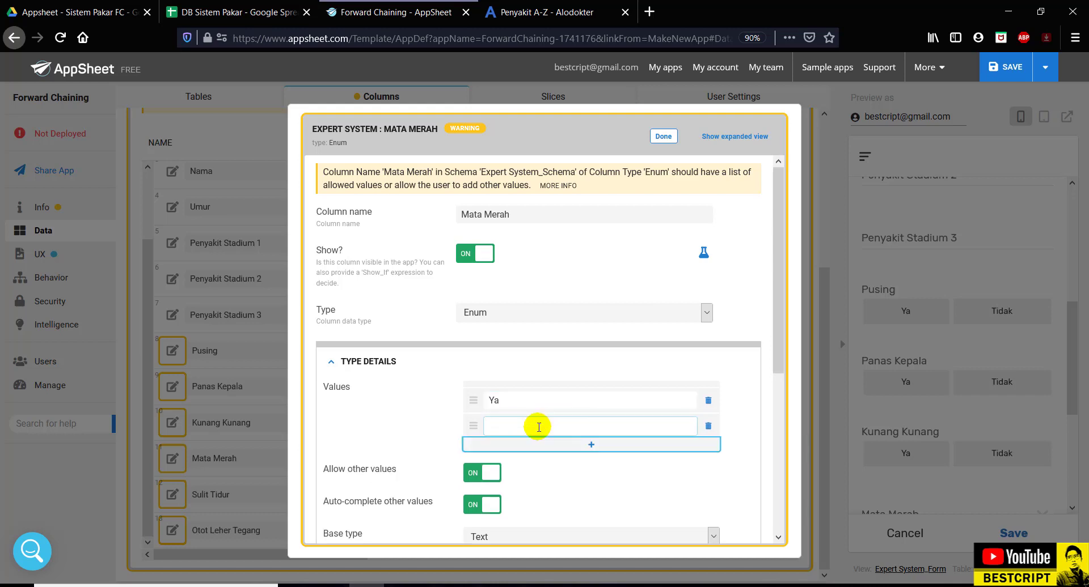
text(Tidak)
scroll(564, 453, down, 5)
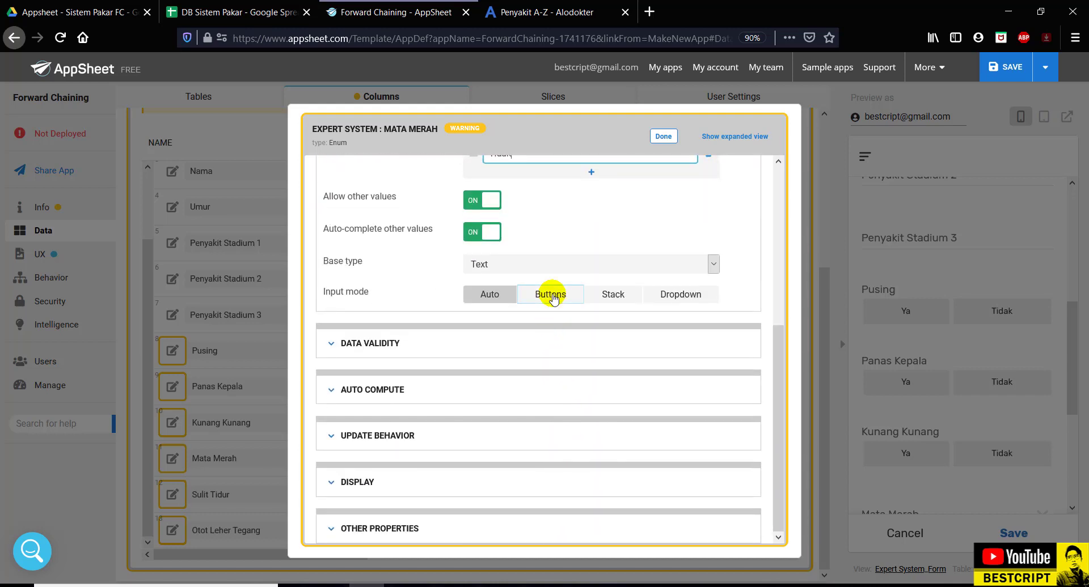
click(571, 300)
click(663, 136)
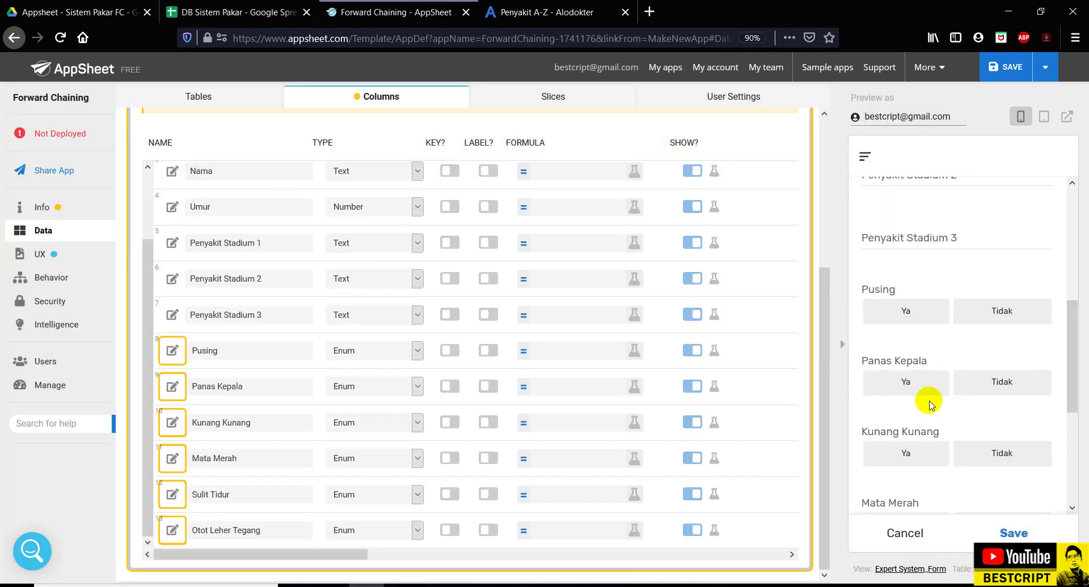
scroll(954, 271, down, 3)
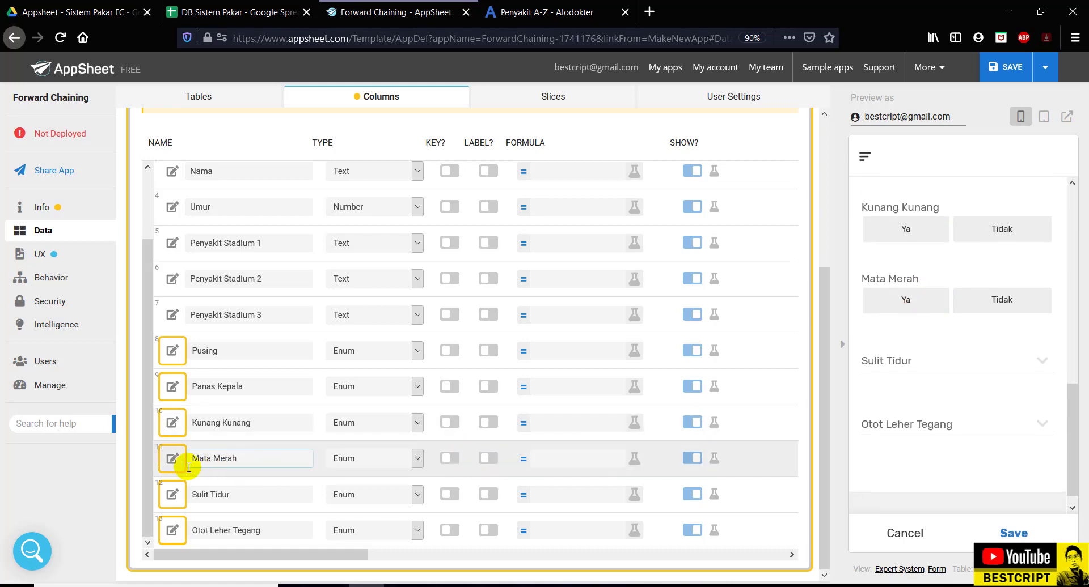
- Give the Sulit Tidur column the allowed values Ya and Tidak and set its input mode to Buttons
click(173, 494)
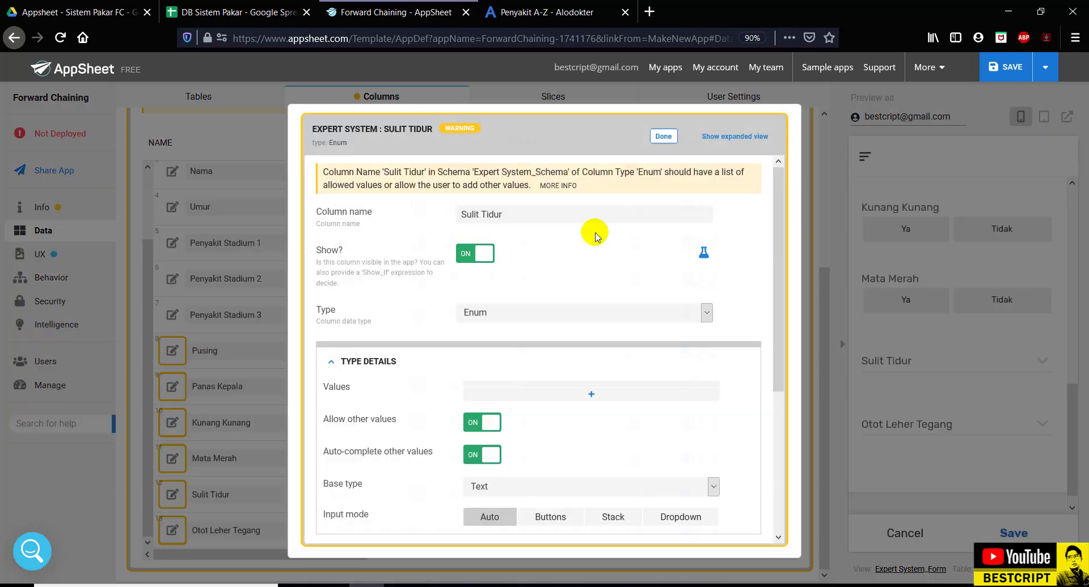
click(526, 393)
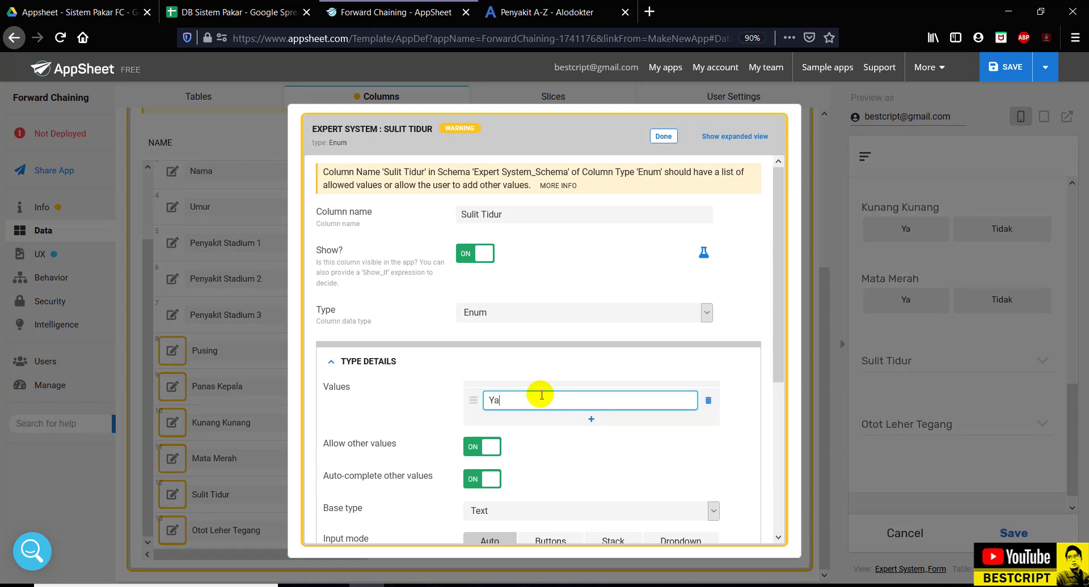
click(533, 419)
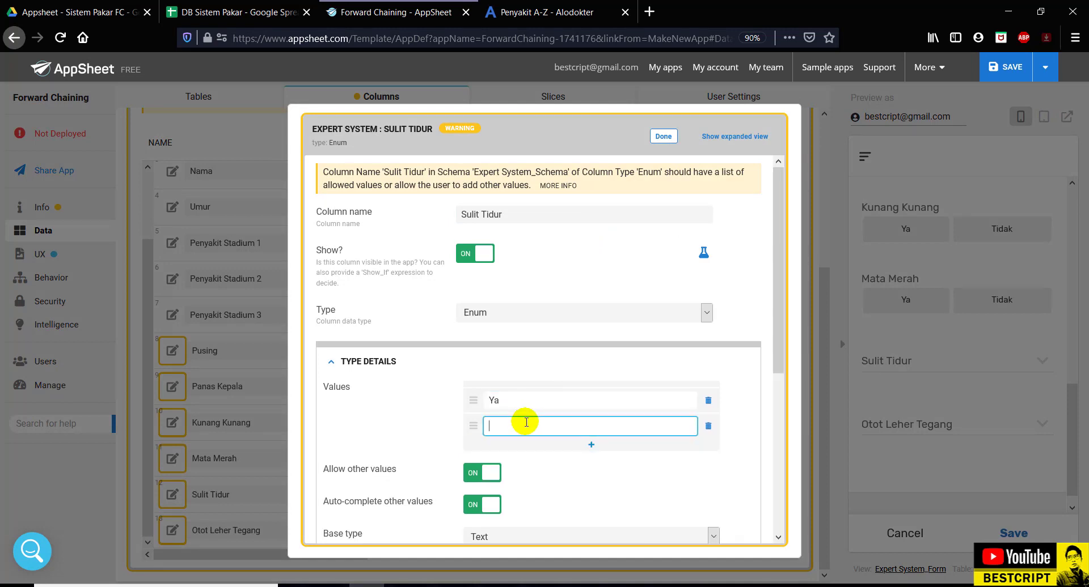
text(Tidak)
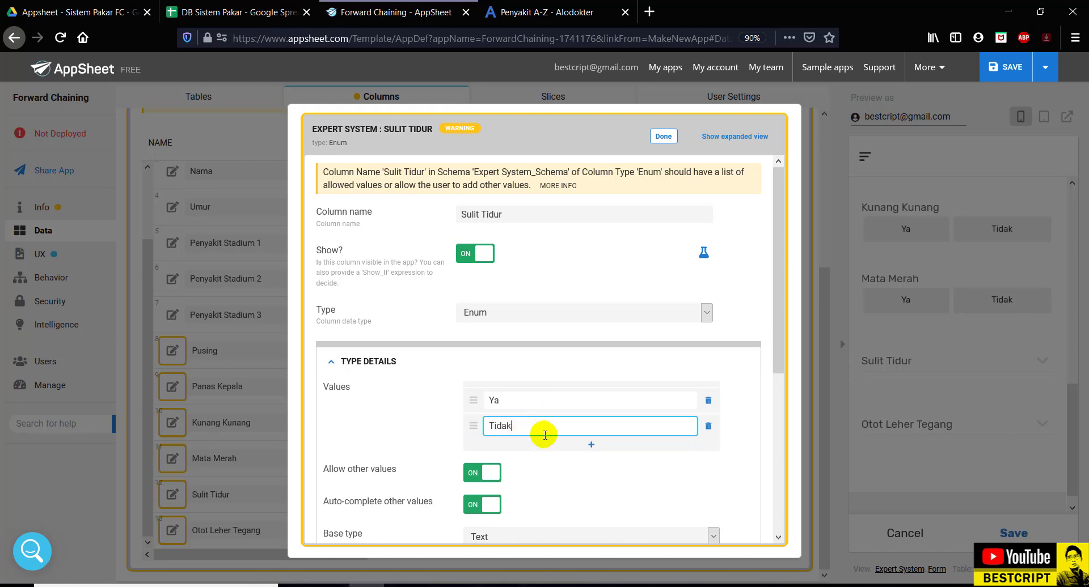
scroll(542, 435, down, 5)
click(550, 294)
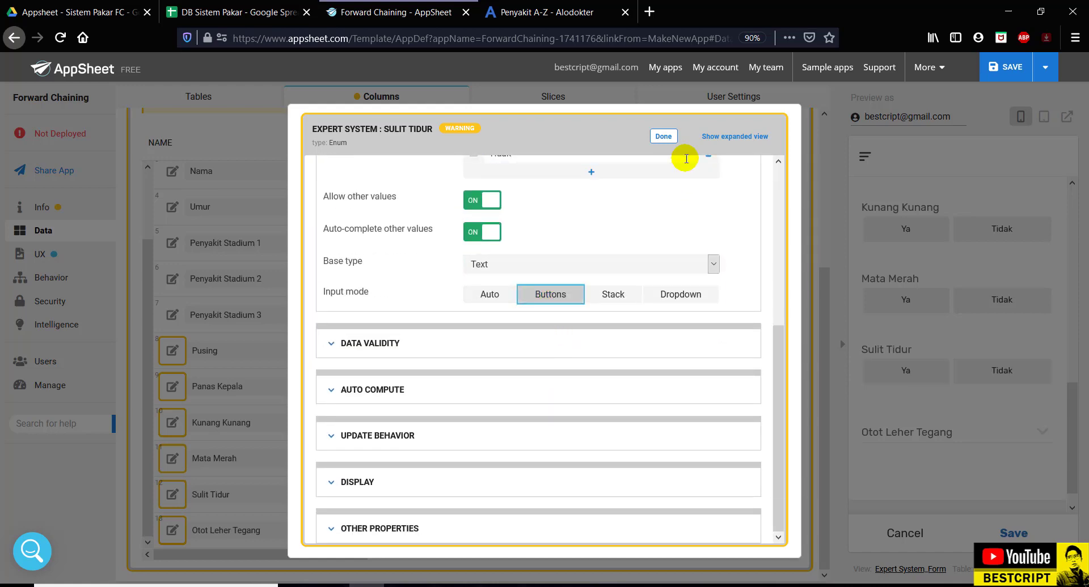
- Give the Otot Leher Tegang column the allowed values Ya and Tidak and set its input mode to Buttons
click(662, 137)
click(173, 531)
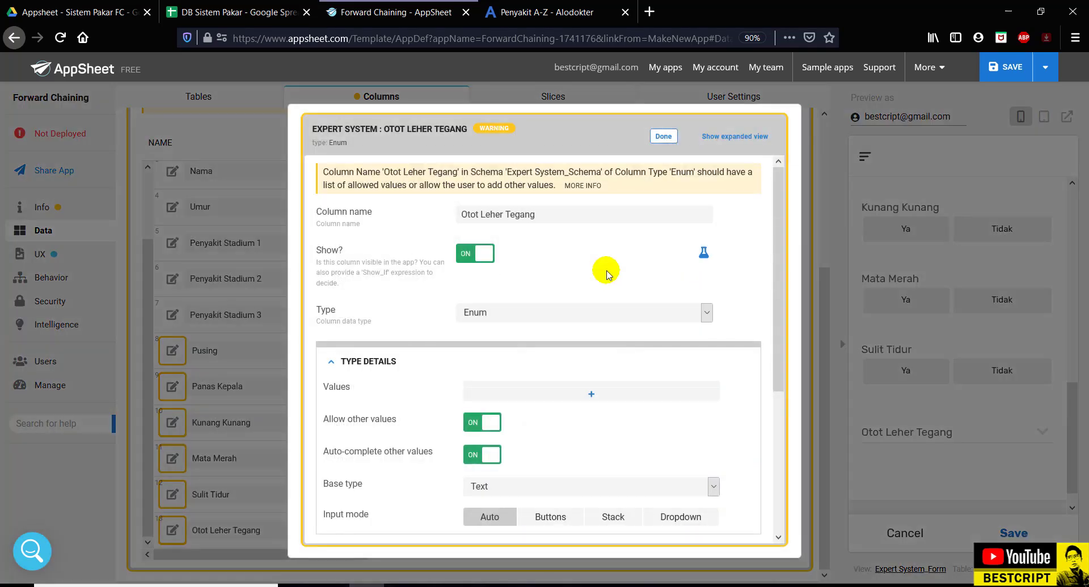
click(572, 397)
click(572, 400)
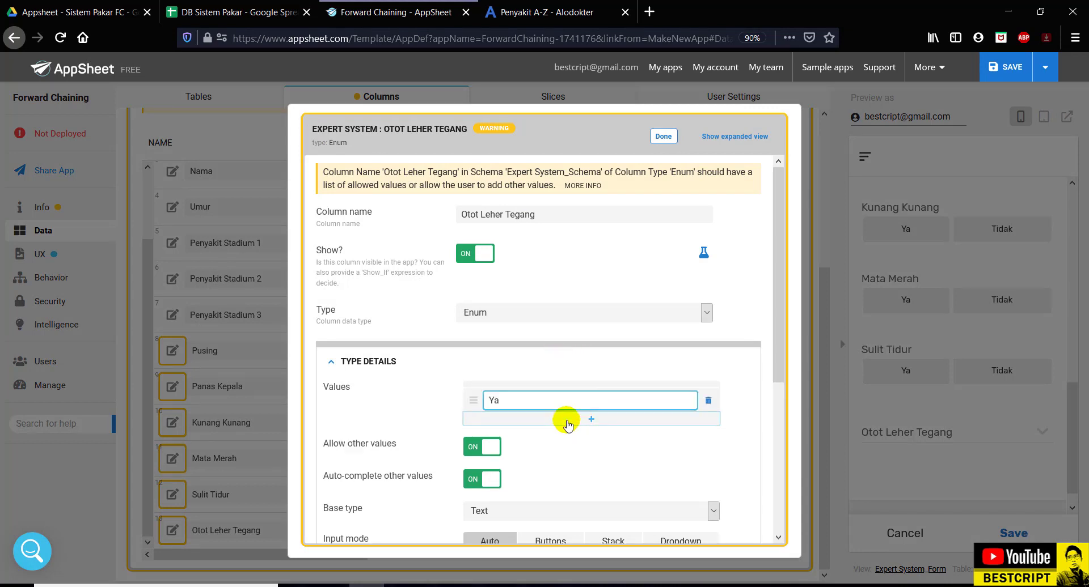
click(567, 420)
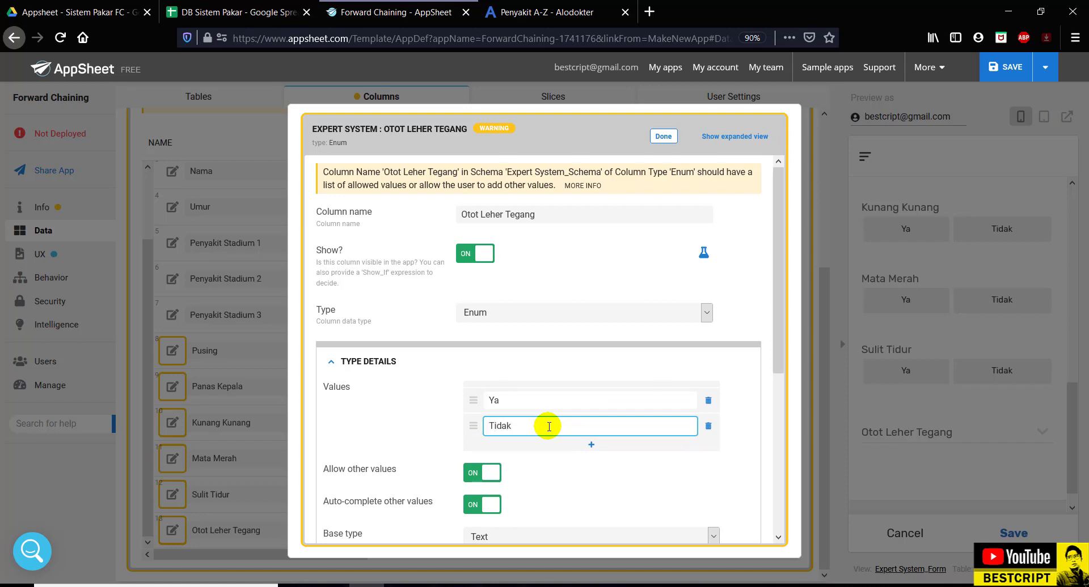
text(Tidak)
scroll(596, 474, down, 3)
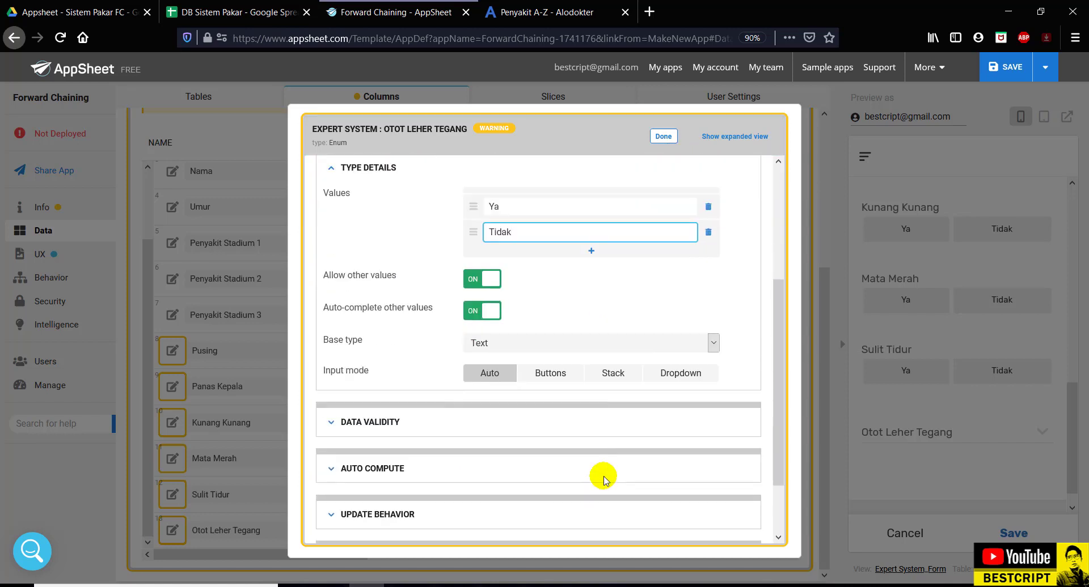
click(550, 373)
scroll(634, 352, up, 1)
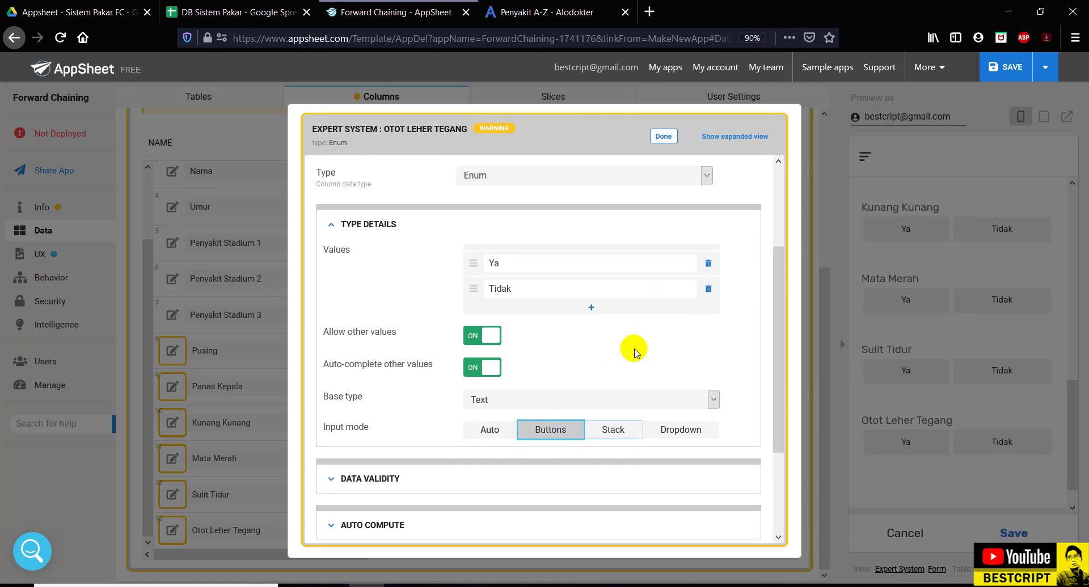
scroll(634, 351, up, 3)
click(664, 137)
- Answer Ya for Pusing, Panas Kepala and Kunang Kunang in the previewed Expert System form
scroll(968, 417, up, 3)
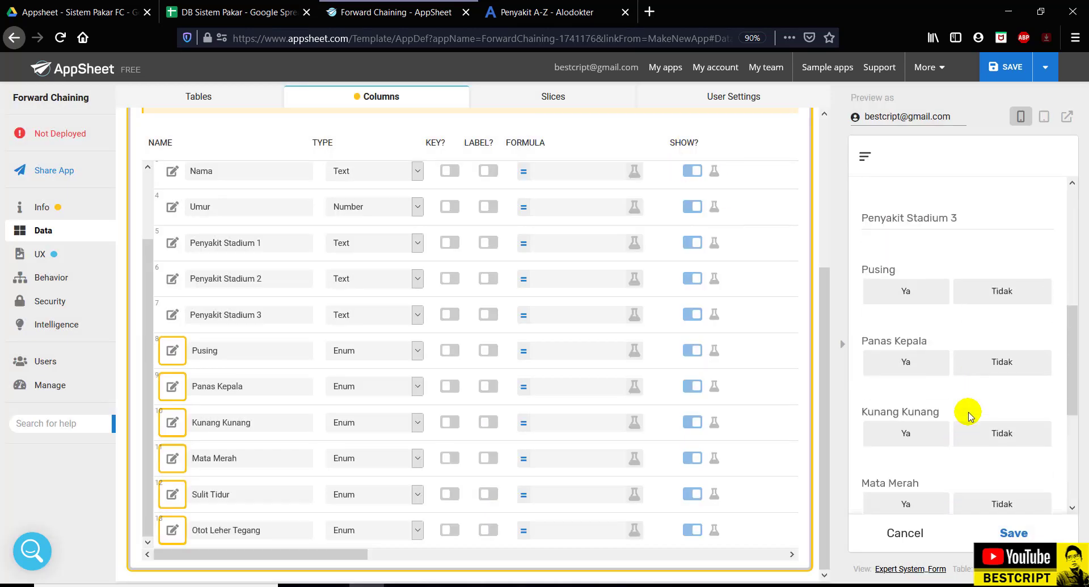
scroll(968, 416, up, 2)
scroll(968, 417, down, 4)
scroll(968, 417, up, 4)
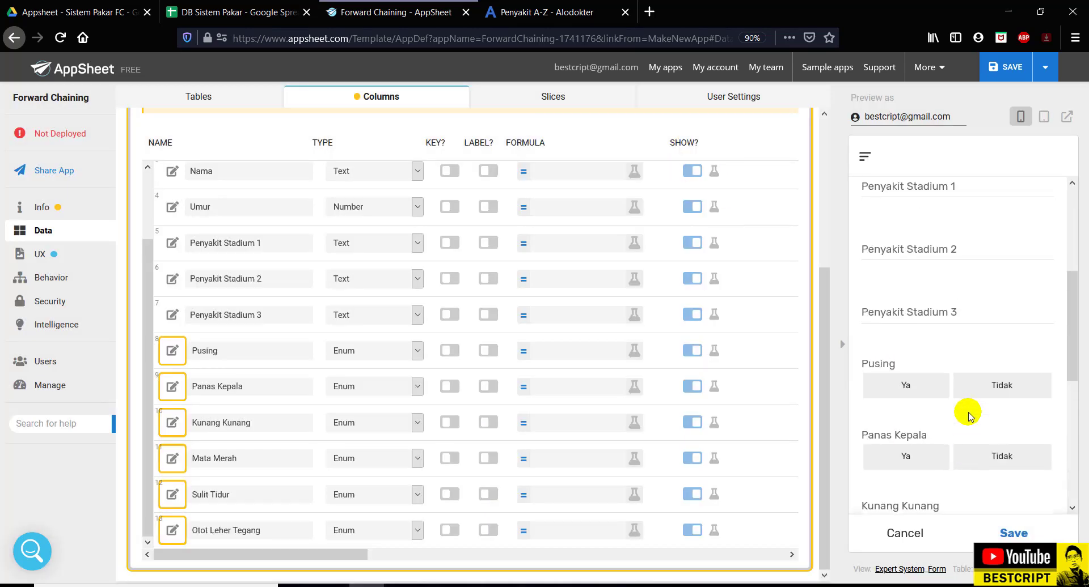
scroll(968, 417, down, 3)
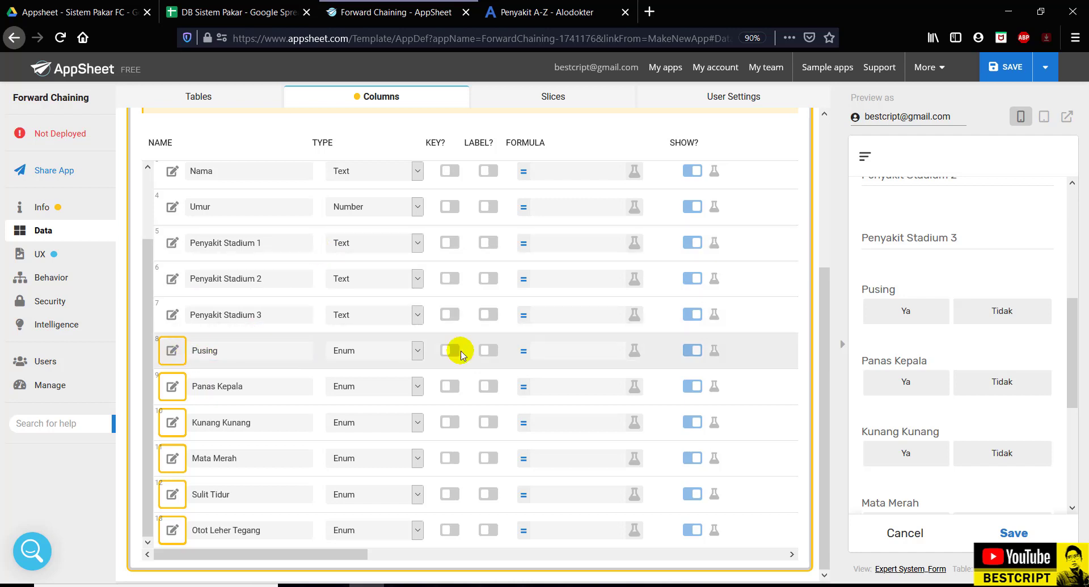
click(896, 317)
click(904, 382)
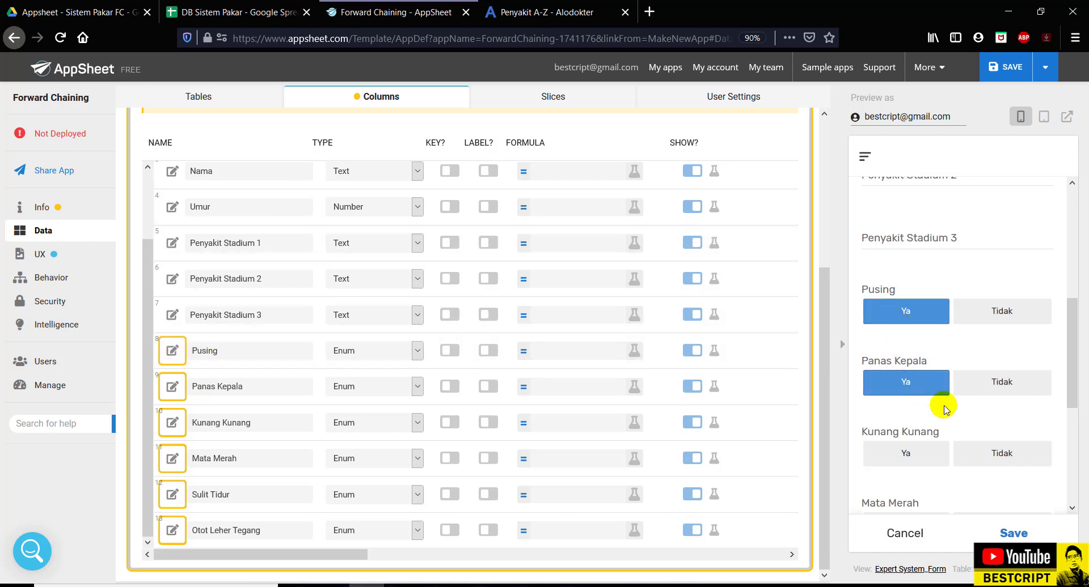
click(924, 456)
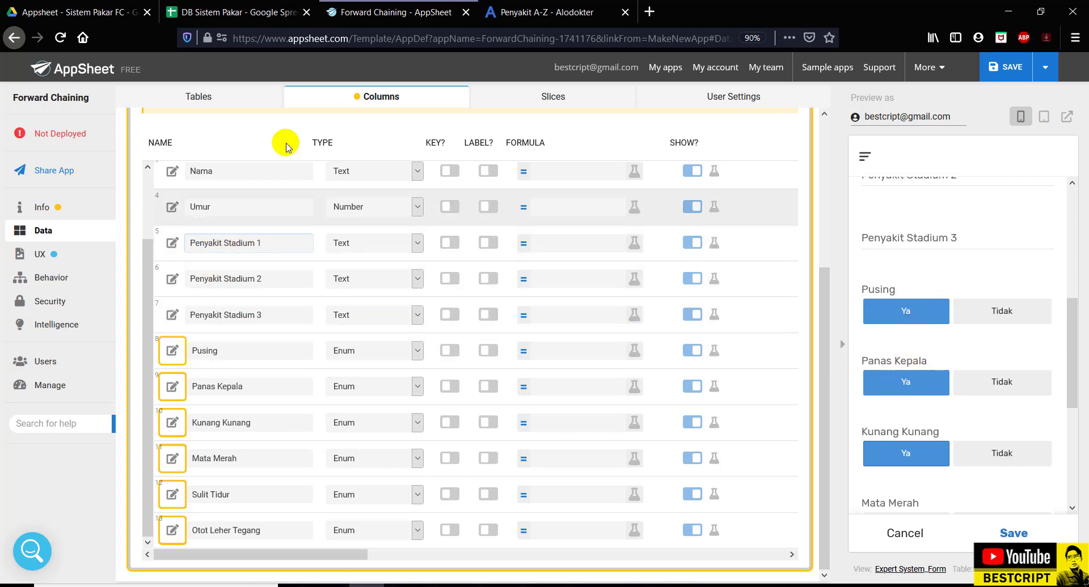
- Review the disease stage and symptom headers in the DB Sistem Pakar spreadsheet against the Alodokter sakit kepala disease list
click(221, 12)
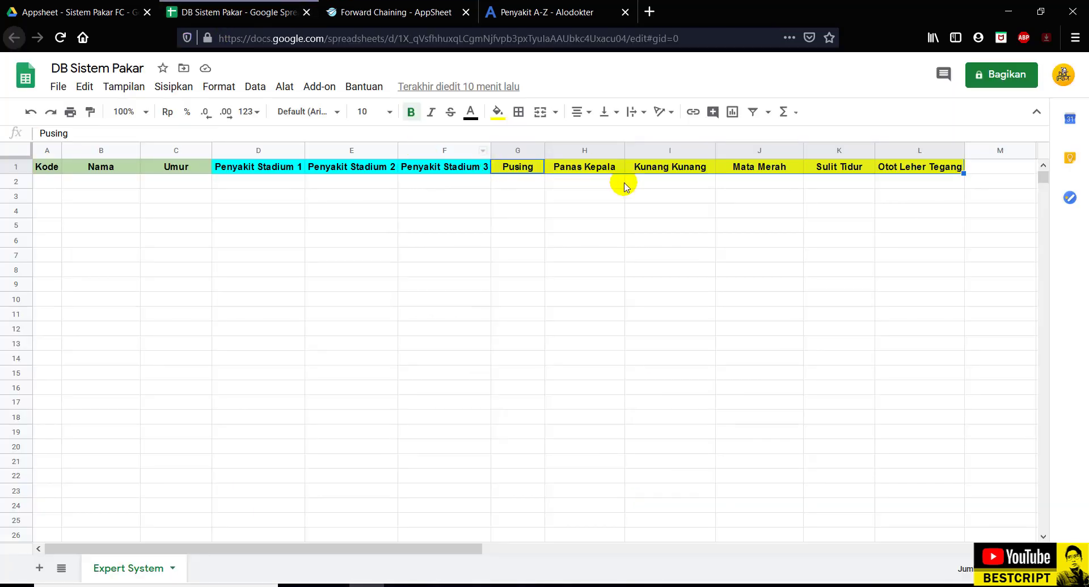
click(262, 165)
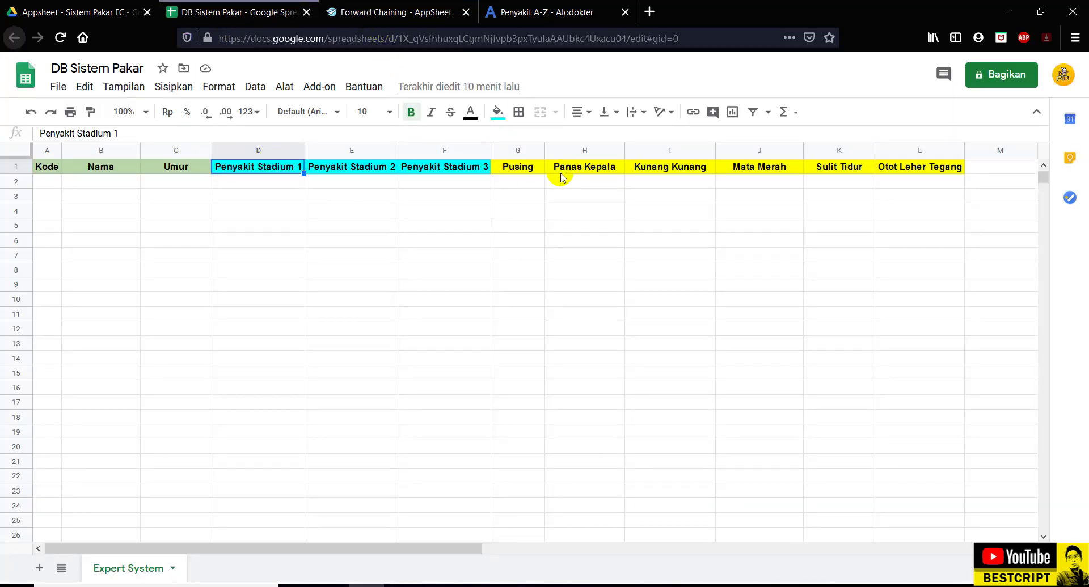
click(519, 173)
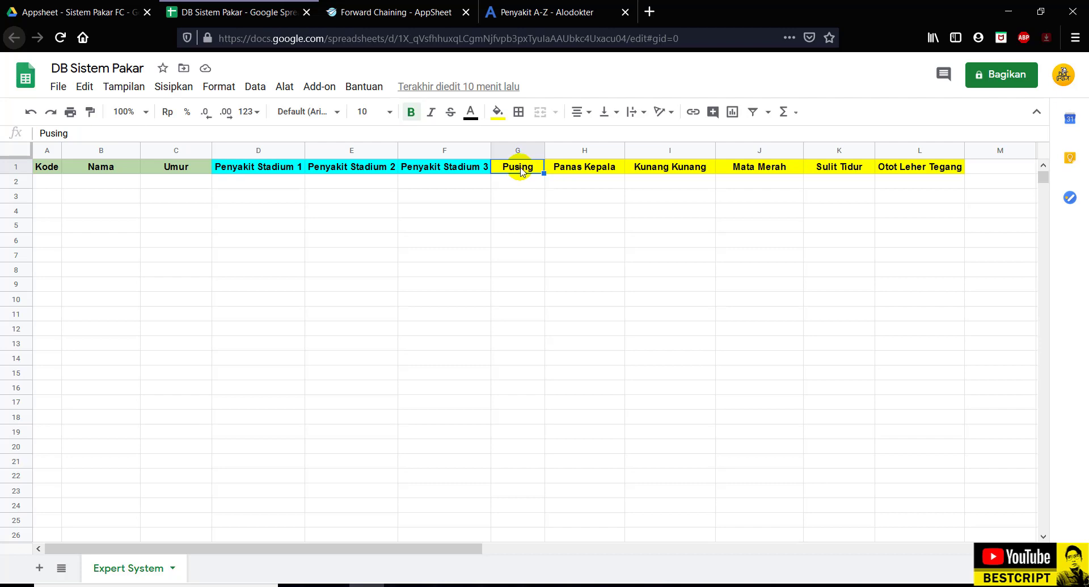
click(586, 174)
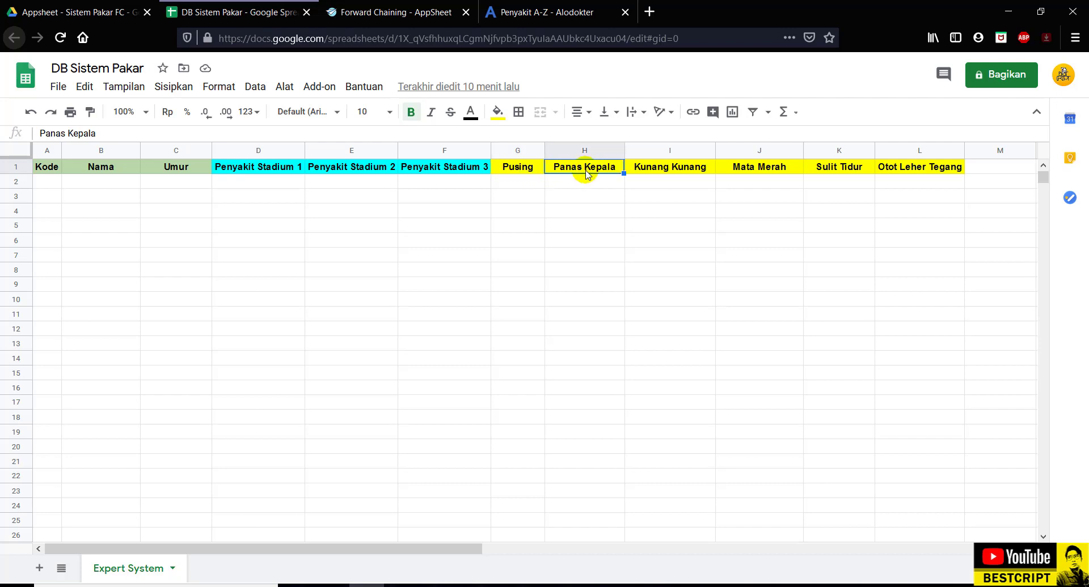
click(690, 173)
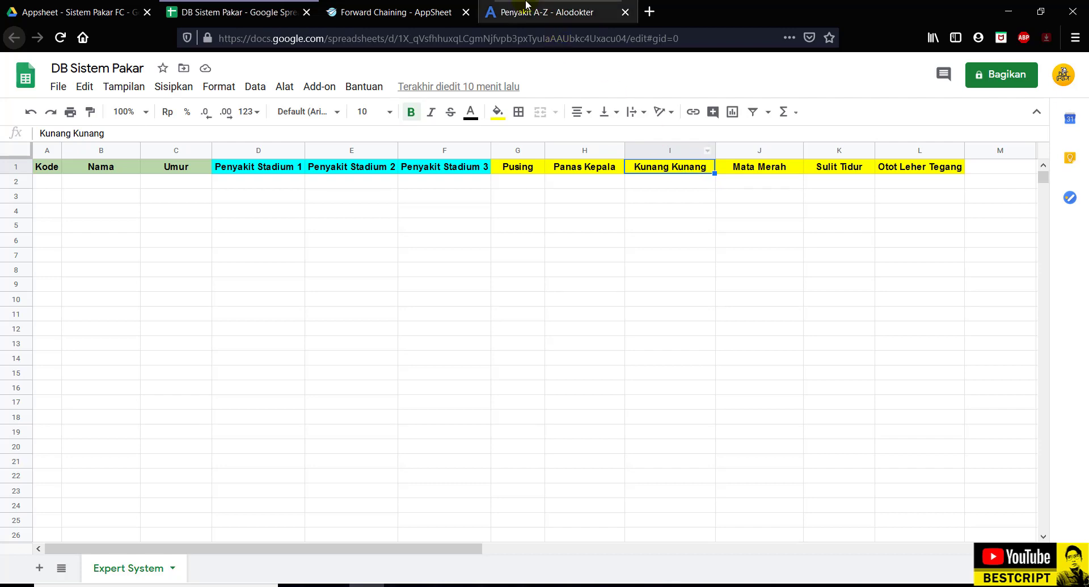
click(538, 12)
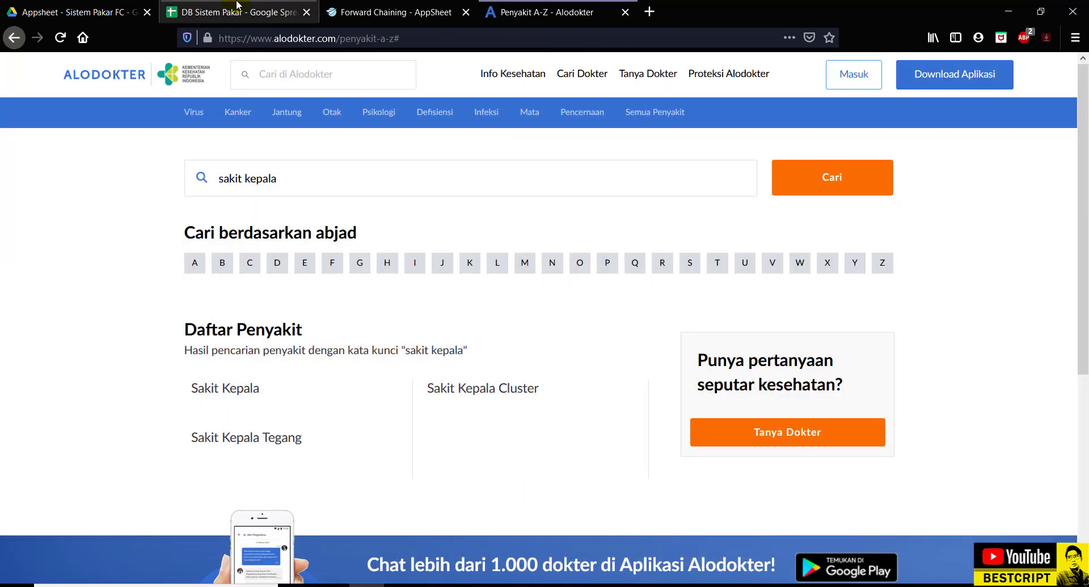
click(237, 6)
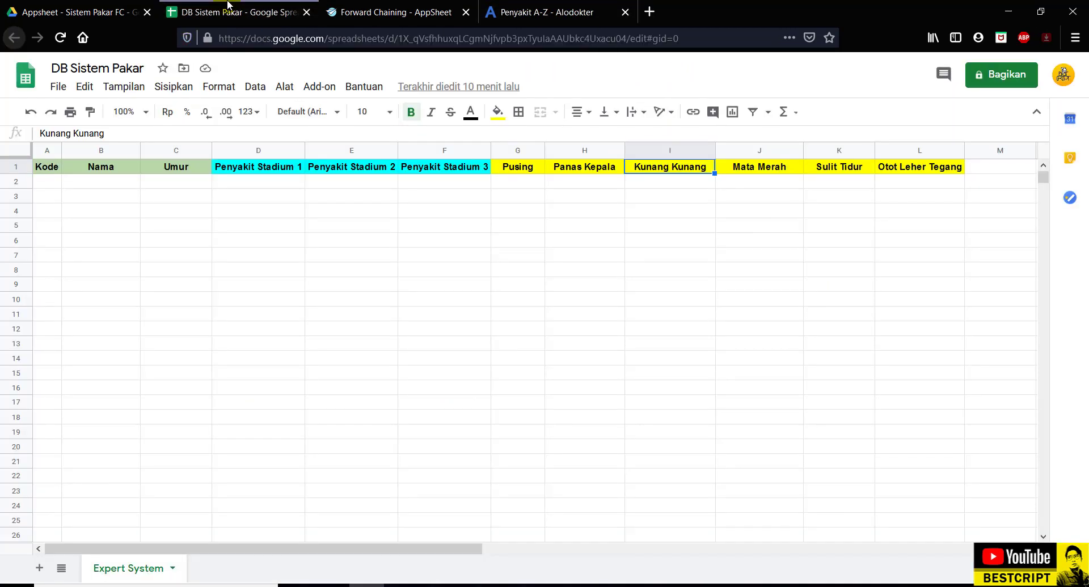
- Back in AppSheet, open the app formula of Penyakit Stadium 1 and examine the Text, Yes/No and Math expression patterns
click(391, 12)
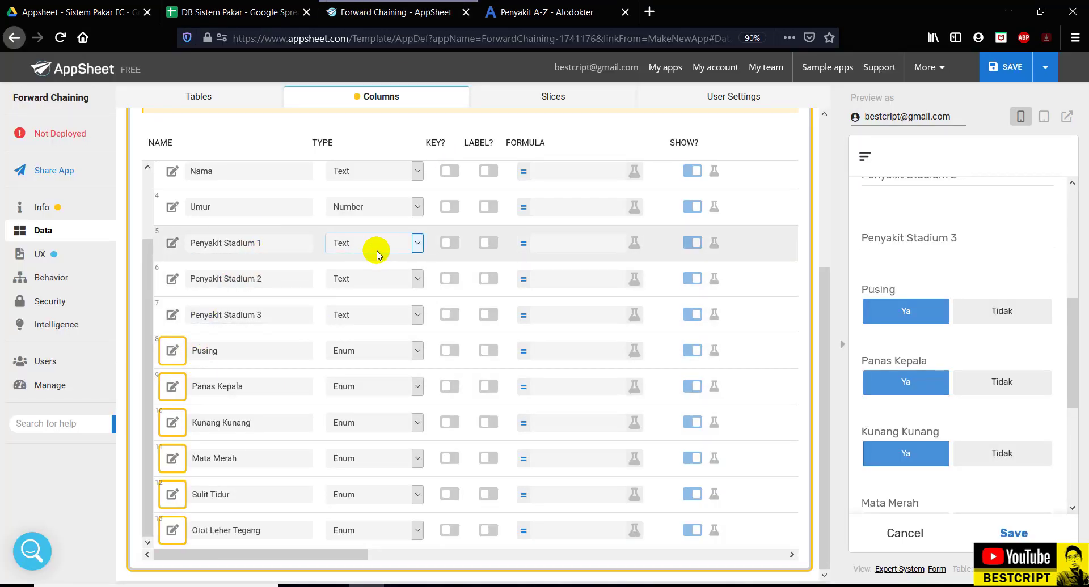
click(565, 250)
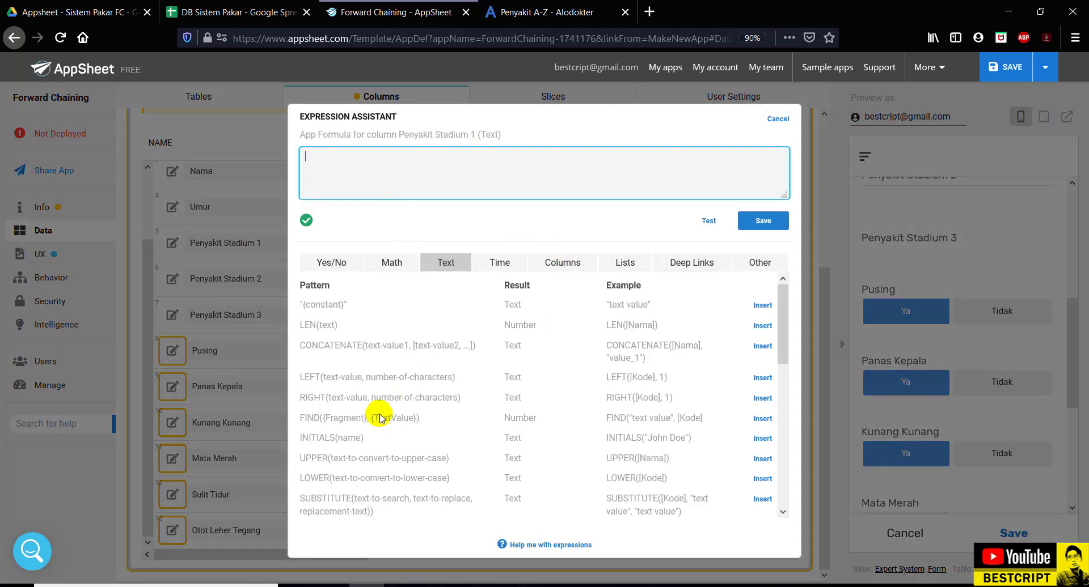
scroll(357, 400, down, 3)
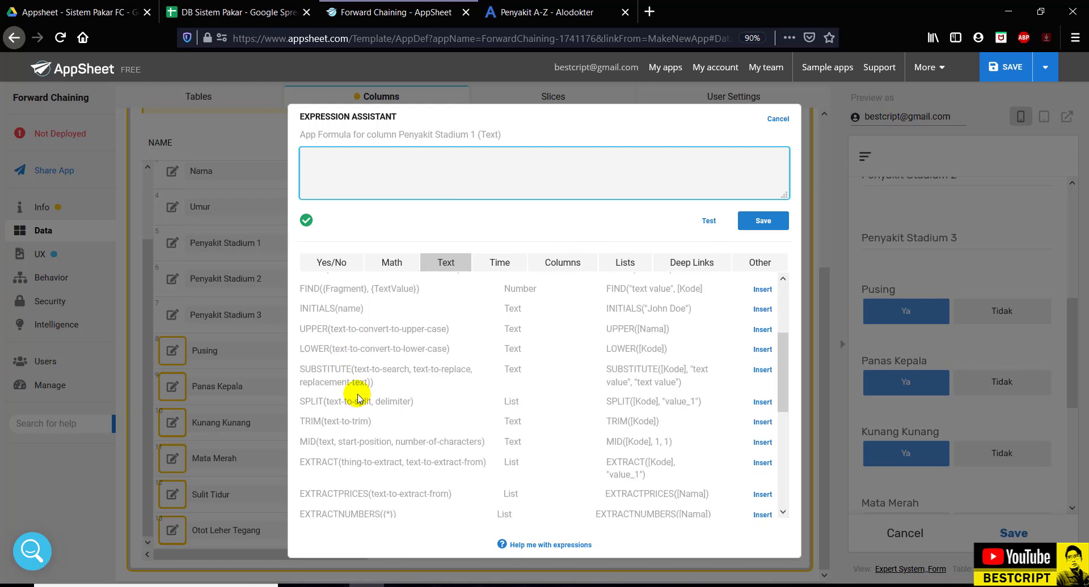
scroll(358, 397, down, 5)
scroll(357, 397, up, 8)
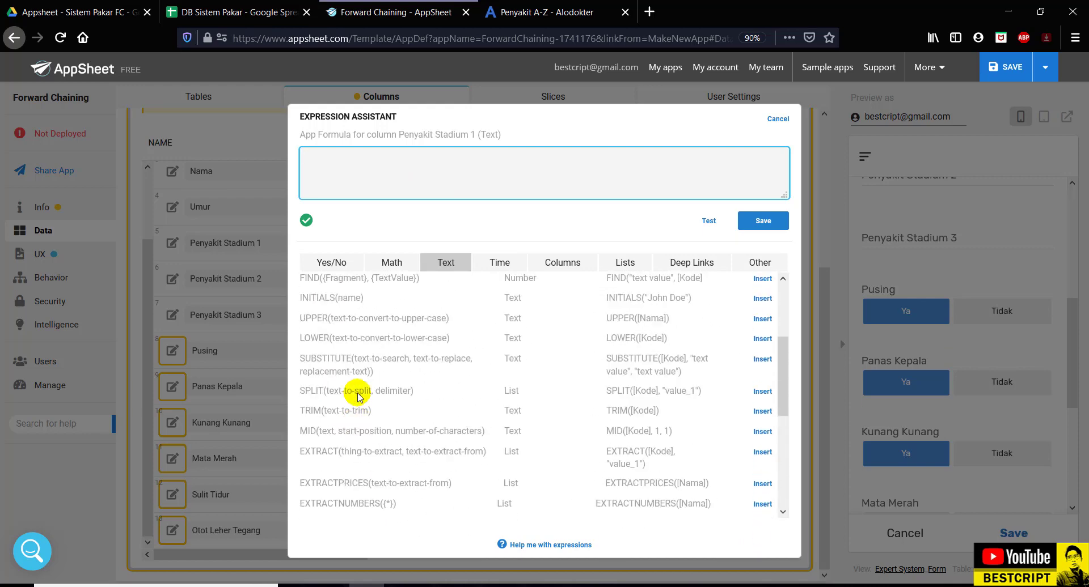
click(338, 269)
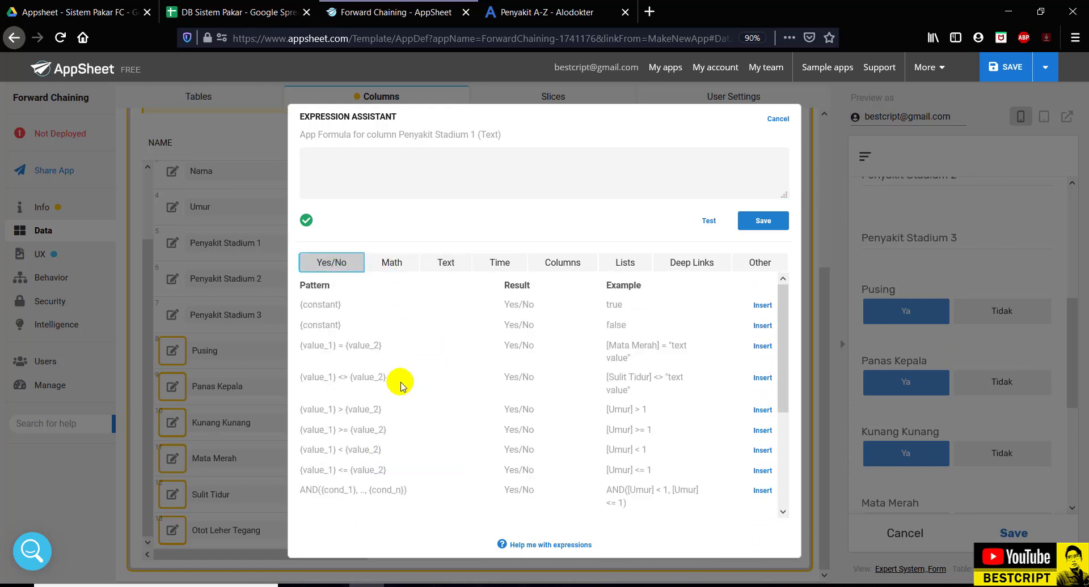
click(400, 264)
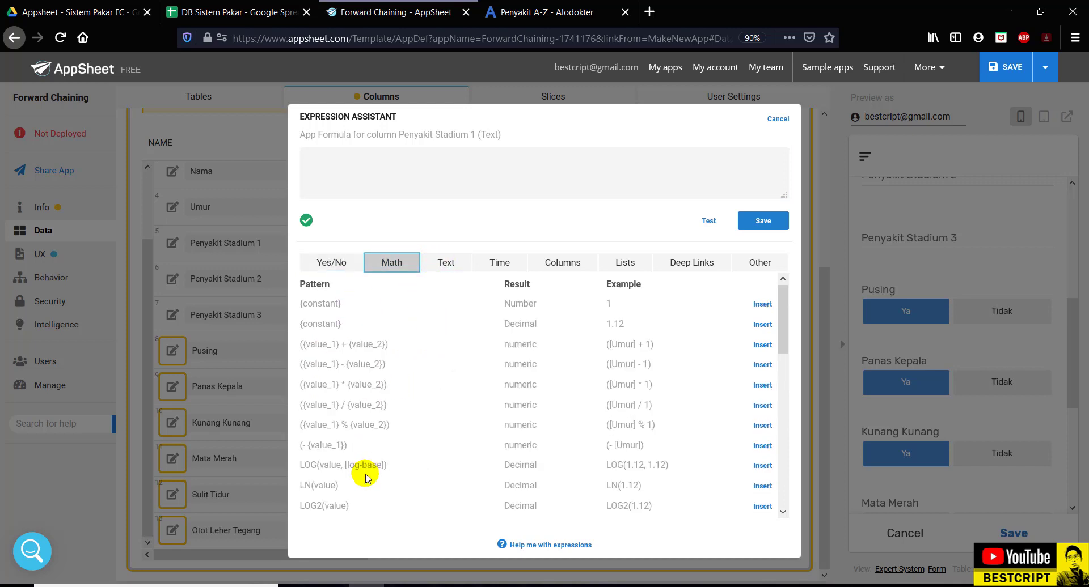
scroll(425, 335, down, 10)
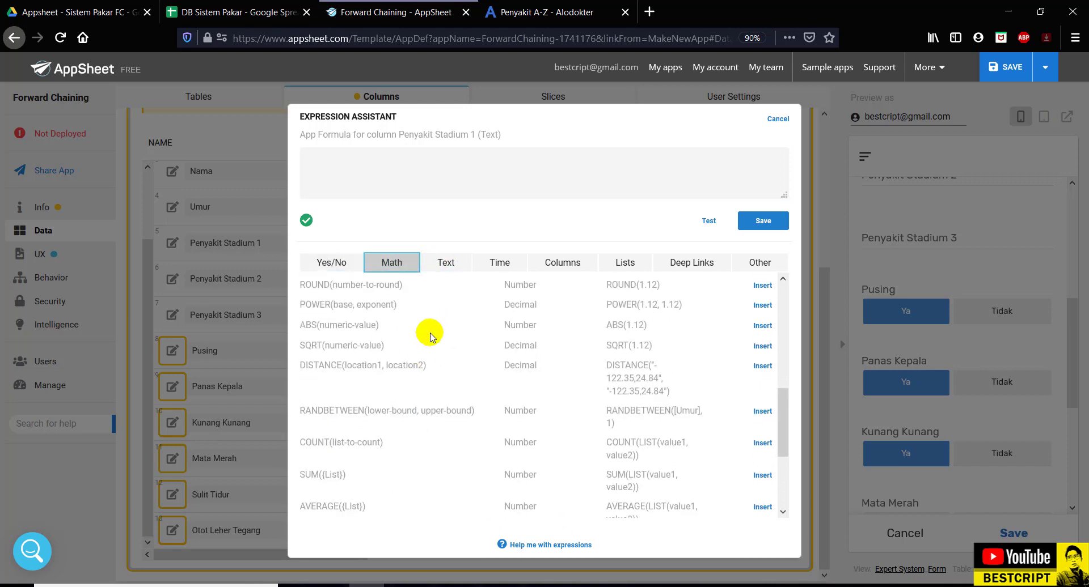
click(446, 262)
scroll(398, 421, up, 4)
scroll(399, 422, up, 3)
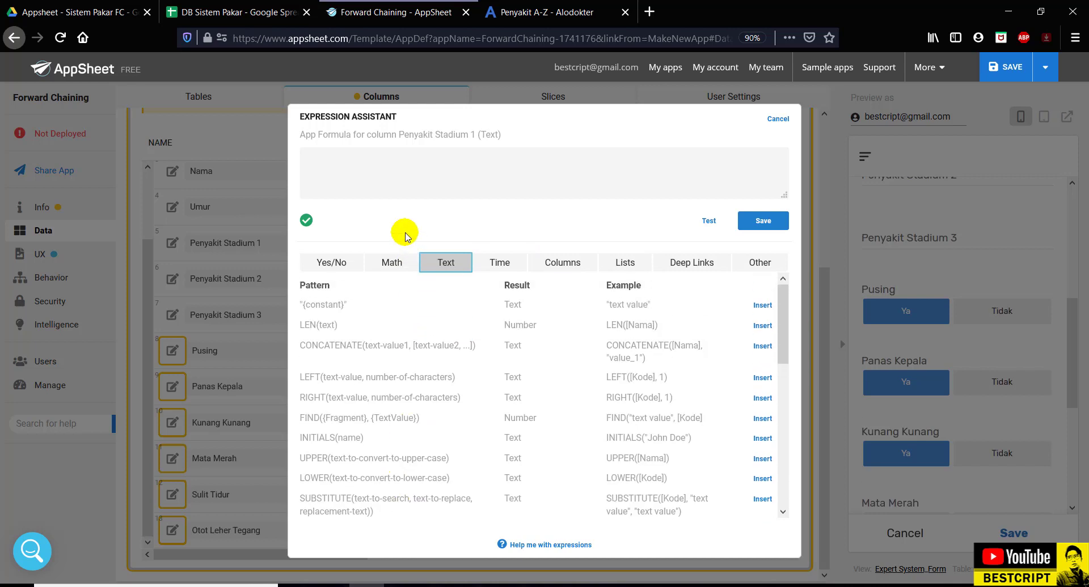
scroll(377, 418, down, 10)
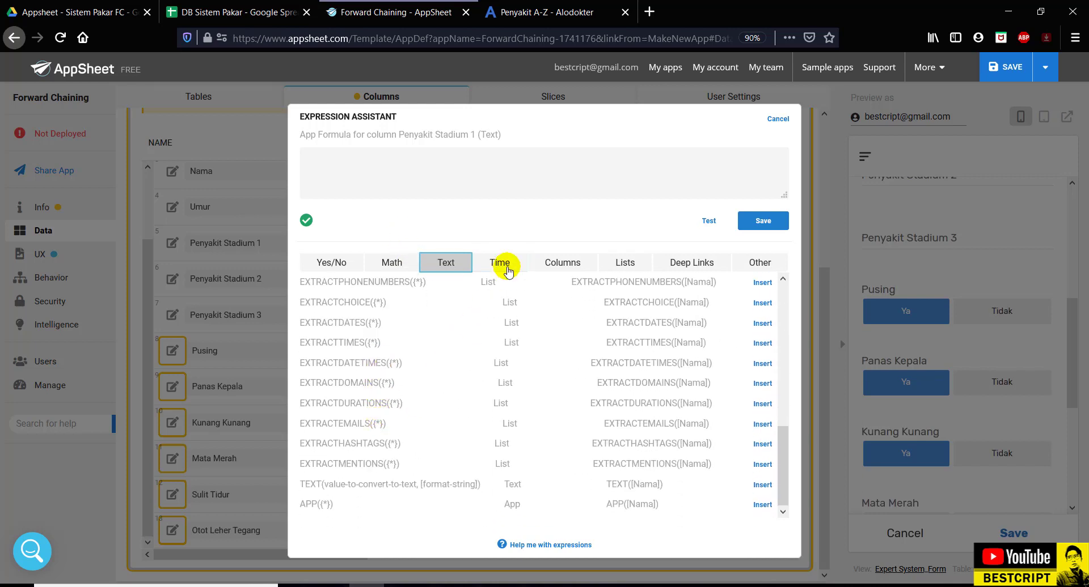
- Start the Penyakit Stadium 1 formula with an IF containing an AND, and open a parenthesised column reference inside it
click(420, 165)
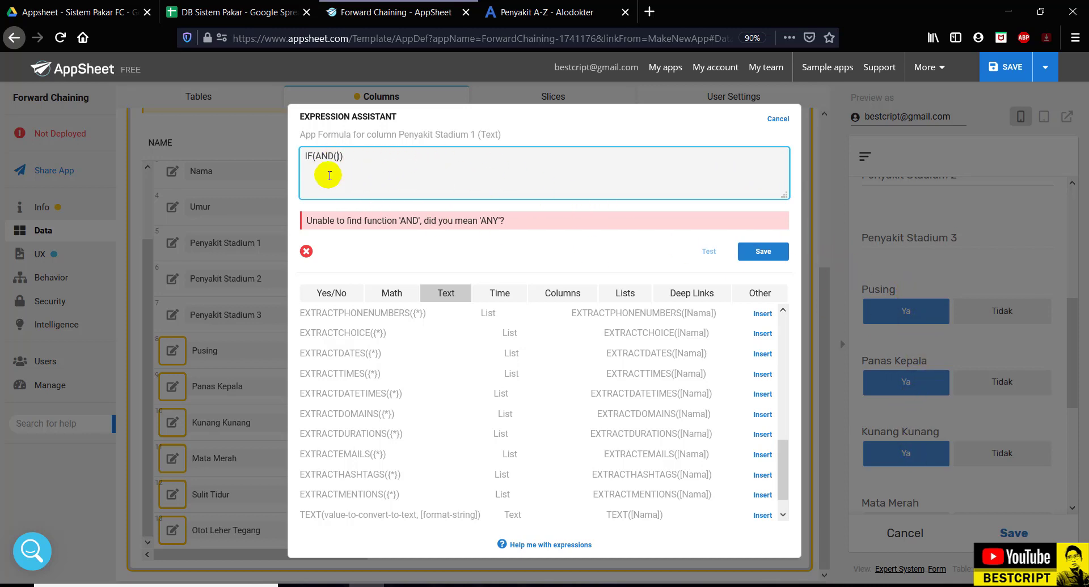
click(542, 11)
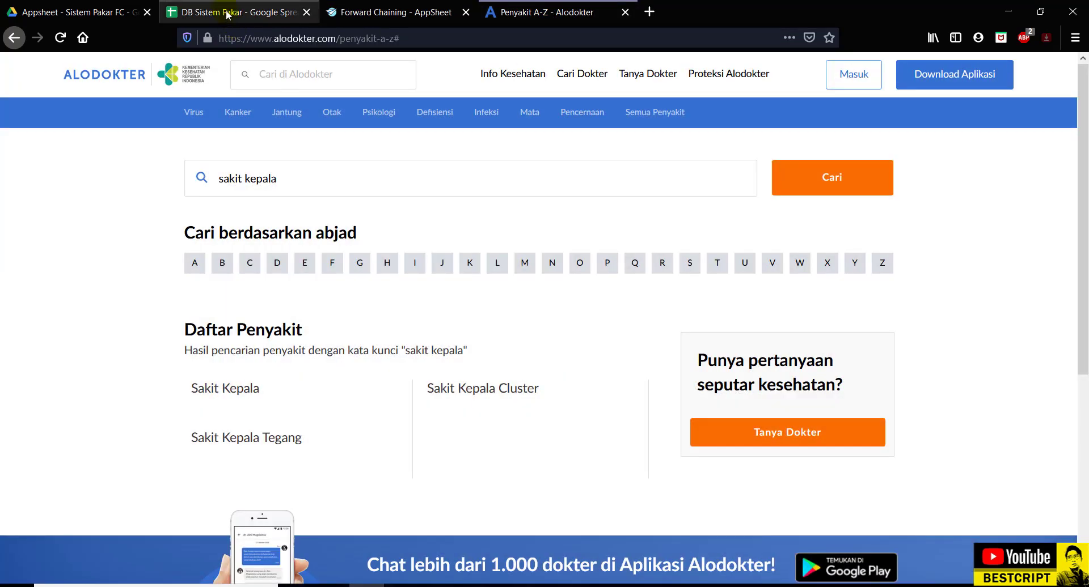
click(346, 11)
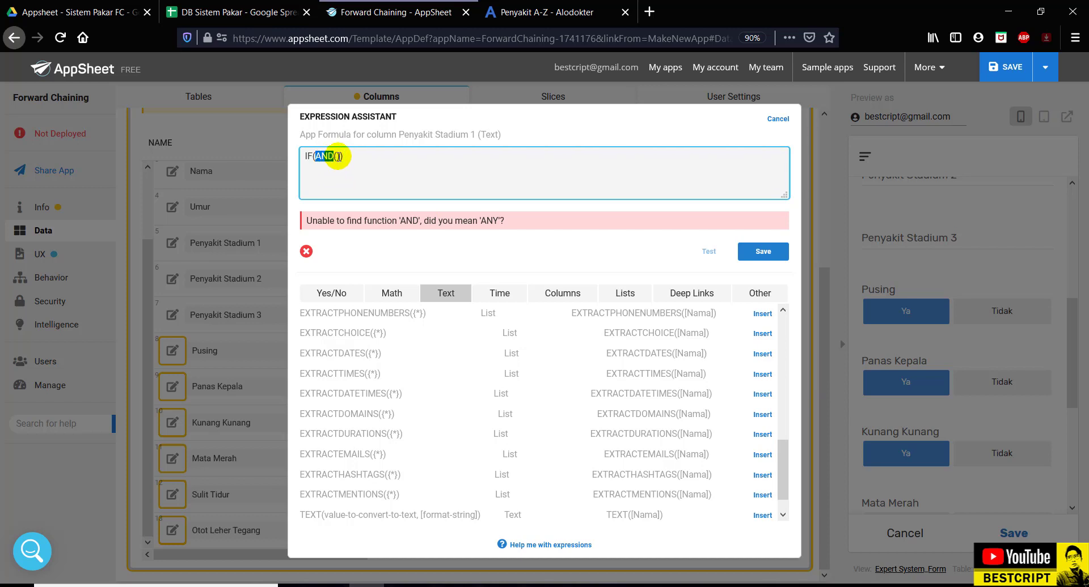
click(338, 156)
text(([)
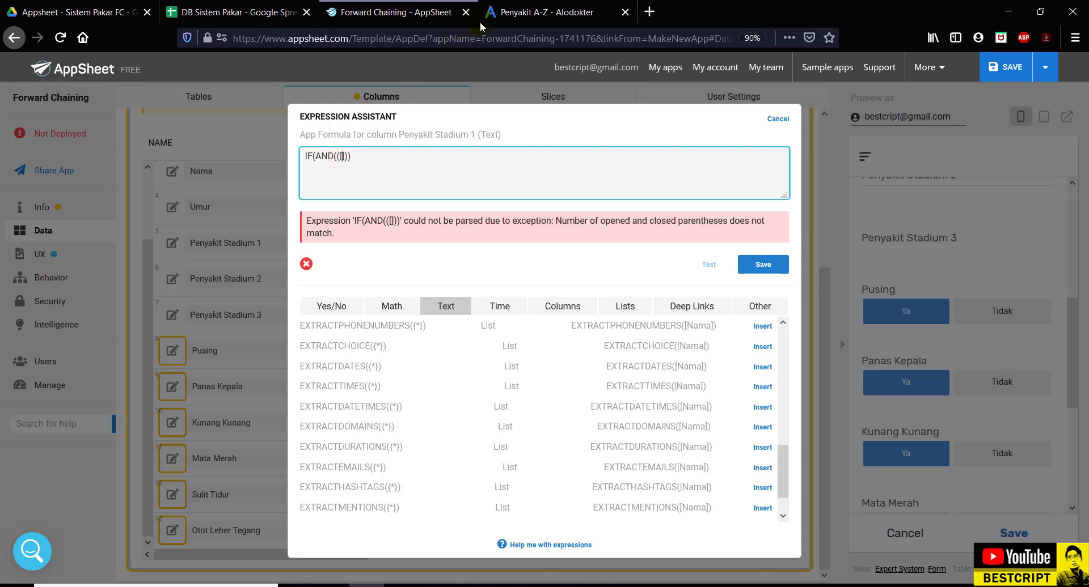
- Complete the first AND condition as ([Pusing]="Ya") and add a comma after it
click(244, 10)
click(400, 16)
text(Pusing)
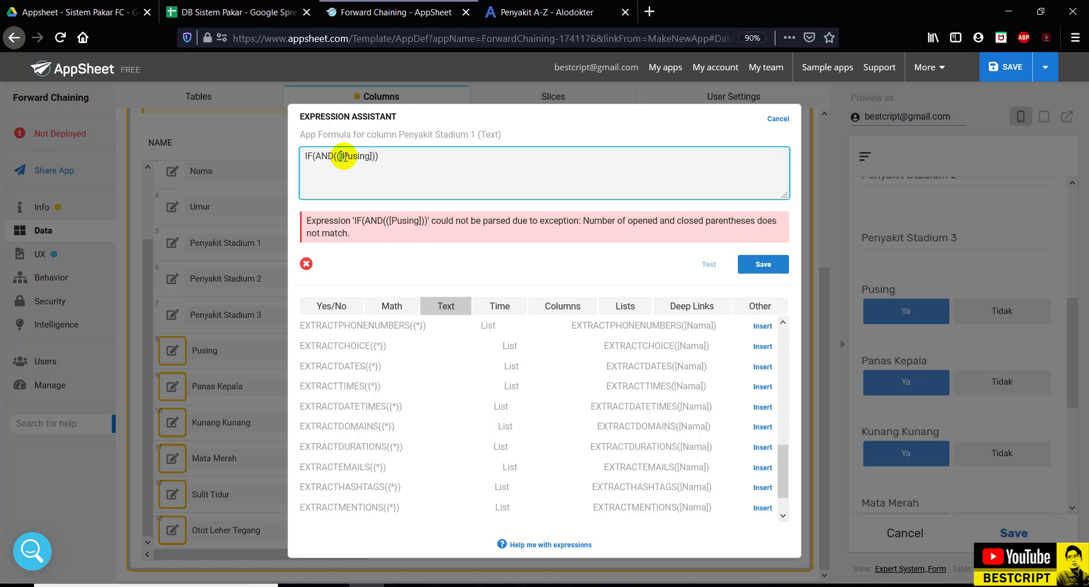
click(372, 156)
text(="")
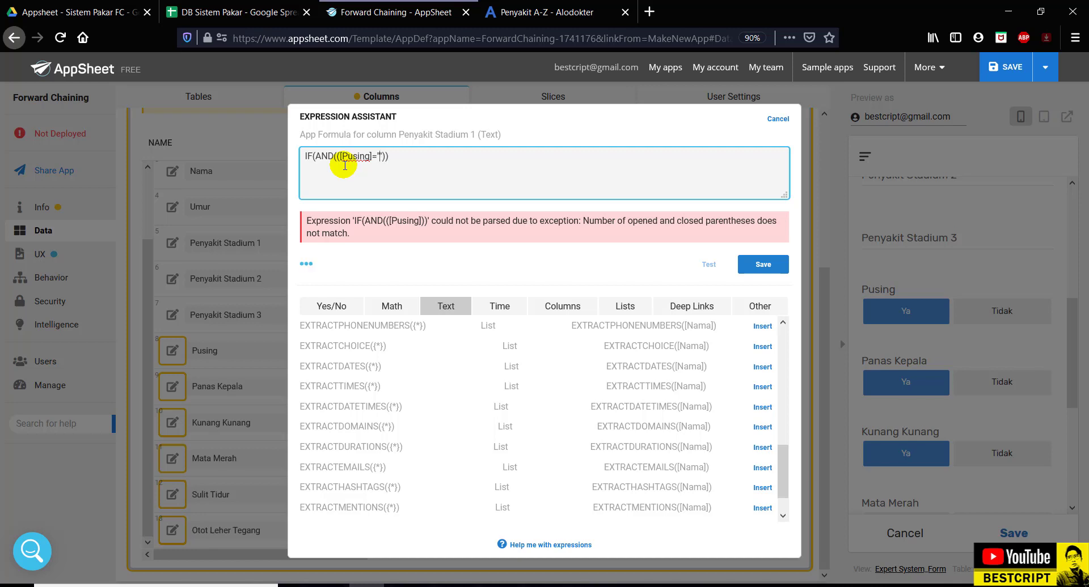
text(Ya)
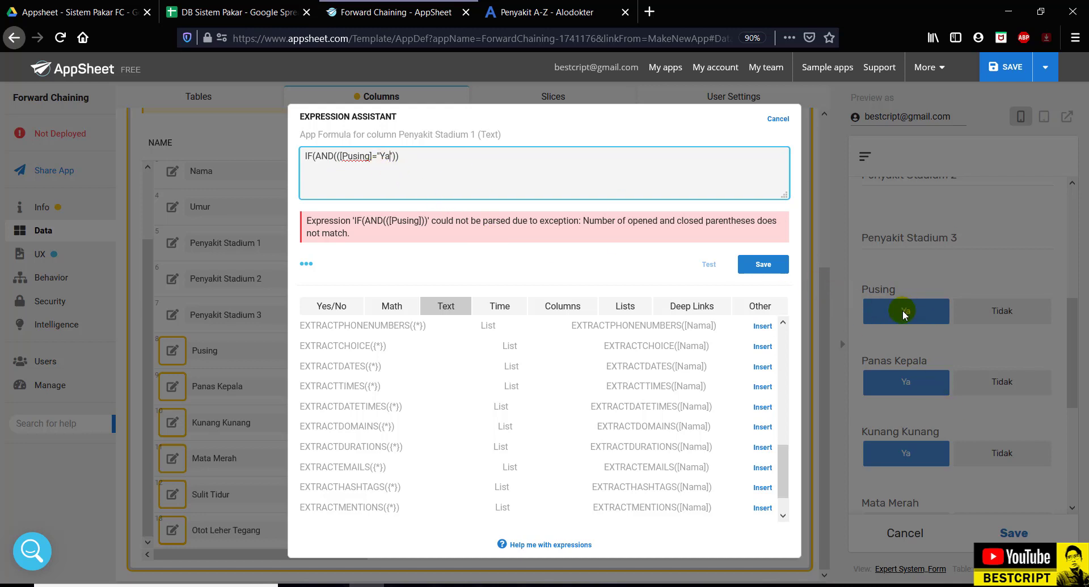
click(396, 157)
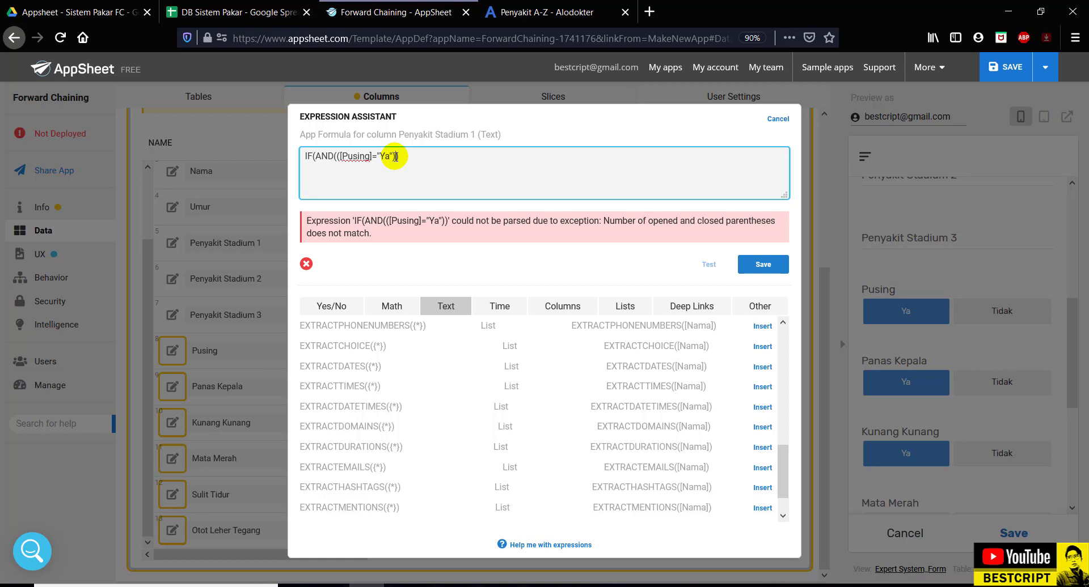
text())
click(397, 156)
text(, )
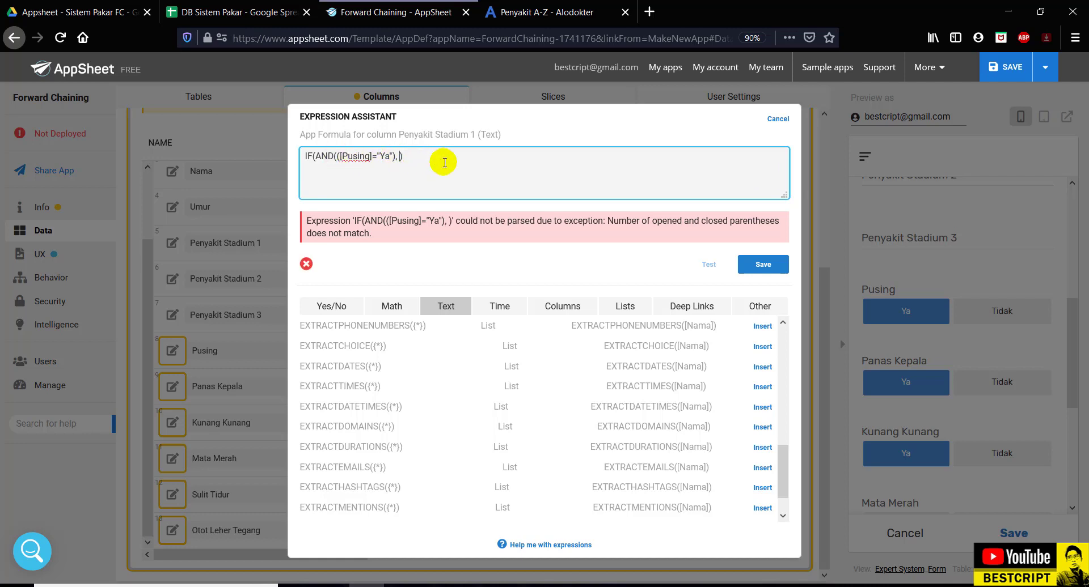
- Add a second parenthesised condition referencing [Panas Kepala] inside the AND, checking the column name in the DB Sistem Pakar spreadsheet
text(()
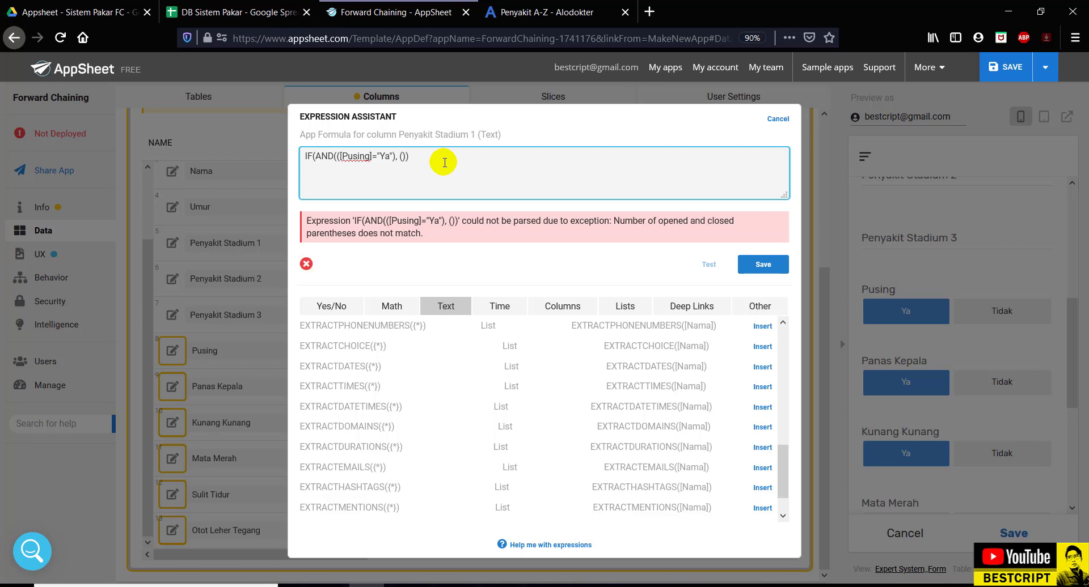
text([])
click(238, 12)
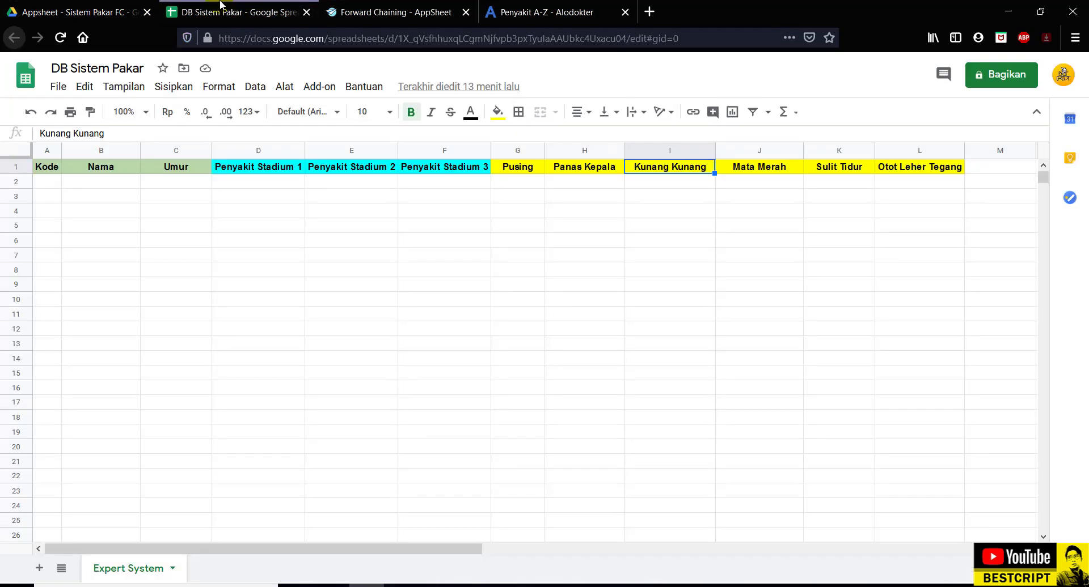
click(369, 10)
text(Pusing]="Ya"), ([P)
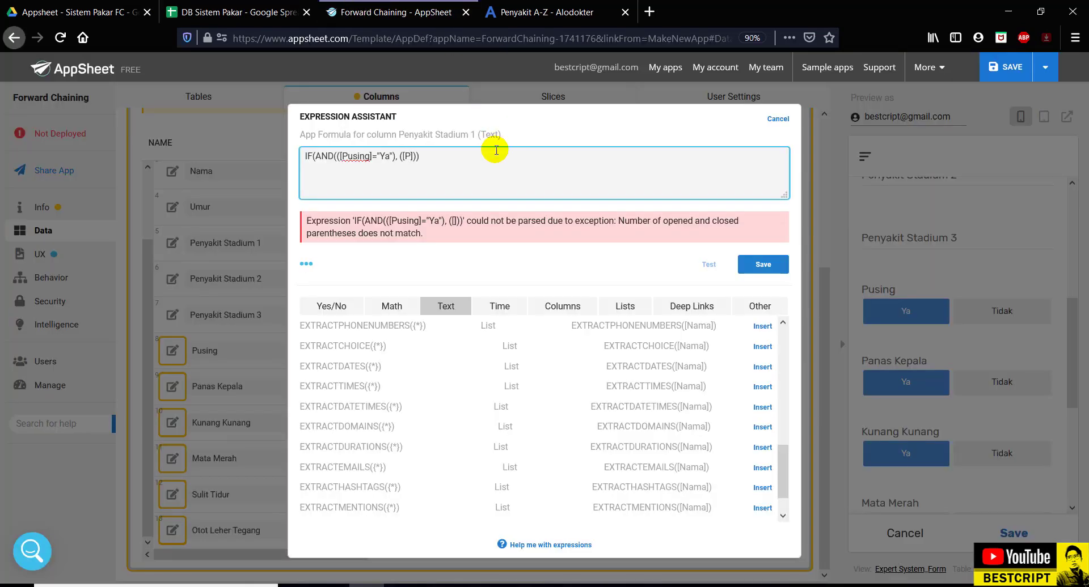
text(anas Kepalas)
key(BackSpace)
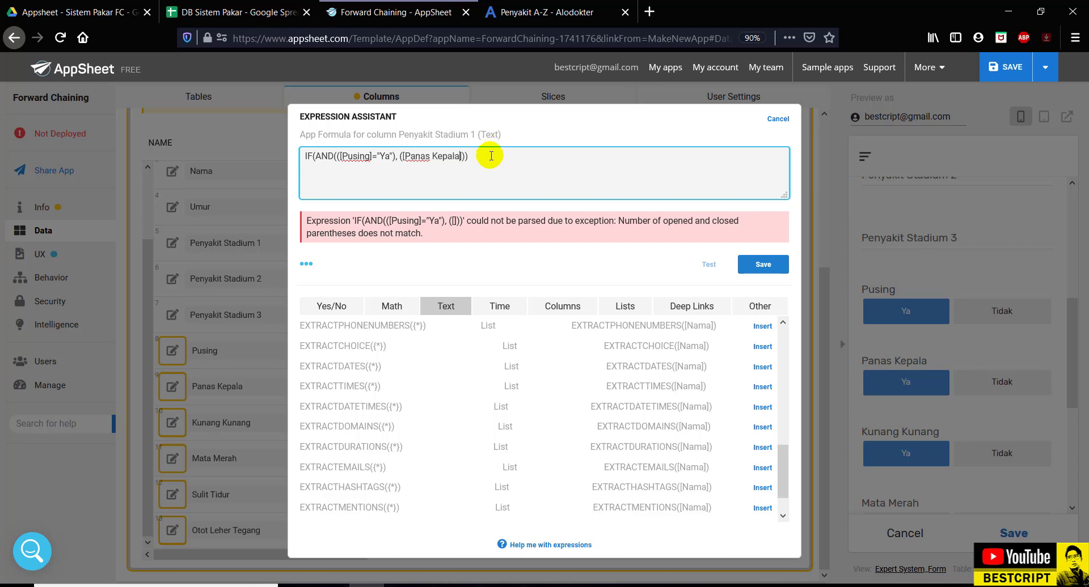
- Check the symptom headers in the spreadsheet, return to AppSheet and complete the second condition as ([Panas Kepala]="Ya")
click(405, 157)
click(263, 15)
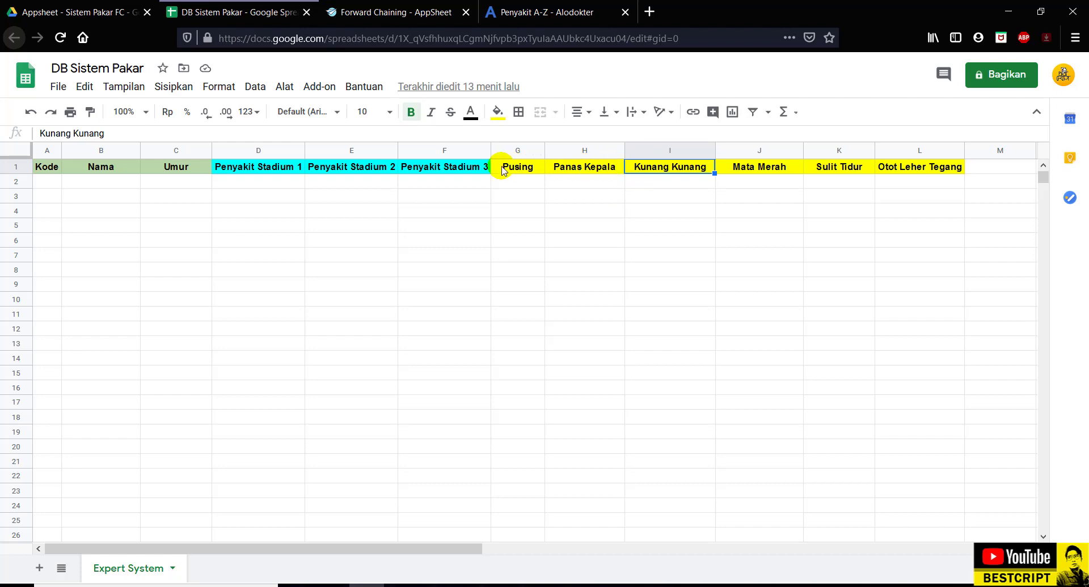
click(392, 12)
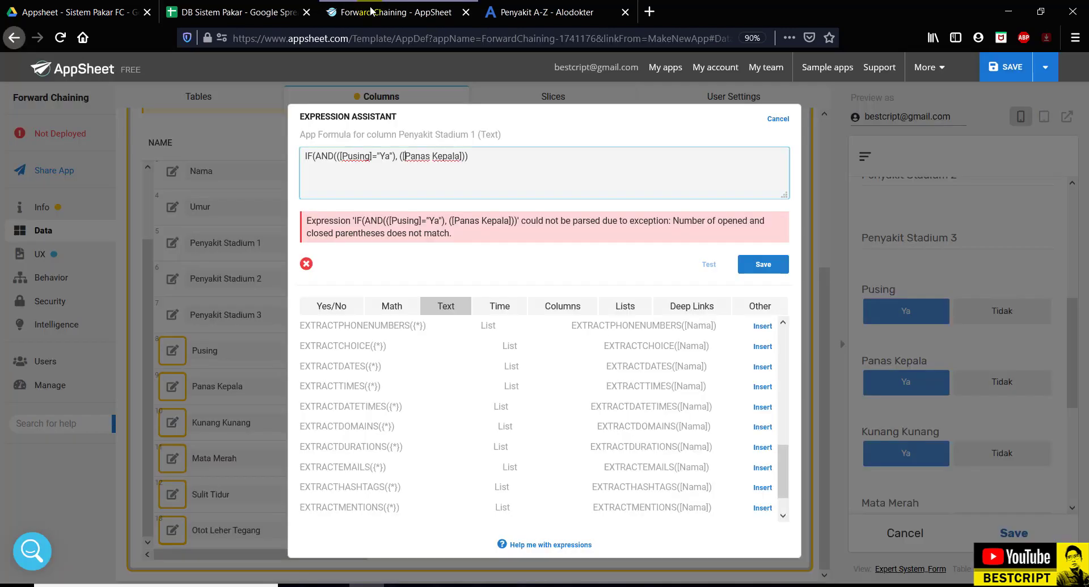
drag(347, 157, 360, 157)
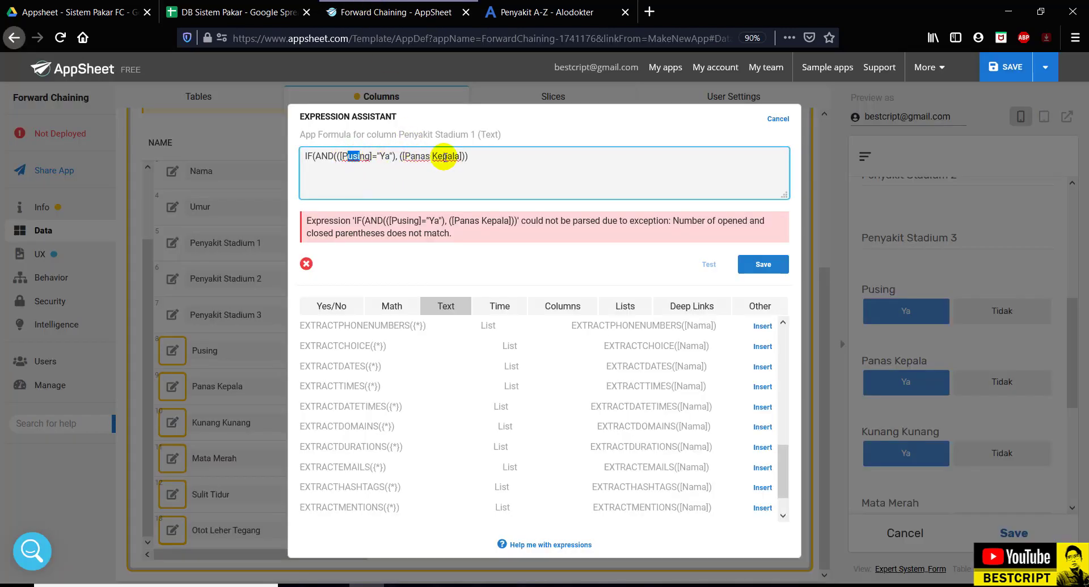
click(460, 157)
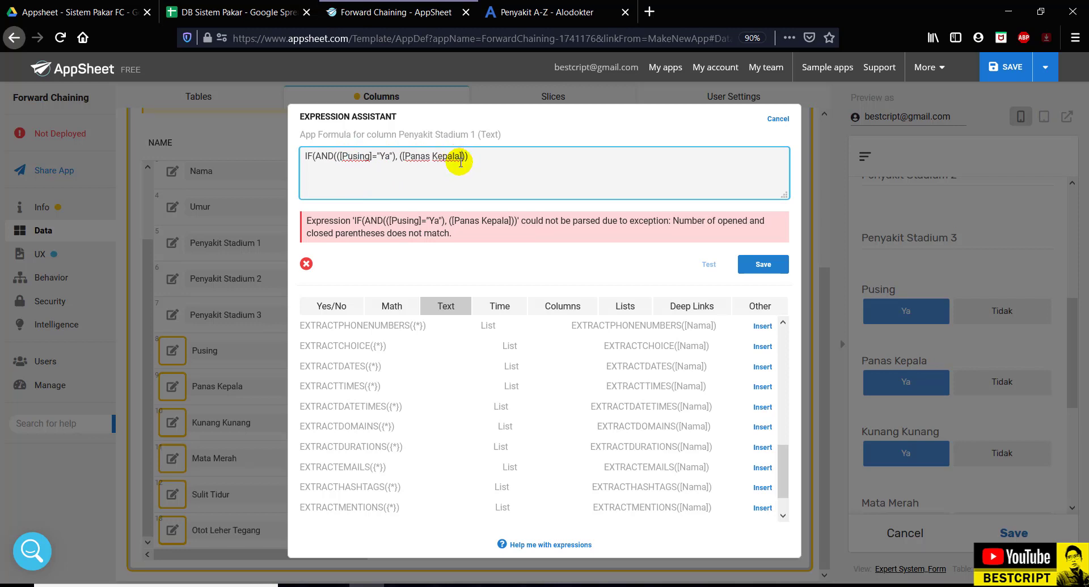
text(=""Ya)
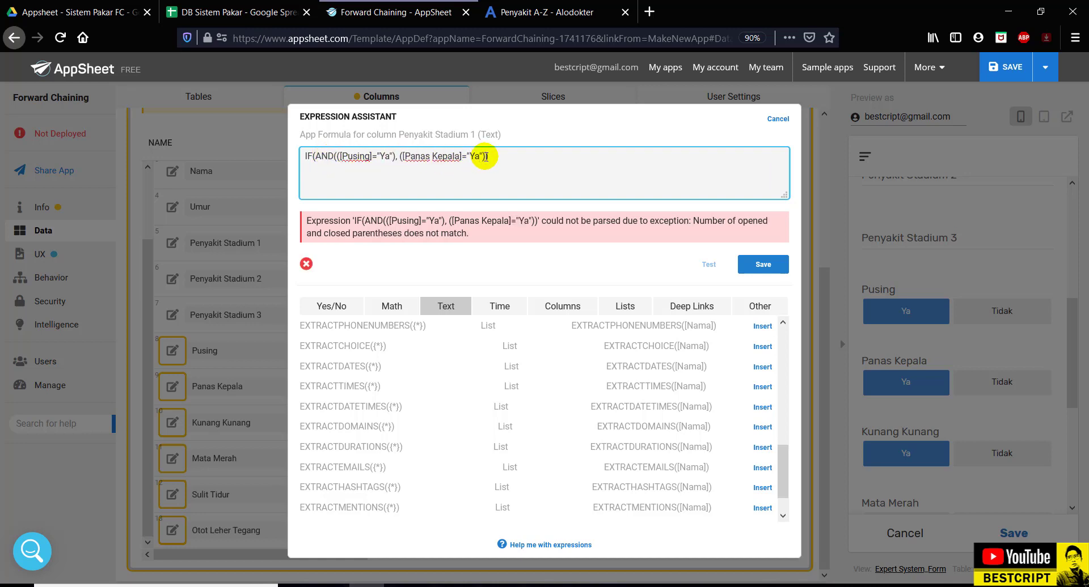
- Add ([Mata Merah]="Ya") as the third AND condition, looking up the symptom header in the DB Sistem Pakar spreadsheet
text())
text(([)
click(486, 157)
text(, ([)
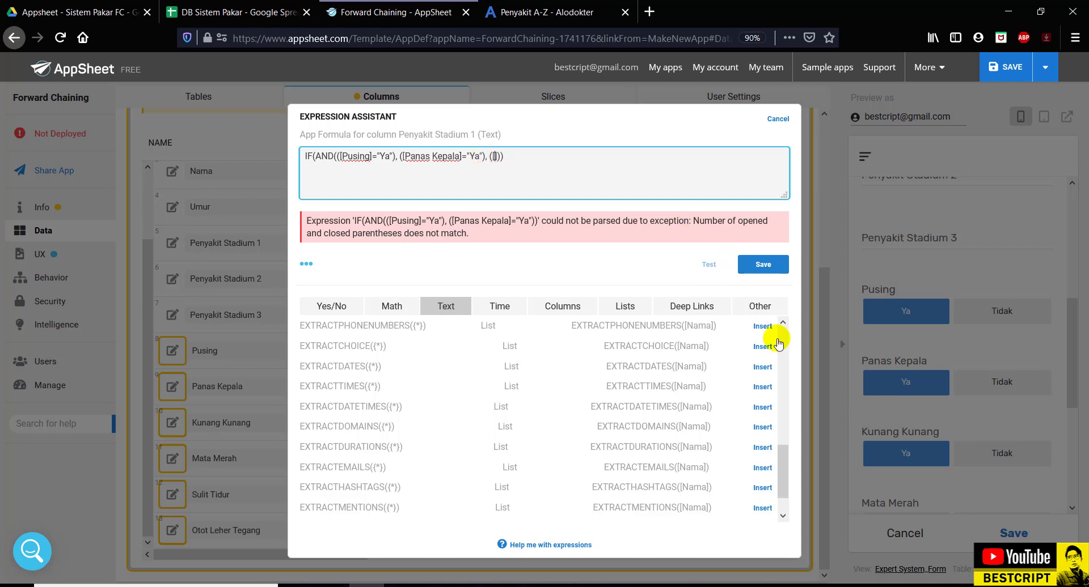
click(679, 347)
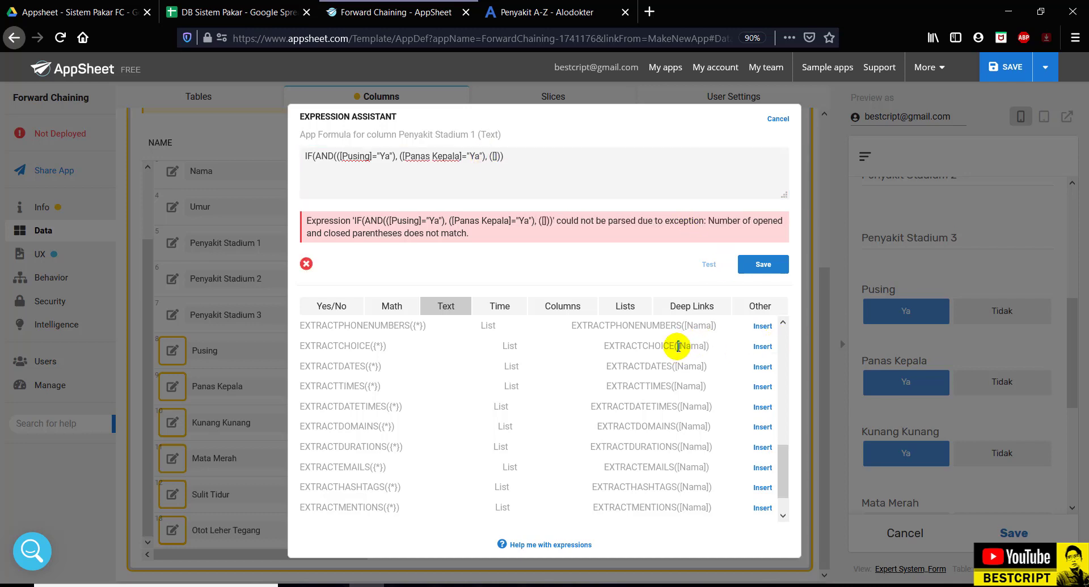
click(493, 157)
click(238, 12)
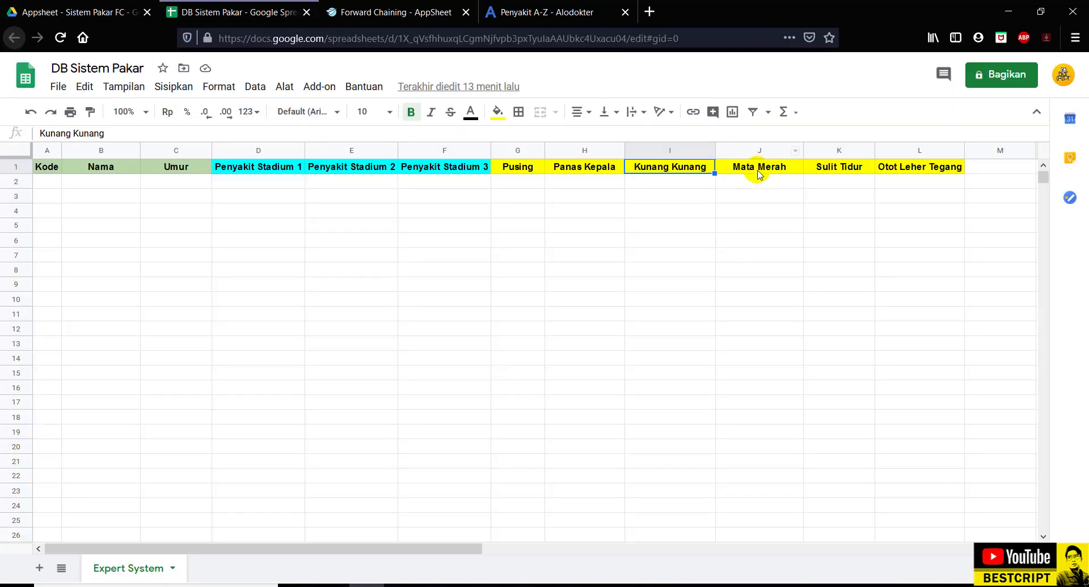
click(379, 8)
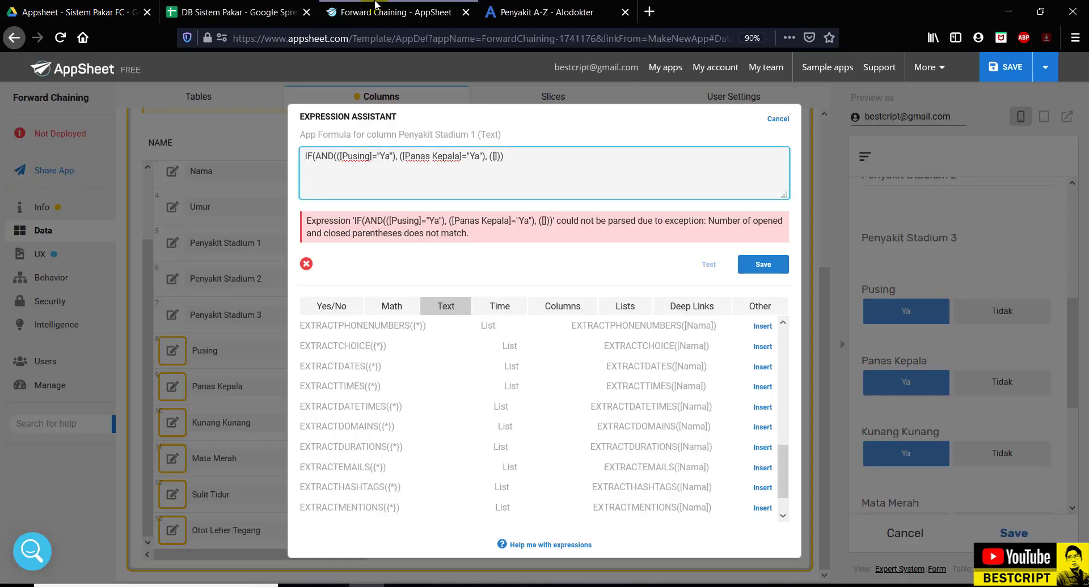
text(Mata)
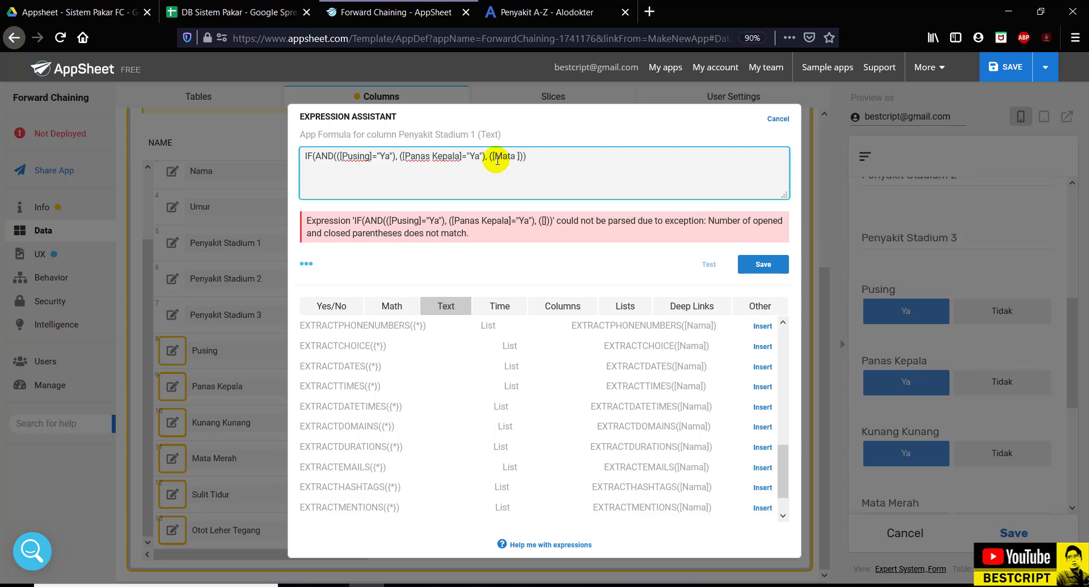
text( Merah)
key(Right)
text(=""Ya)
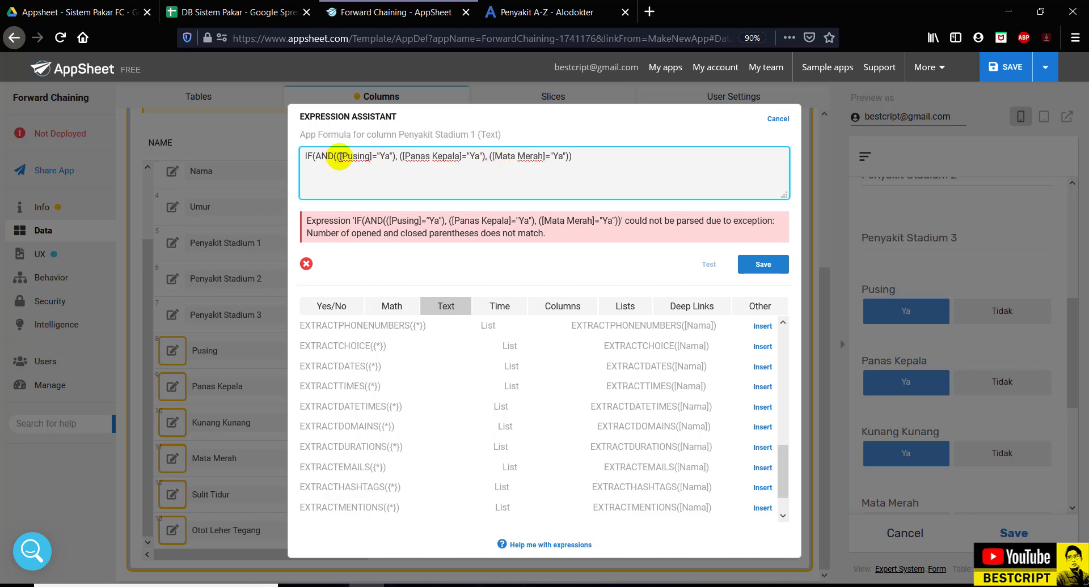
- Complete the IF with "Sakit Kepala" as the true result and "Tidak Ada Penyakit" as the false result, consulting the Alodokter list
drag(338, 156, 316, 154)
click(582, 153)
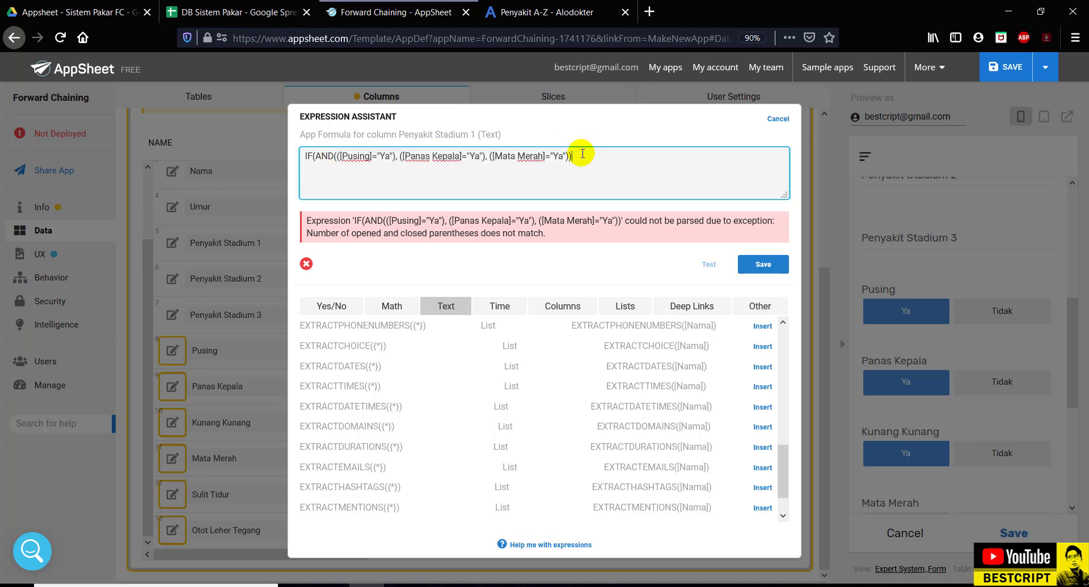
text(,)
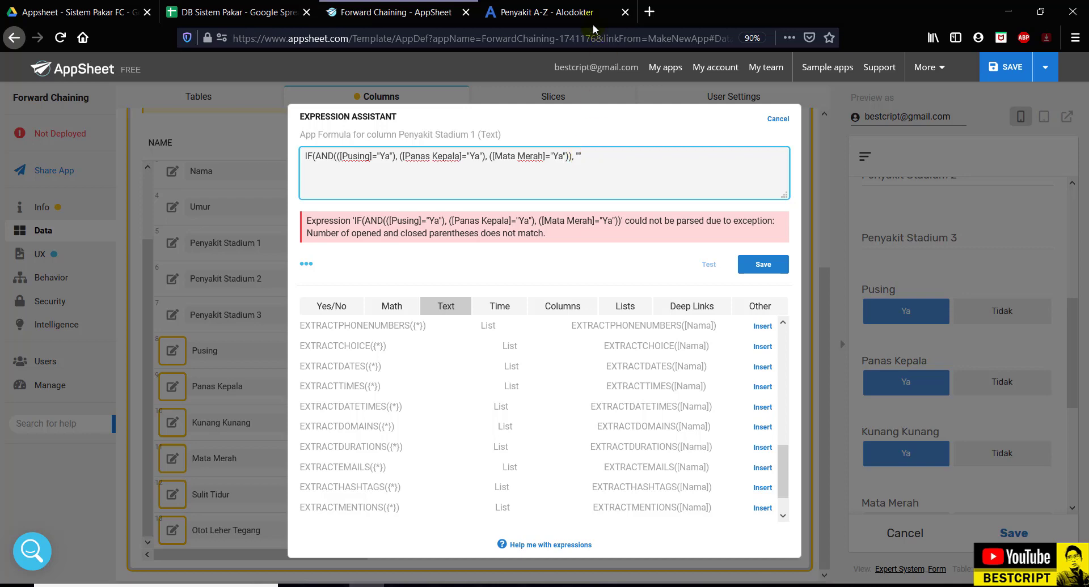
click(501, 12)
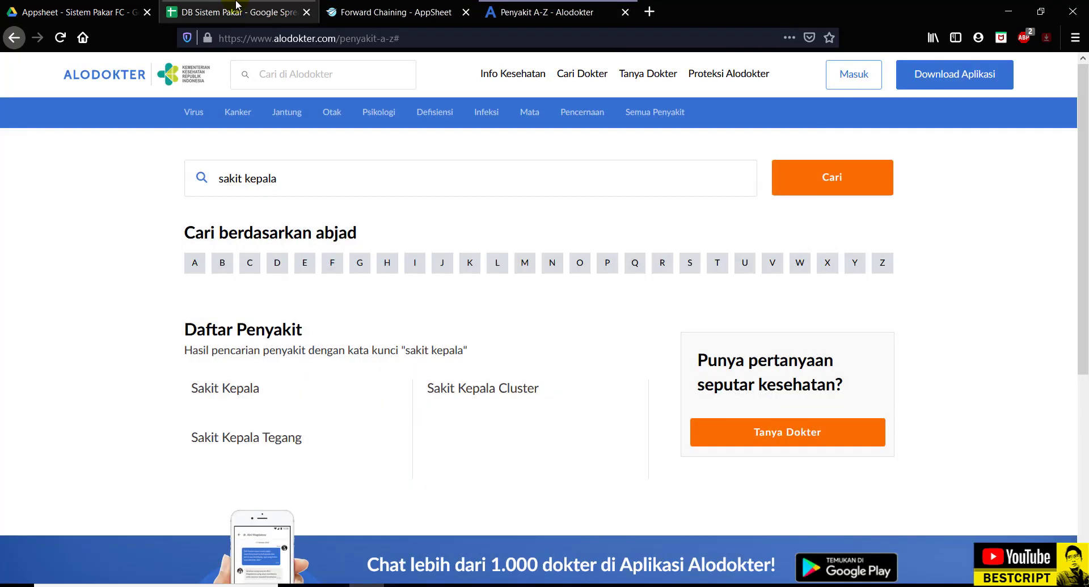
click(236, 4)
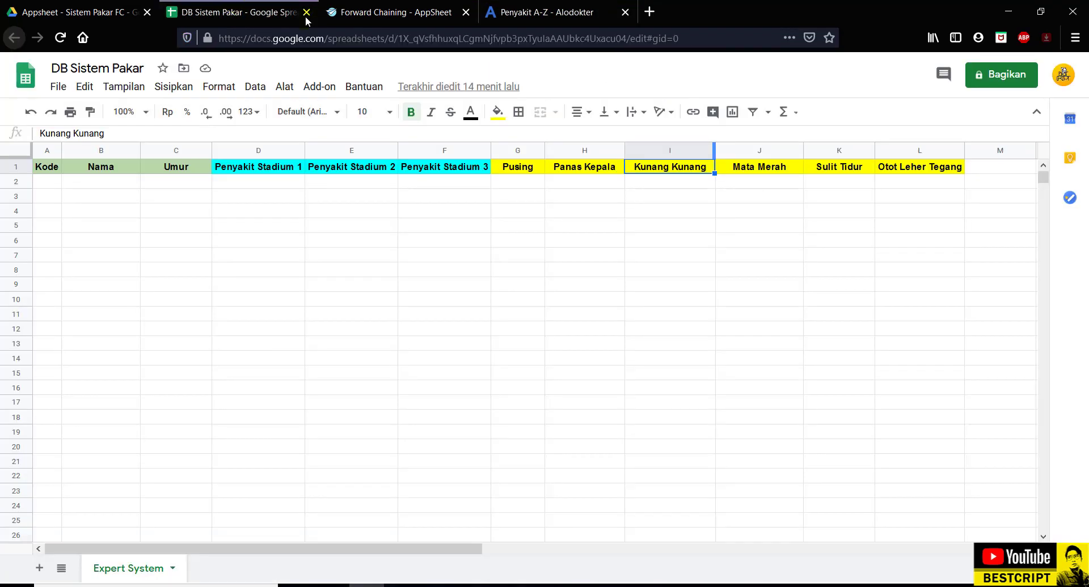
click(383, 5)
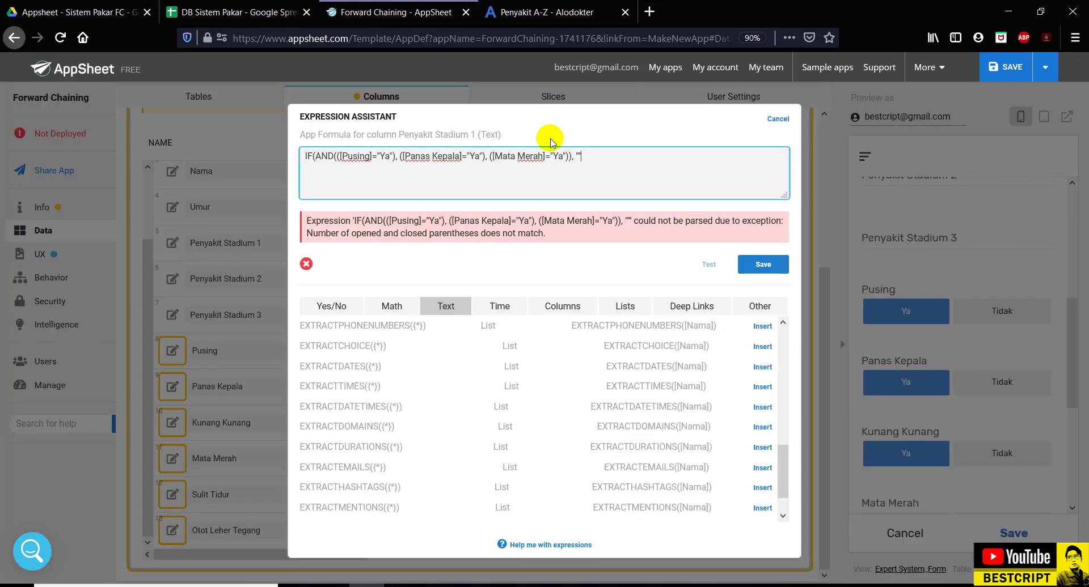
text(")
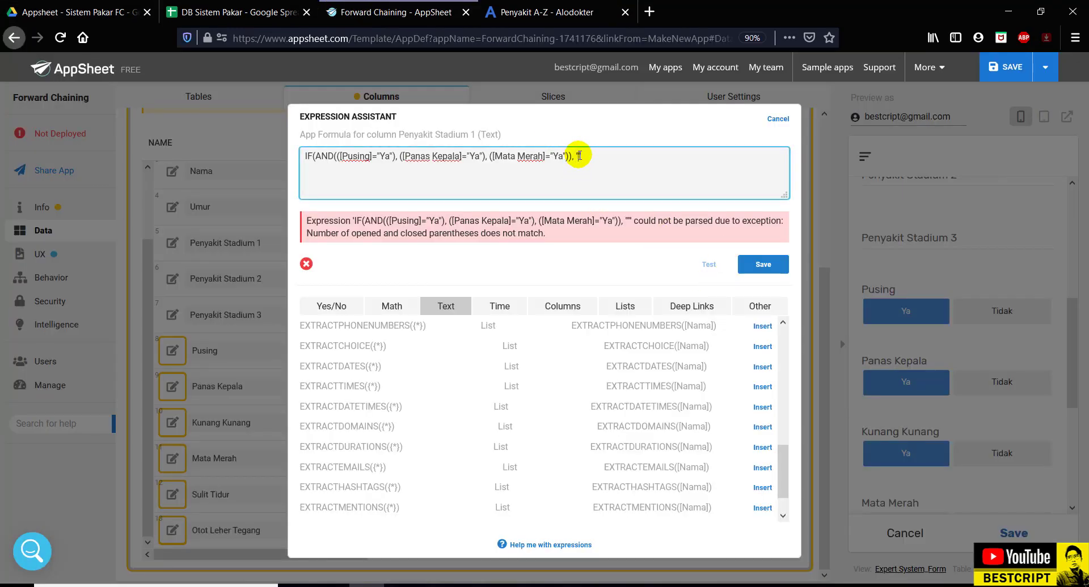
text(Sakit Kepala", "Tidak Ada)
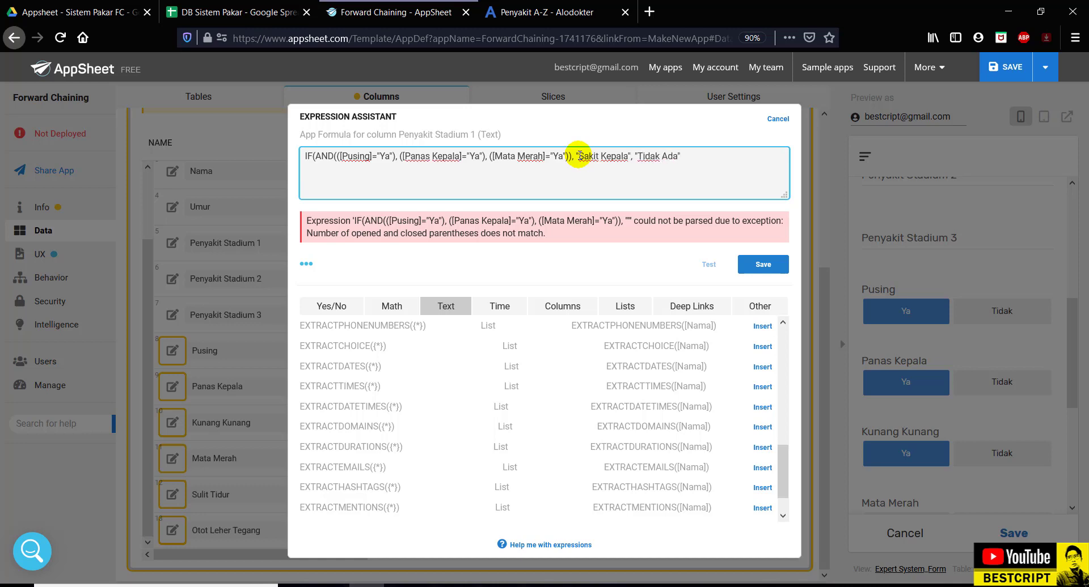
text( Penyakit)
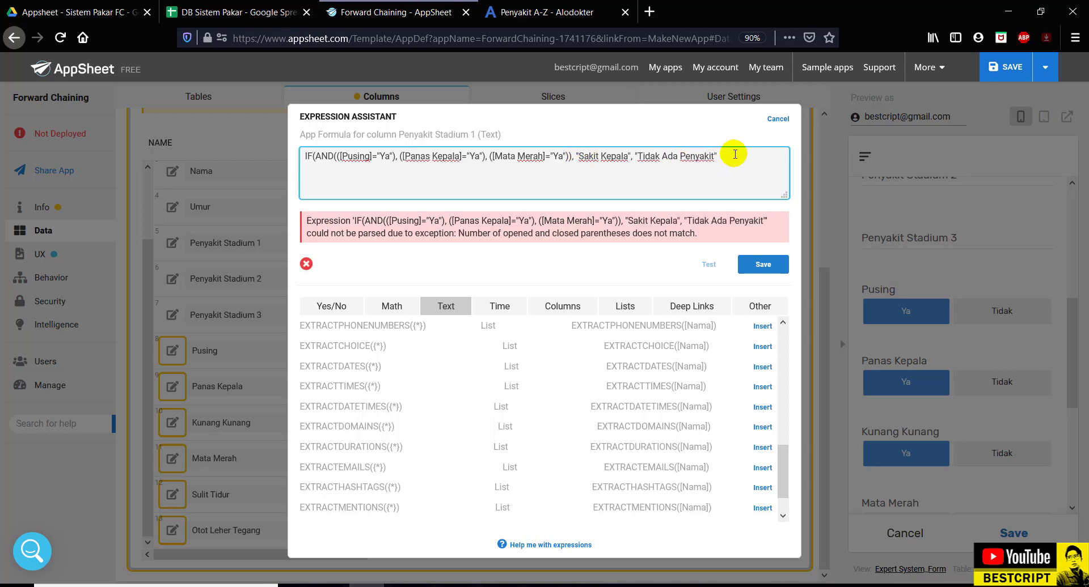
text("))
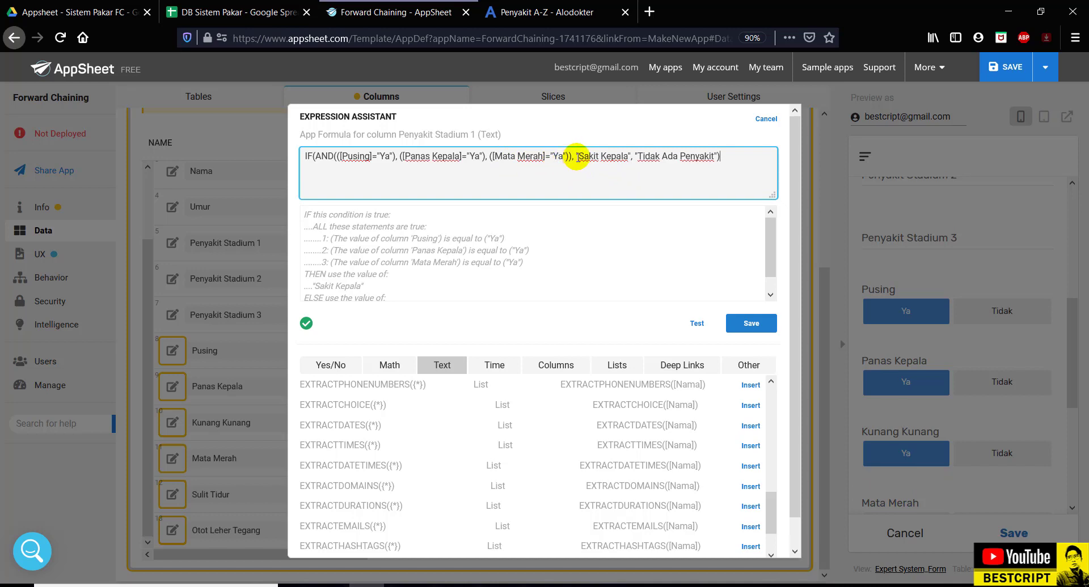
- Compare the AND formula and its two result texts with the plain-language explanation beneath it
drag(579, 156, 628, 158)
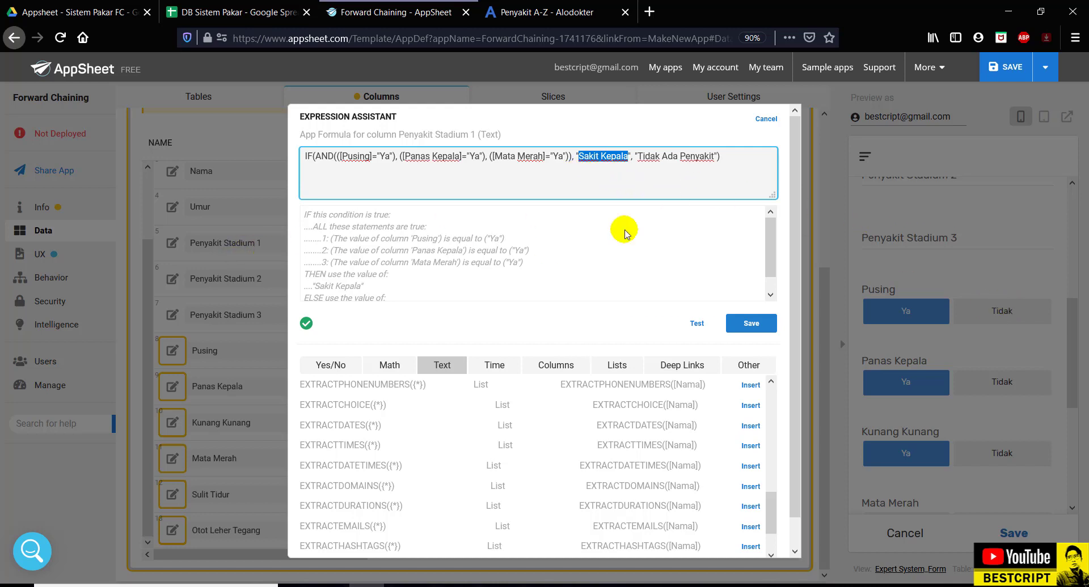
drag(638, 157, 710, 156)
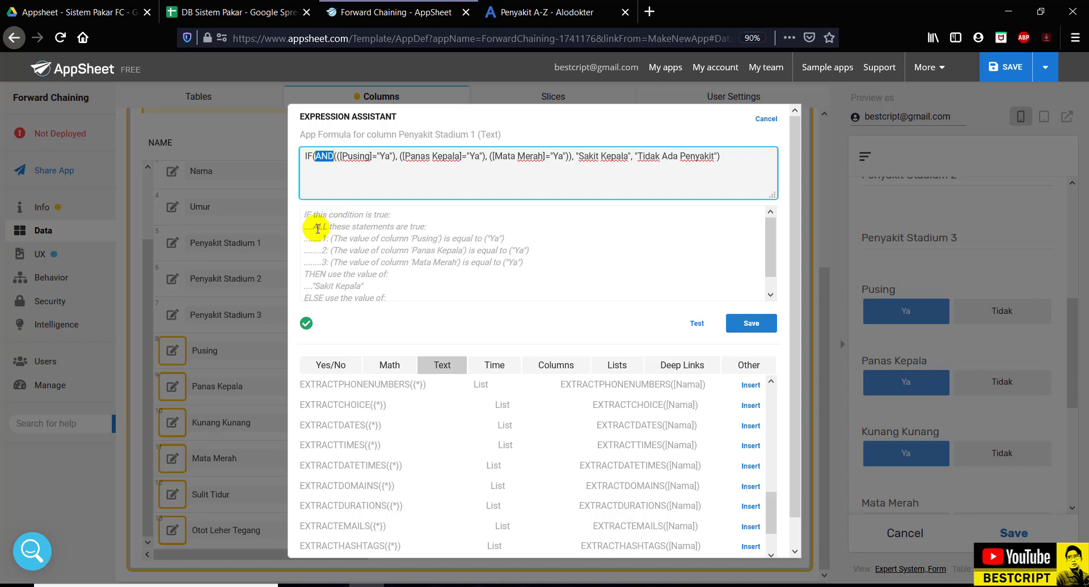
click(320, 229)
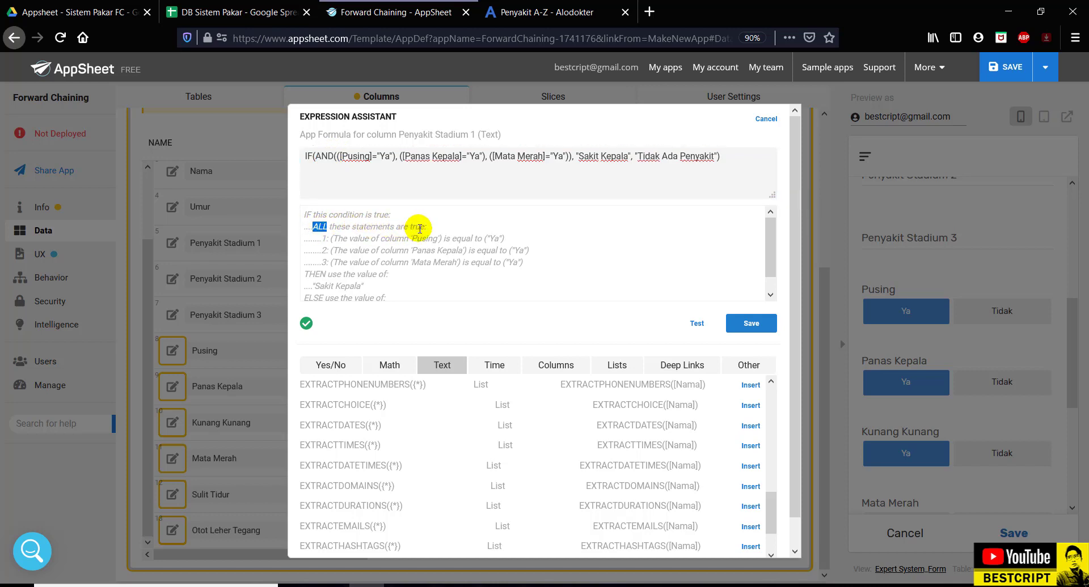
click(370, 157)
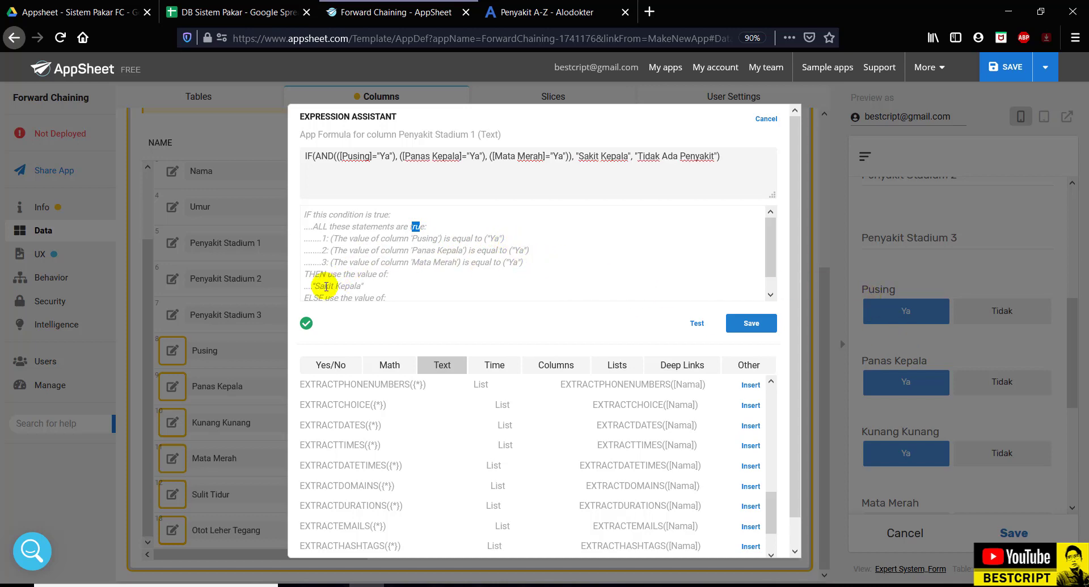
drag(318, 287, 361, 287)
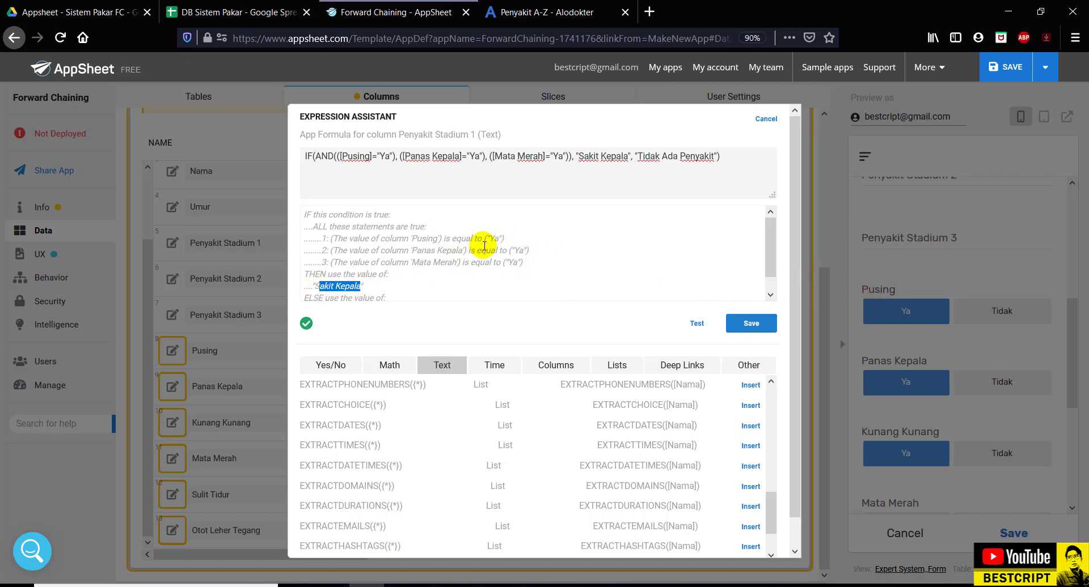
- Replace AND with OR in the Penyakit Stadium 1 formula, review its explanation and save the expression
click(332, 156)
double_click(333, 156)
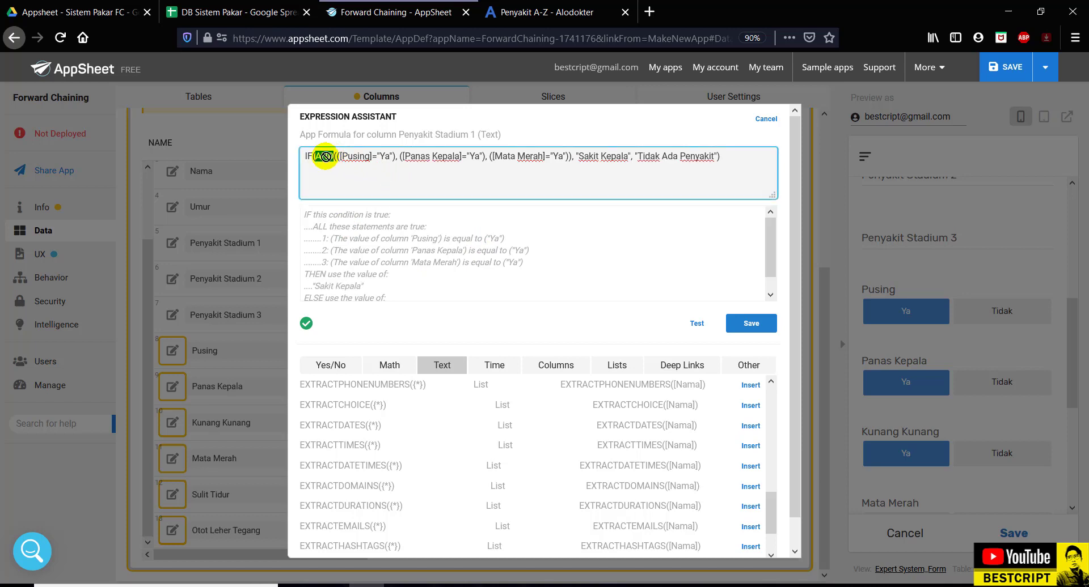
text(OR)
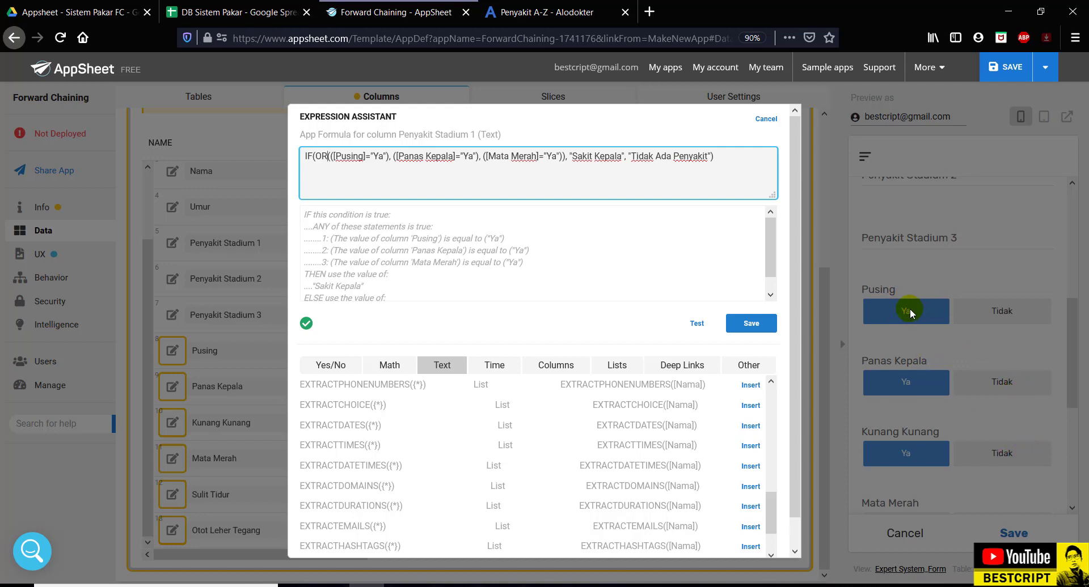
drag(316, 286, 356, 286)
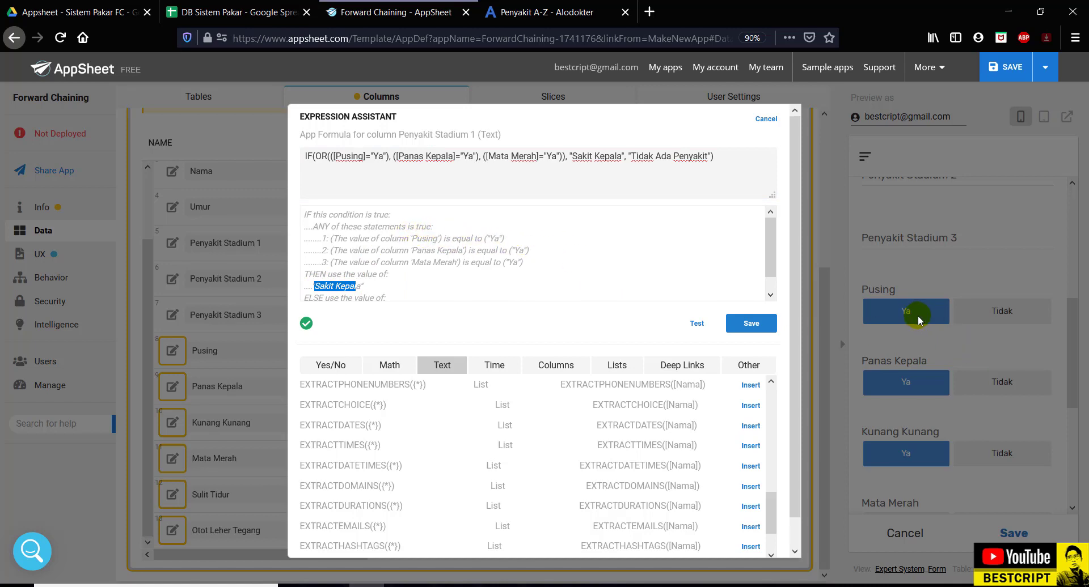
click(716, 157)
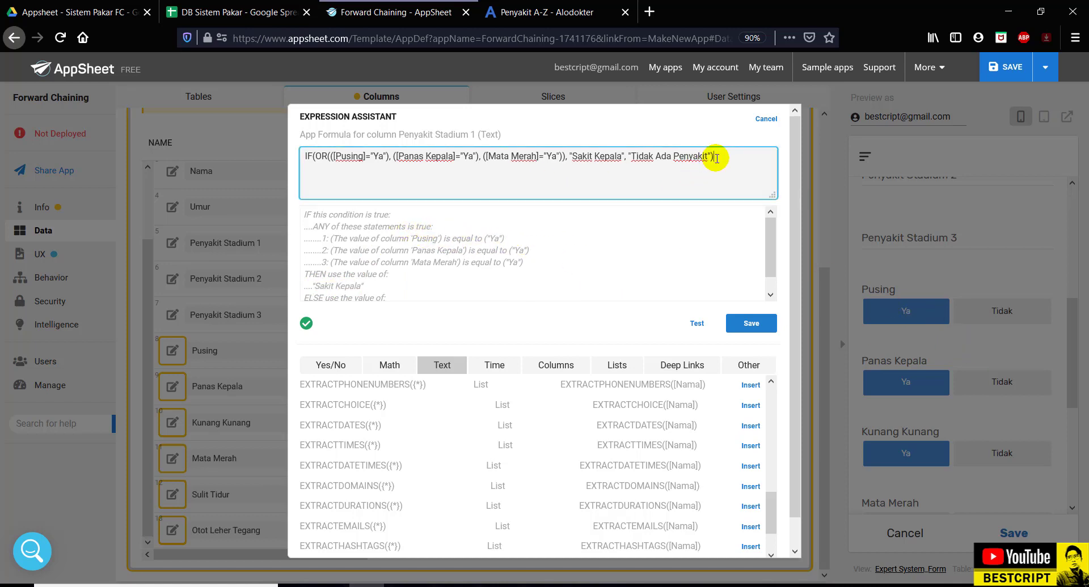
scroll(358, 253, down, 1)
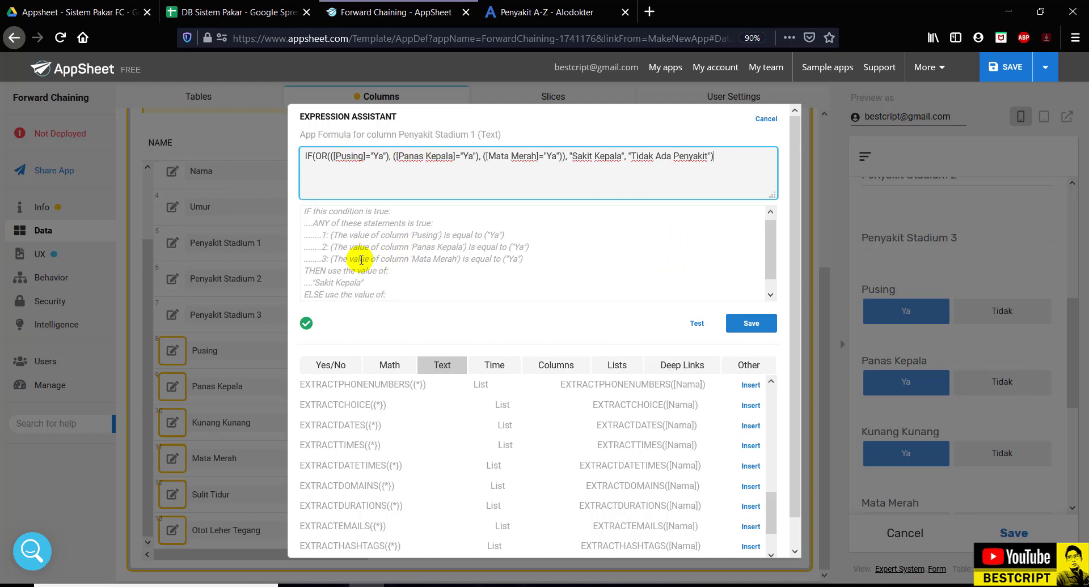
click(738, 327)
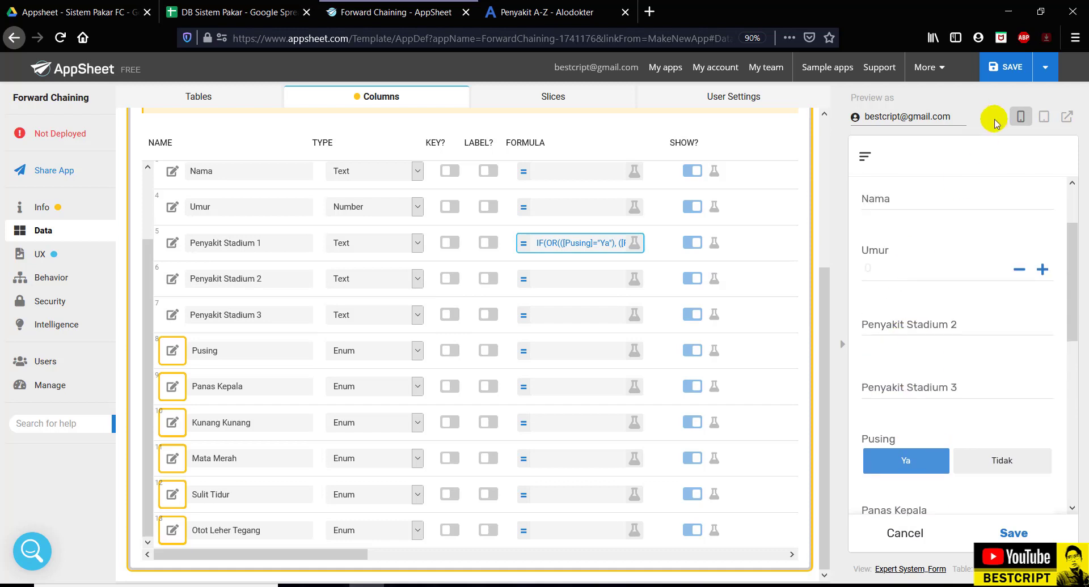
- Save the app and answer Pusing with Ya in the preview form to test the OR formula
click(992, 79)
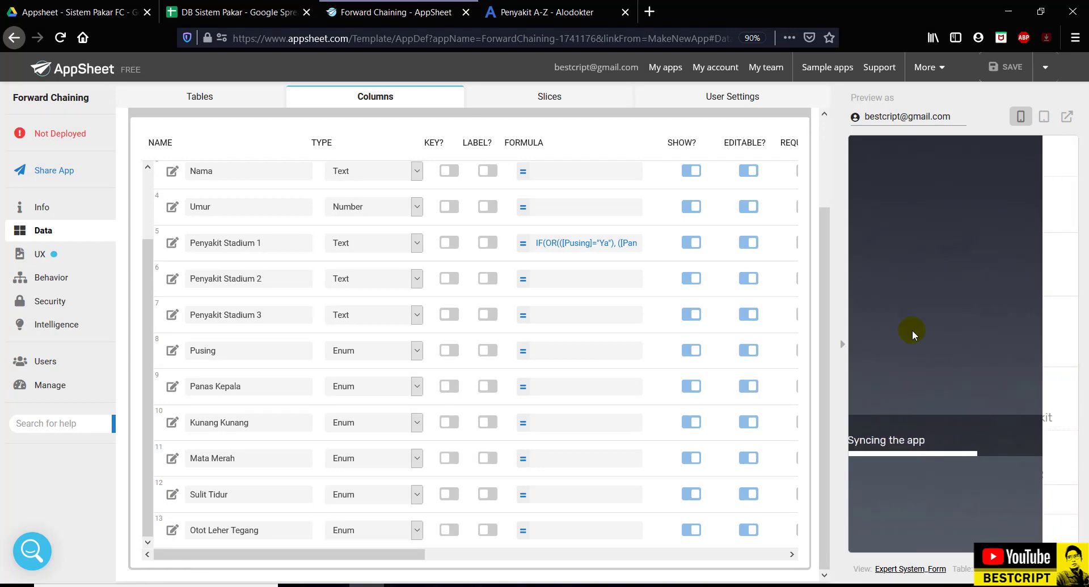
scroll(916, 391, down, 2)
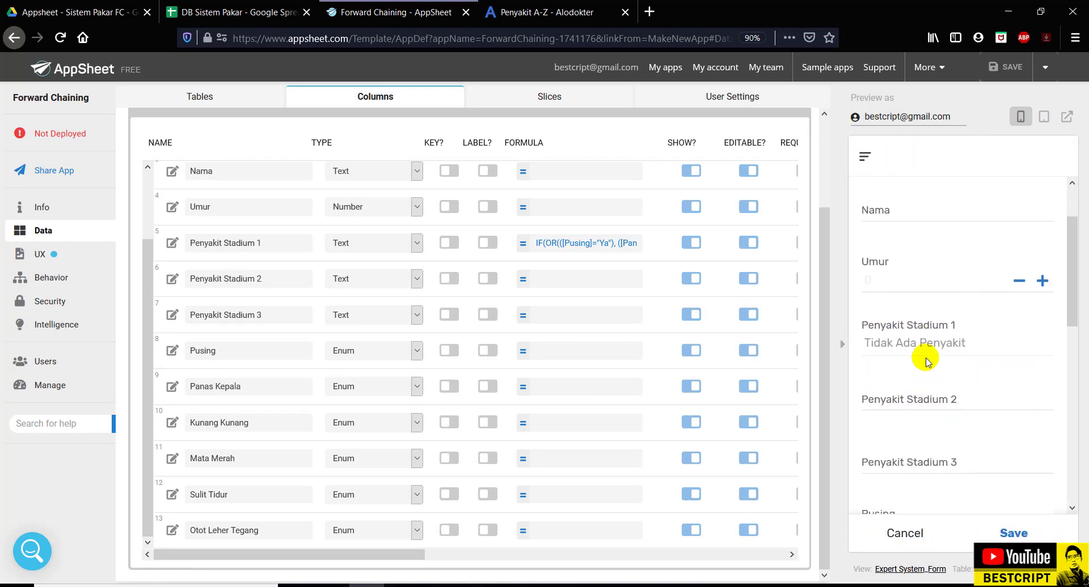
scroll(918, 351, down, 5)
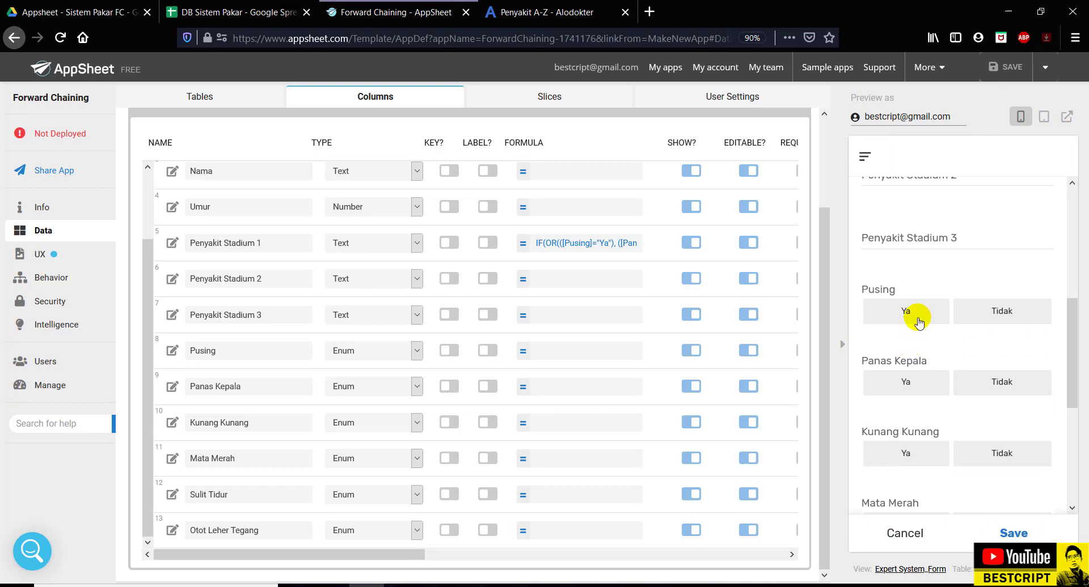
click(918, 319)
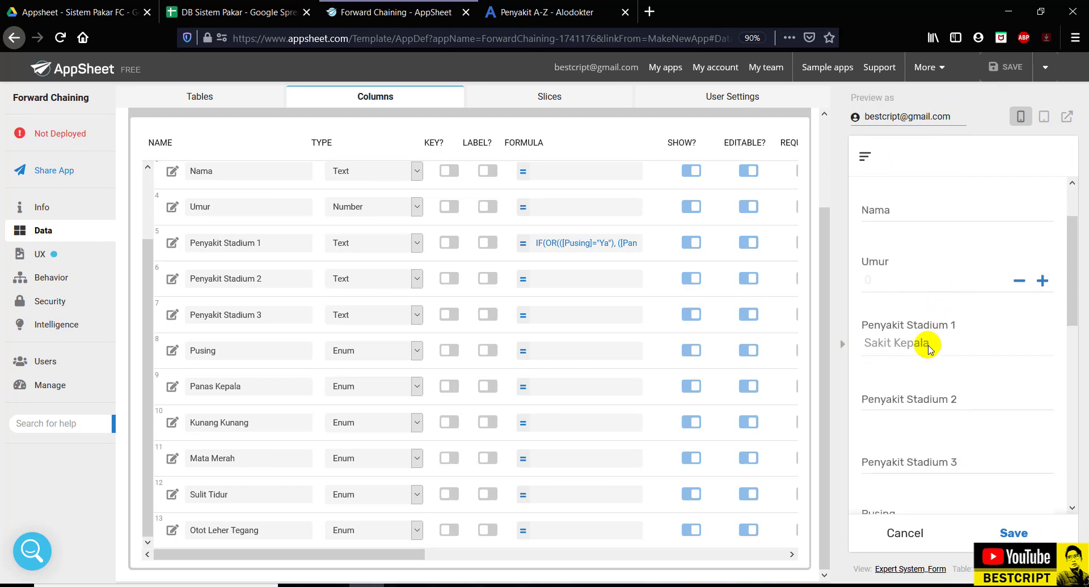
- Answer Panas Kepala and Kunang Kunang with Ya, check the Penyakit Stadium 1 result, and clear the Kunang Kunang answer
click(905, 378)
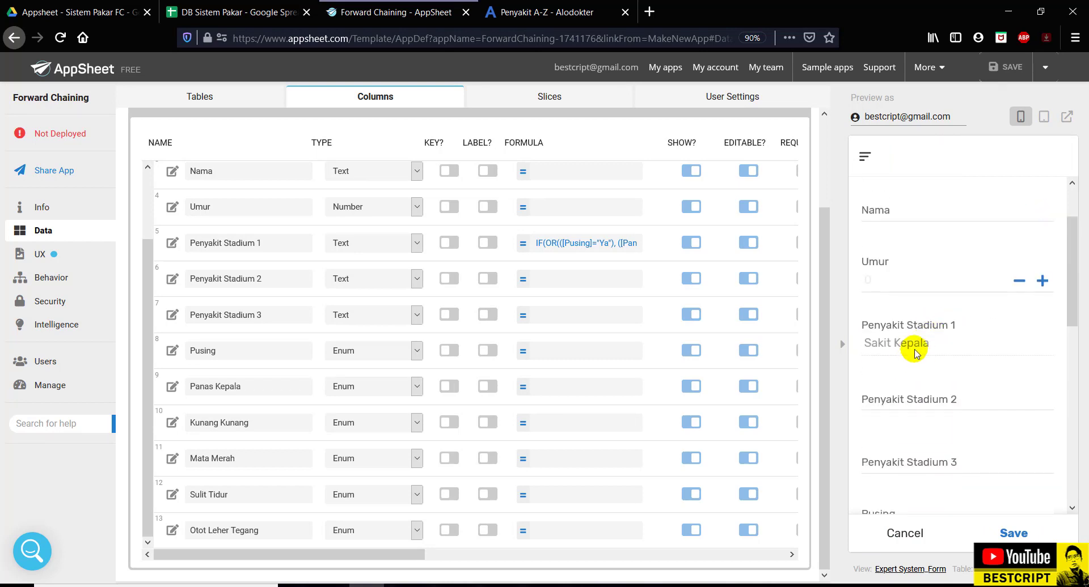
scroll(919, 351, down, 4)
scroll(922, 356, up, 4)
scroll(923, 351, down, 4)
click(904, 451)
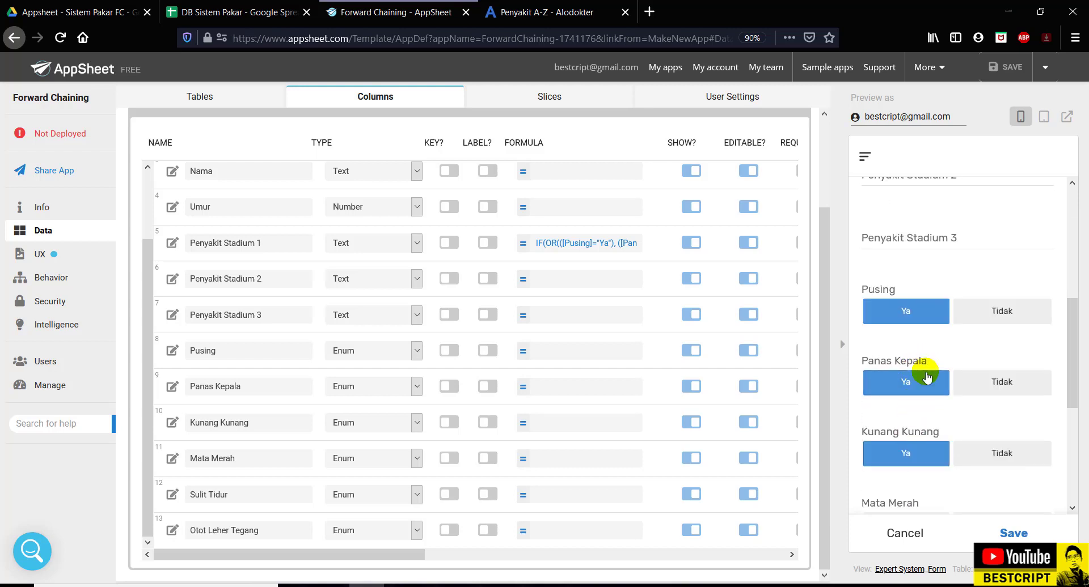
scroll(928, 329, up, 4)
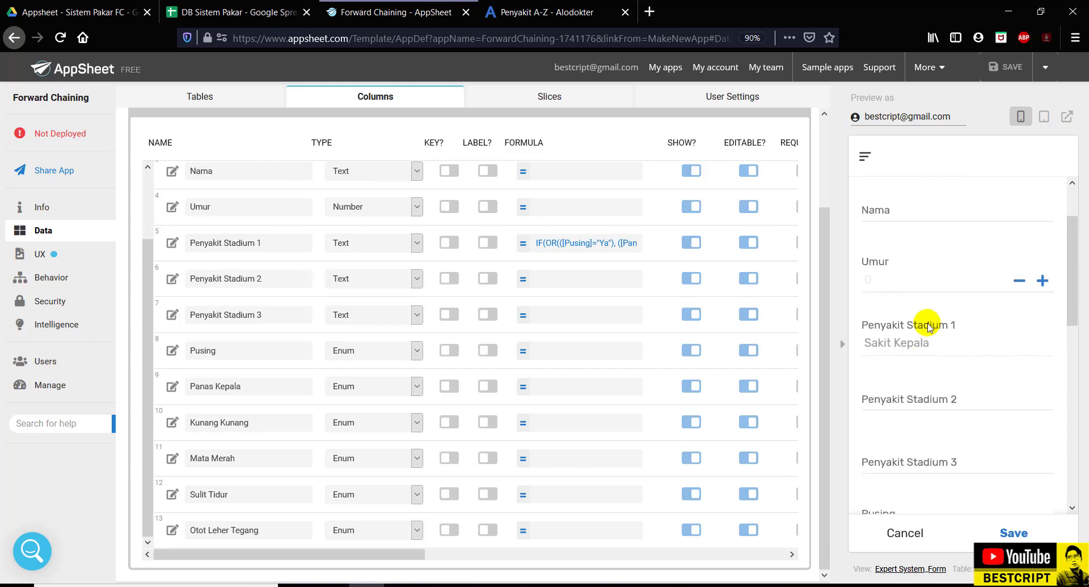
scroll(927, 328, down, 4)
click(901, 452)
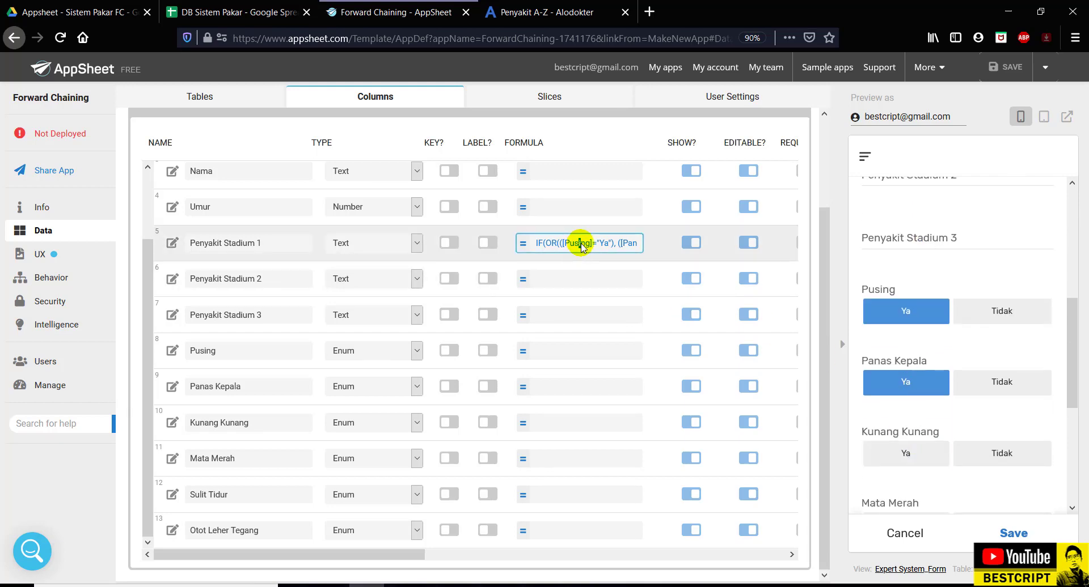
- Replace OR with AND in the Penyakit Stadium 1 formula, saving the expression and the app
click(580, 245)
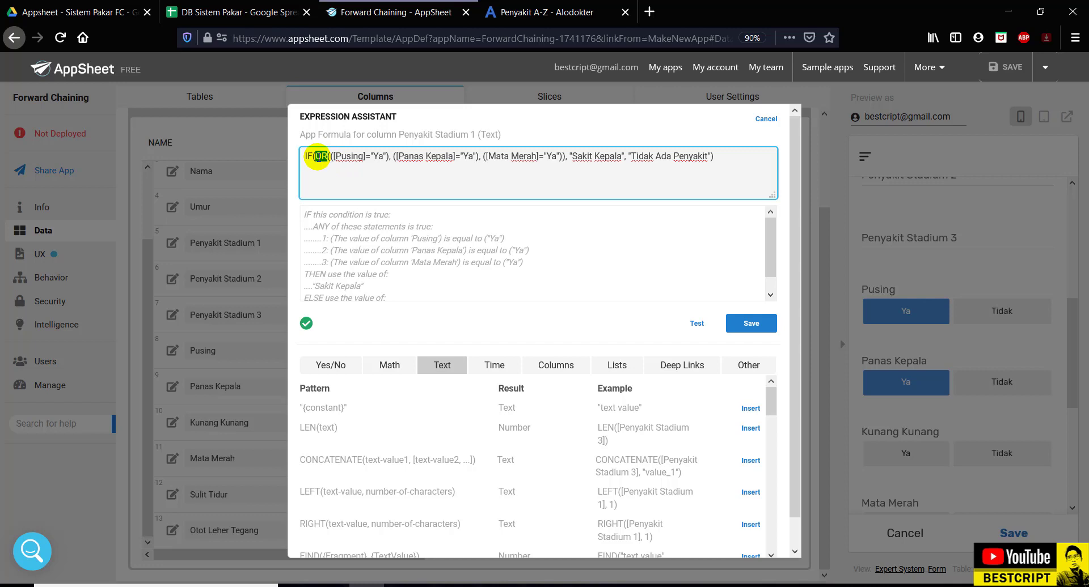
text(ANDS)
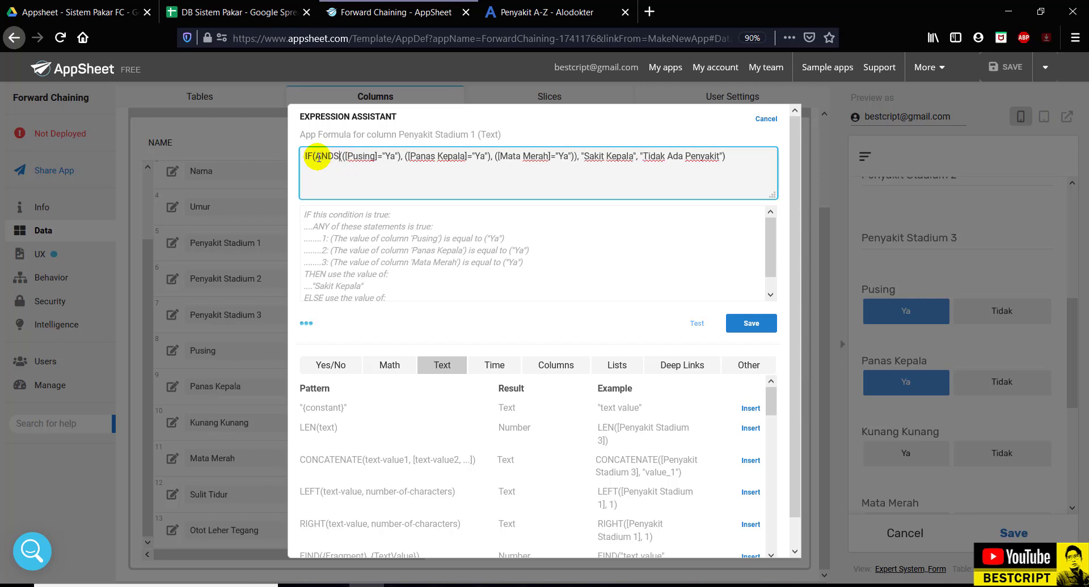
key(BackSpace)
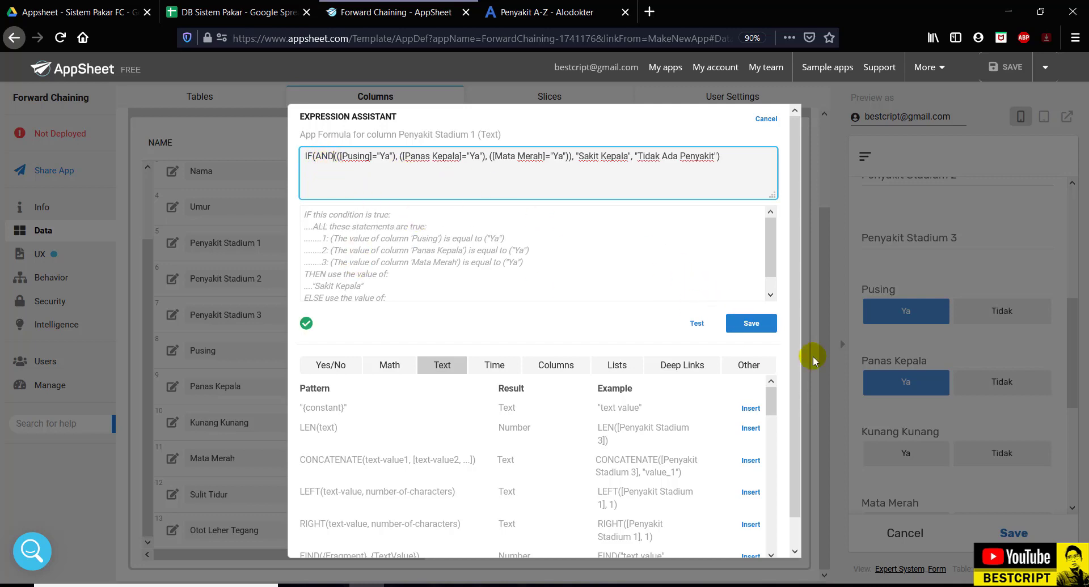
click(751, 323)
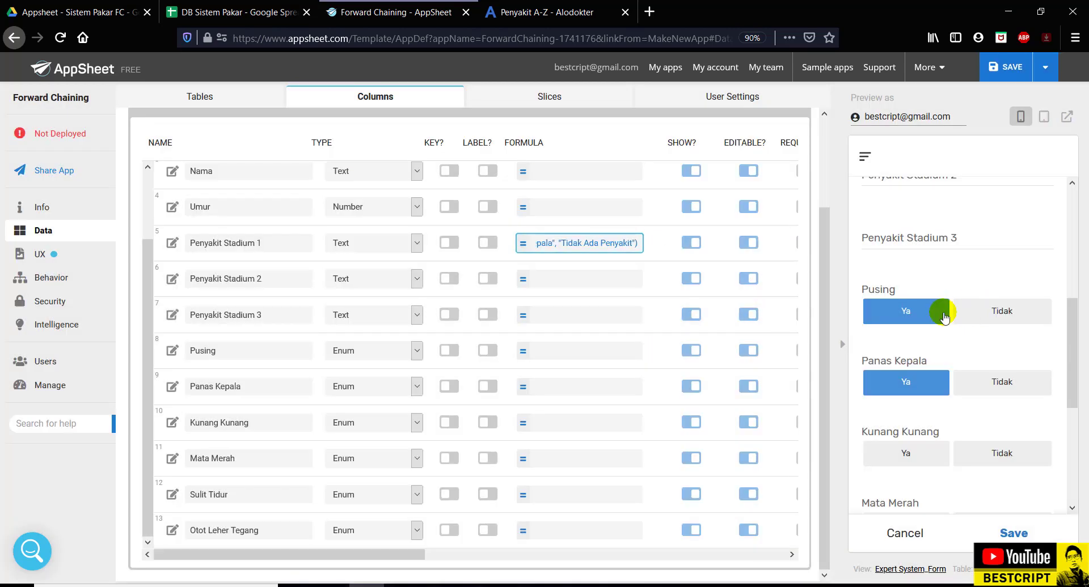
click(1007, 71)
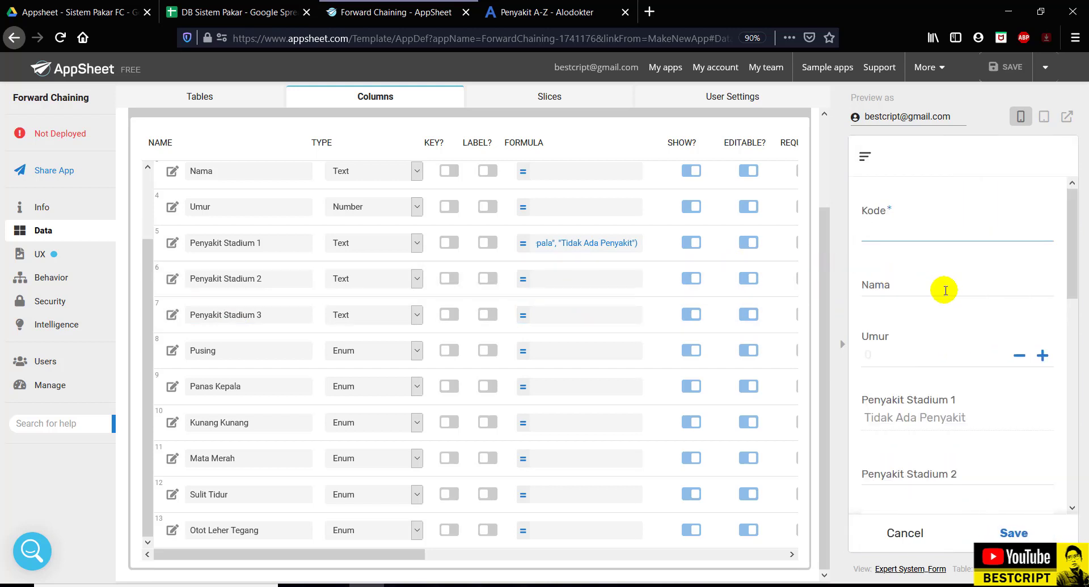
- Test the AND formula in the preview by answering Pusing and Panas Kepala with Ya, checking Penyakit Stadium 1 after each answer
click(919, 290)
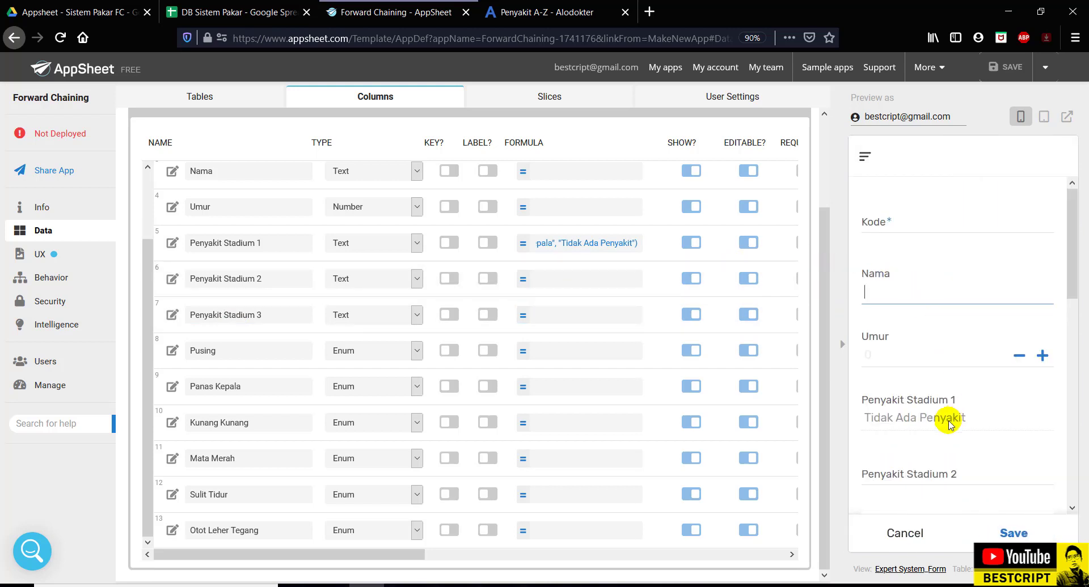
scroll(942, 418, down, 3)
scroll(910, 370, down, 3)
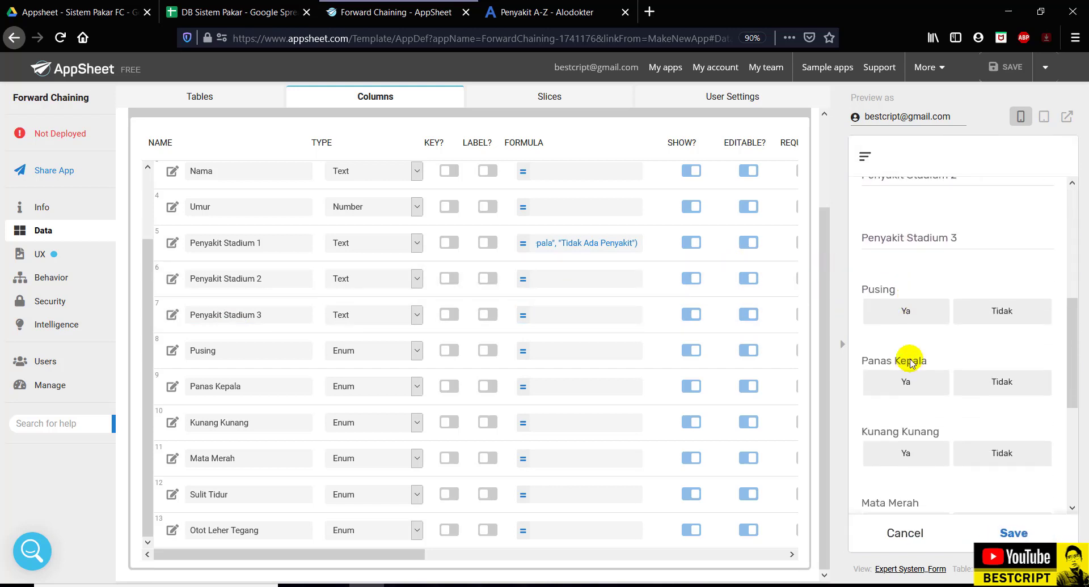
click(909, 311)
scroll(909, 311, up, 3)
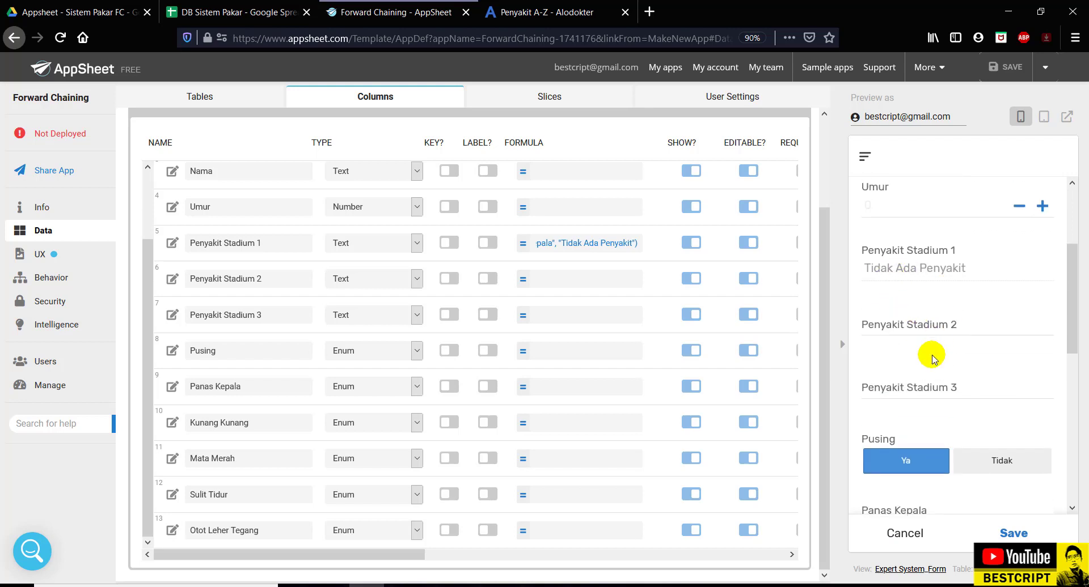
scroll(931, 357, down, 3)
click(904, 381)
scroll(919, 357, up, 3)
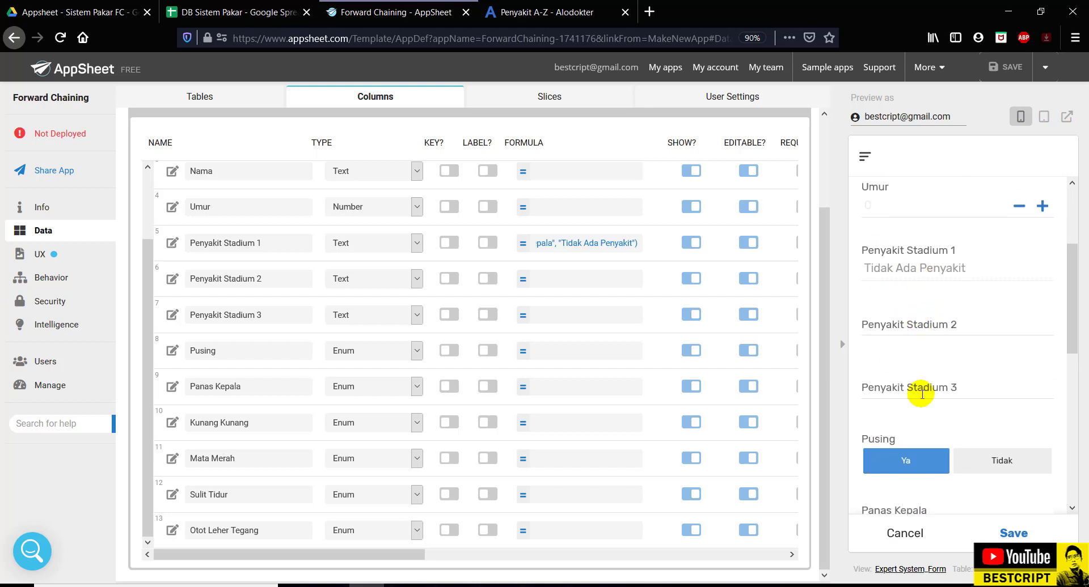
- Check Penyakit Stadium 1 with Kunang Kunang also answered Ya, and clear that answer
scroll(930, 384, down, 3)
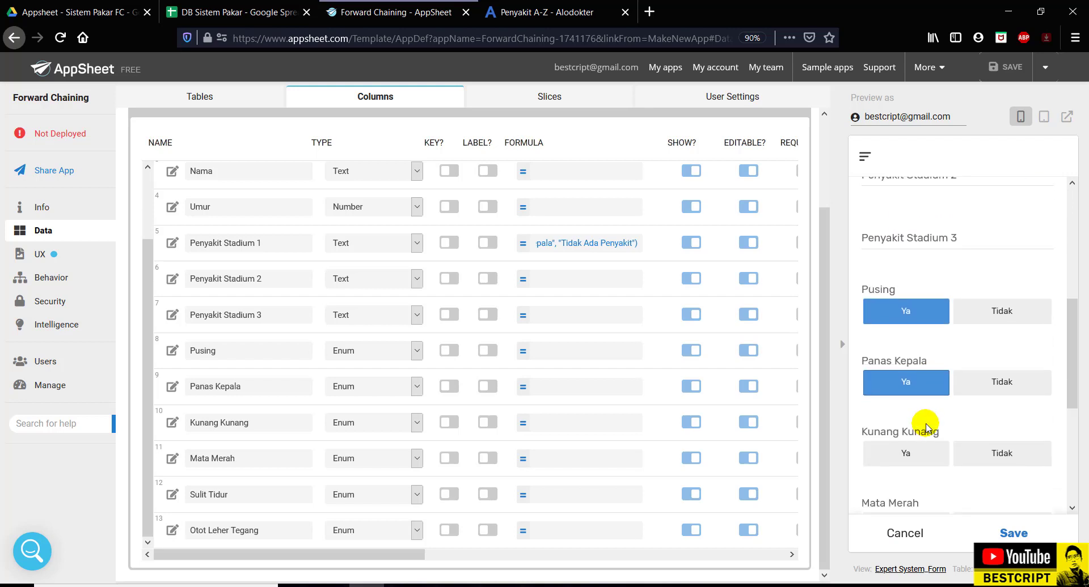
click(910, 454)
scroll(904, 414, up, 4)
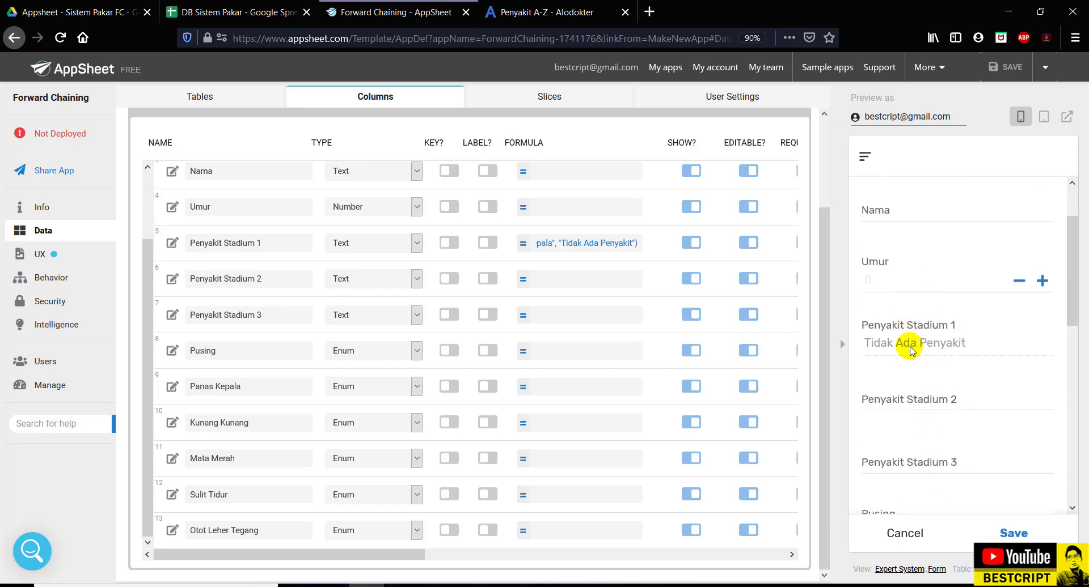
scroll(912, 349, down, 5)
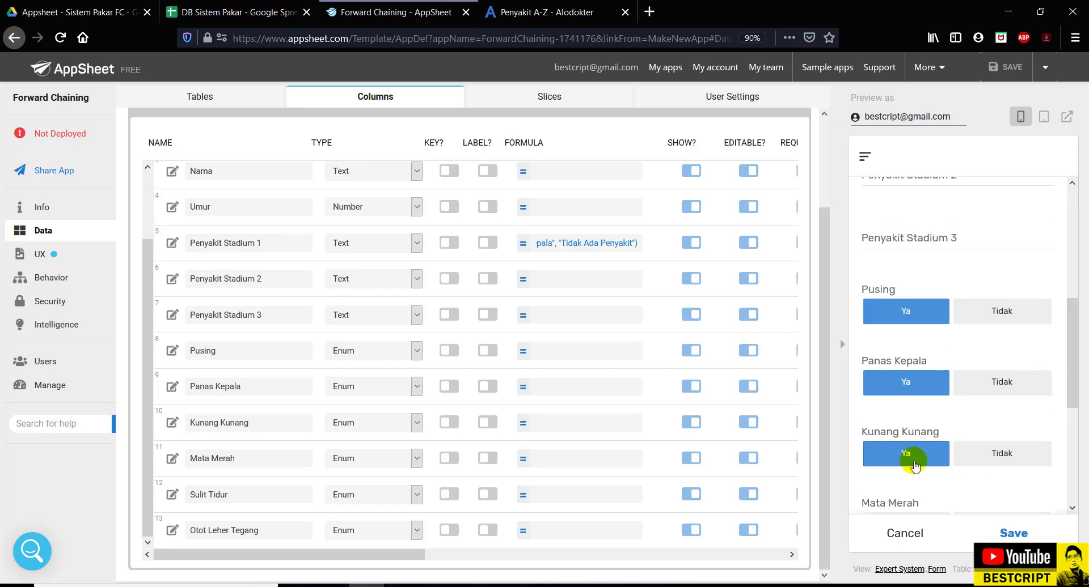
click(914, 452)
- Answer Mata Merah with Ya and check the Penyakit Stadium 1 diagnosis in the preview form
scroll(910, 408, down, 3)
click(905, 371)
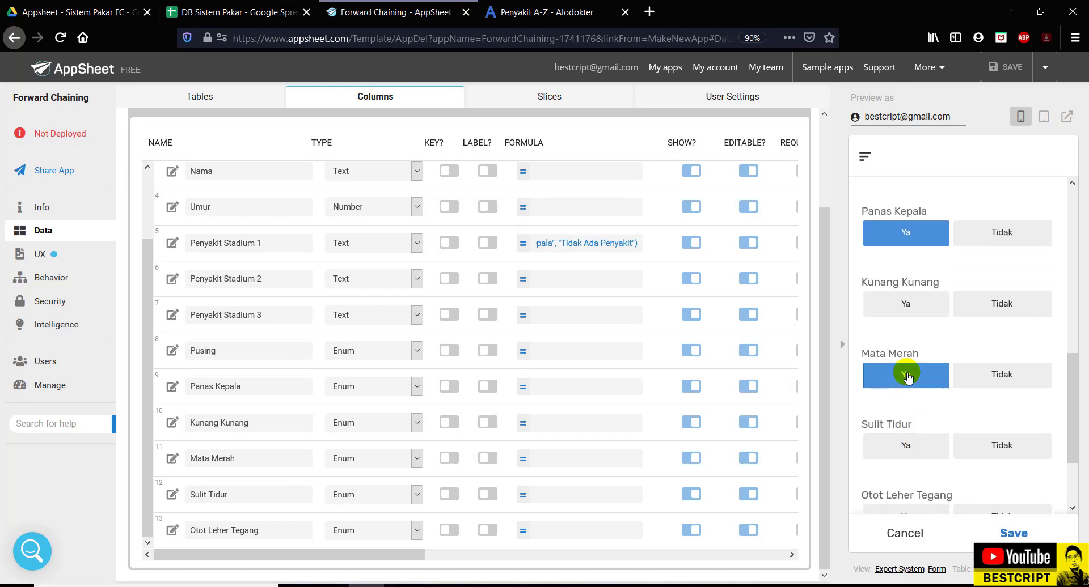
scroll(914, 397, up, 1)
scroll(912, 396, up, 6)
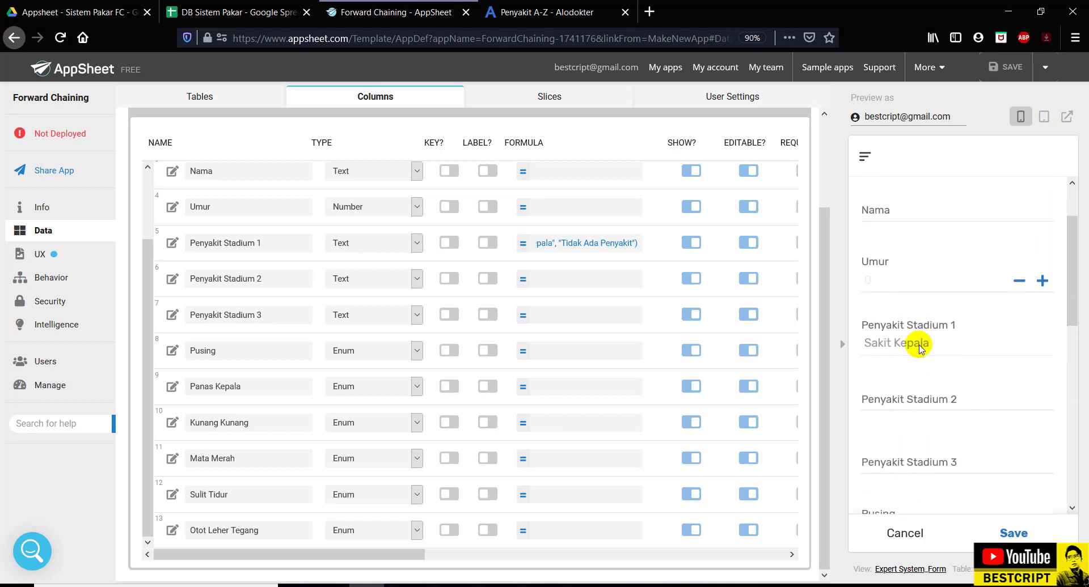
- Copy the whole Penyakit Stadium 1 AND formula, review its plain-language explanation and save the expression
click(566, 243)
drag(305, 157, 727, 156)
right_click(659, 157)
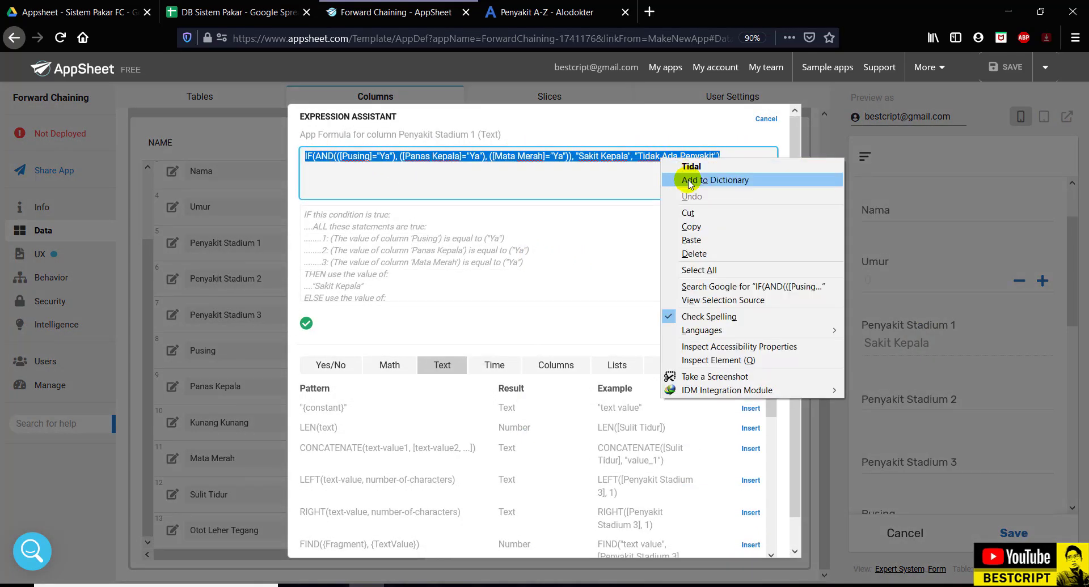
click(695, 226)
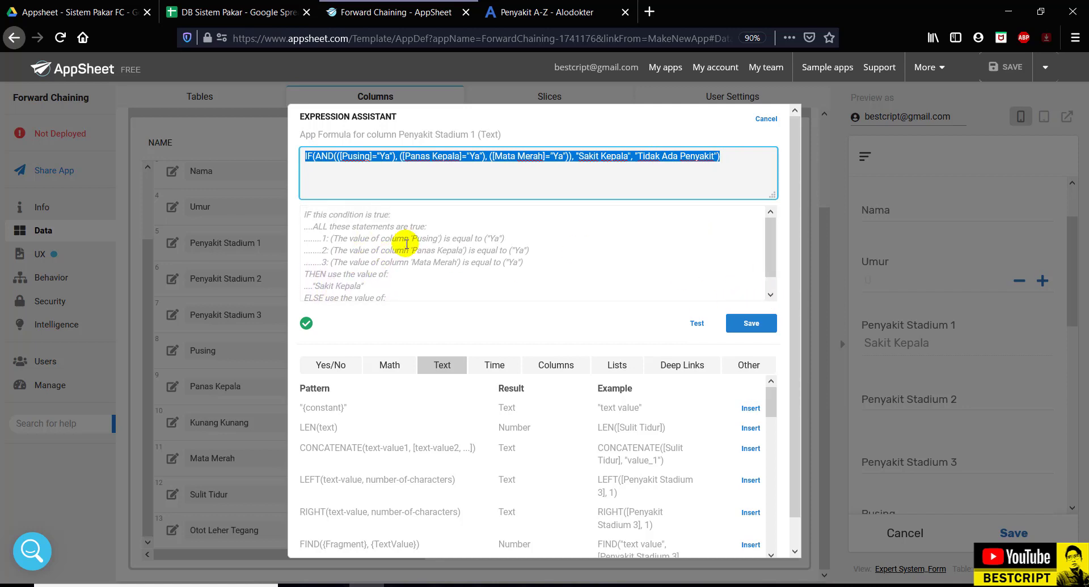
scroll(348, 226, down, 1)
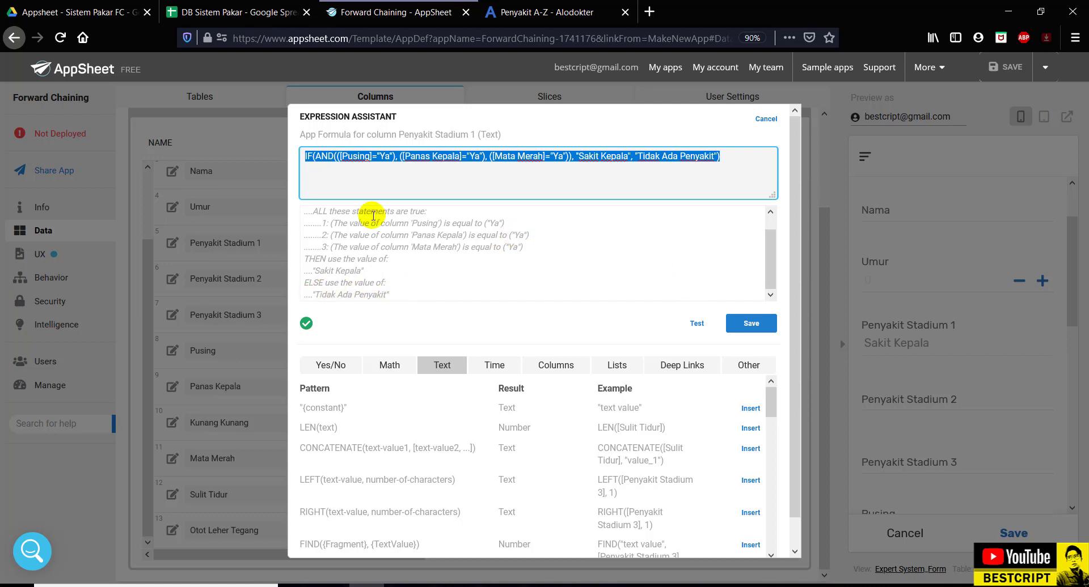
scroll(373, 216, up, 1)
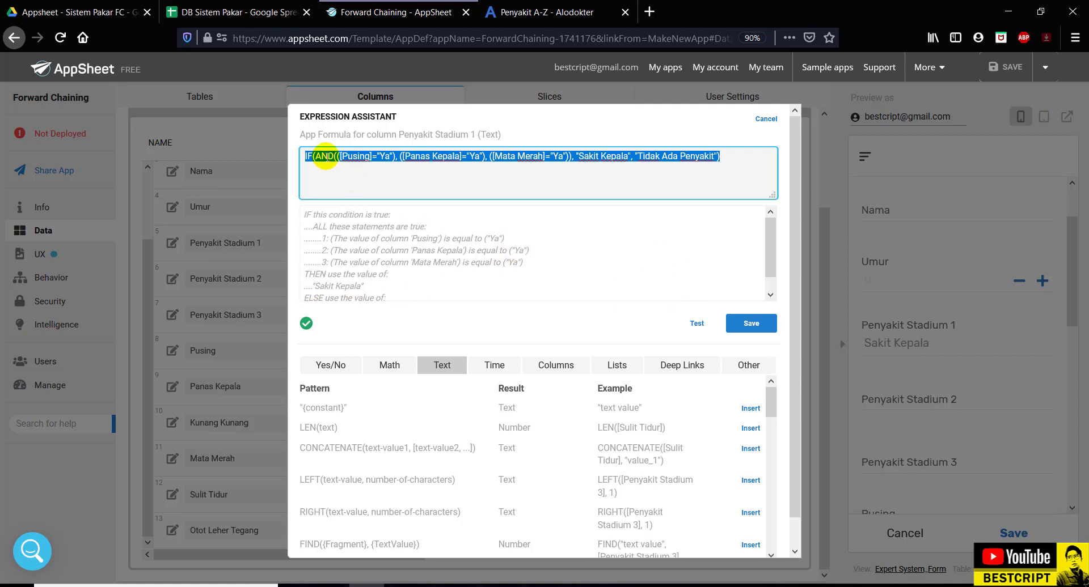
click(750, 323)
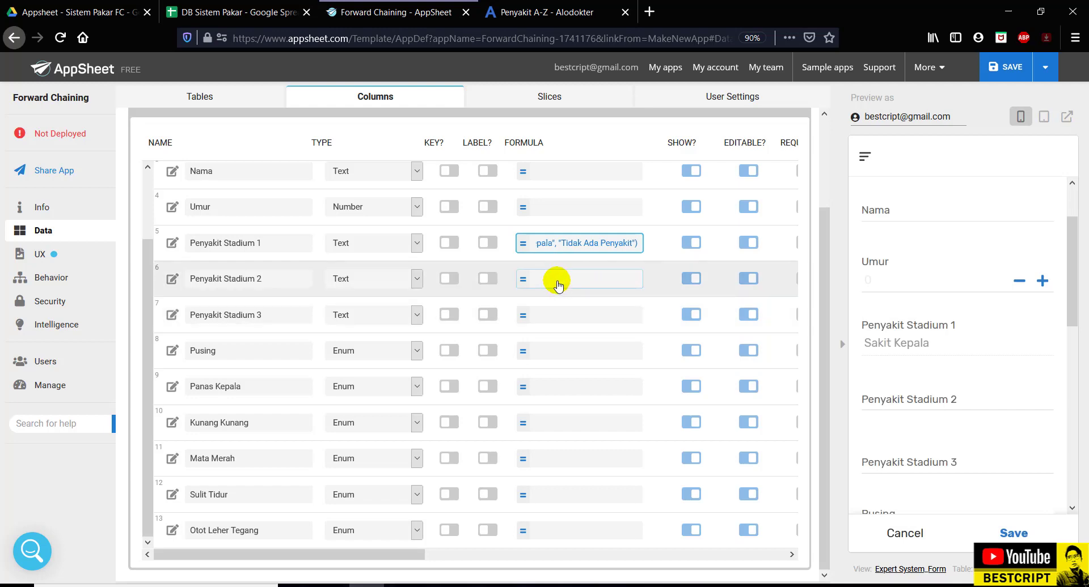
- Paste the copied IF formula as the app formula of the Penyakit Stadium 2 column
click(558, 283)
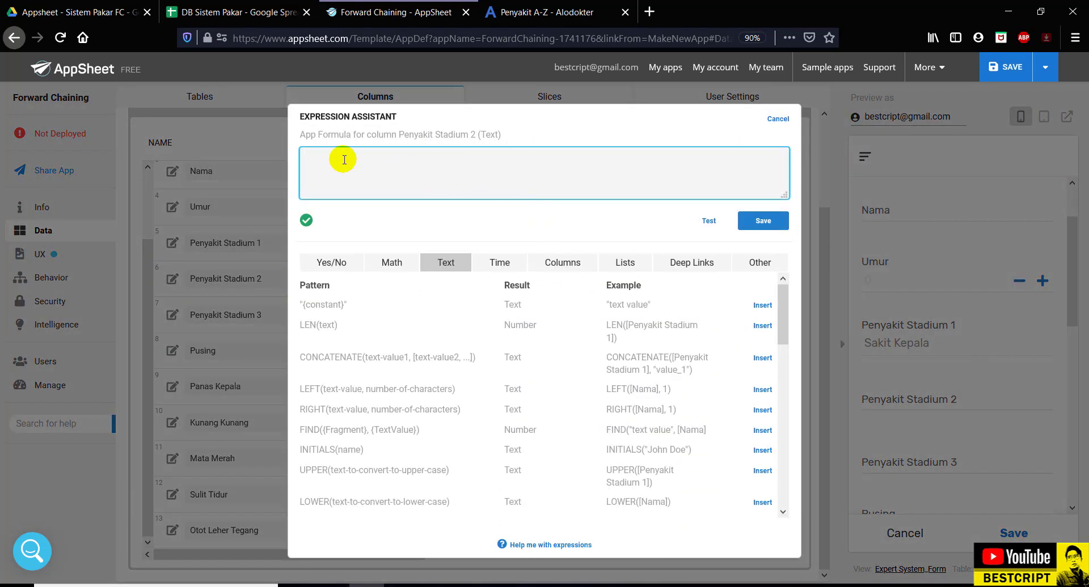
right_click(344, 159)
click(384, 211)
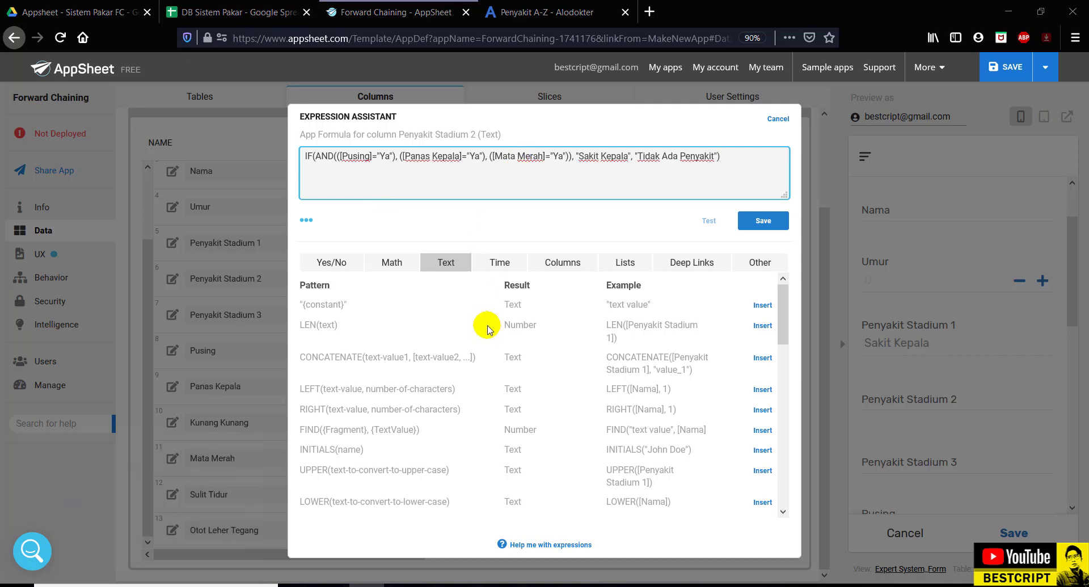
- Open Notepad and paste the copied IF(AND(...)) formula into the blank document
key(super+r)
text(no)
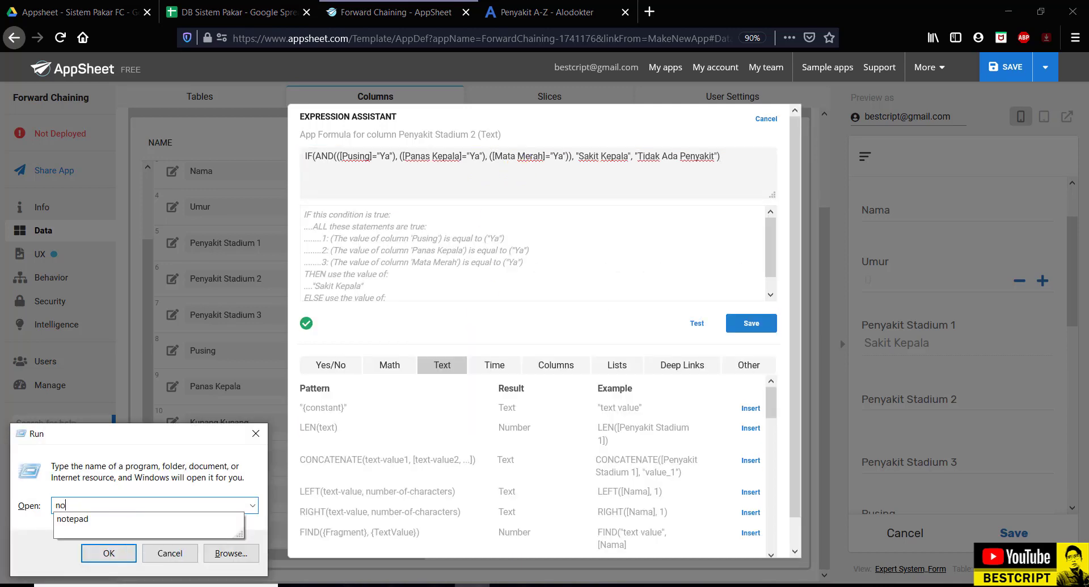
click(105, 520)
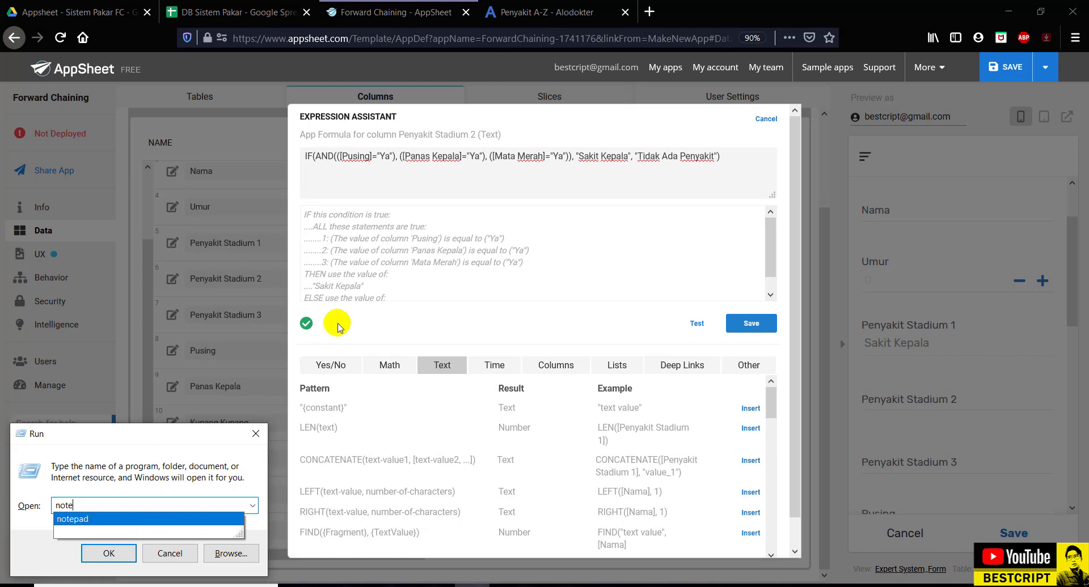
click(109, 554)
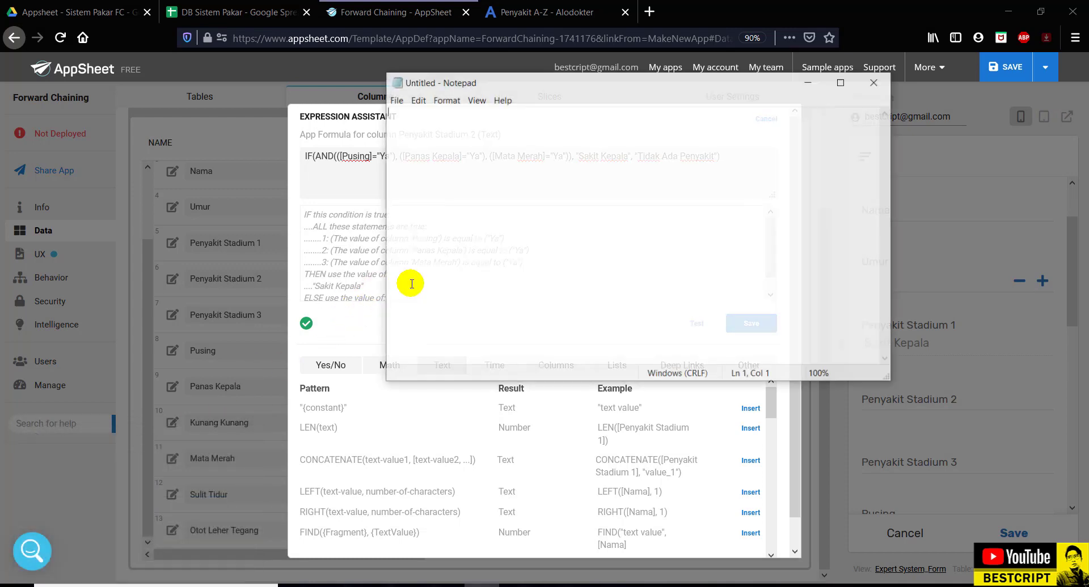
key(ctrl+v)
- Set the Notepad font size to 24 and maximize the window showing the pasted formula
click(447, 101)
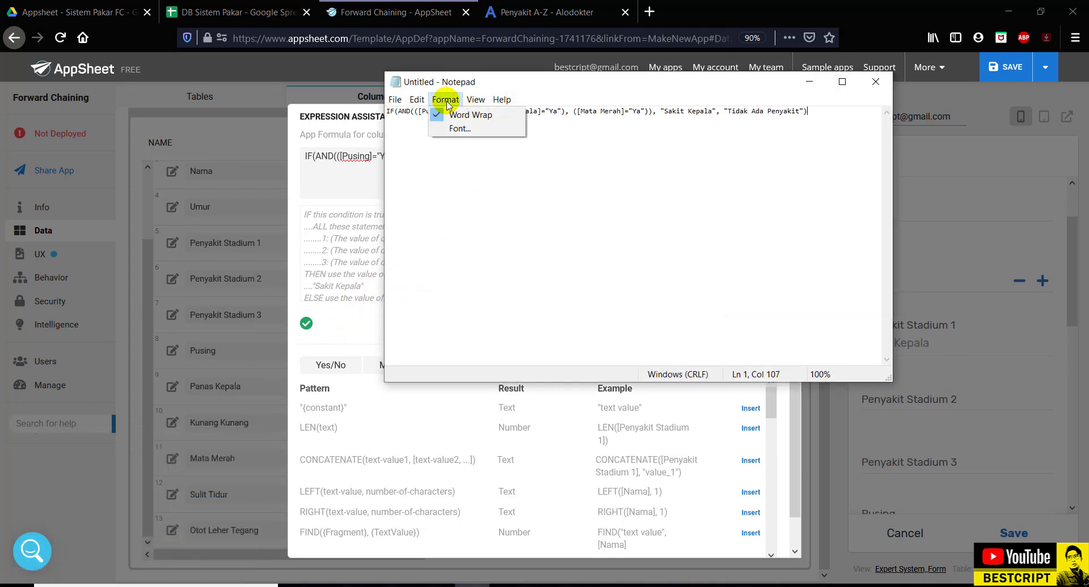
click(457, 129)
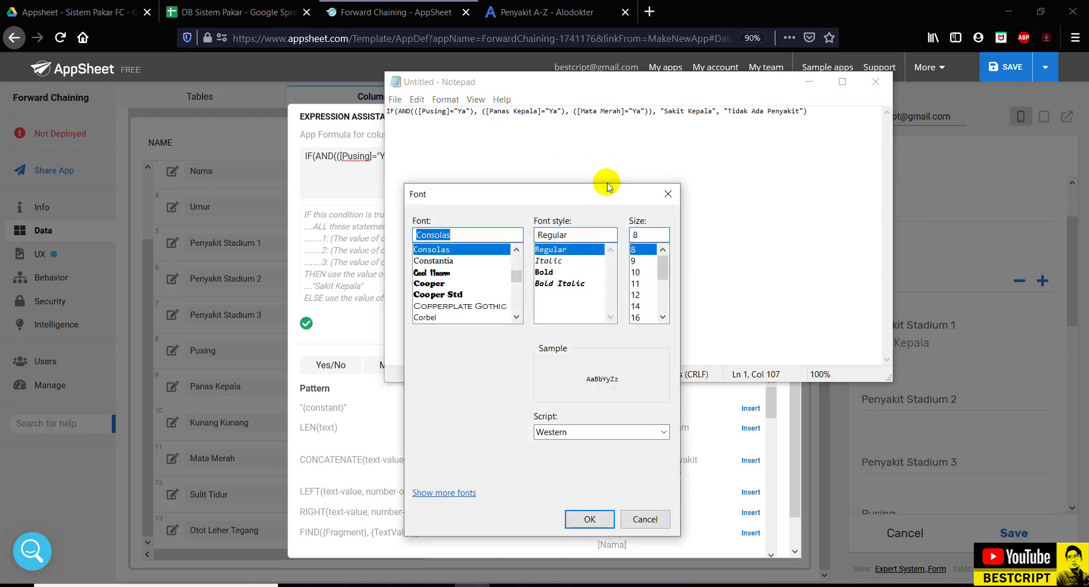
click(635, 310)
scroll(643, 315, down, 2)
click(638, 310)
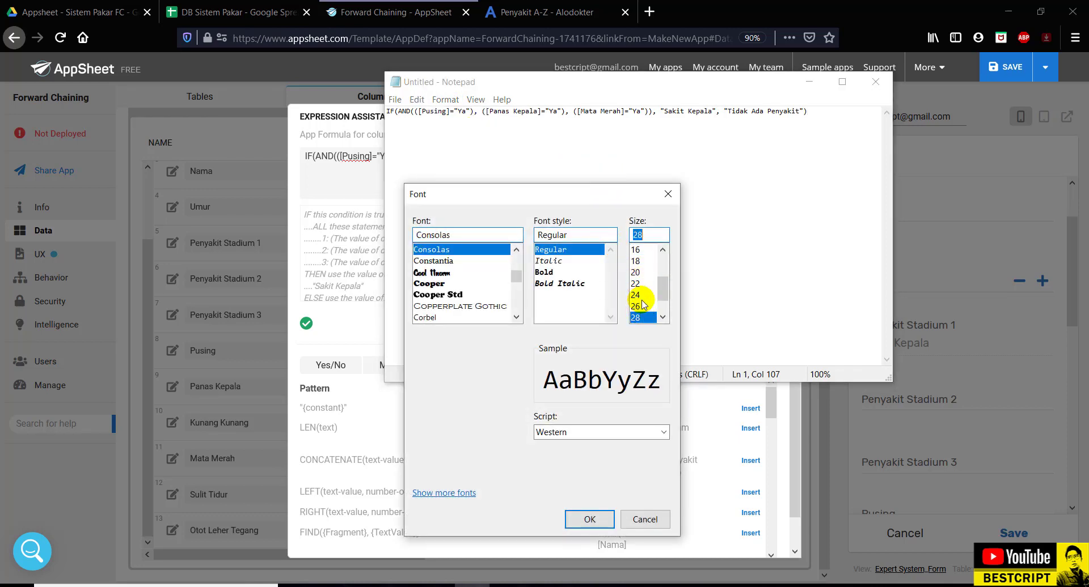
click(637, 298)
click(589, 520)
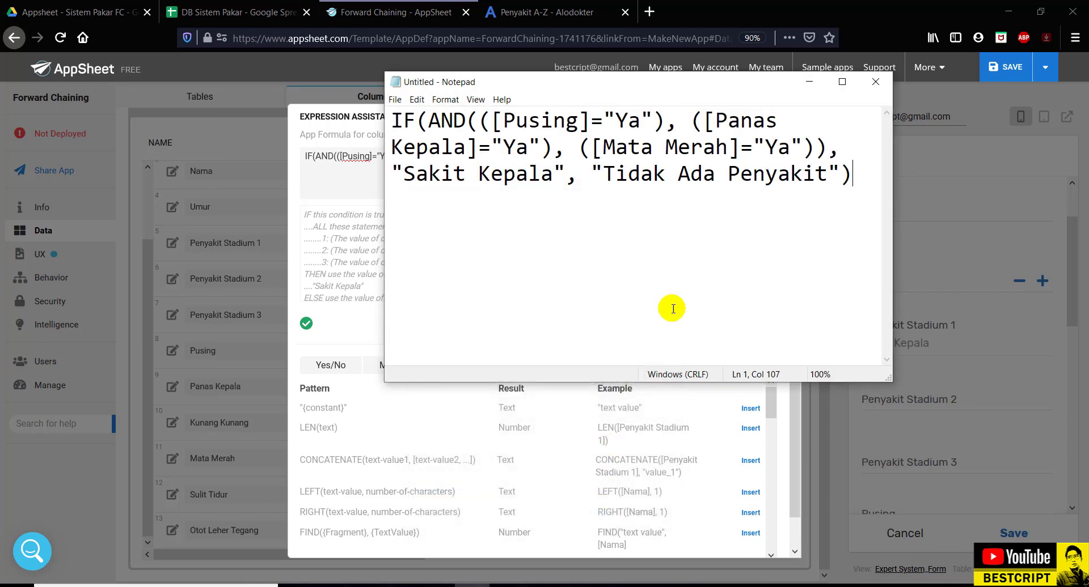
click(842, 82)
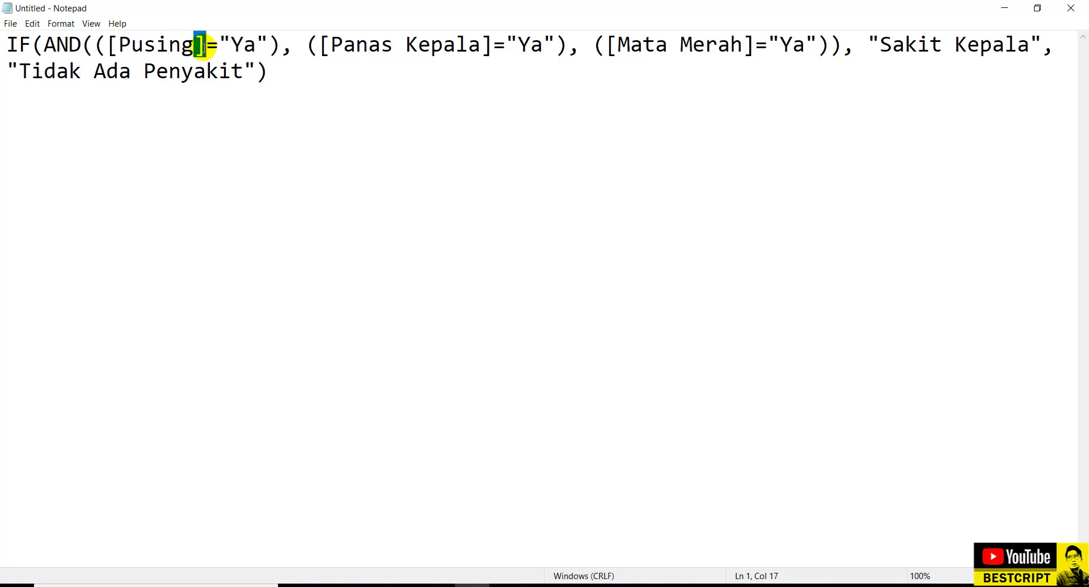
- Examine the bracketed column names and the full formula in Notepad, and return to the AppSheet expression editor
drag(108, 45, 213, 46)
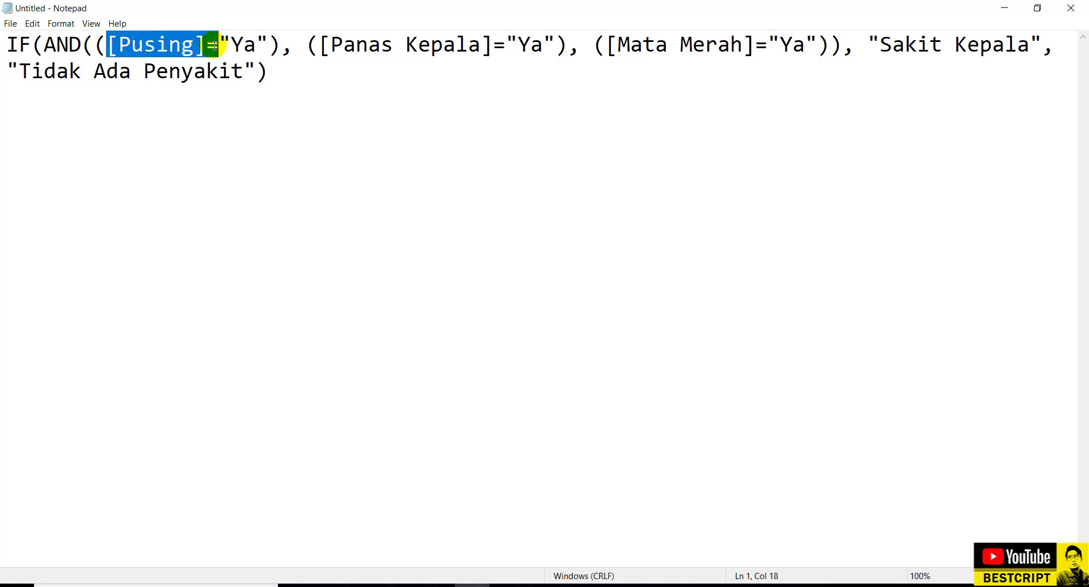
drag(105, 46, 194, 45)
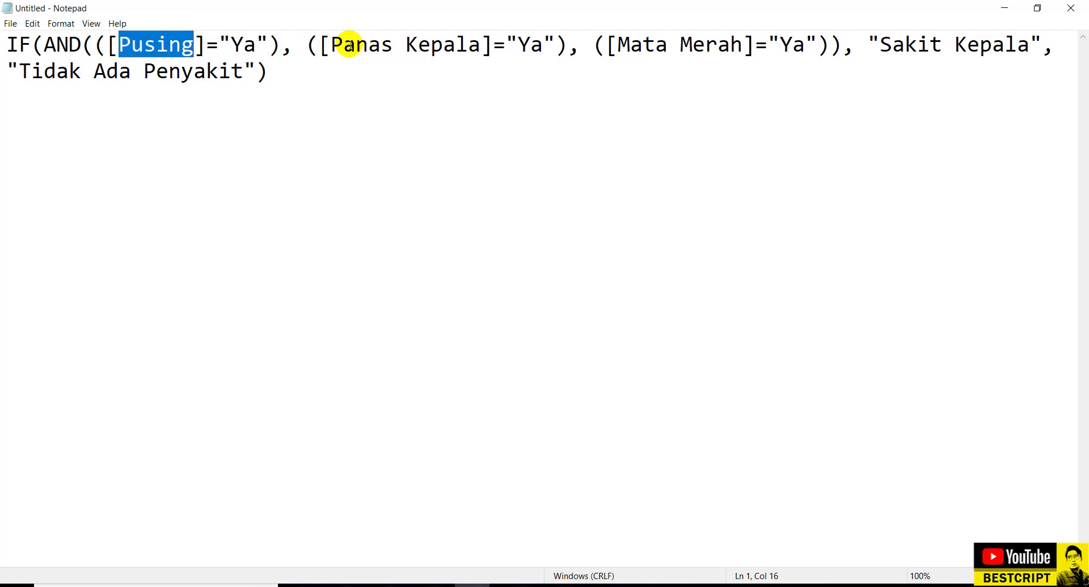
drag(319, 45, 499, 44)
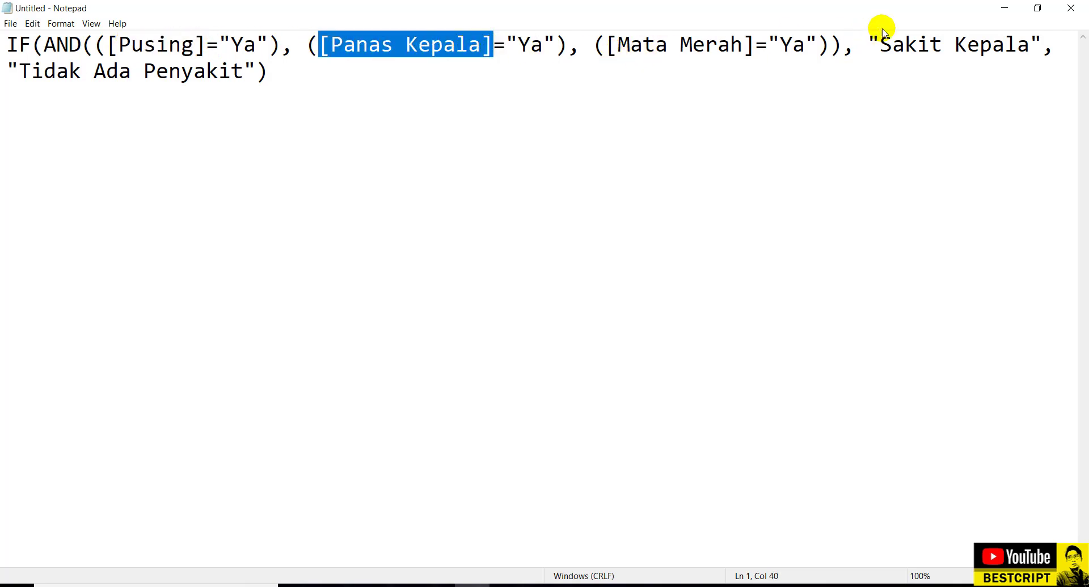
drag(369, 75, 1, 3)
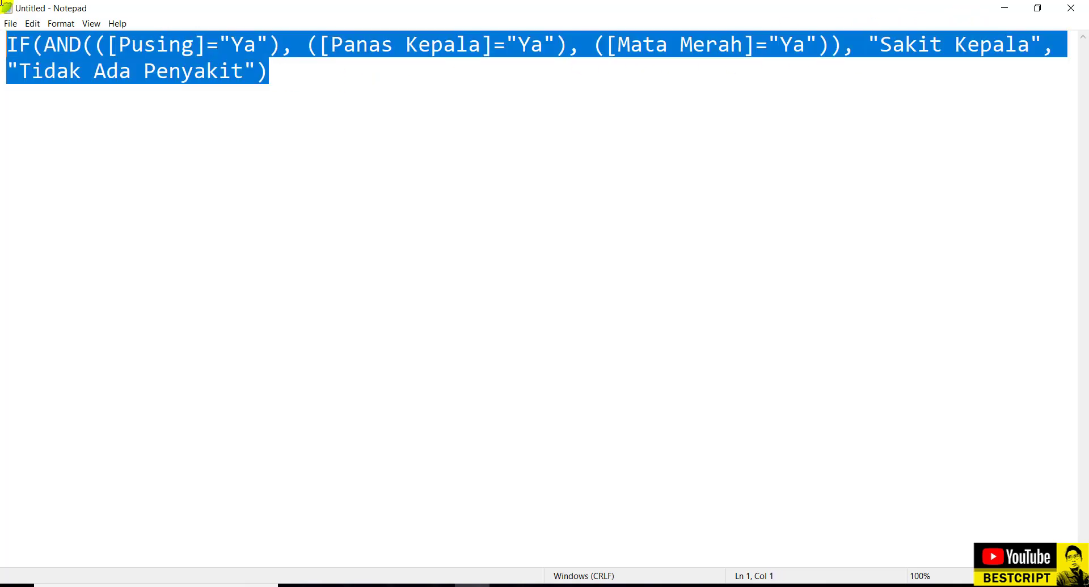
click(1004, 8)
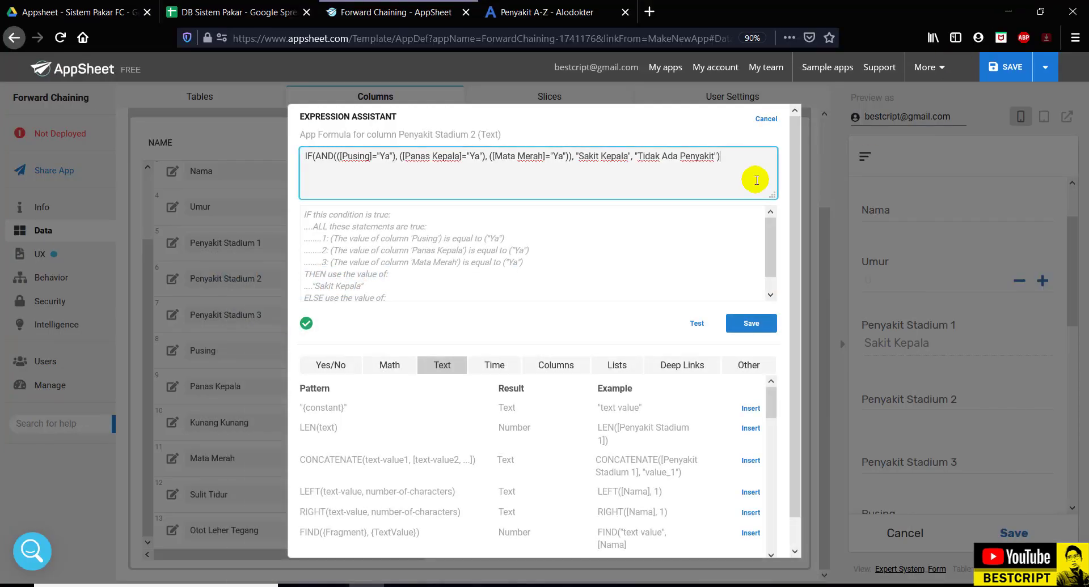
- Replace Pusing with Kunang Kunang in the first AND condition of the Penyakit Stadium 2 formula
click(244, 12)
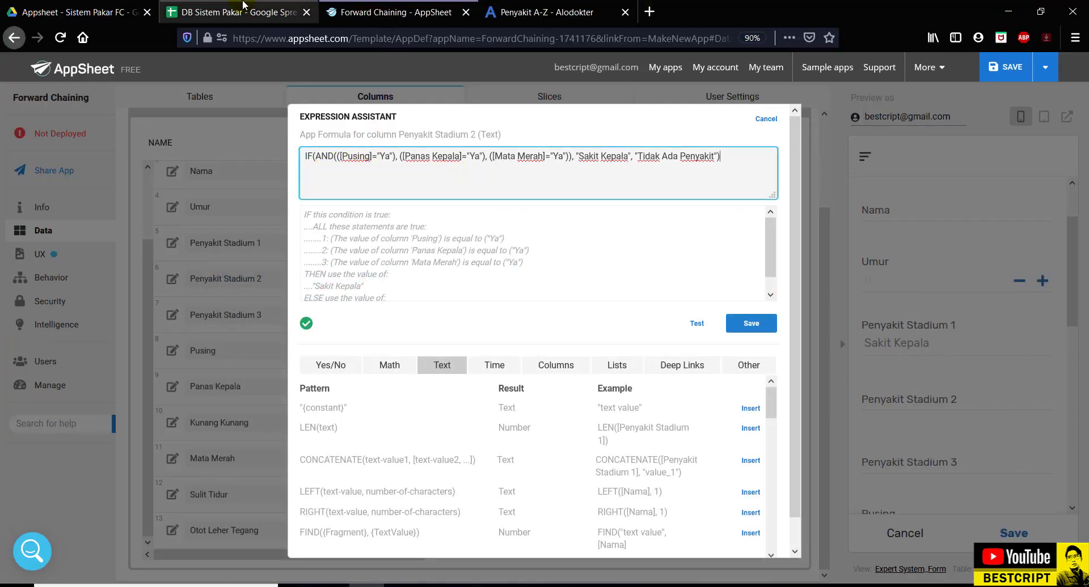
click(335, 11)
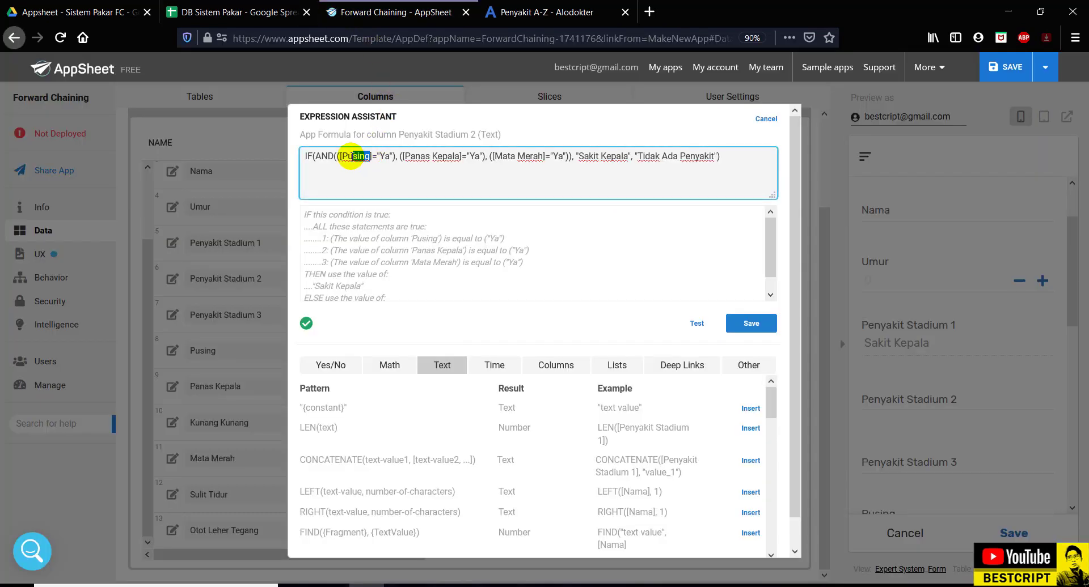
text(Kunang)
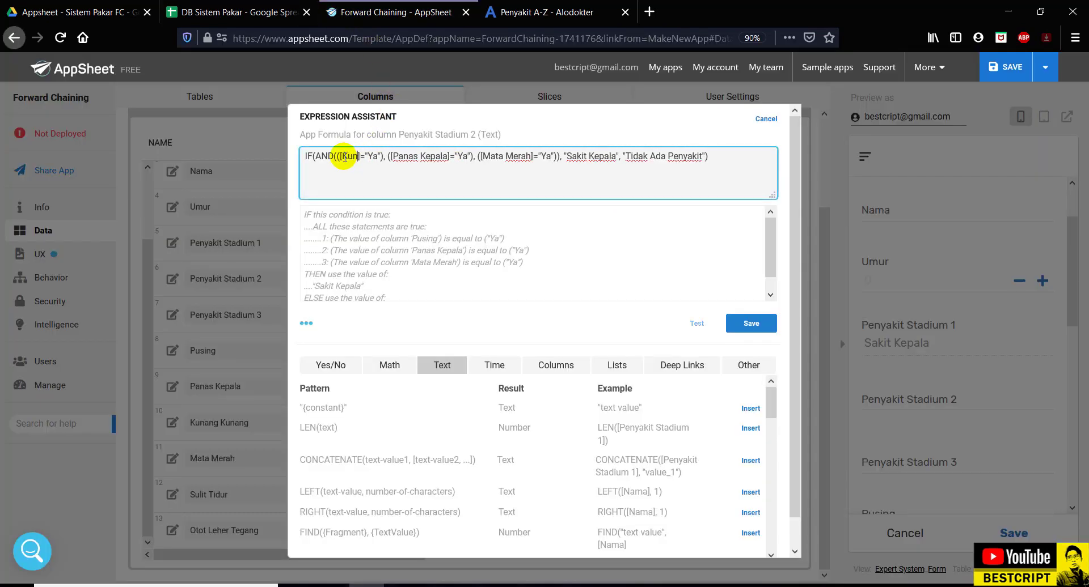
text( Kuna)
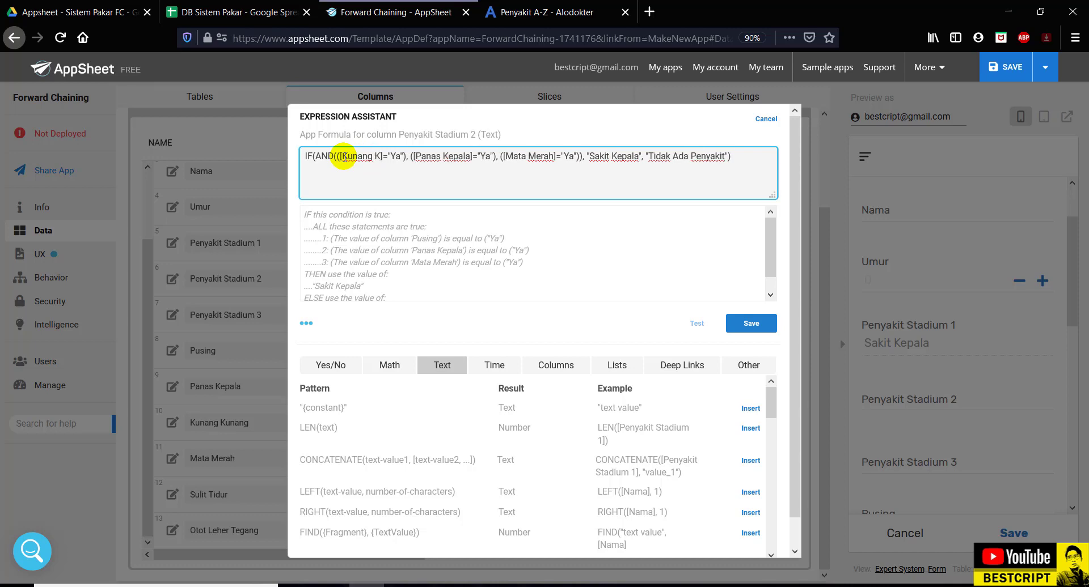
text(ng)
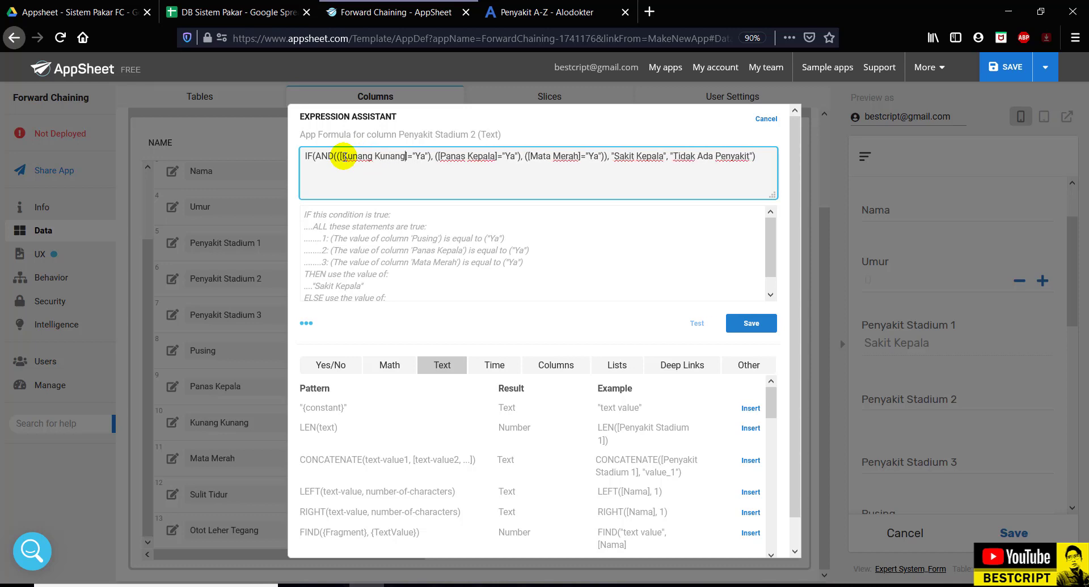
drag(342, 156, 380, 156)
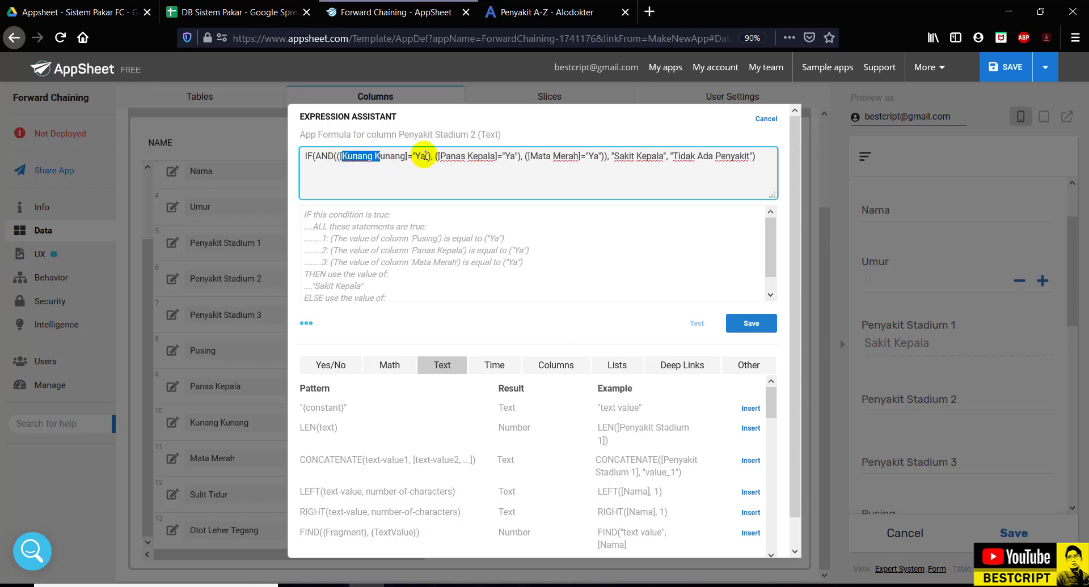
- Check the symptom headers in the DB Sistem Pakar spreadsheet and change the formula's second condition from Panas Kepala to Sulit Tidur
click(238, 12)
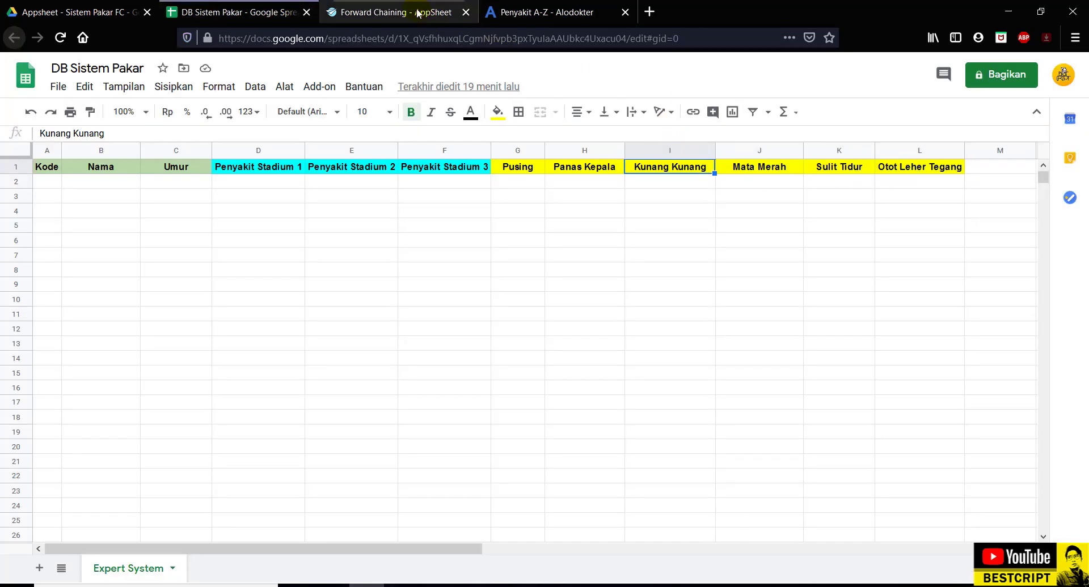
click(390, 8)
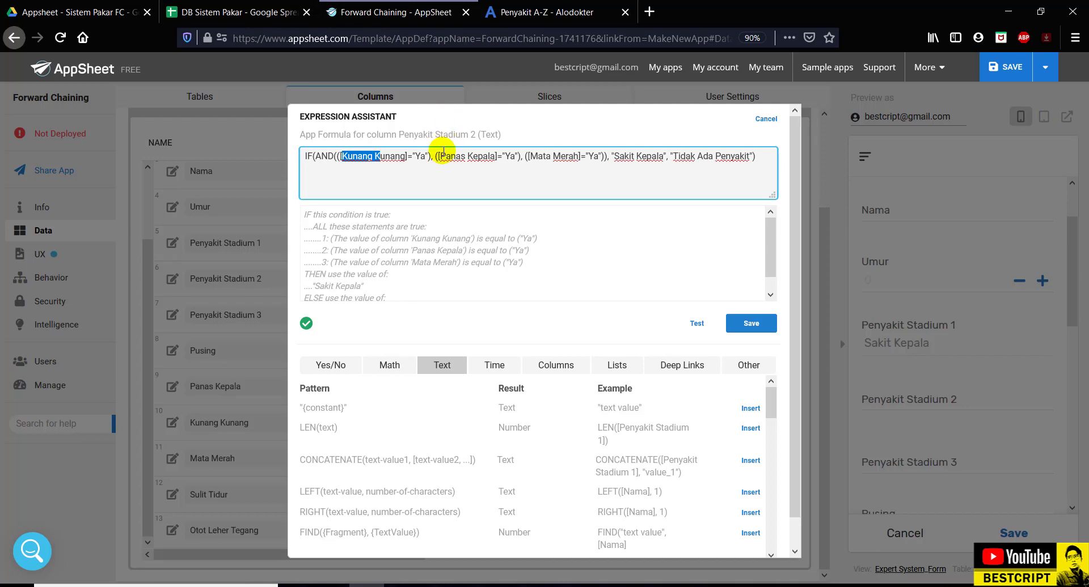
drag(442, 155, 495, 155)
text(Sulit)
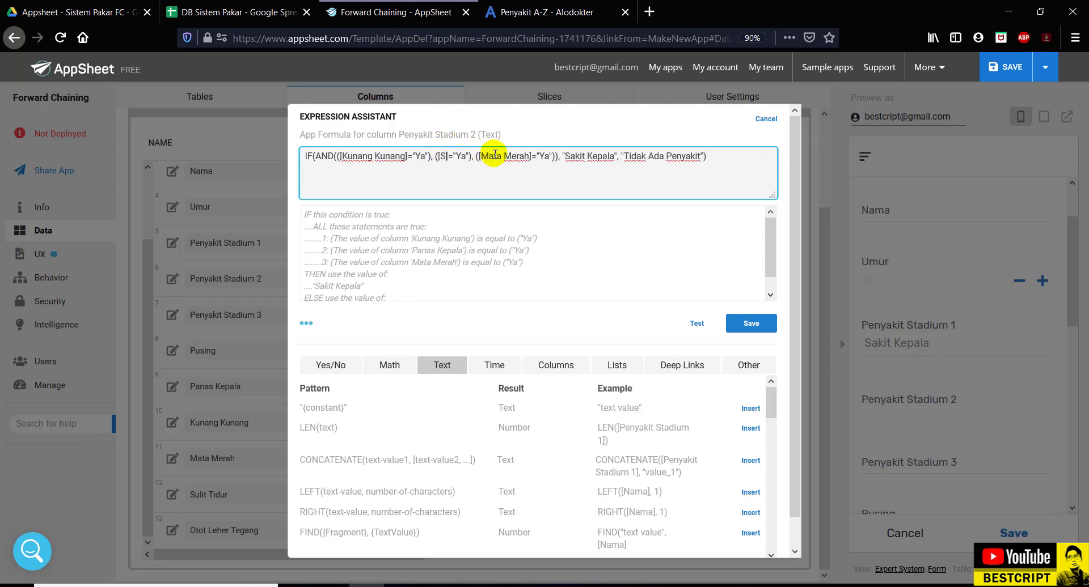
text( Tidur)
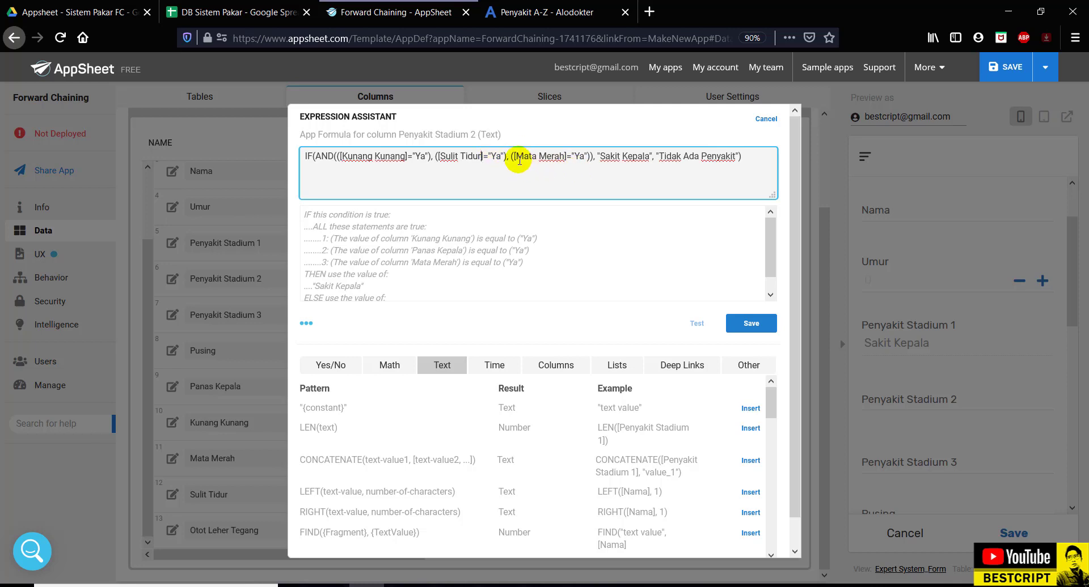
- Replace Mata Merah with Otot Leher Tegang in the third condition of the Penyakit Stadium 2 formula
drag(517, 157, 562, 160)
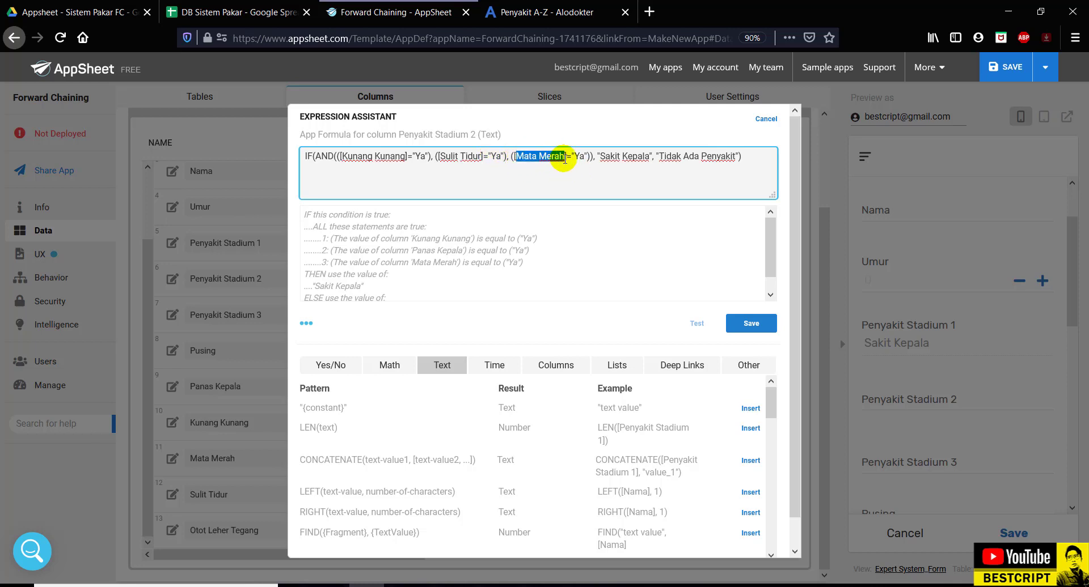
text(Otot )
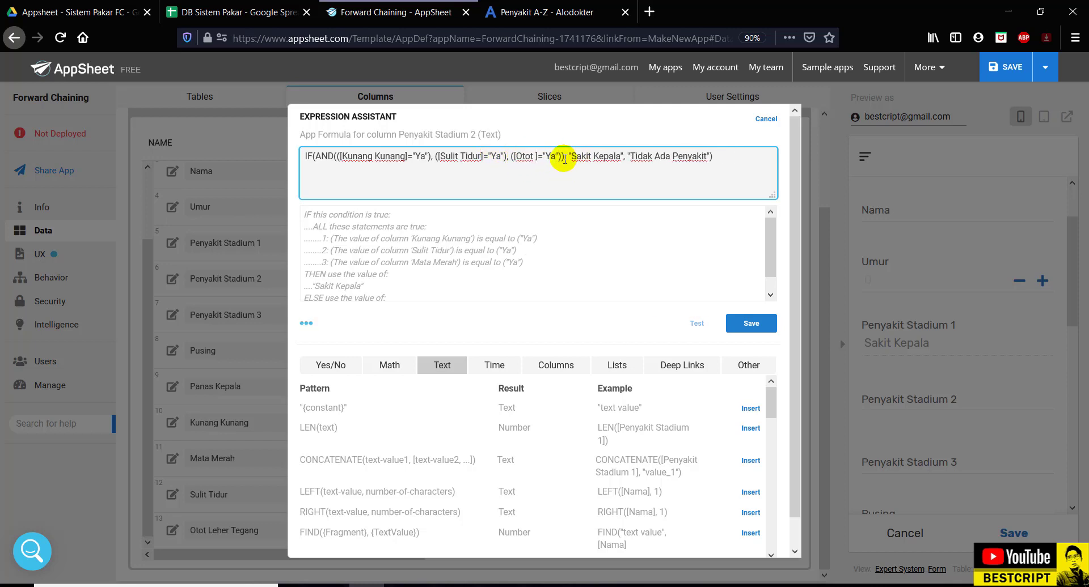
text(Leher )
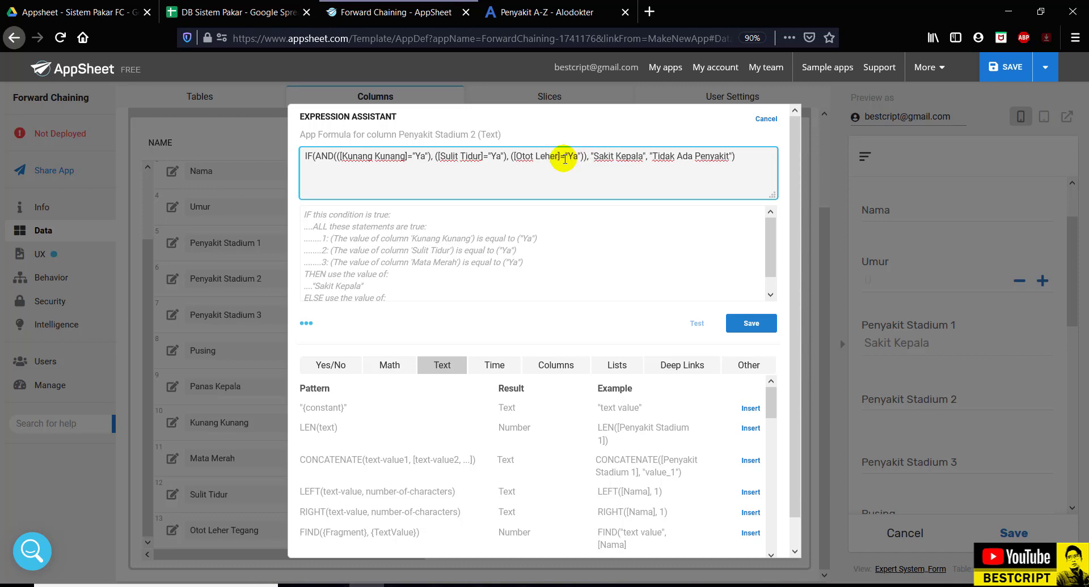
text(Tegang)
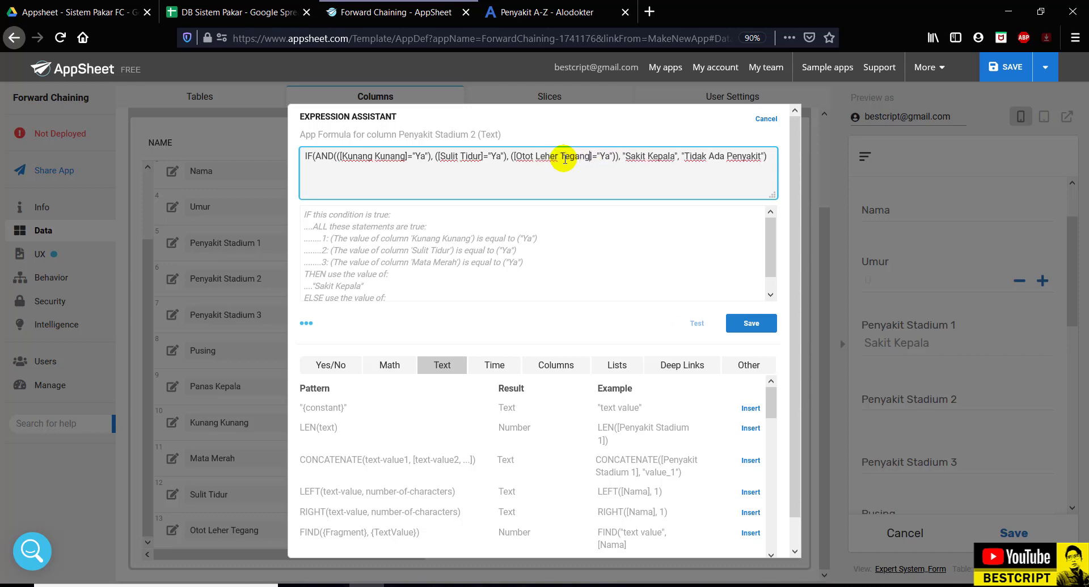
- Look up the headache types on Alodokter and set the formula's true result to "Sakit Kepala Tegang"
click(544, 12)
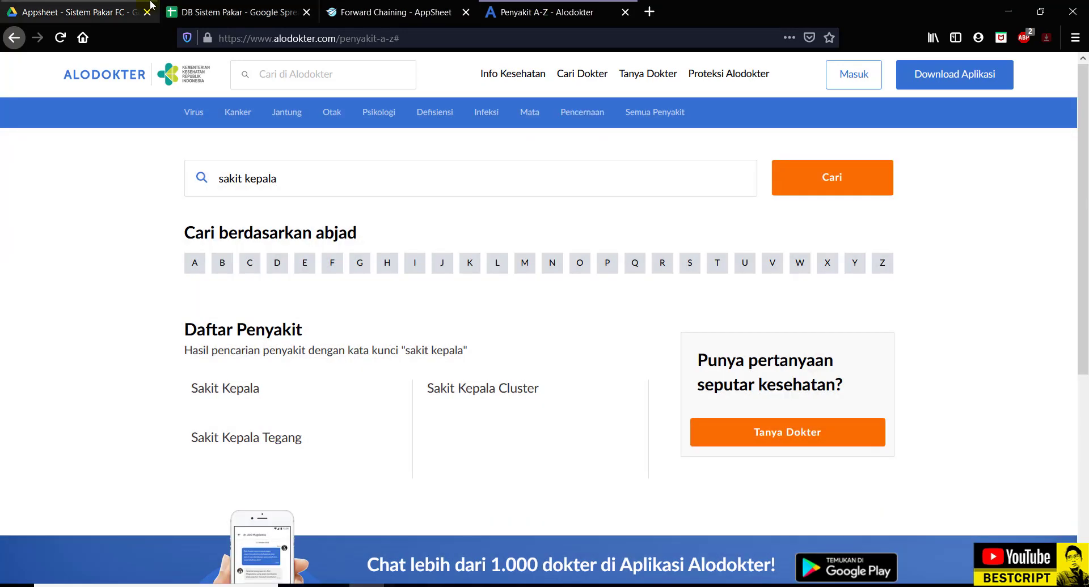
click(233, 5)
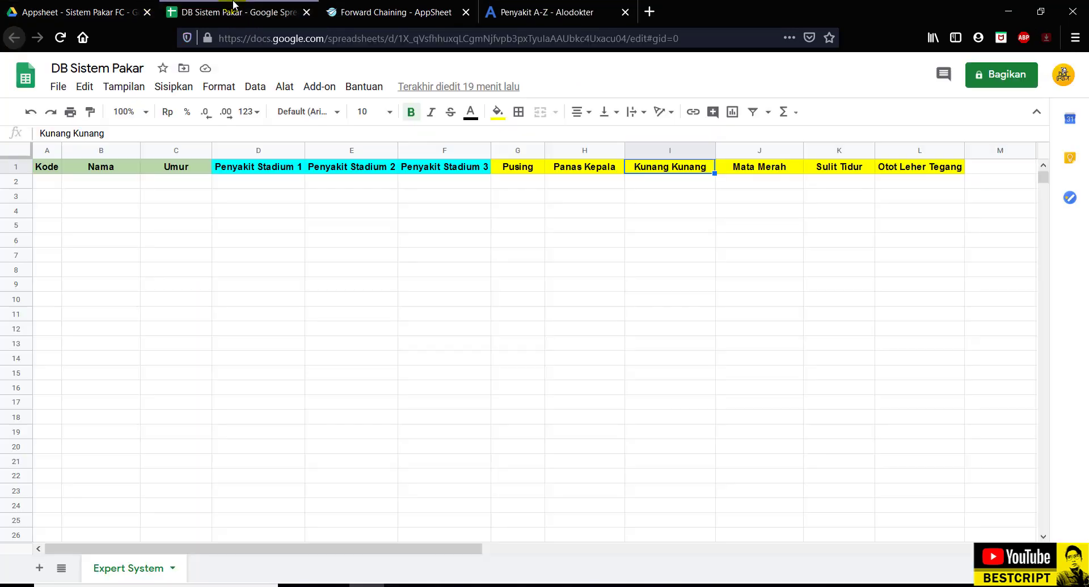
click(369, 11)
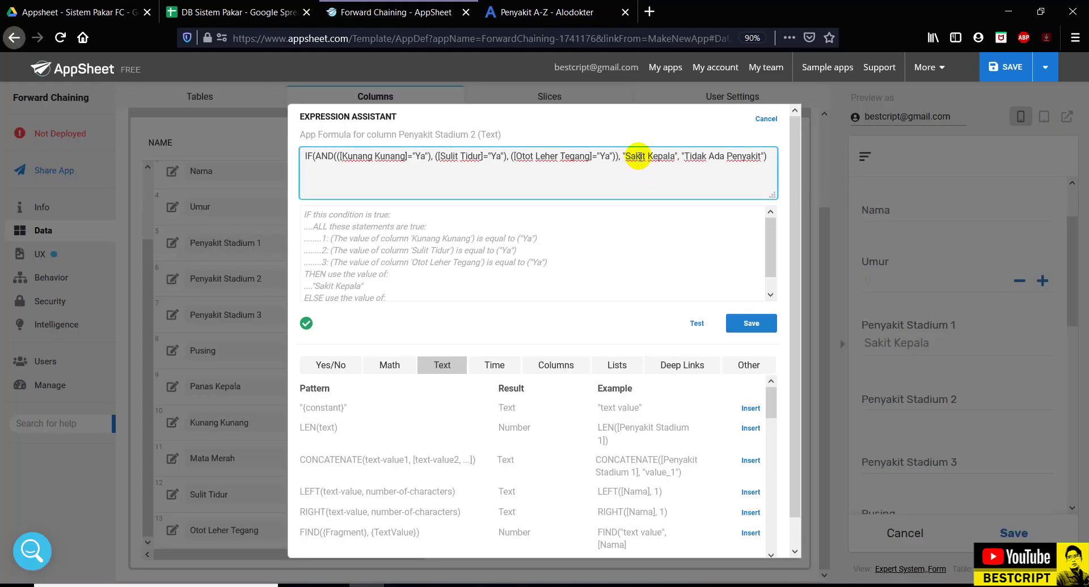
text(Tegang)
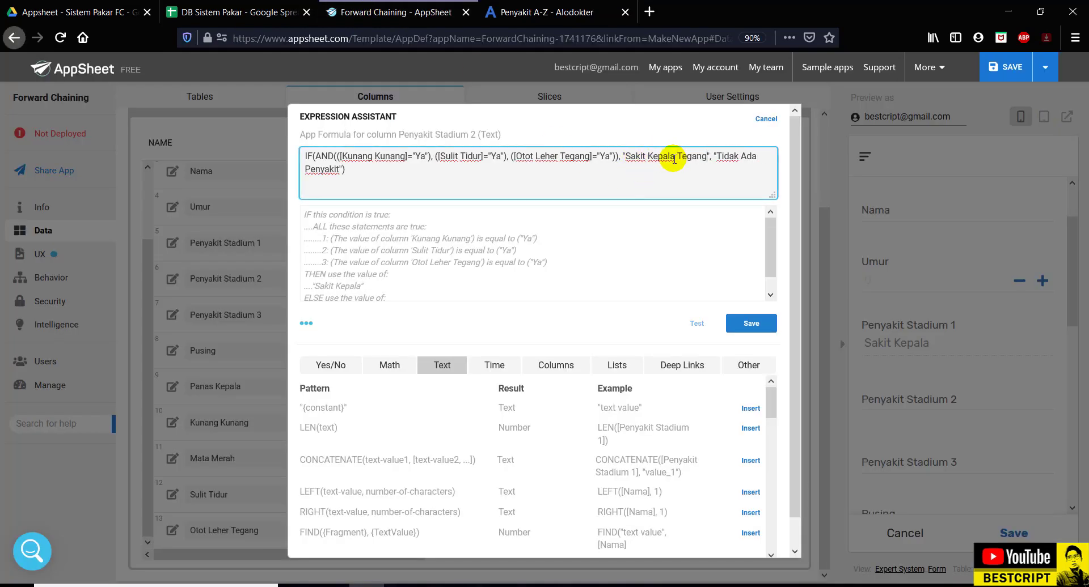
- Review the plain-language explanation of the Penyakit Stadium 2 formula and save the expression
drag(398, 134, 476, 135)
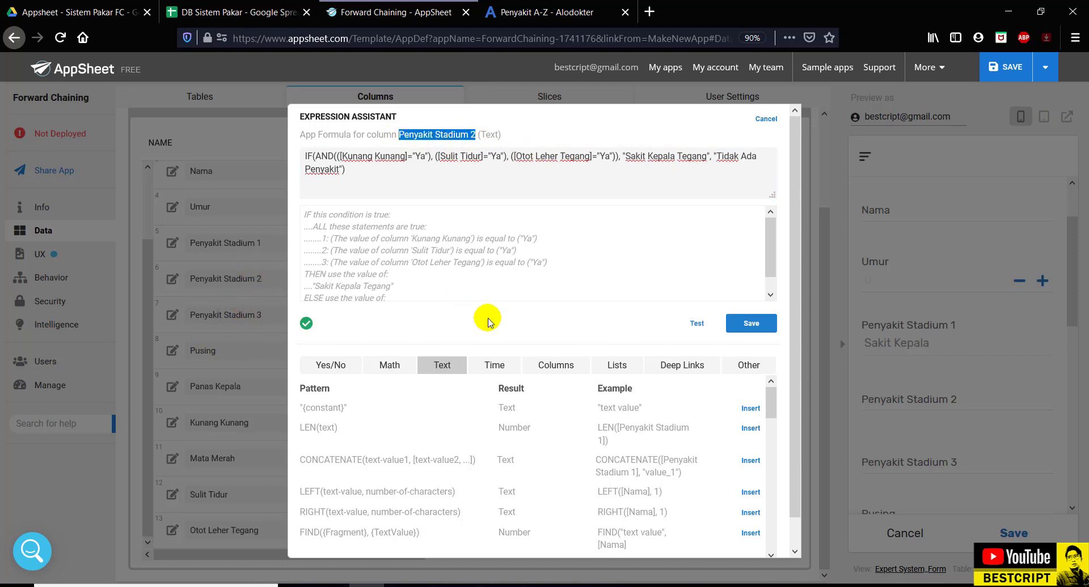
scroll(326, 281, down, 1)
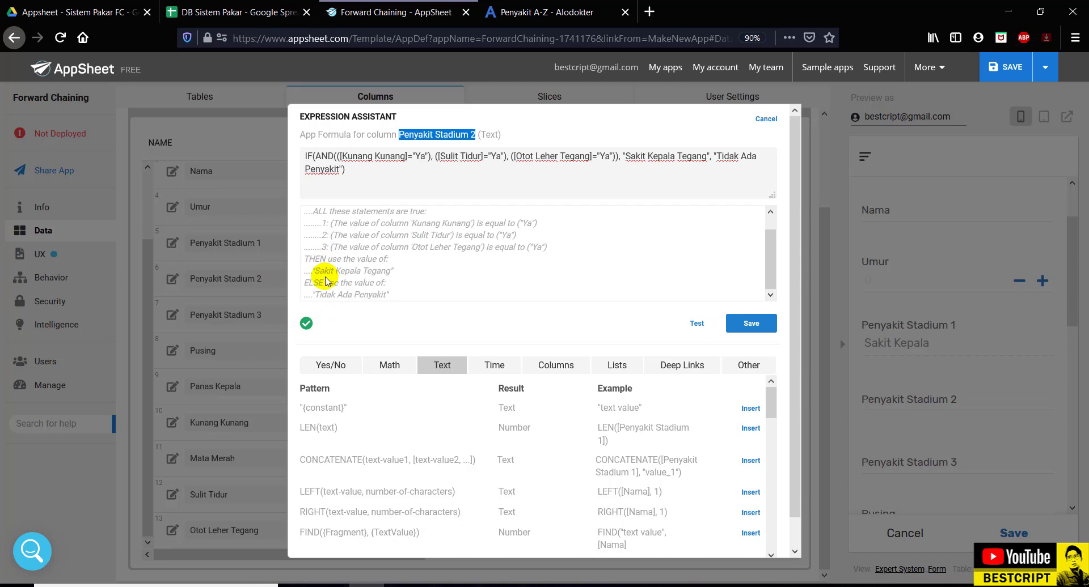
scroll(326, 281, up, 1)
click(746, 326)
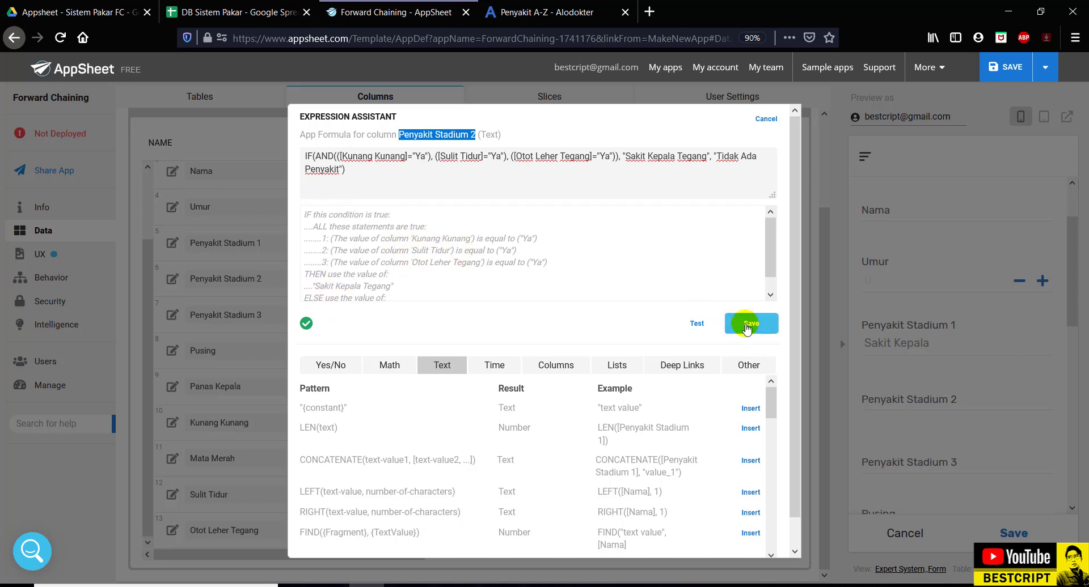
- Set Kunang Kunang, Sulit Tidur and Otot Leher Tegang to Ya in the preview form and check the Penyakit Stadium 2 diagnosis
scroll(952, 340, down, 3)
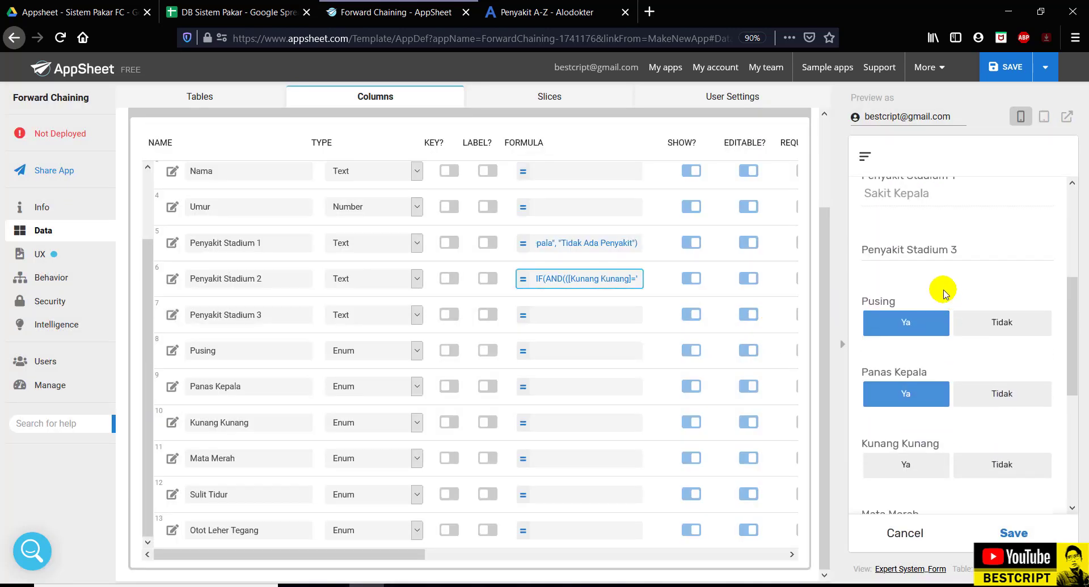
scroll(939, 323, down, 1)
scroll(938, 325, up, 1)
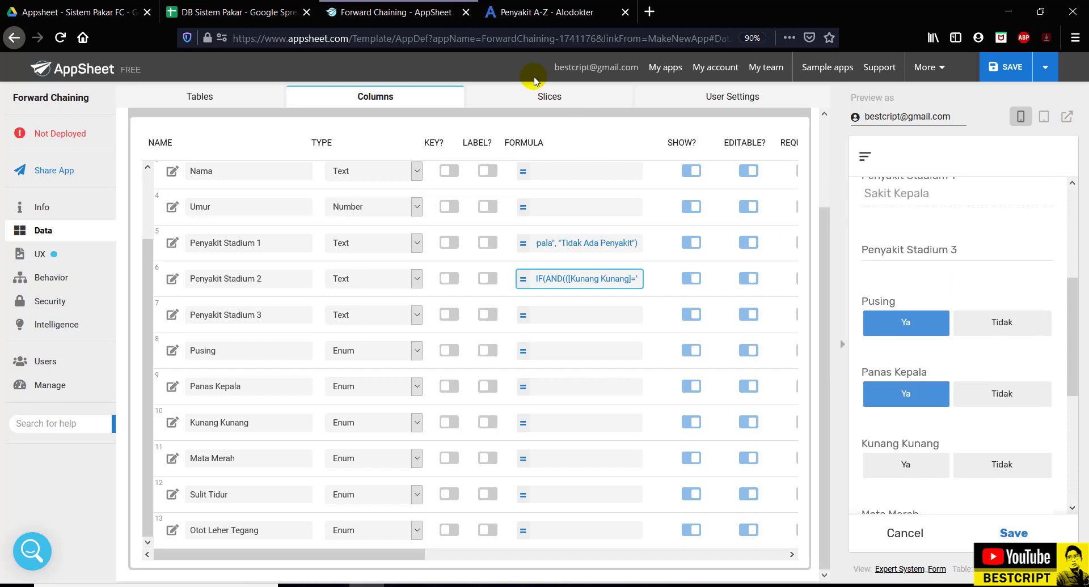
click(251, 7)
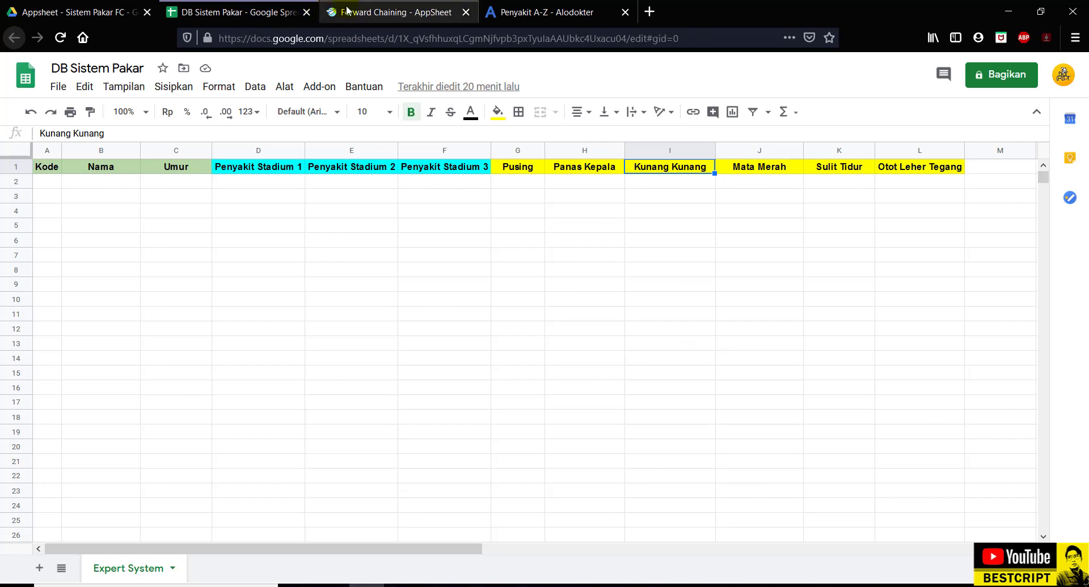
click(378, 5)
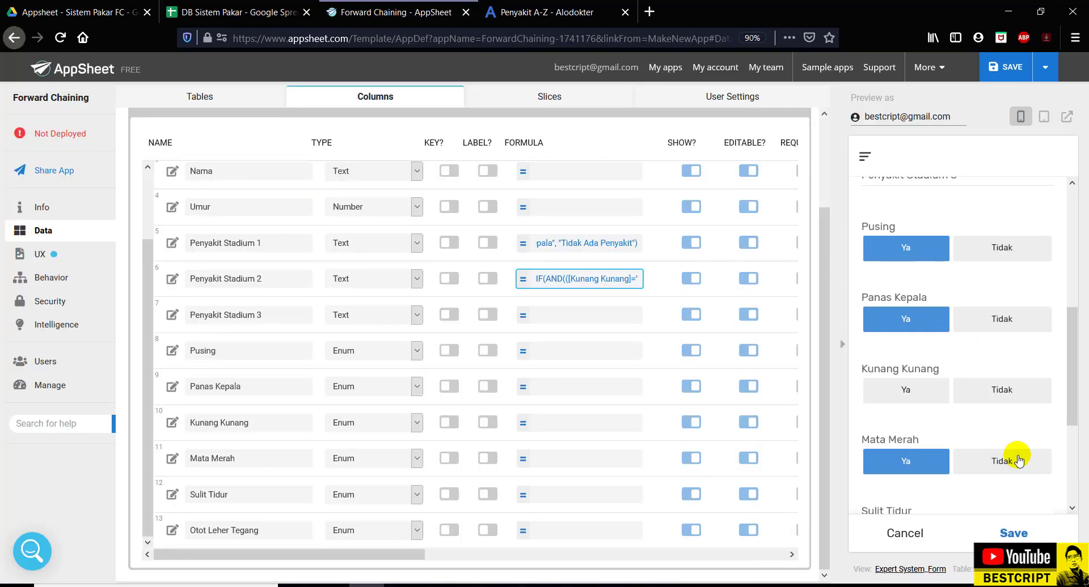
scroll(923, 418, down, 3)
click(904, 242)
click(902, 383)
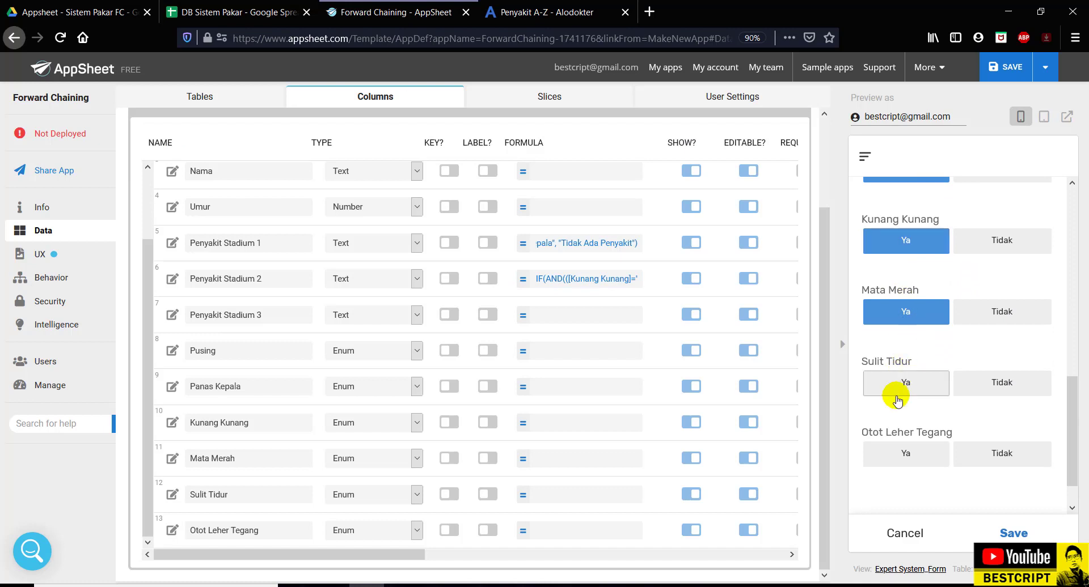
click(902, 454)
scroll(899, 398, up, 6)
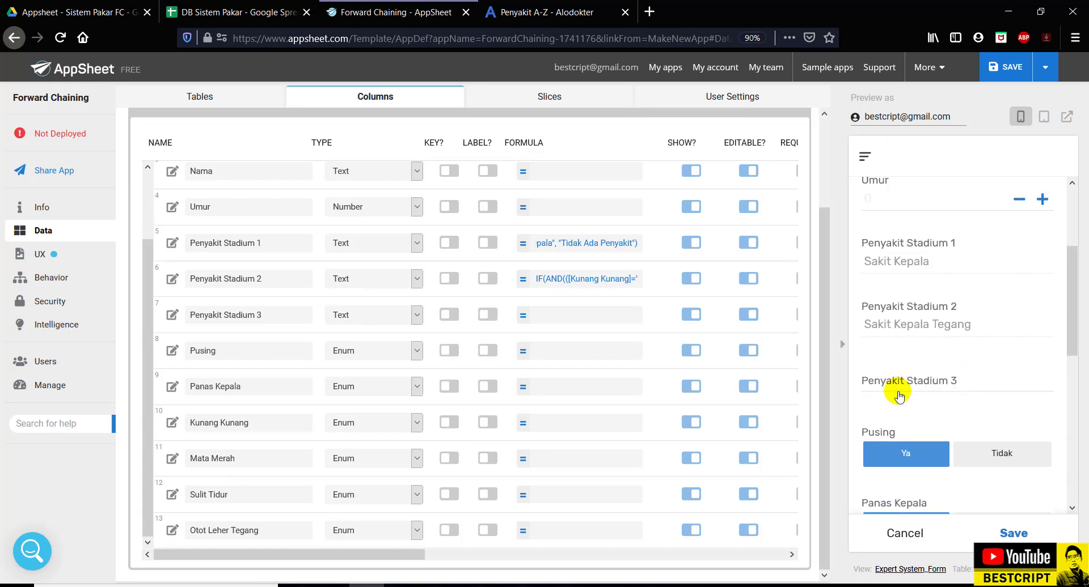
- Clear the Ya answer for Pusing in the preview form and check the Penyakit Stadium 1 diagnosis
scroll(935, 345, down, 3)
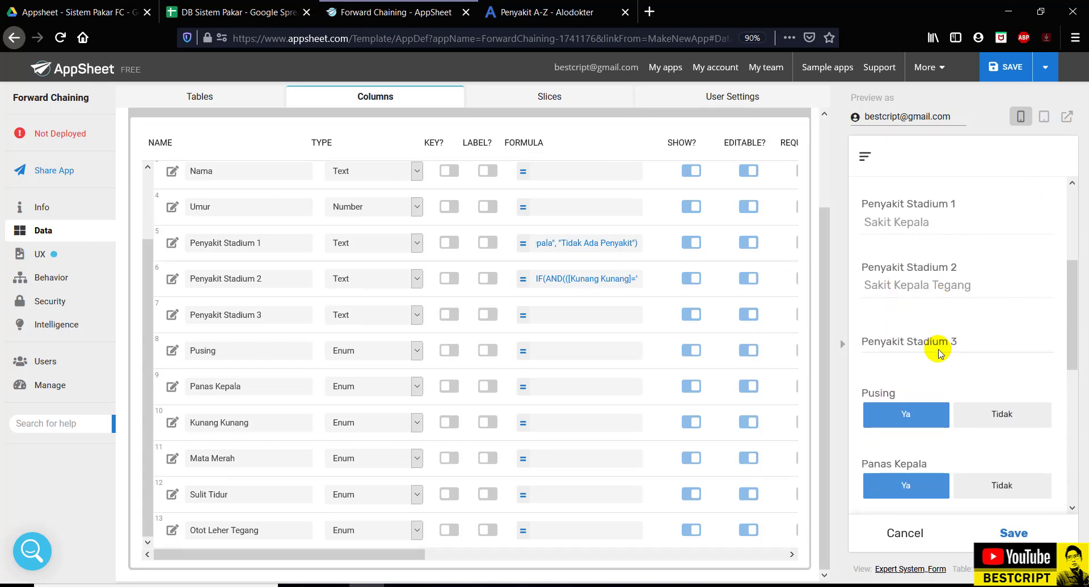
click(918, 338)
scroll(916, 283, up, 3)
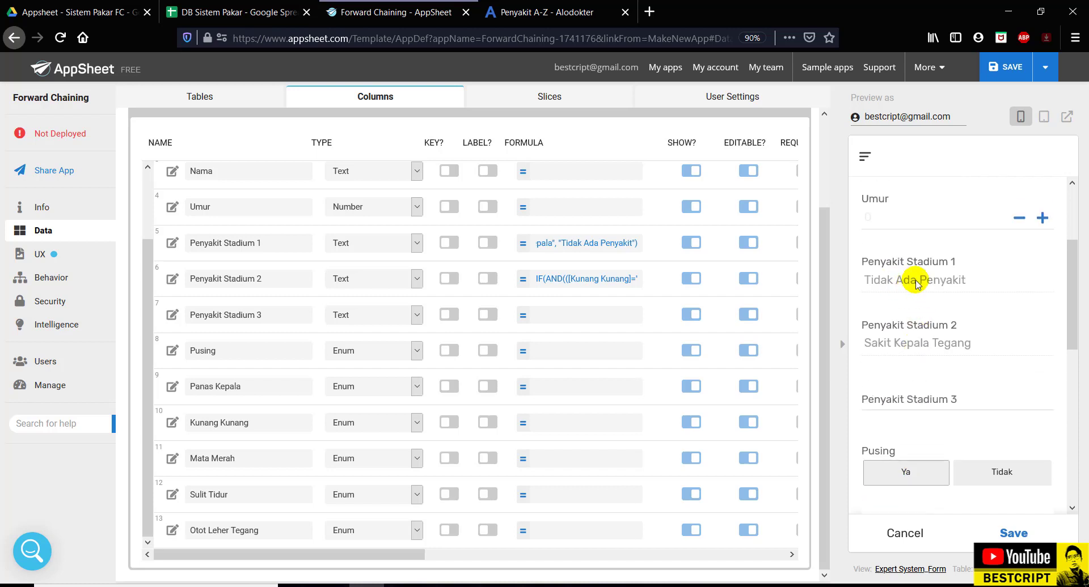
scroll(907, 374, down, 3)
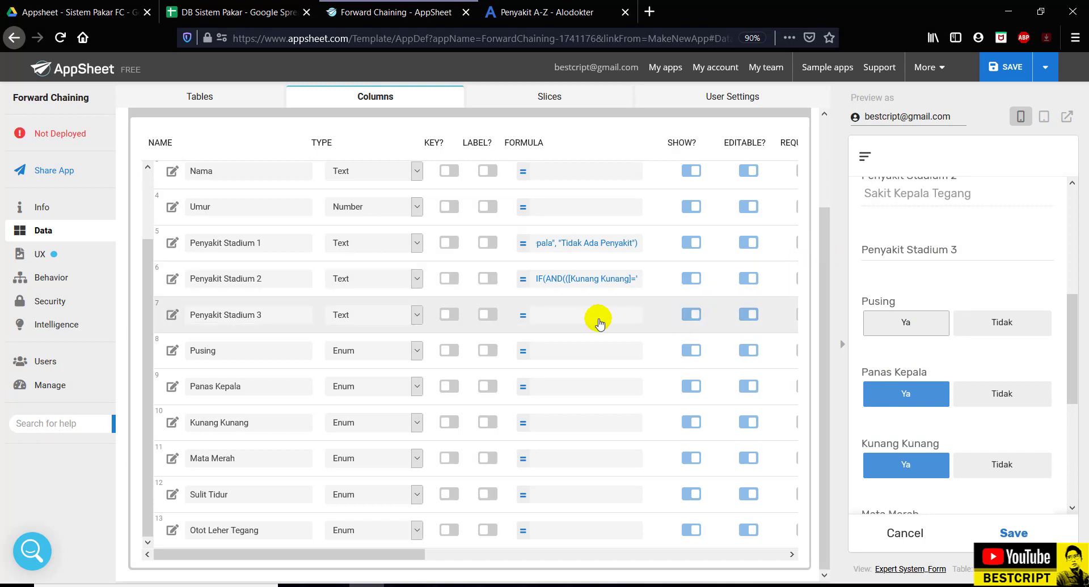
- Give Penyakit Stadium 3 the app formula IF(AND(([Pusing]="Ya"), ([Panas Kepala]="Ya"), ([Mata Merah]="Ya")), "Sakit Kepala", "Tidak Ada Penyakit")
click(544, 320)
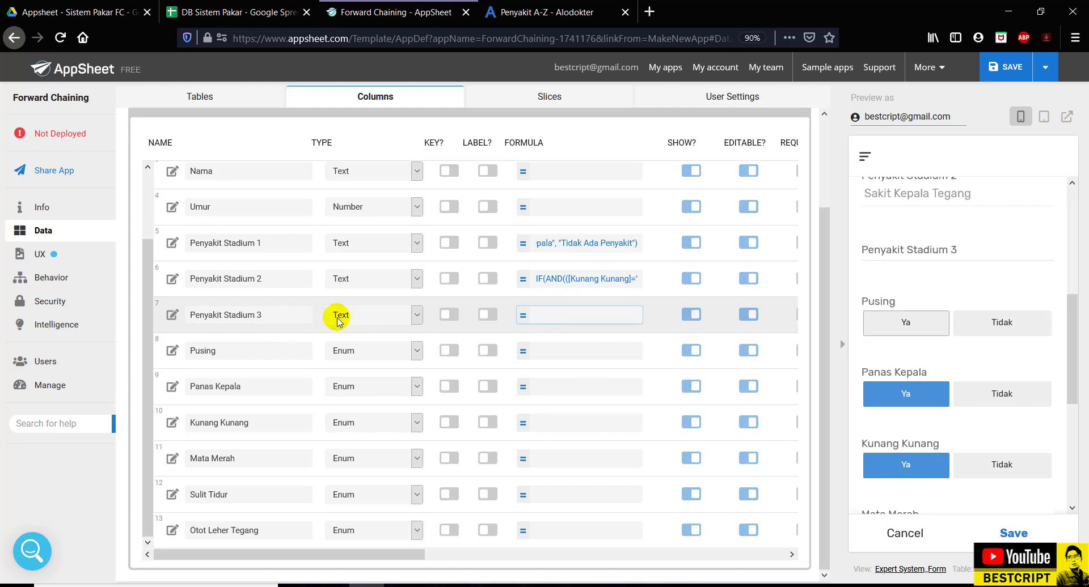
click(569, 321)
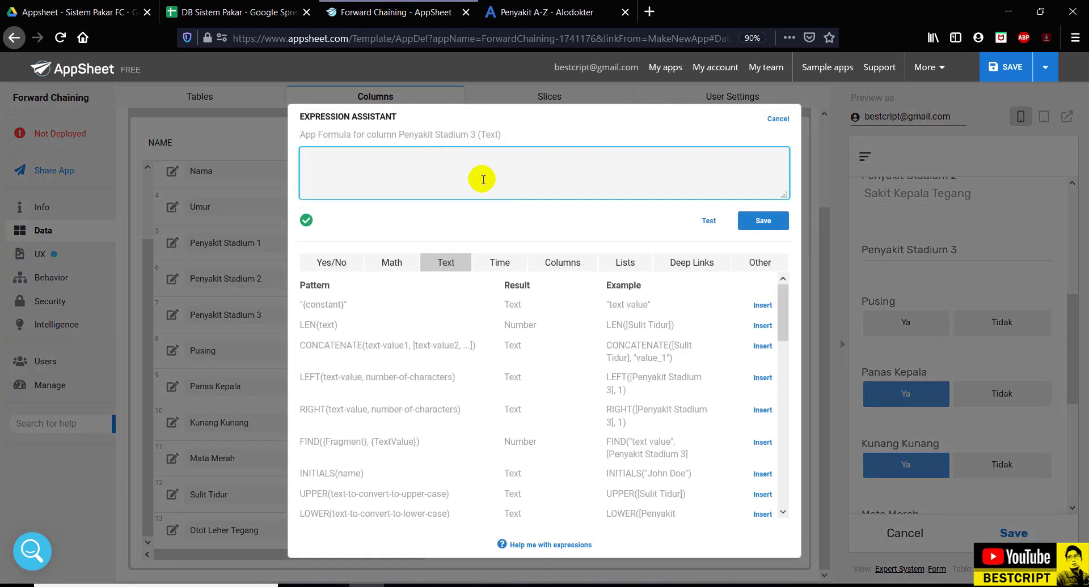
text(IF(AND(([Pusing]="Ya"), ([Panas Kepala]="Ya"), ([Mata Merah]="Ya")), "Sakit Kepala", "Tidak Ada Penyakit"))
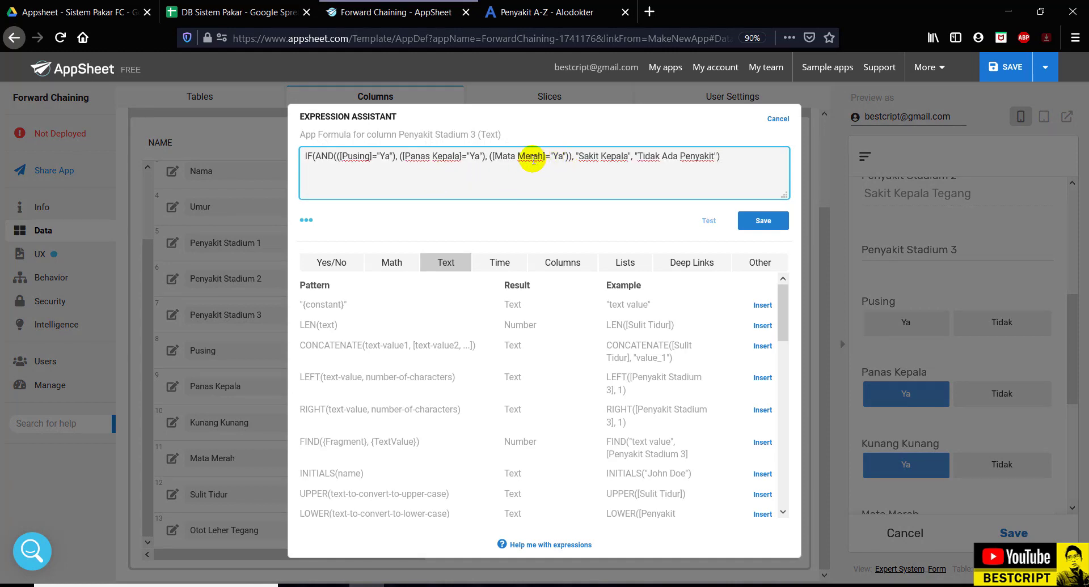
- Check the symptom headers in the DB Sistem Pakar spreadsheet and change the formula's first condition from Pusing to Panas Kepala
click(238, 12)
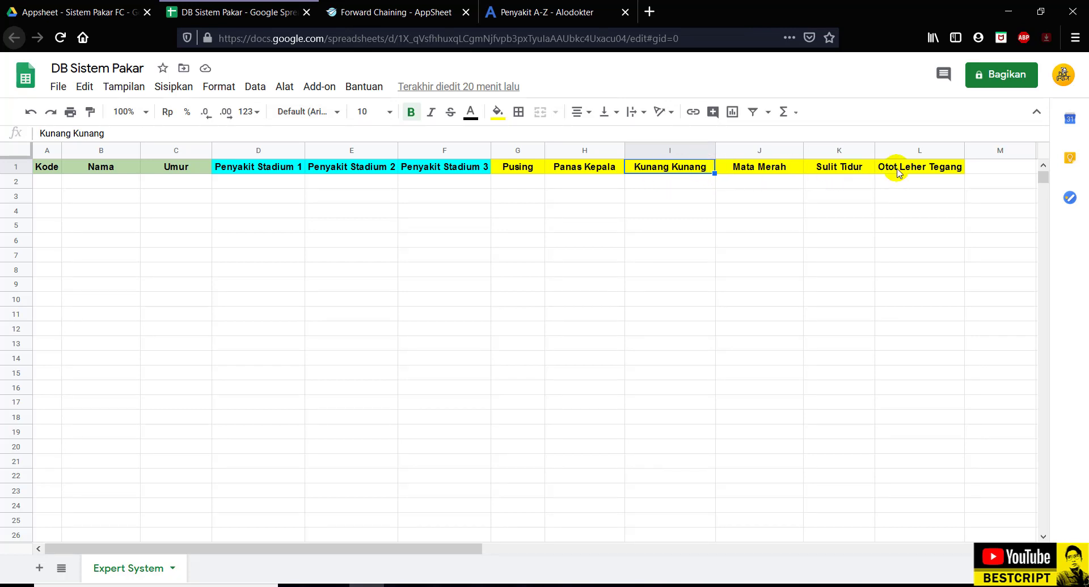
click(379, 7)
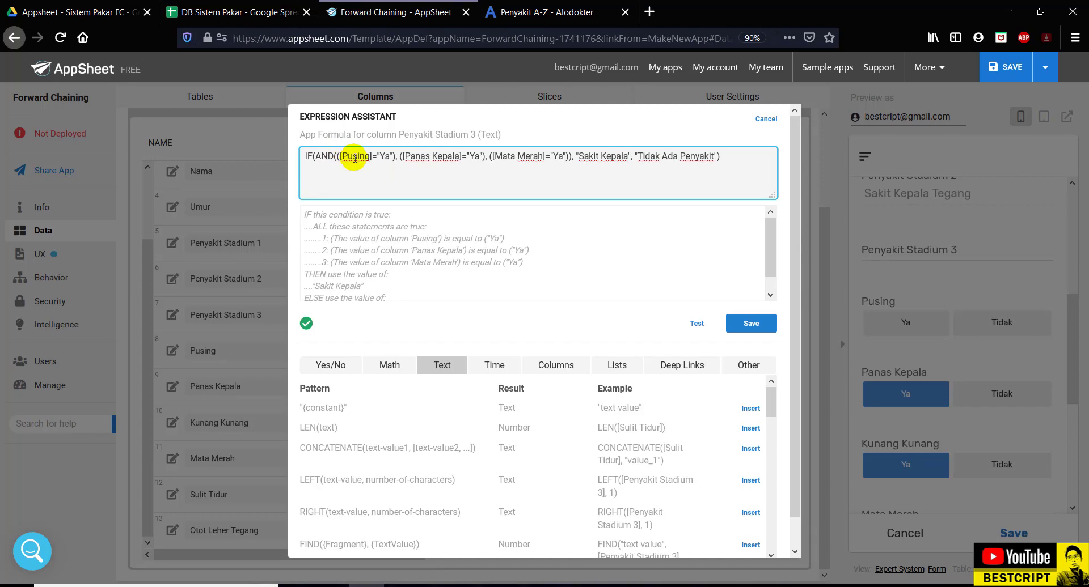
text(Panas Ke)
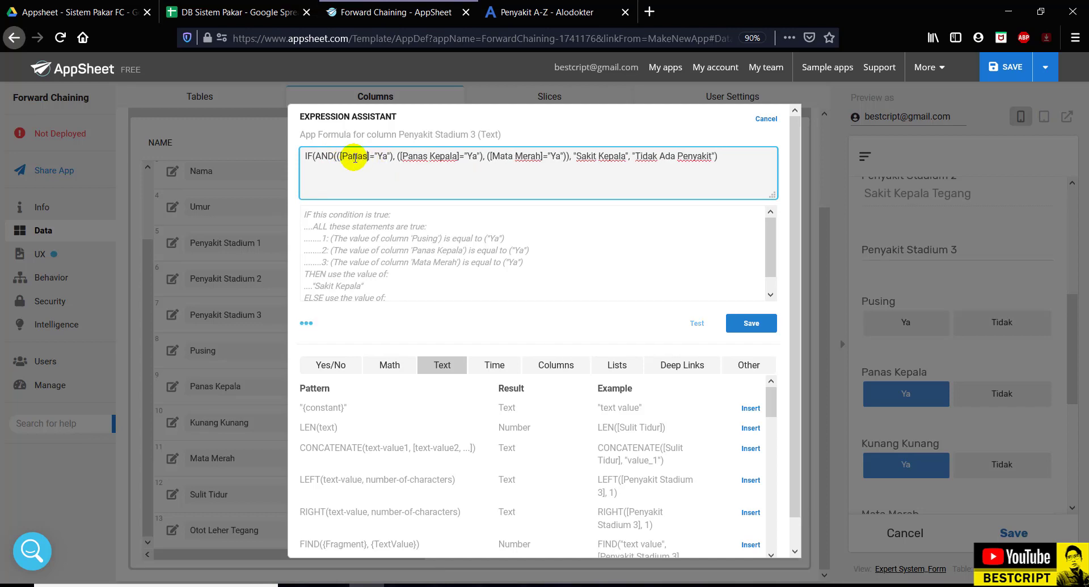
text(pala)
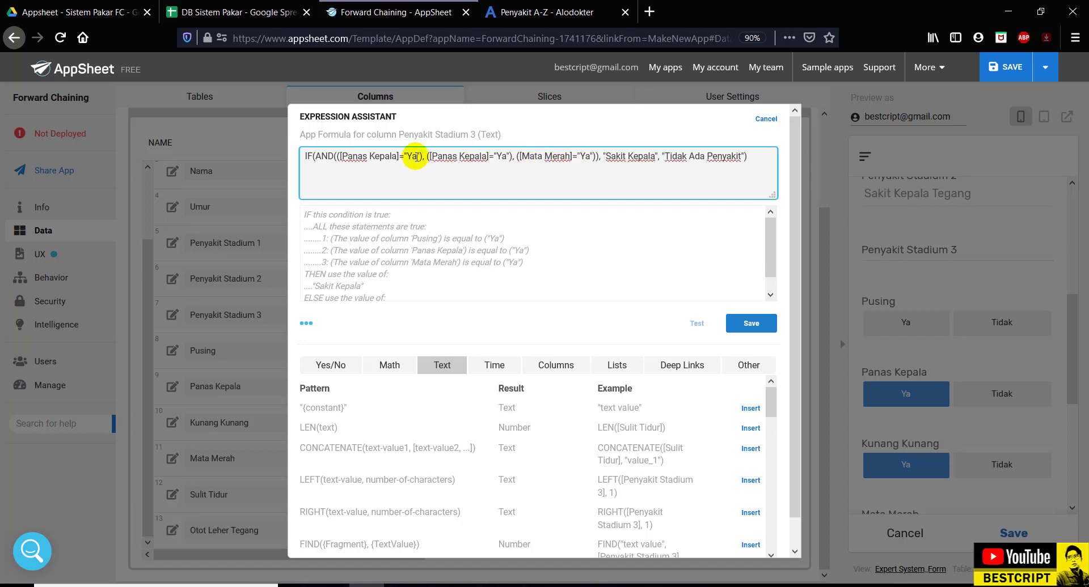
- Change the second condition of the Penyakit Stadium 3 formula to Otot Leher Tegang and delete the third condition, Mata Merah
click(244, 12)
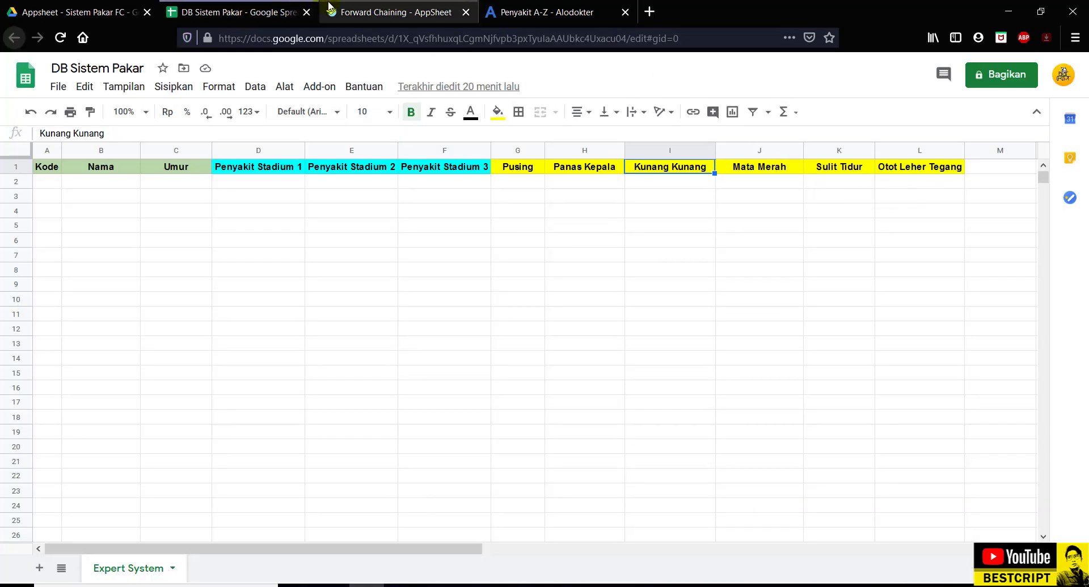
click(368, 12)
drag(432, 156, 484, 157)
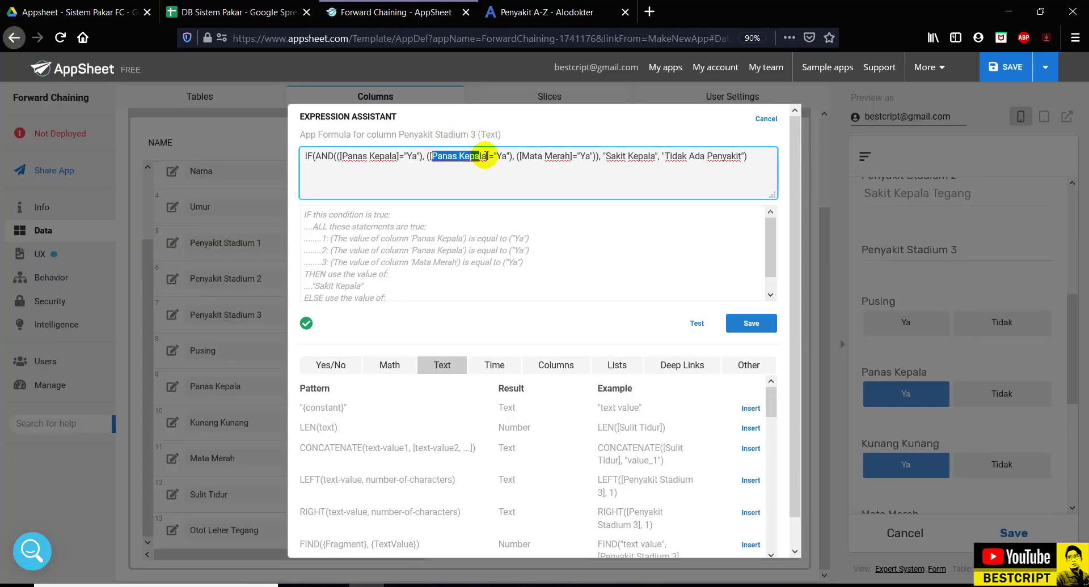
text(Otot Le)
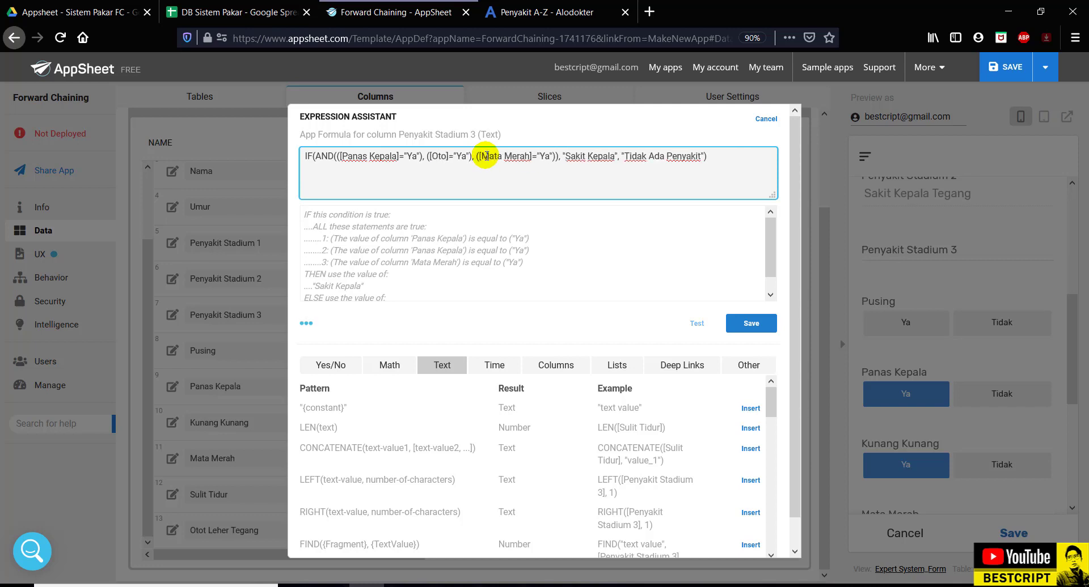
text(her Tega)
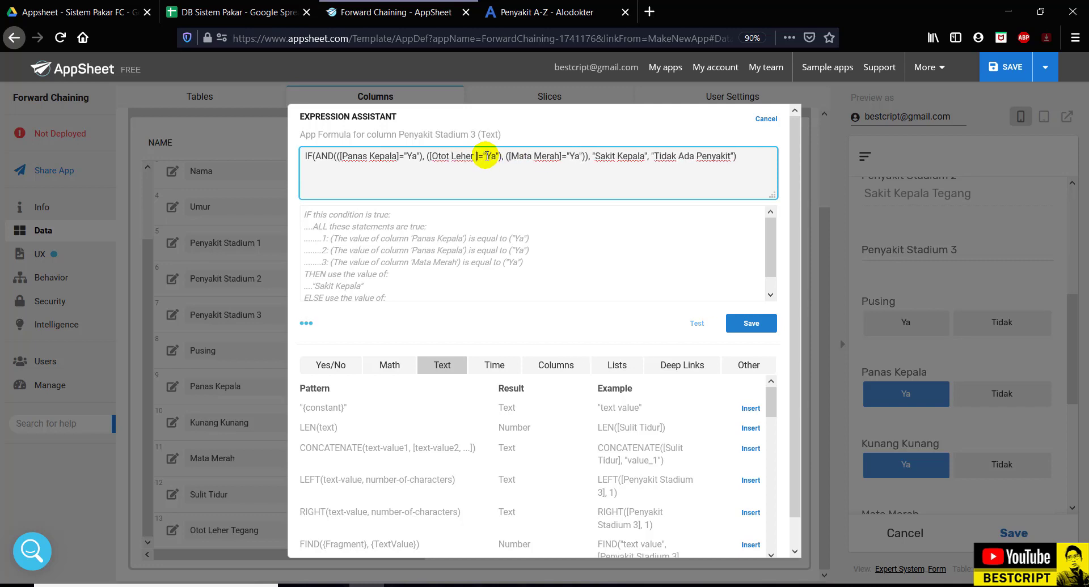
text(ng)
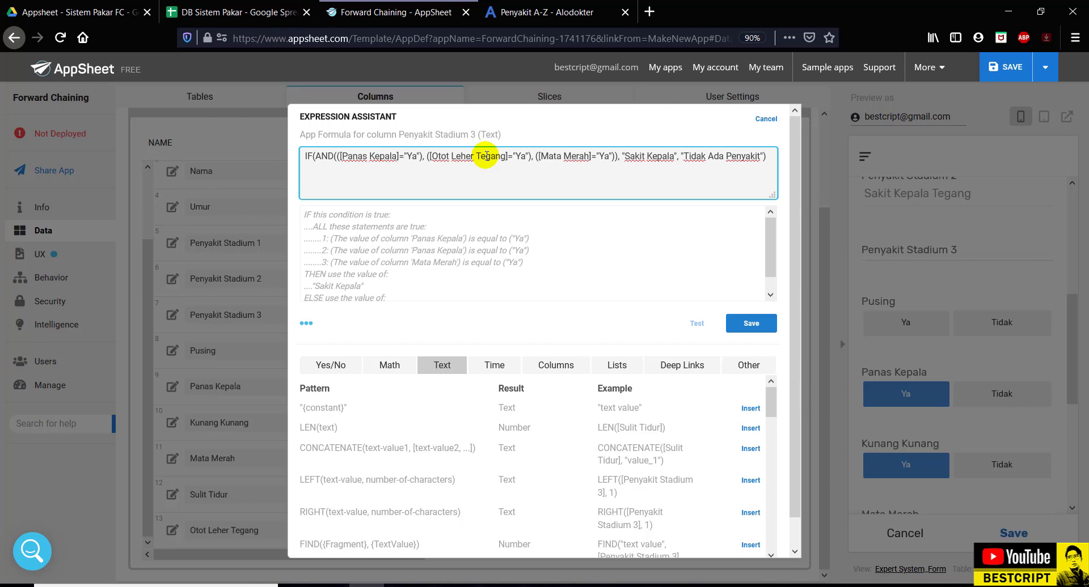
drag(539, 155, 612, 156)
key(BackSpace)
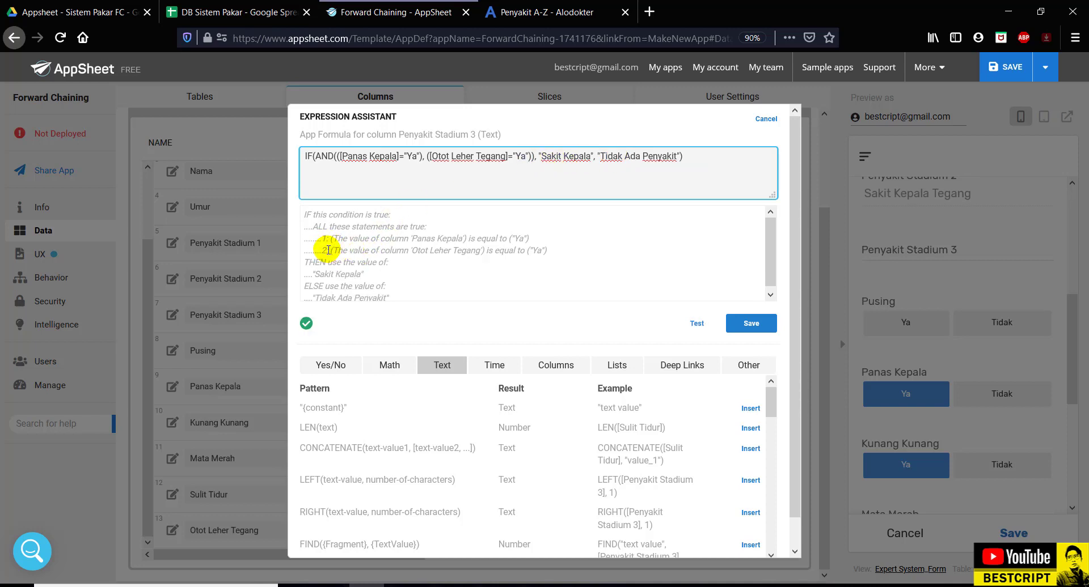
- Review the plain-language explanation of the Penyakit Stadium 3 formula and save the expression
drag(411, 238, 475, 250)
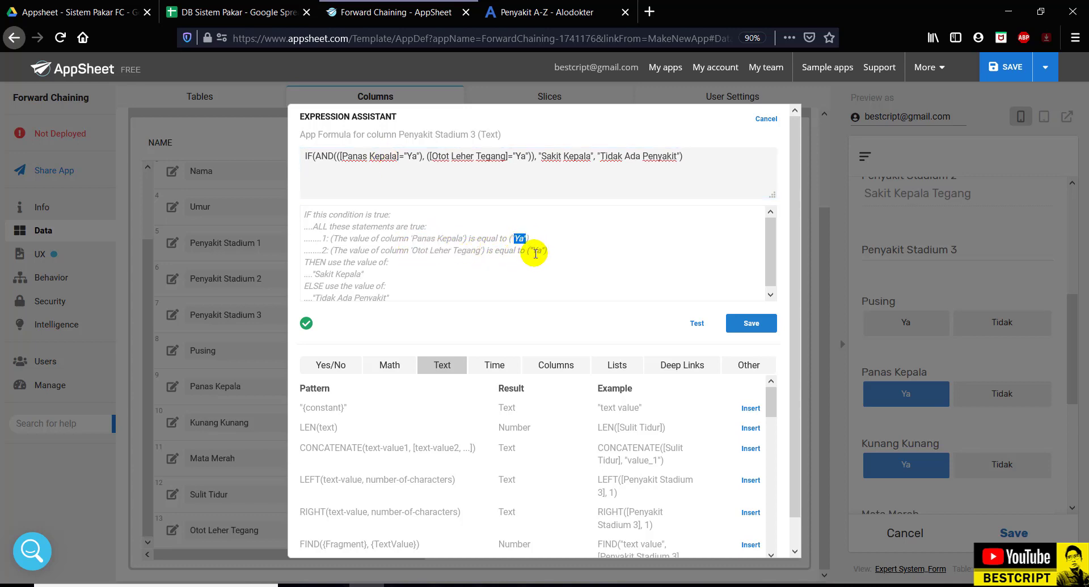
drag(319, 277, 389, 270)
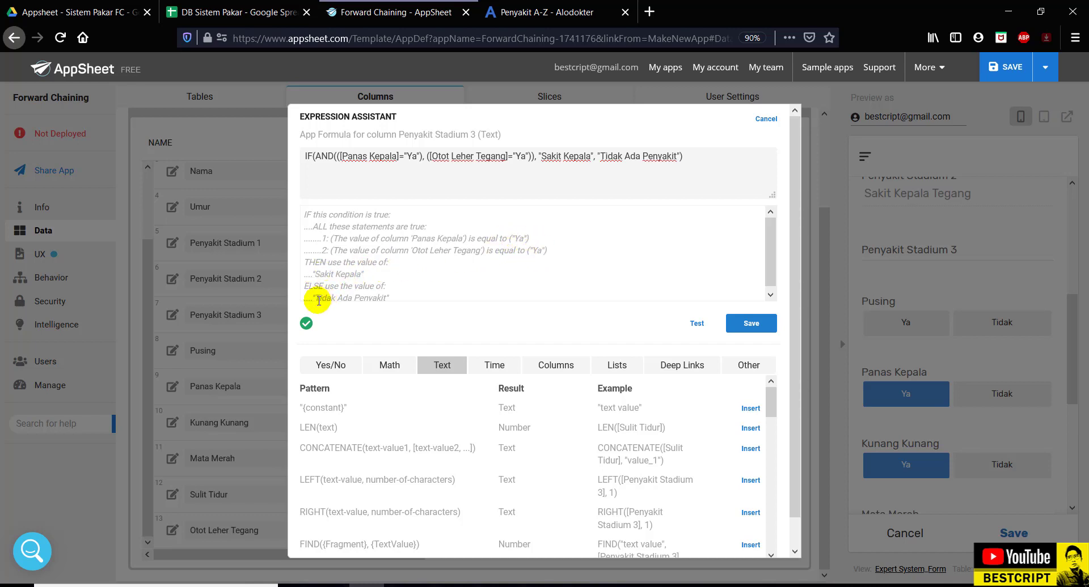
drag(318, 300, 400, 302)
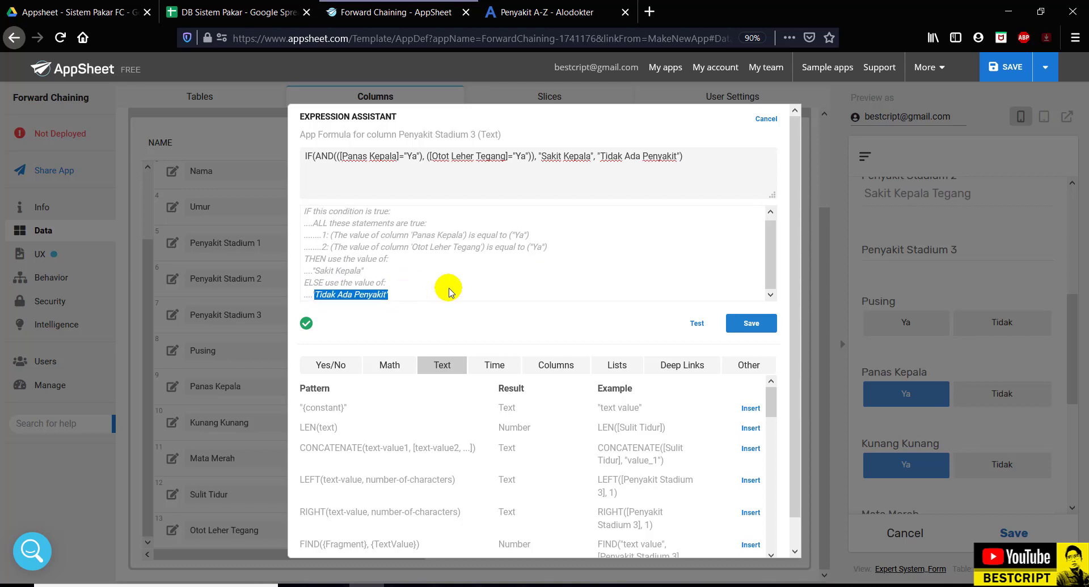
click(754, 322)
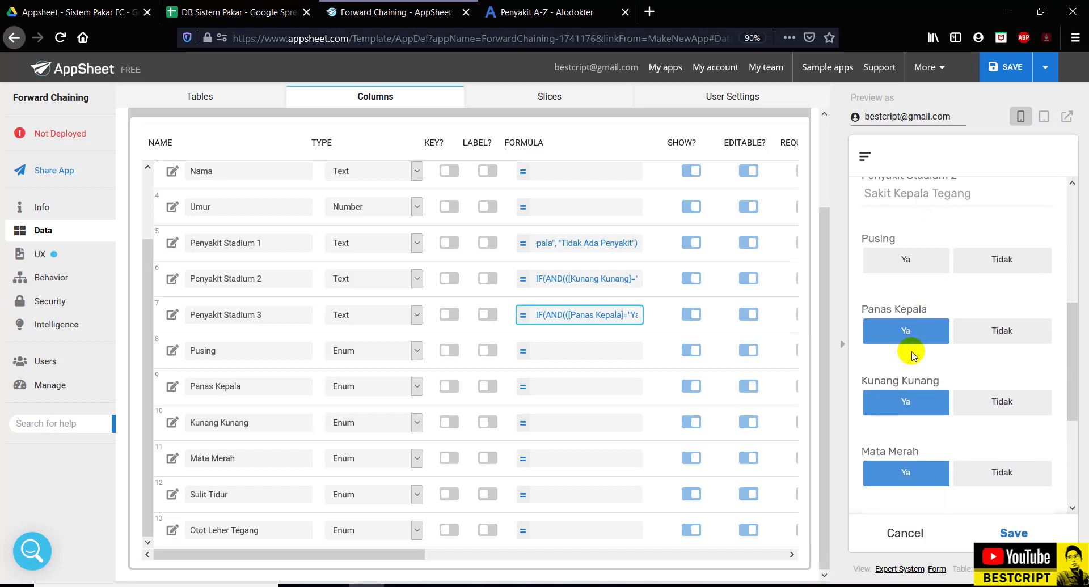
- Clear the Ya answers for Panas Kepala and Otot Leher Tegang in the preview form and check the diagnosis fields
scroll(913, 363, down, 4)
scroll(916, 369, up, 6)
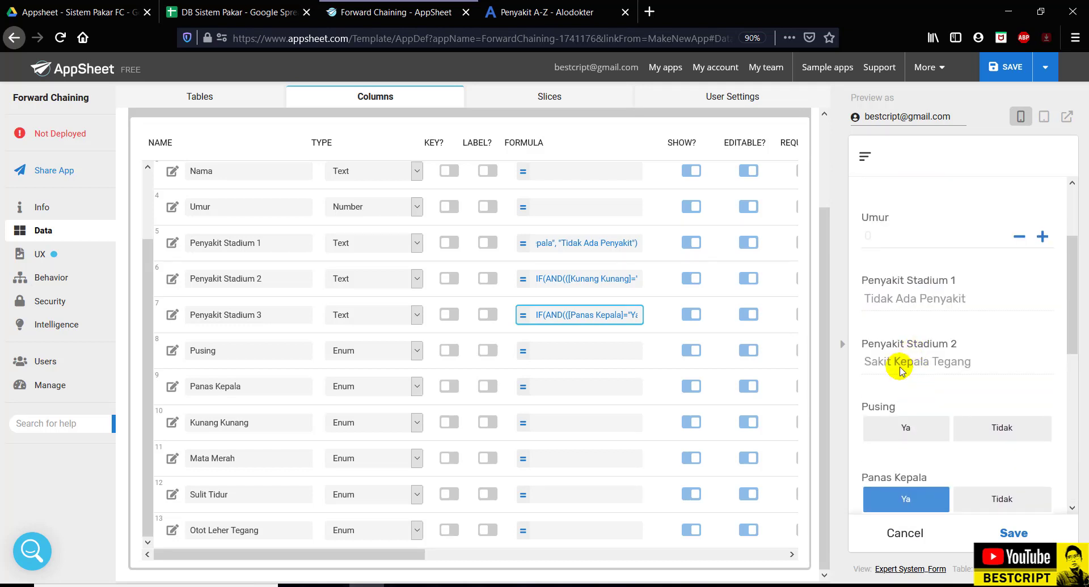
scroll(910, 363, down, 3)
click(944, 426)
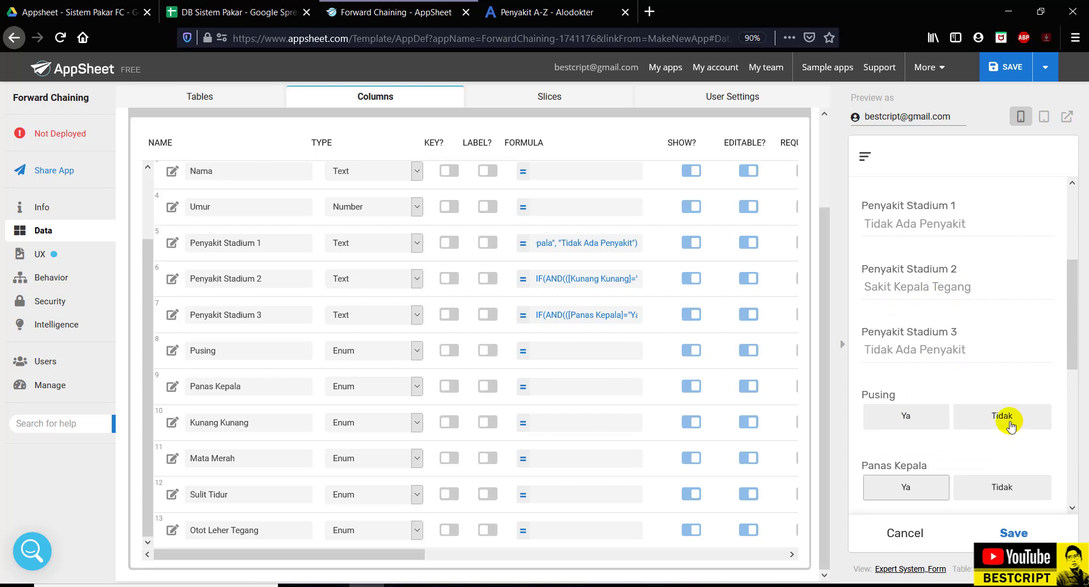
scroll(906, 397, down, 6)
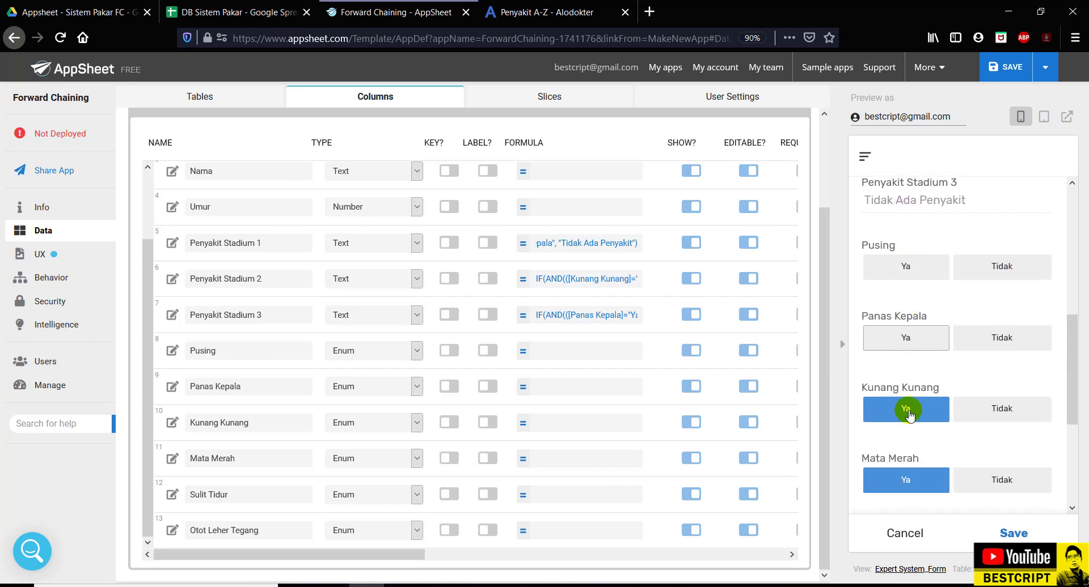
click(906, 413)
scroll(927, 383, up, 5)
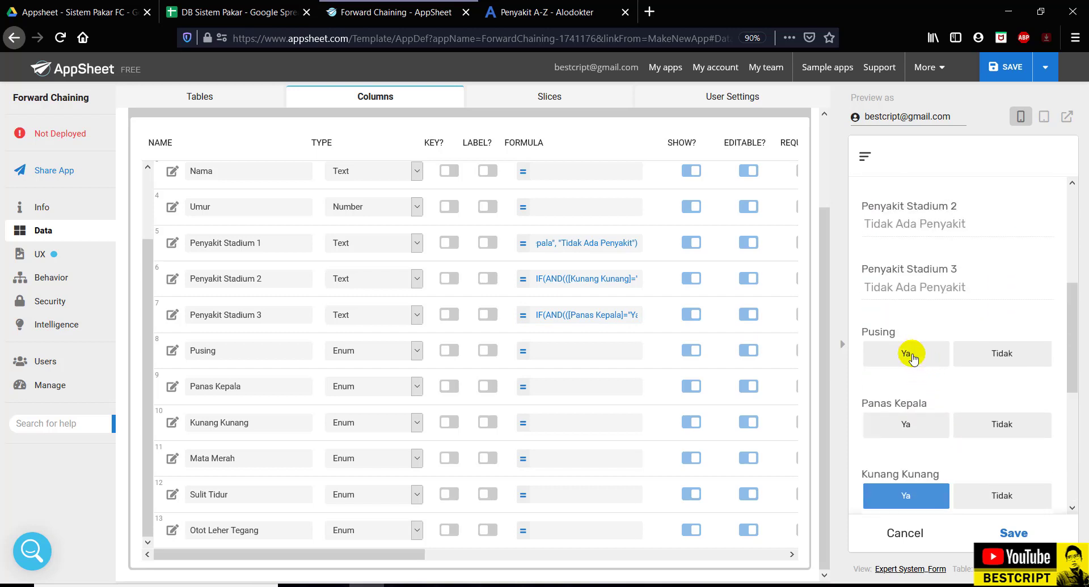
- Set Panas Kepala and Otot Leher Tegang to Ya in the preview form and check the diagnoses for all three stadiums
click(903, 426)
scroll(908, 408, down, 6)
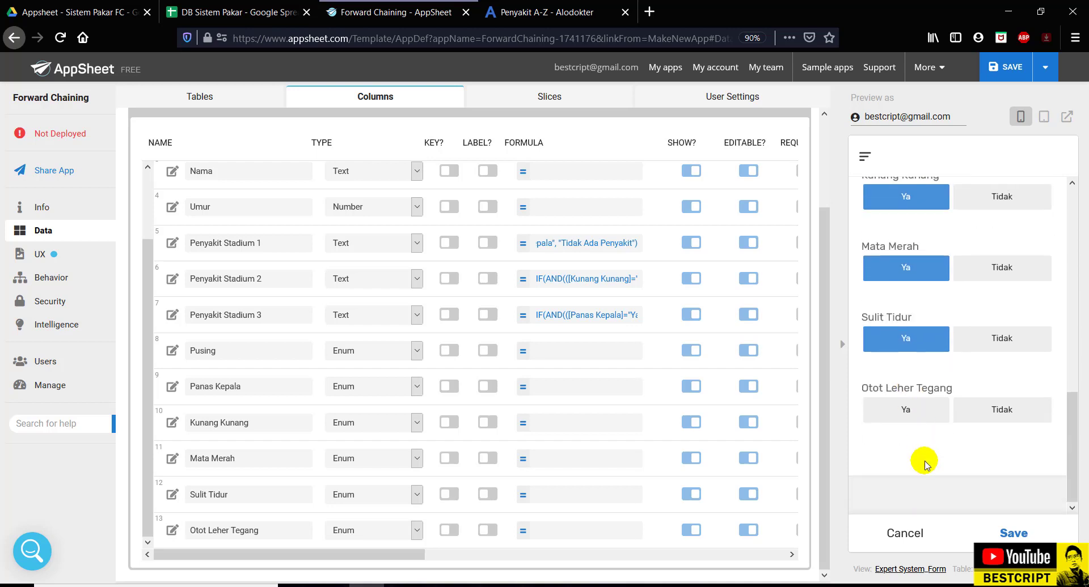
click(907, 409)
scroll(918, 391, up, 5)
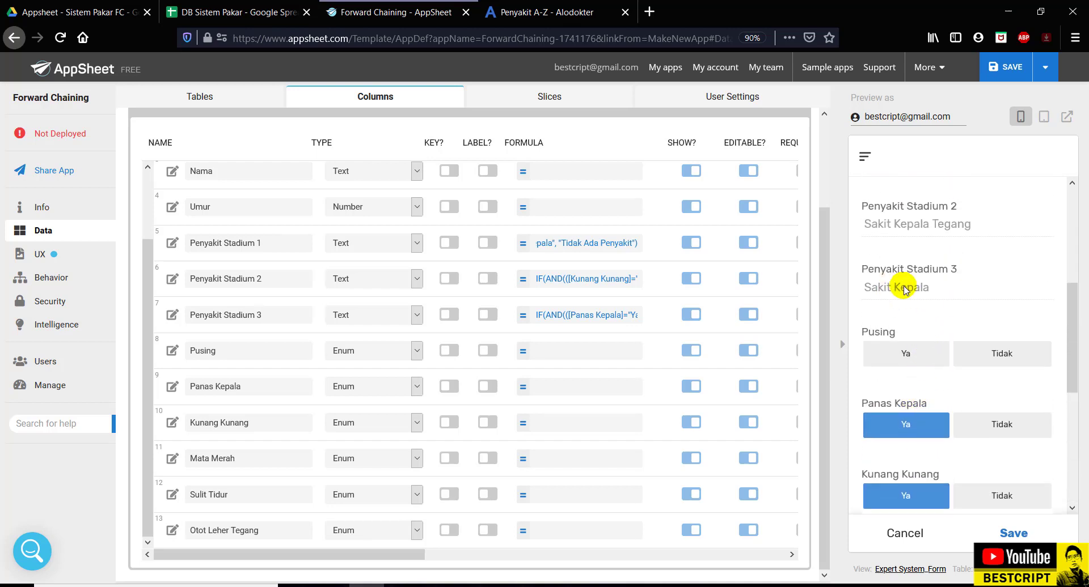
scroll(901, 292, up, 3)
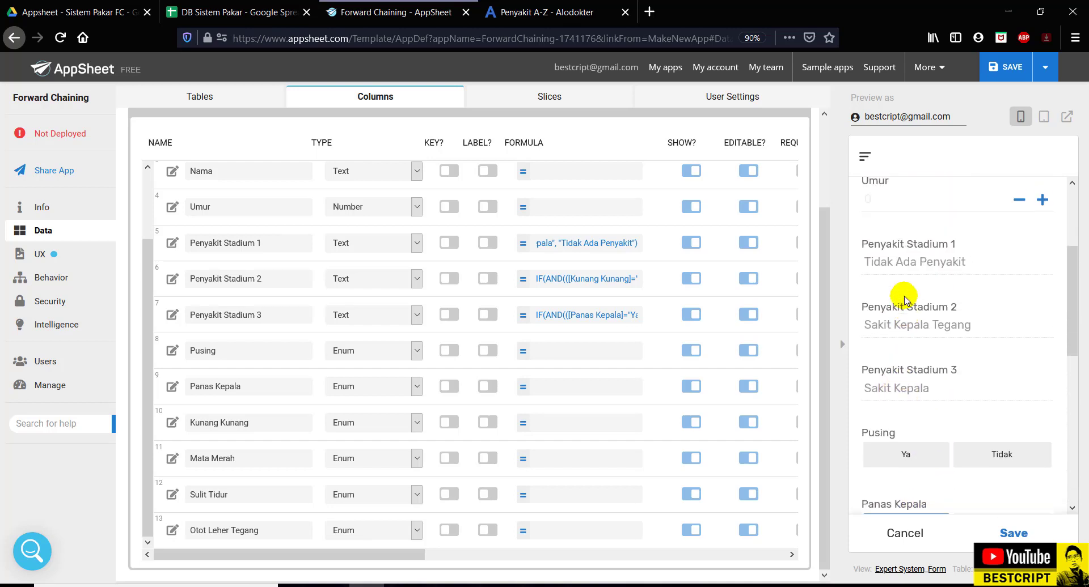
scroll(901, 292, down, 3)
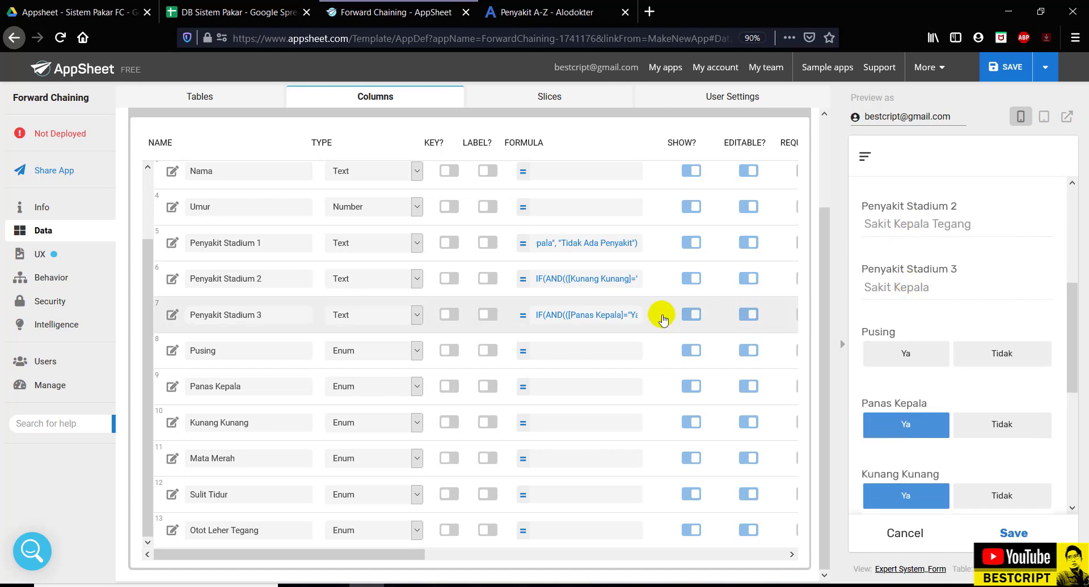
- Check the disease names on Alodokter, then change the true result of the Penyakit Stadium 3 formula to "Sakit Kepala Cluster" and save the expression
click(595, 316)
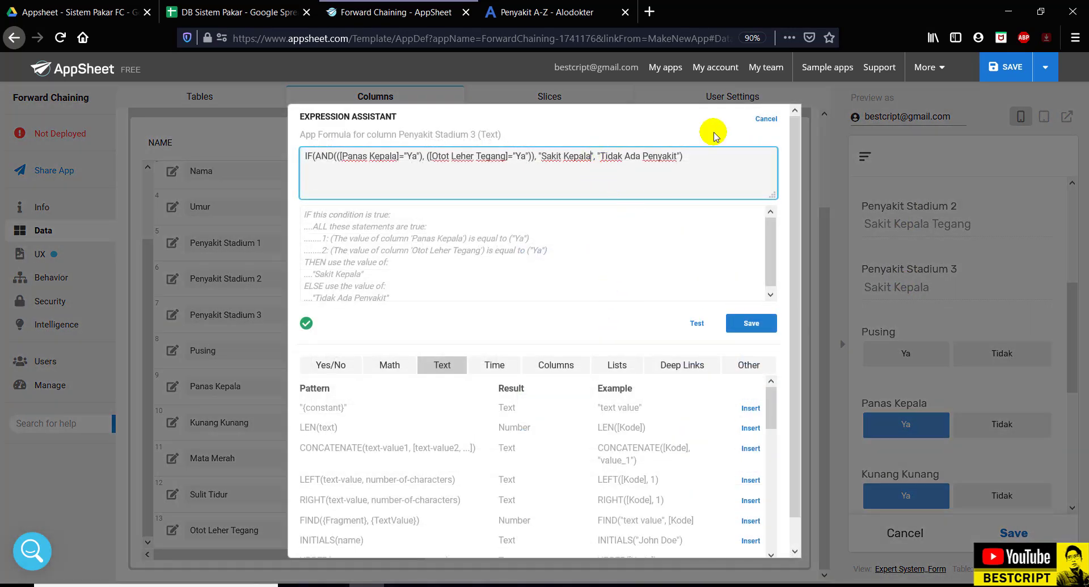
click(763, 118)
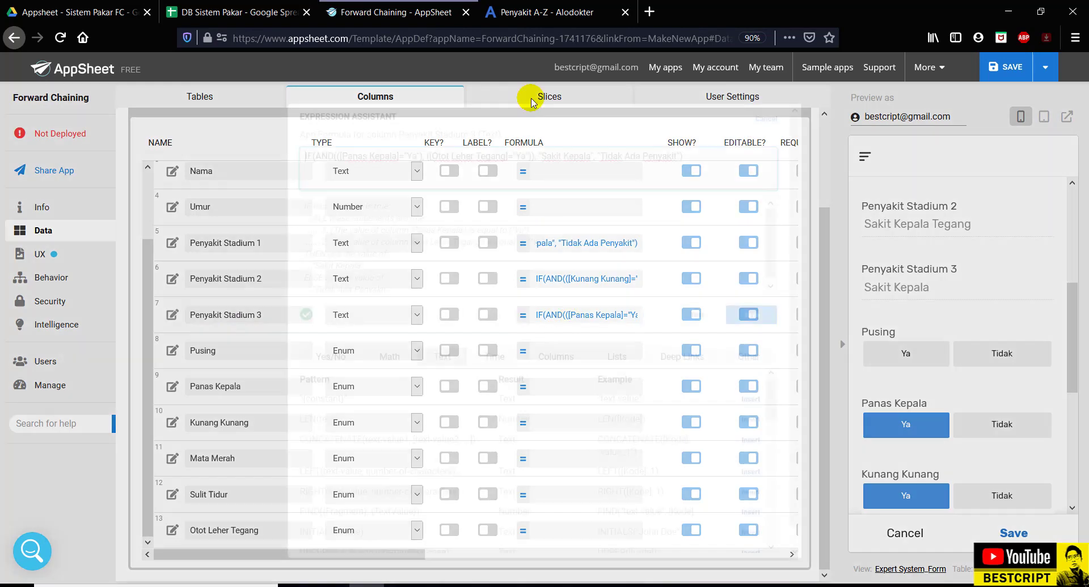
click(540, 13)
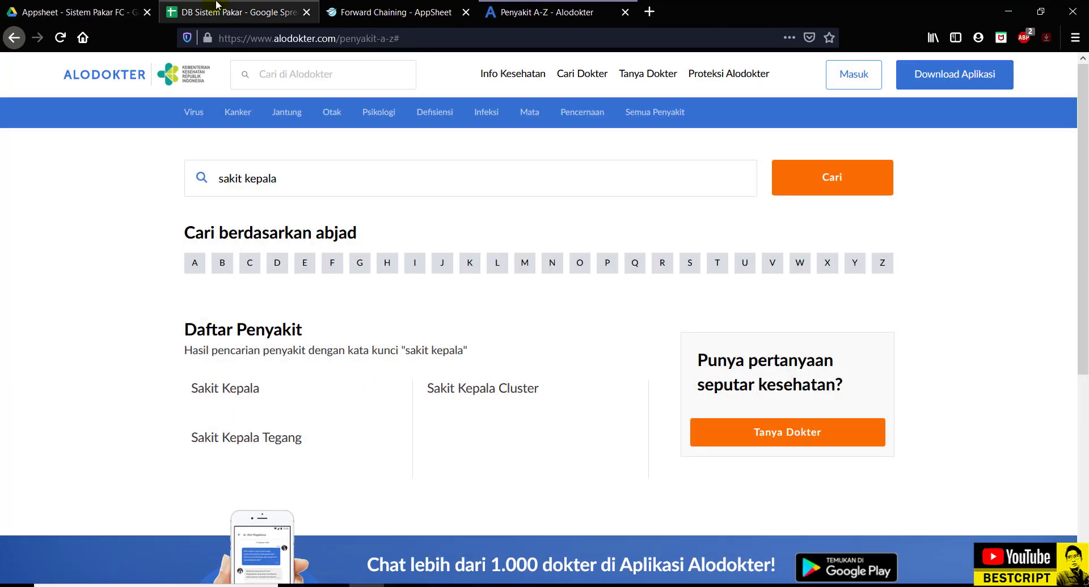
click(216, 6)
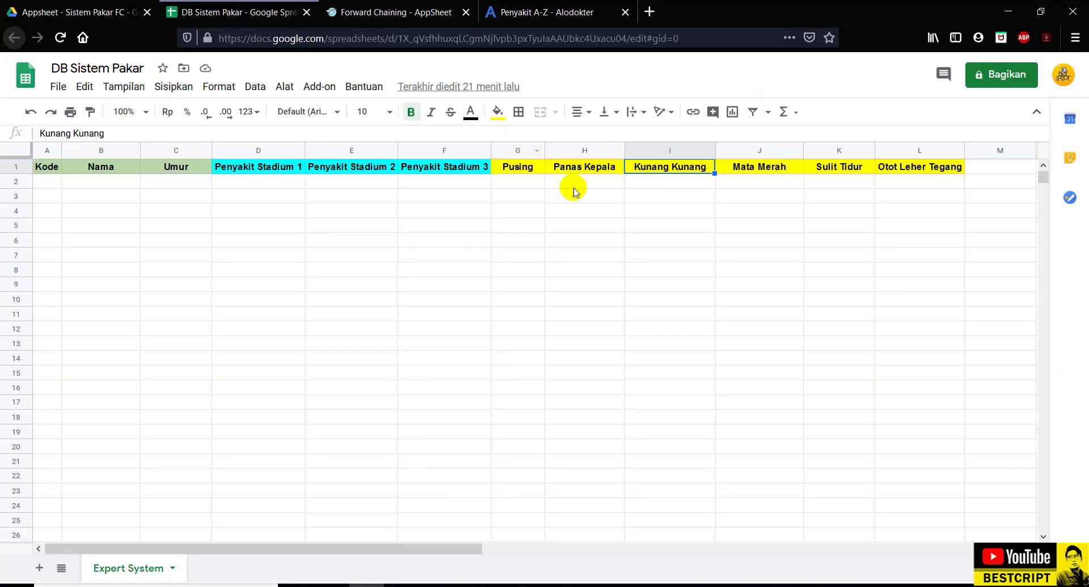
click(377, 6)
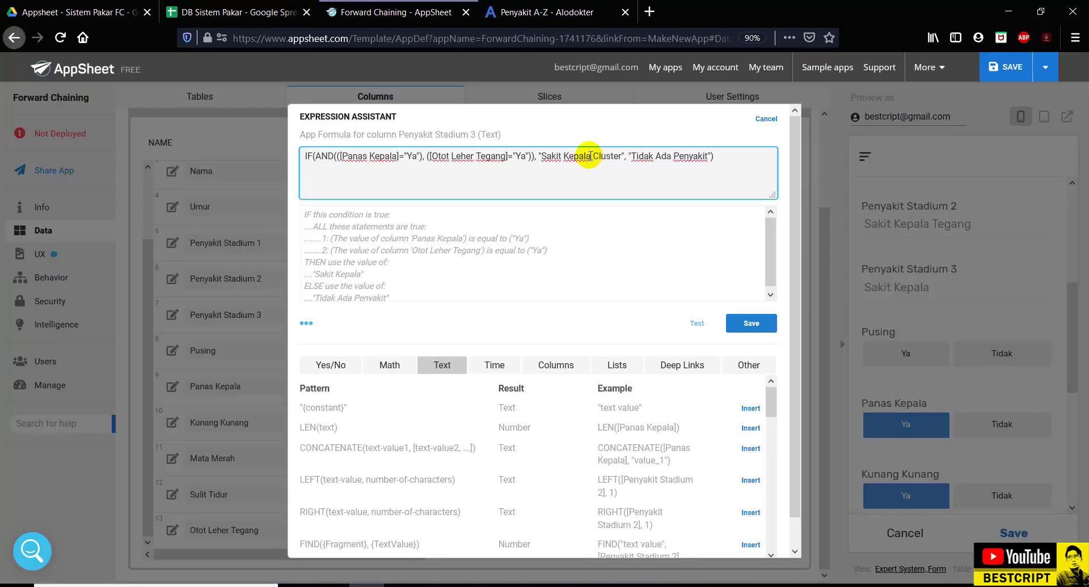
click(751, 323)
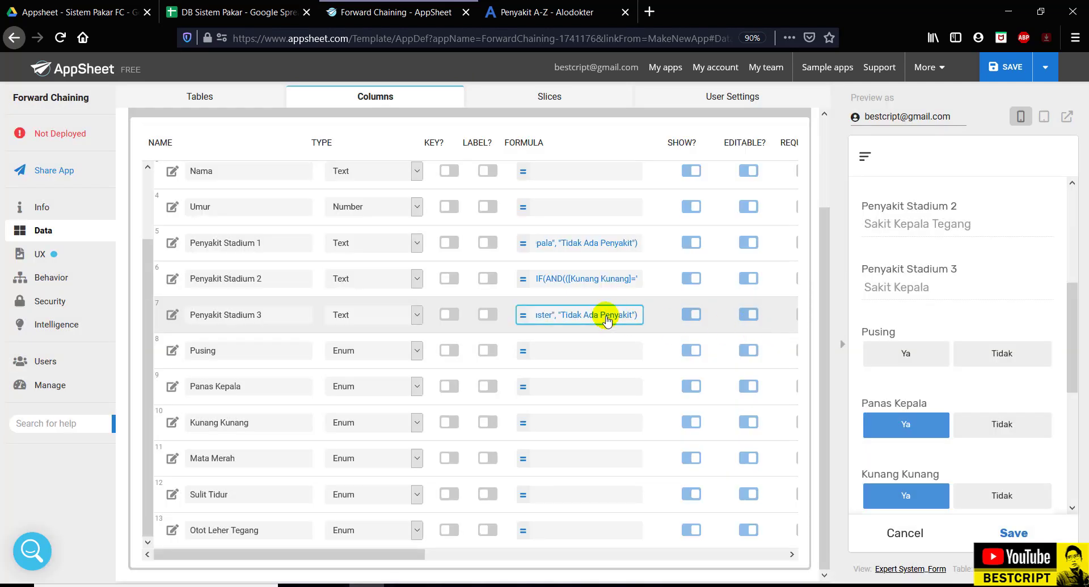
- Switch the Ya answer for Pusing on and off in the preview form and check the Penyakit Stadium 2 and 3 diagnoses
scroll(935, 418, down, 5)
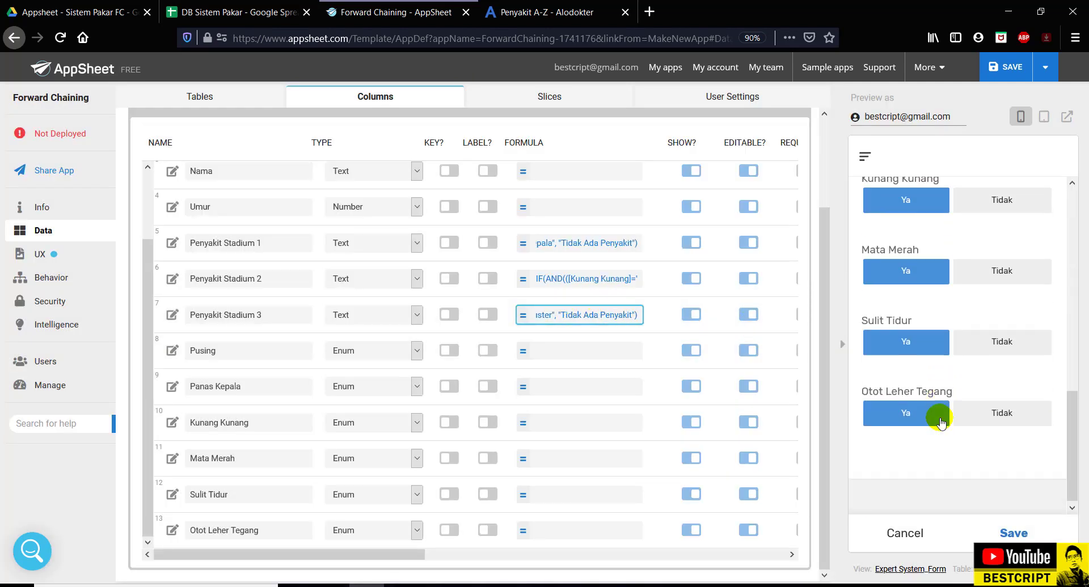
scroll(938, 420, up, 5)
click(930, 363)
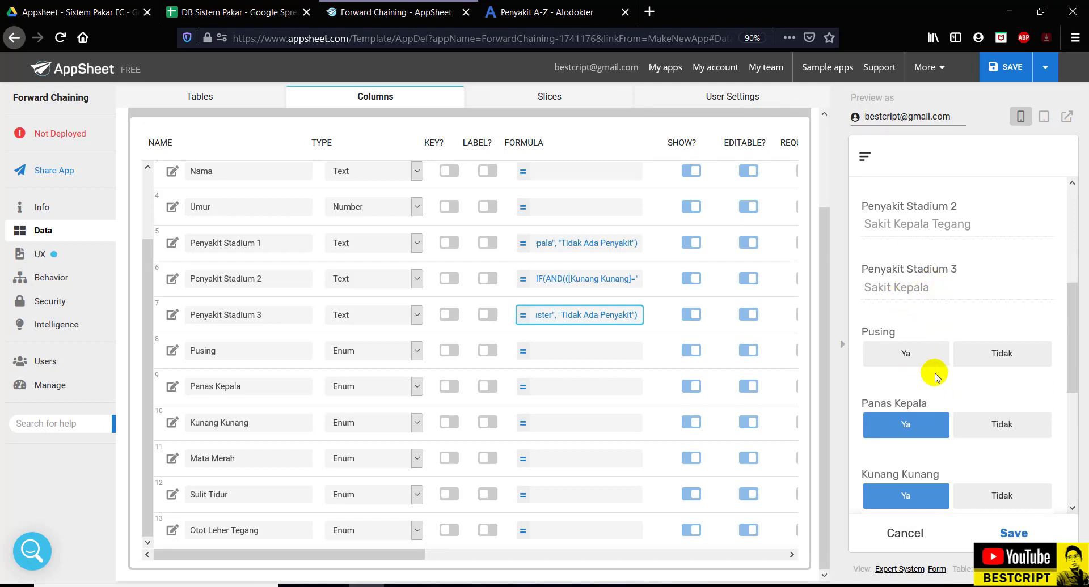
scroll(934, 377, down, 5)
scroll(919, 340, up, 5)
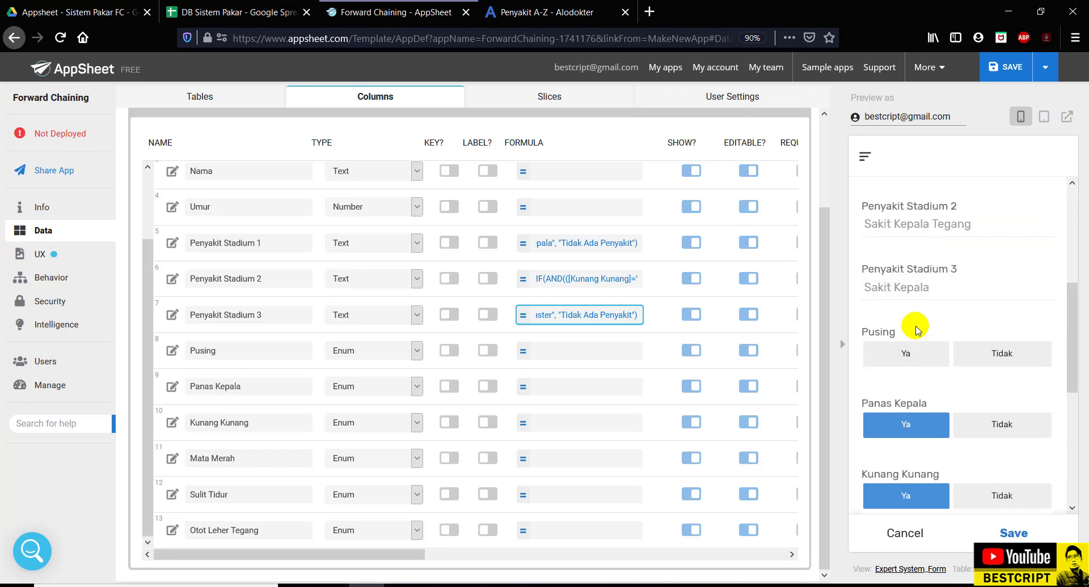
click(906, 353)
click(907, 429)
click(909, 431)
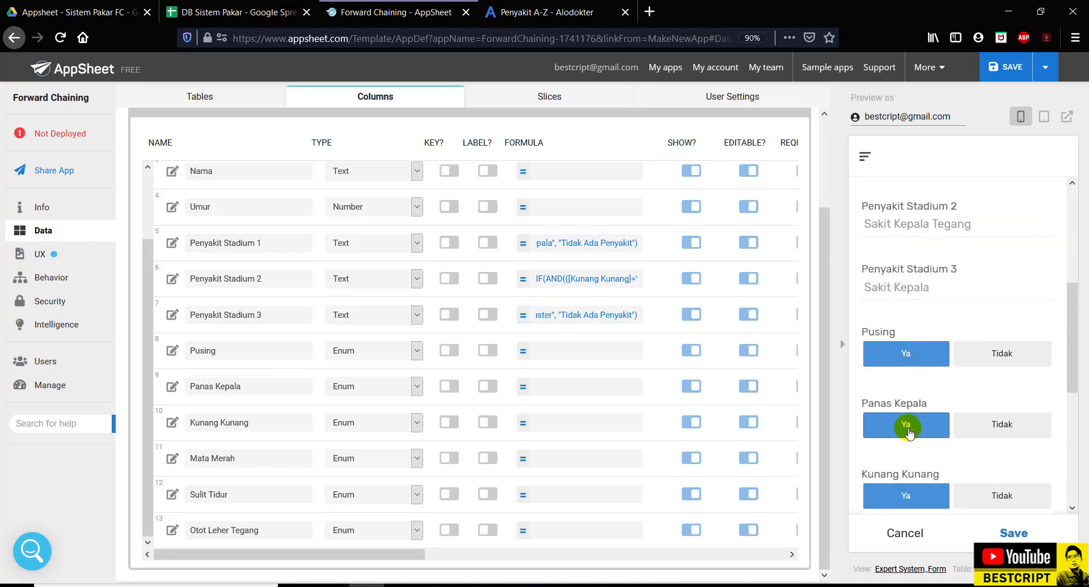
click(907, 356)
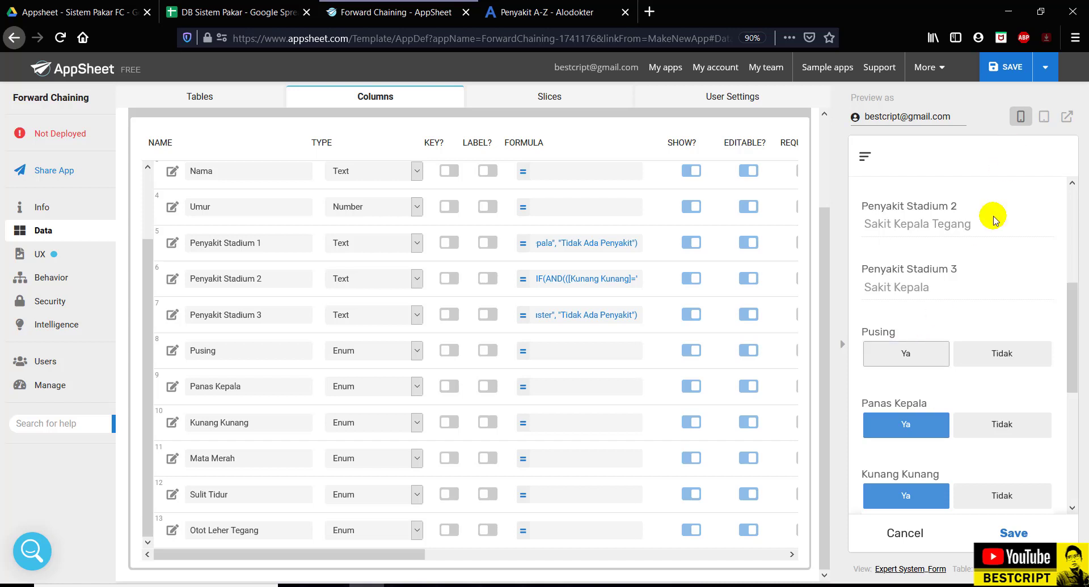
- Clear and reselect Ya for Otot Leher Tegang in the preview form and check the Penyakit Stadium 3 diagnosis
scroll(944, 349, down, 5)
click(924, 416)
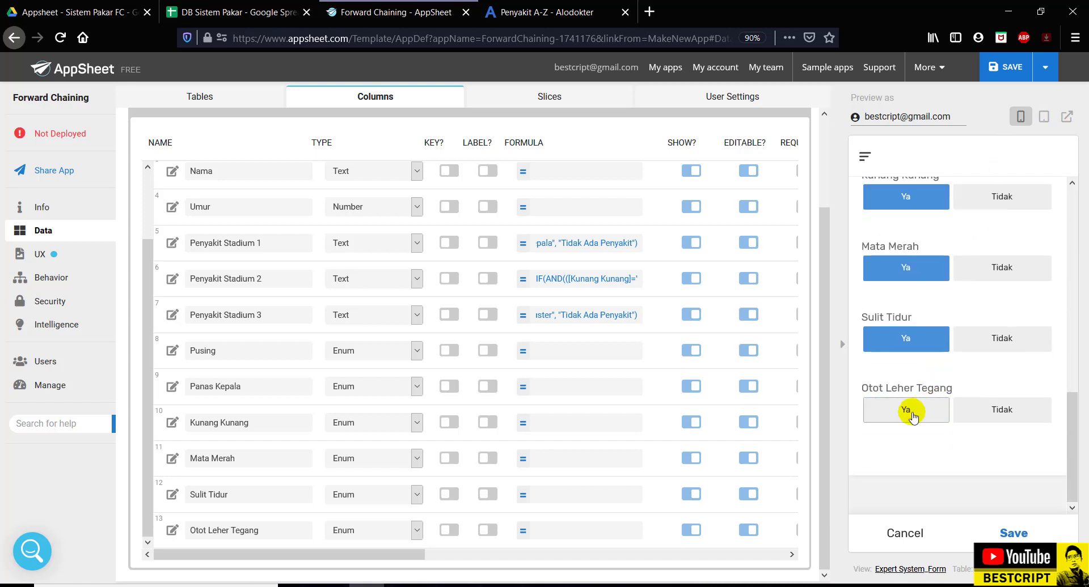
click(924, 415)
scroll(911, 408, up, 5)
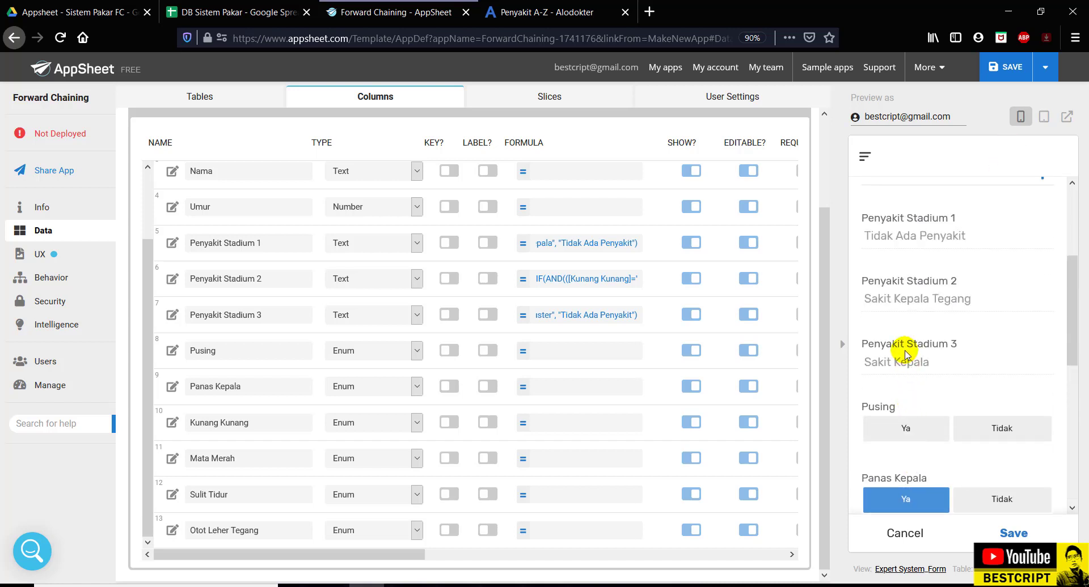
- Review the Penyakit Stadium 3 expression, save it, and save the app changes
click(576, 315)
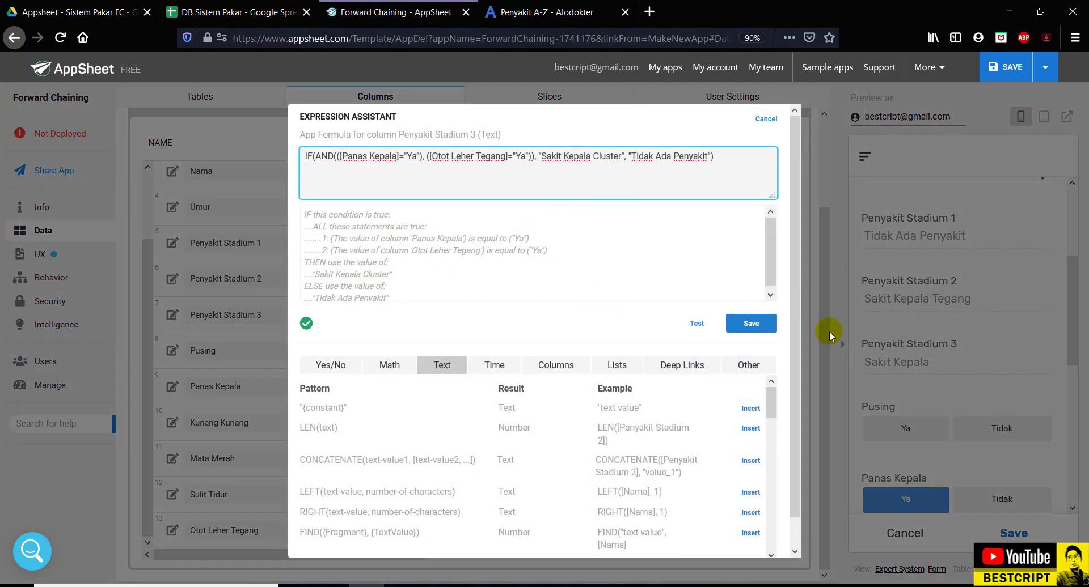
click(757, 324)
click(1008, 68)
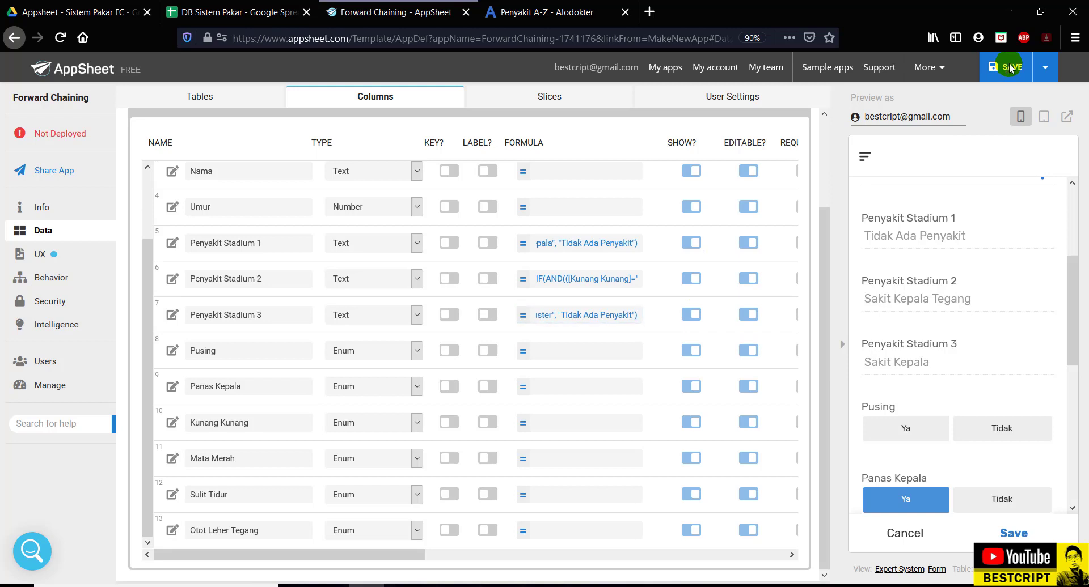
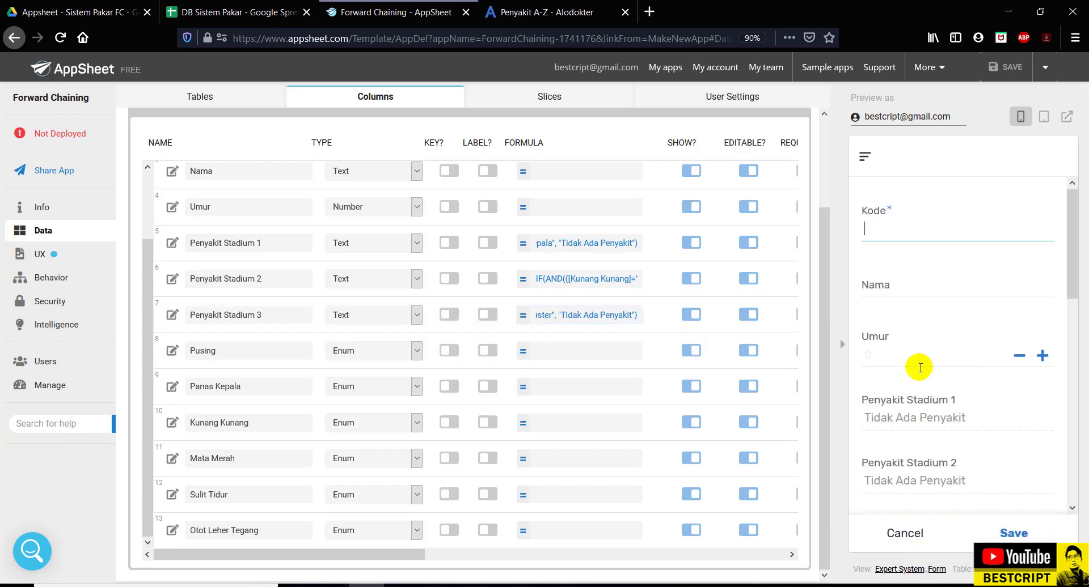
- Set Pusing, Panas Kepala and Otot Leher Tegang to Ya in the reloaded preview form and check the Penyakit Stadium 3 diagnosis
scroll(919, 367, down, 4)
click(904, 389)
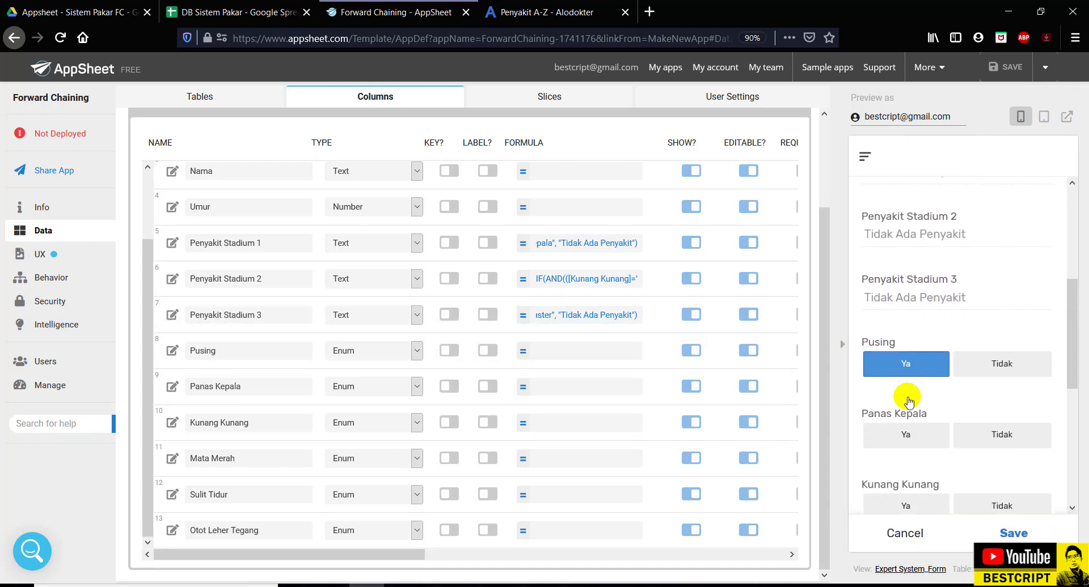
scroll(908, 402, down, 3)
click(902, 235)
scroll(904, 236, down, 2)
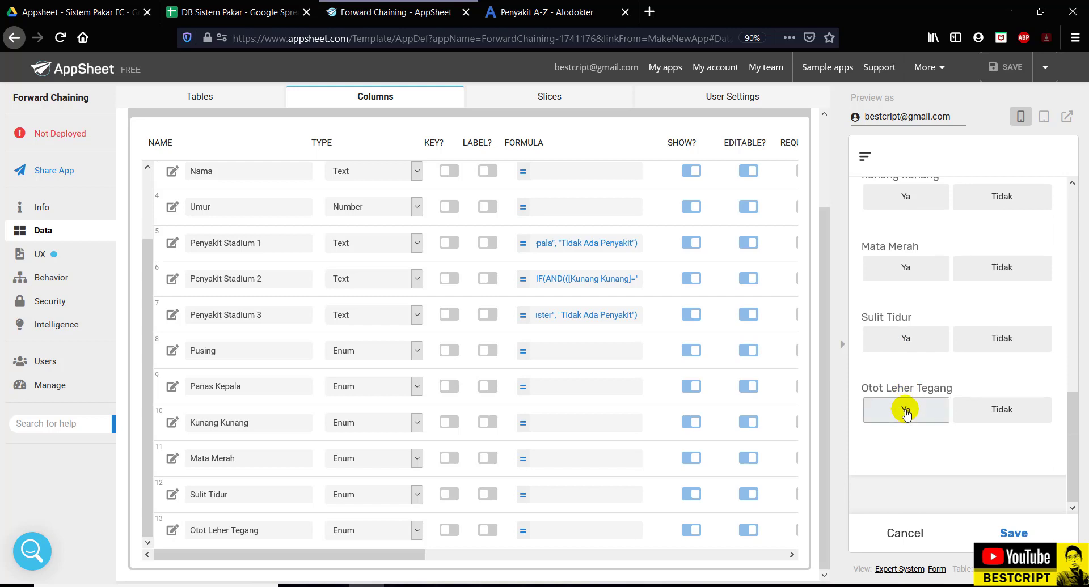
click(905, 410)
scroll(905, 411, up, 5)
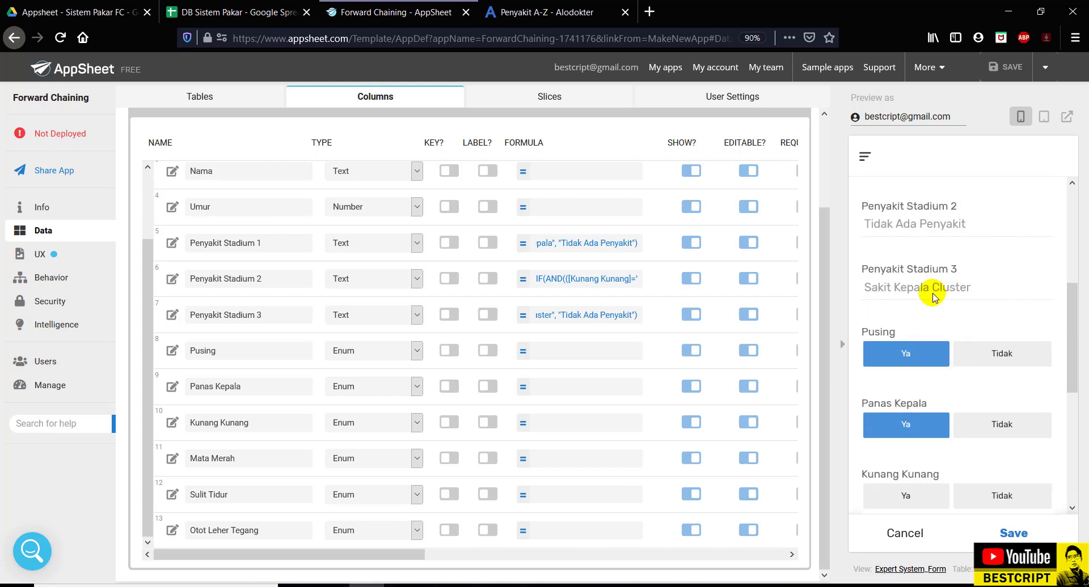
- Set Kunang Kunang, Mata Merah and Sulit Tidur to Ya in the preview form and check the diagnoses for all three stadiums
click(897, 361)
scroll(904, 359, down, 3)
scroll(904, 352, up, 3)
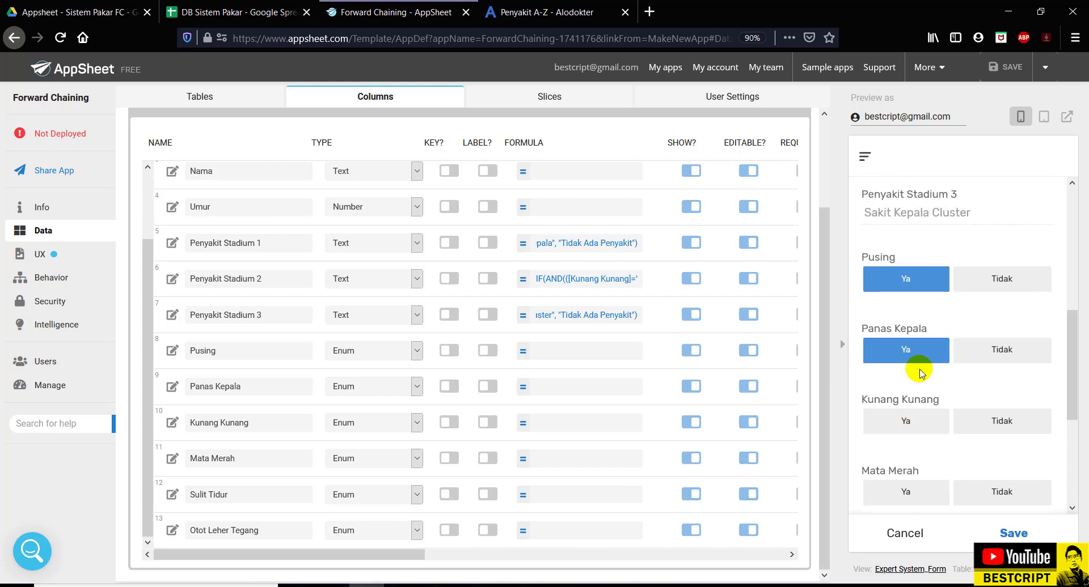
scroll(904, 357, down, 1)
click(909, 342)
click(905, 417)
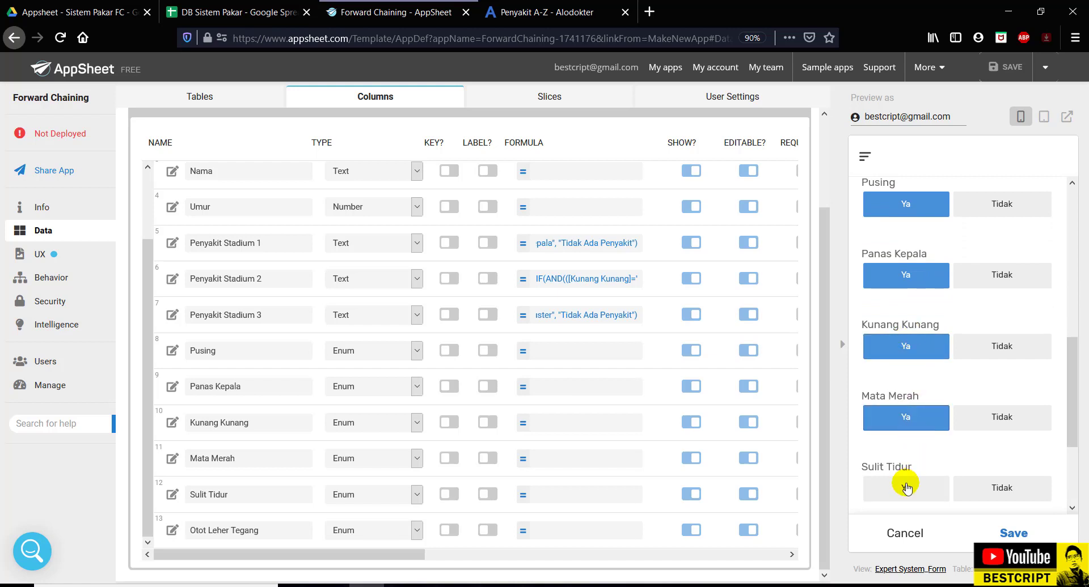
click(904, 486)
scroll(904, 452, down, 3)
click(907, 417)
scroll(908, 417, up, 5)
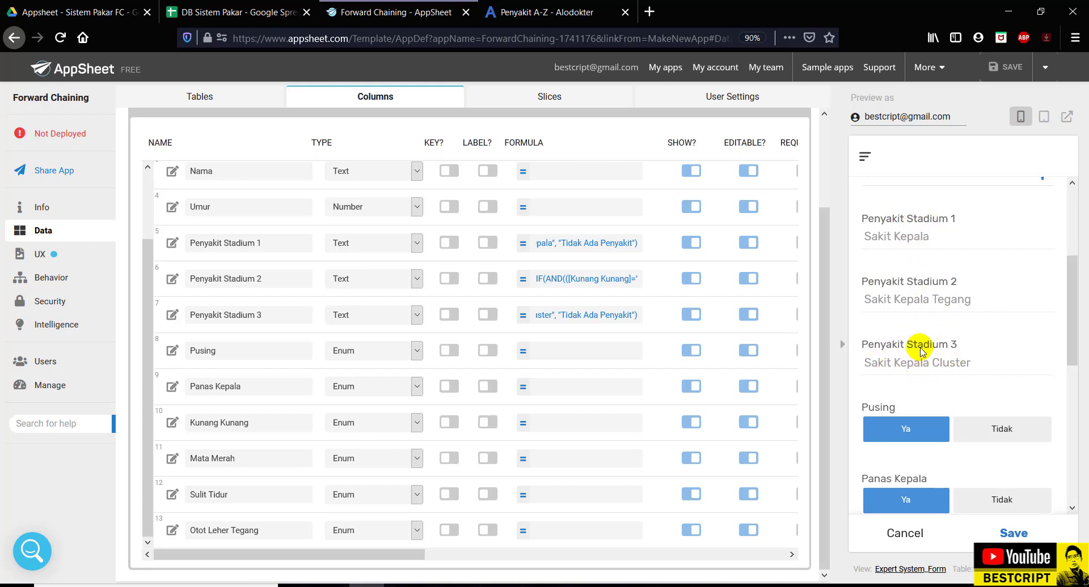
- Fill in Kode P01, the patient's name and Umur 24 in the preview form, and save the record
scroll(920, 352, up, 3)
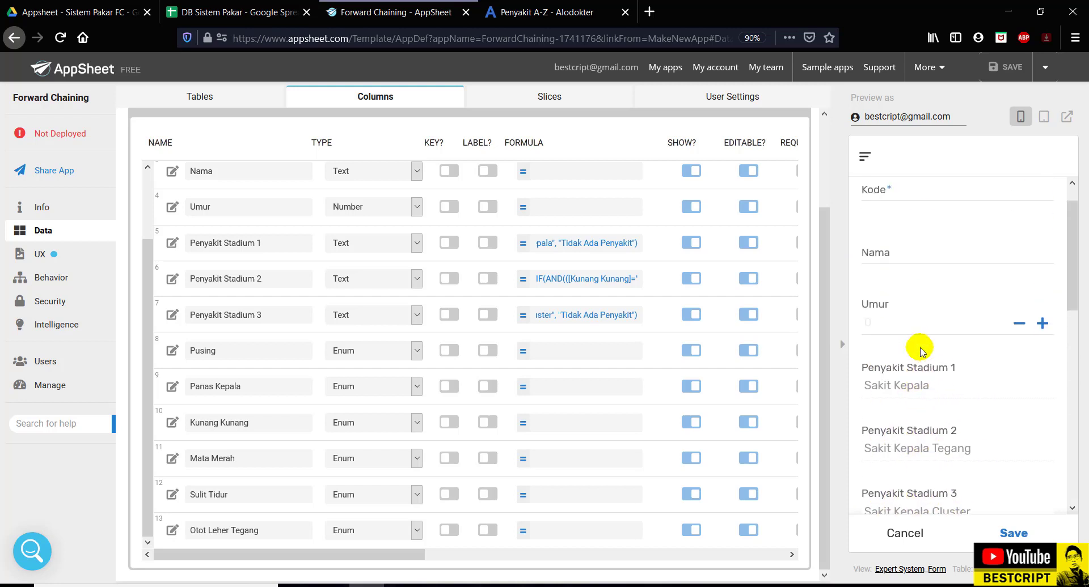
click(893, 192)
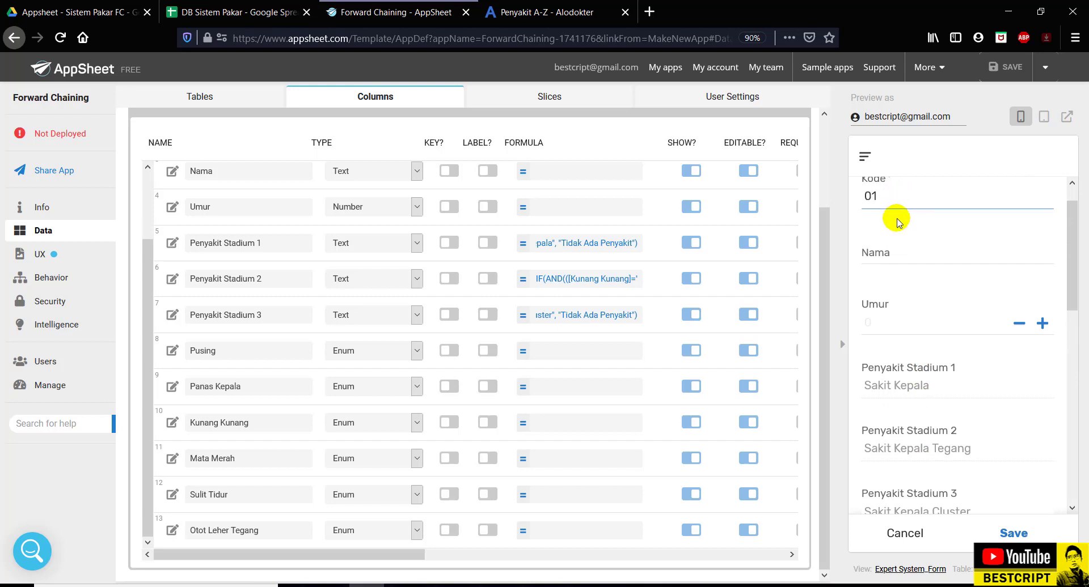
drag(881, 200, 843, 197)
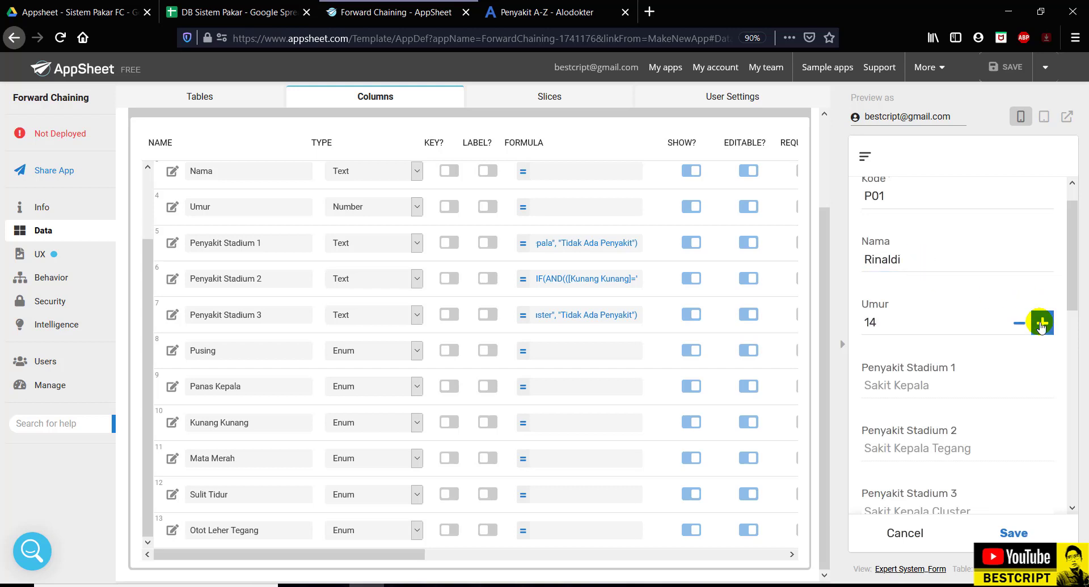
scroll(1028, 318, down, 10)
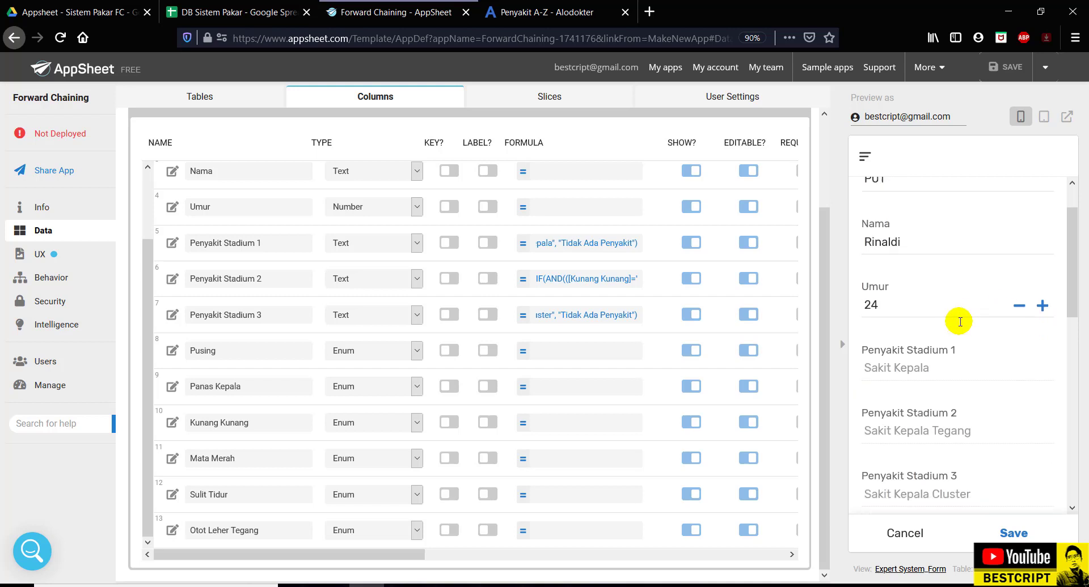
click(1010, 534)
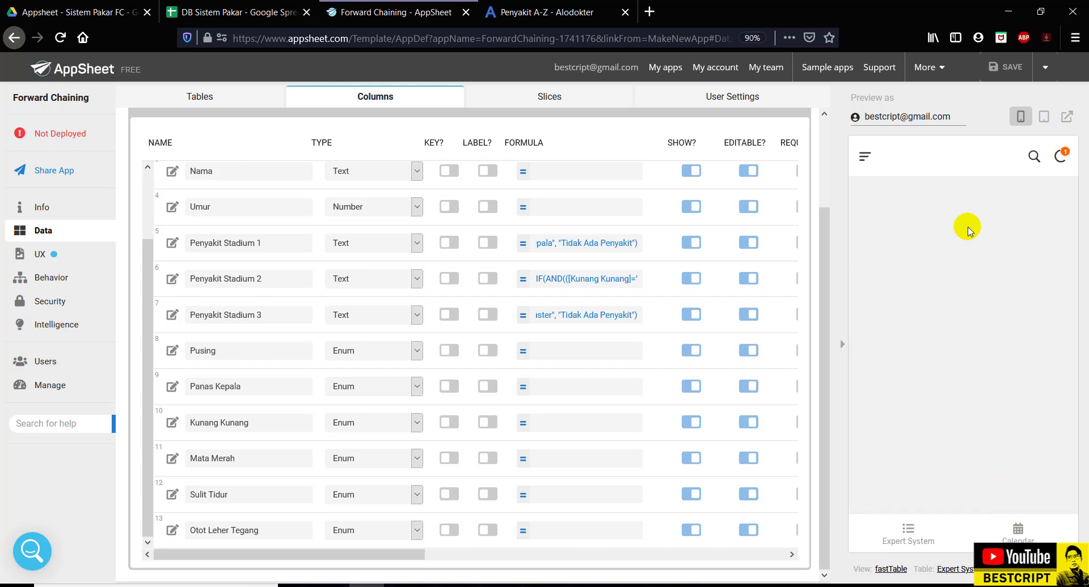
- Show the Expert System list in the preview and inspect the saved record in the DB Sistem Pakar spreadsheet in Google Sheets
click(906, 532)
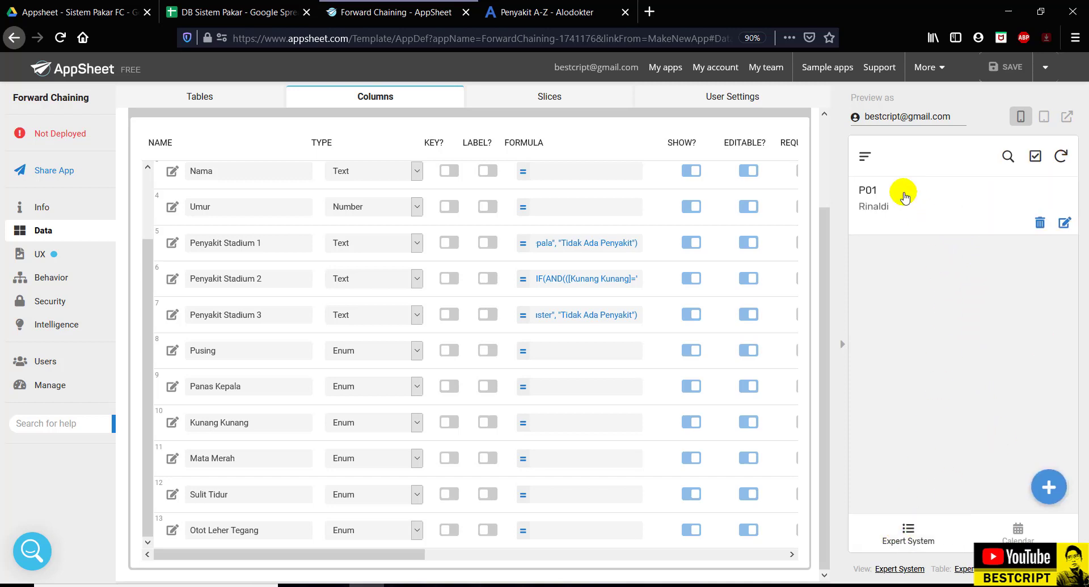
click(232, 5)
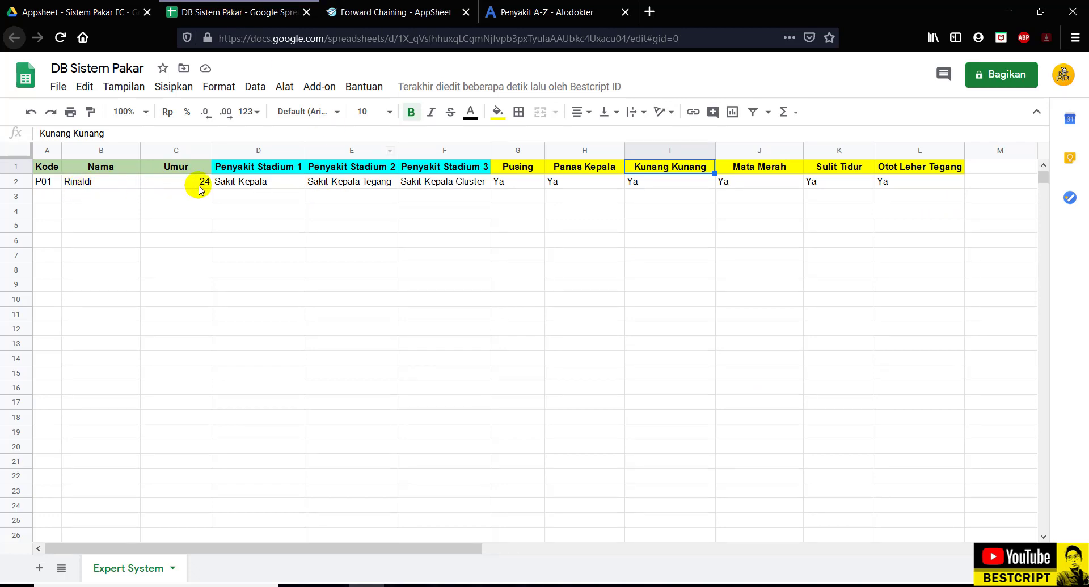
click(261, 188)
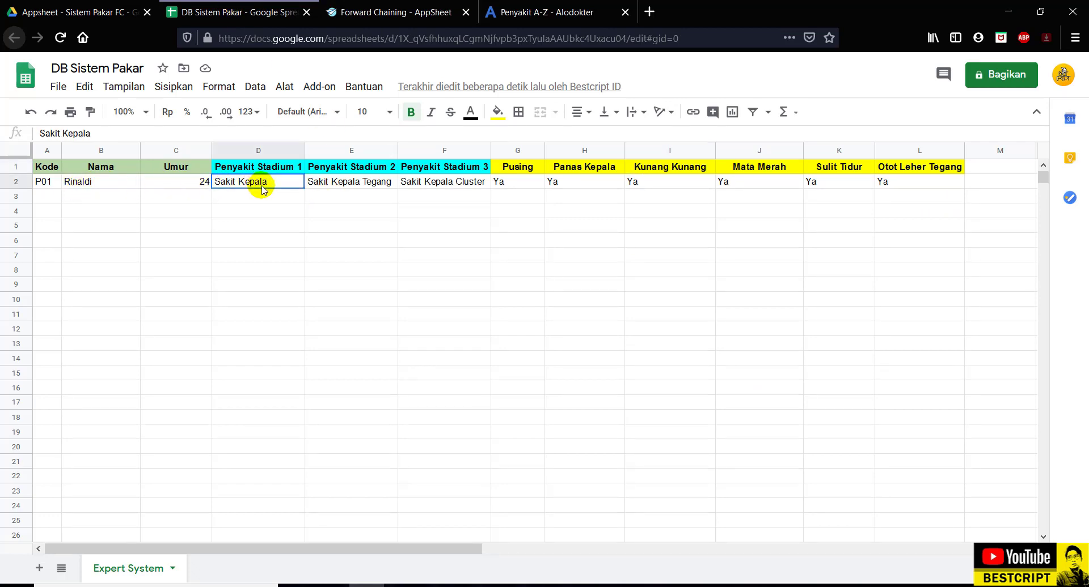
- Return to AppSheet and start a new record in the preview with Kode P02, the patient's name and Umur 23
click(363, 11)
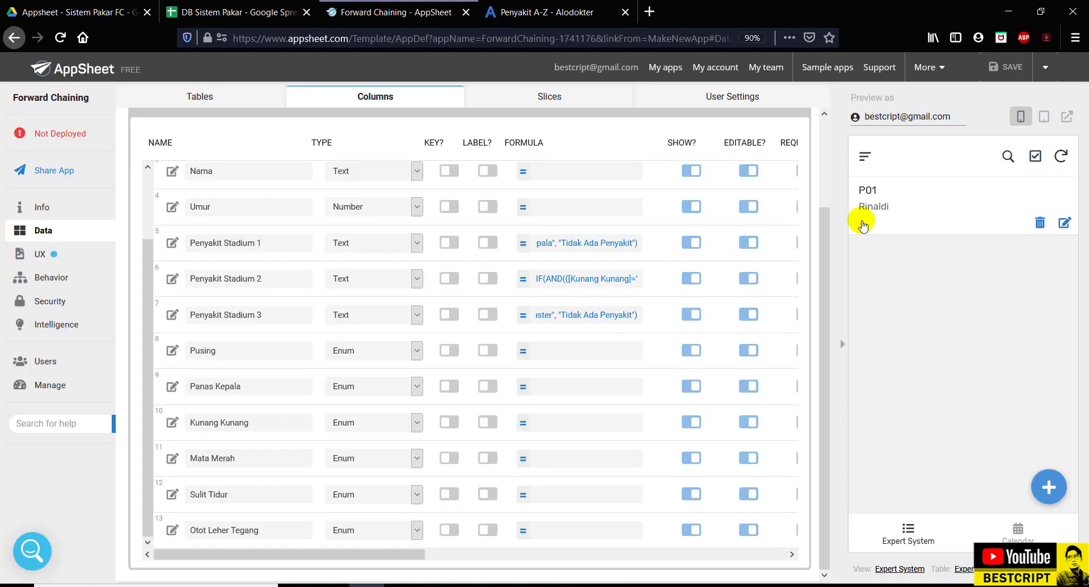
click(1056, 493)
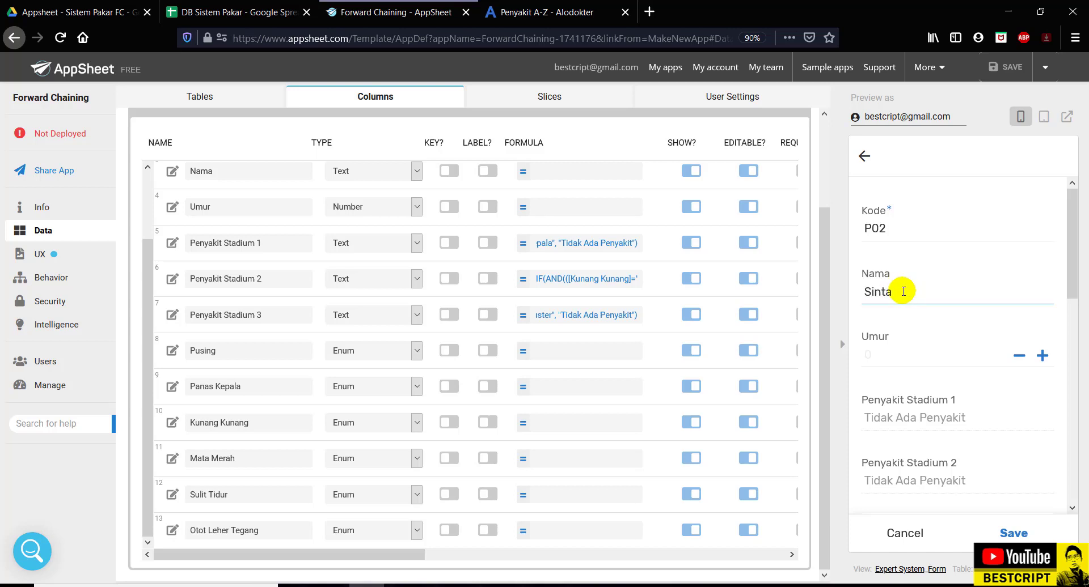
click(953, 354)
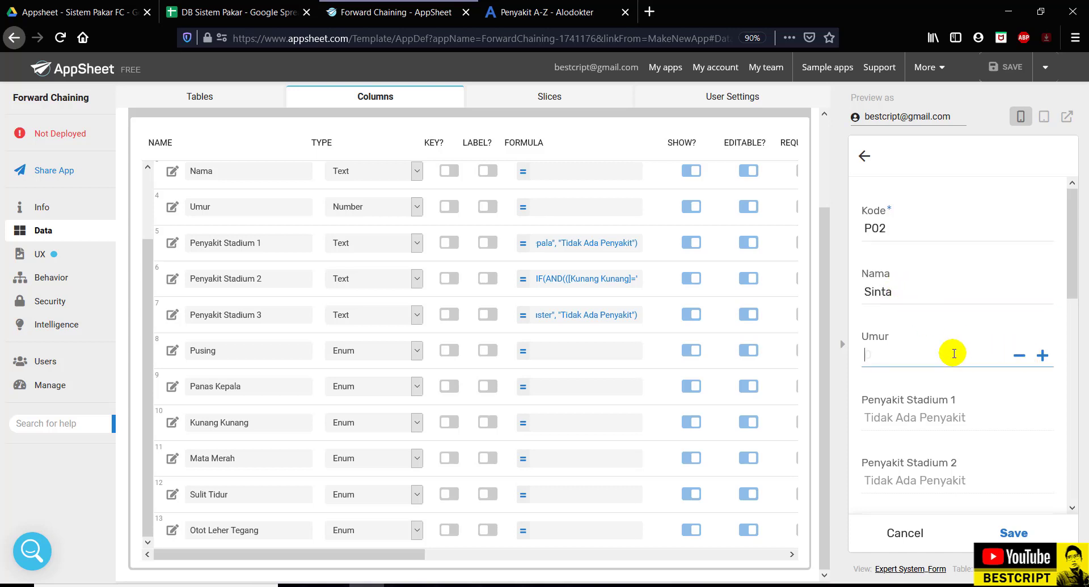
text(23)
- Set Pusing, Kunang Kunang, Mata Merah and Otot Leher Tegang to Ya in the preview form and check the three Penyakit Stadium diagnoses
scroll(912, 347, down, 5)
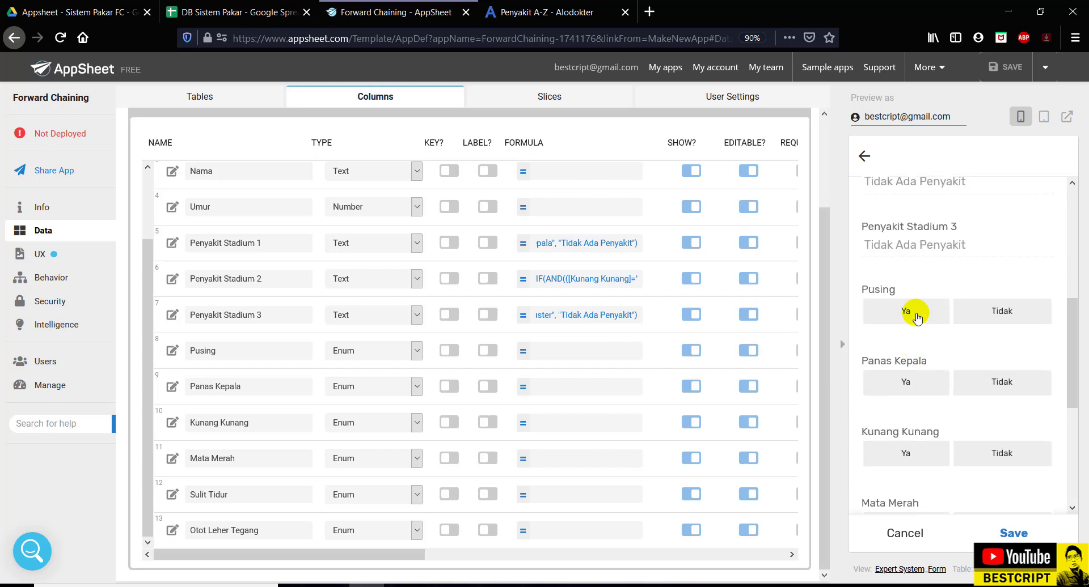
click(916, 314)
scroll(910, 309, down, 3)
click(906, 303)
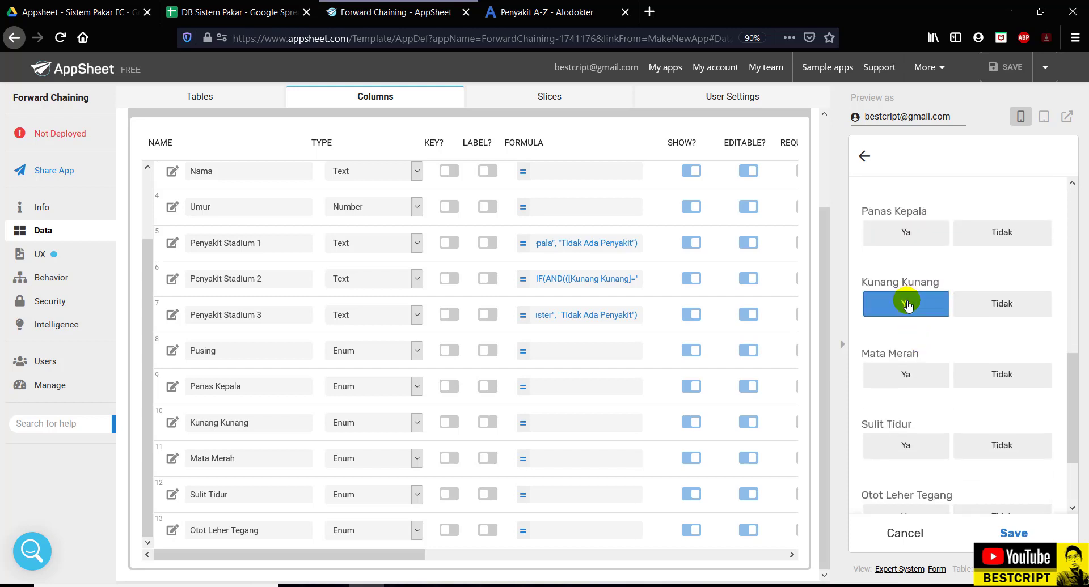
click(904, 386)
scroll(908, 397, down, 2)
click(906, 404)
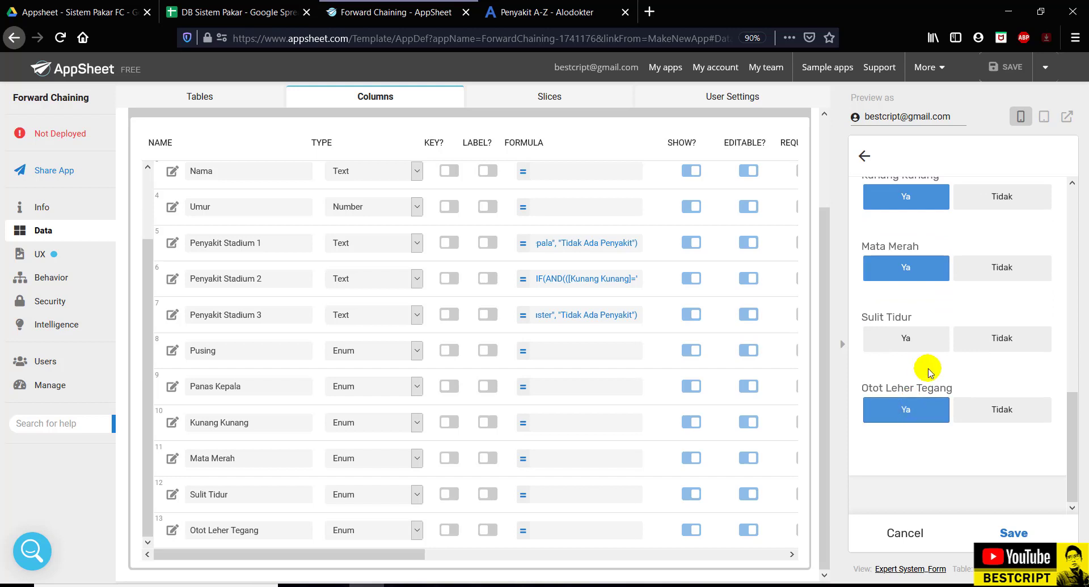
scroll(927, 343, up, 4)
scroll(933, 349, up, 3)
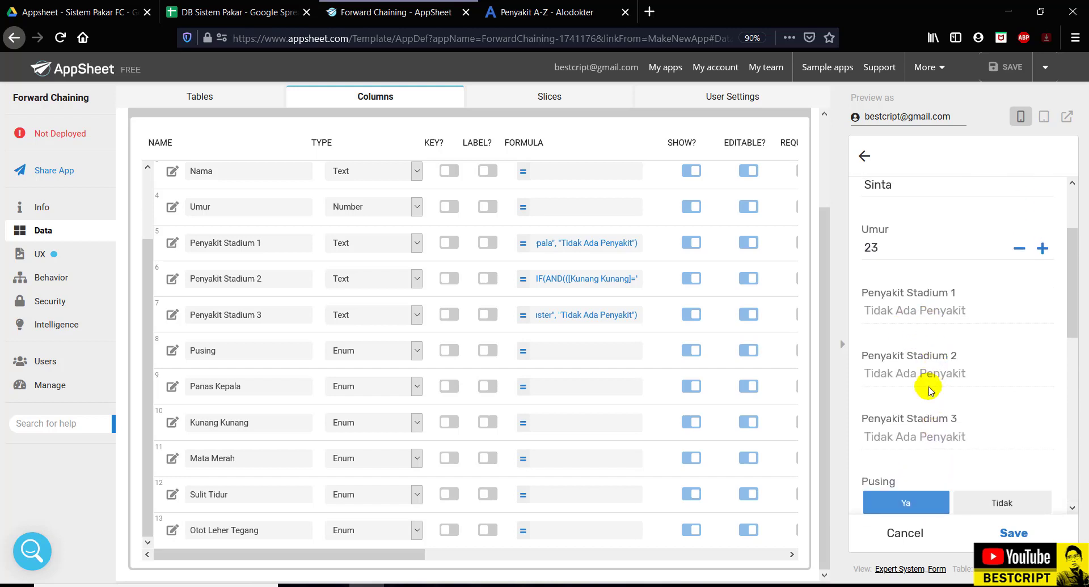
- Set Panas Kepala to Ya as well, check the three diagnoses again and save the P02 record
scroll(929, 380, down, 4)
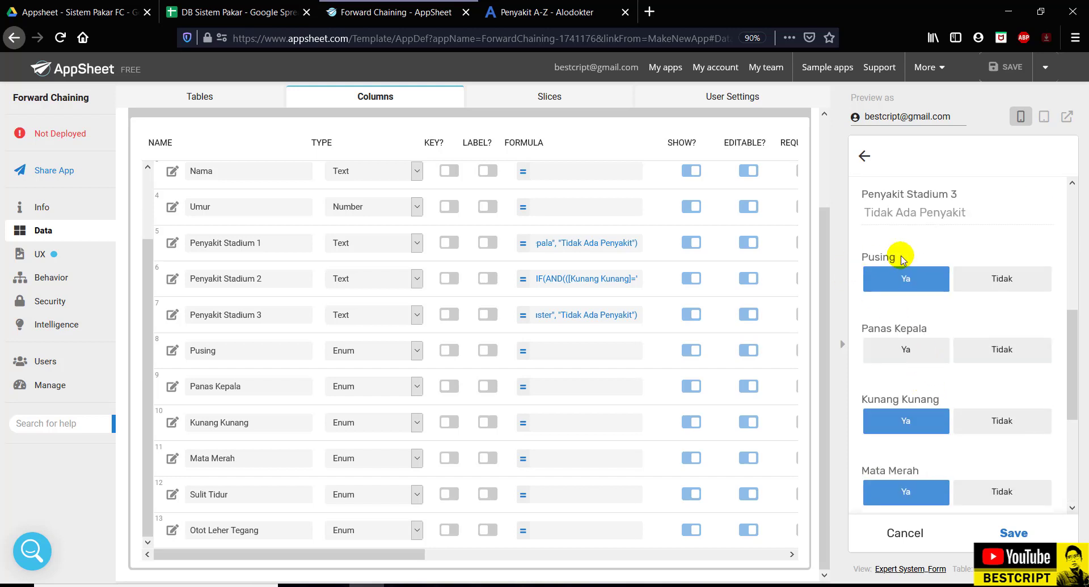
scroll(905, 261, up, 3)
scroll(907, 265, down, 3)
scroll(981, 352, down, 4)
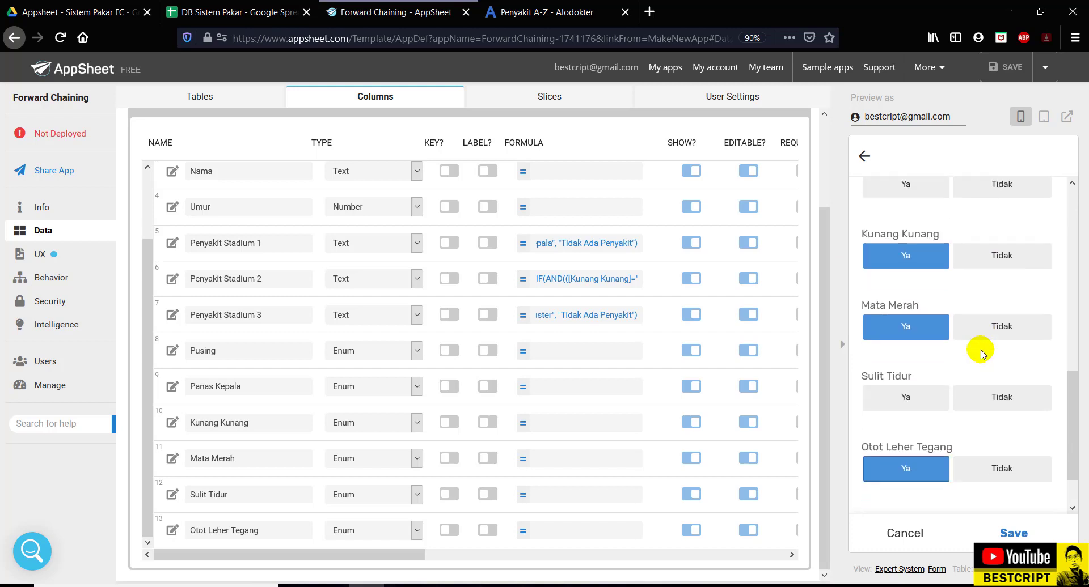
scroll(935, 343, up, 5)
click(906, 424)
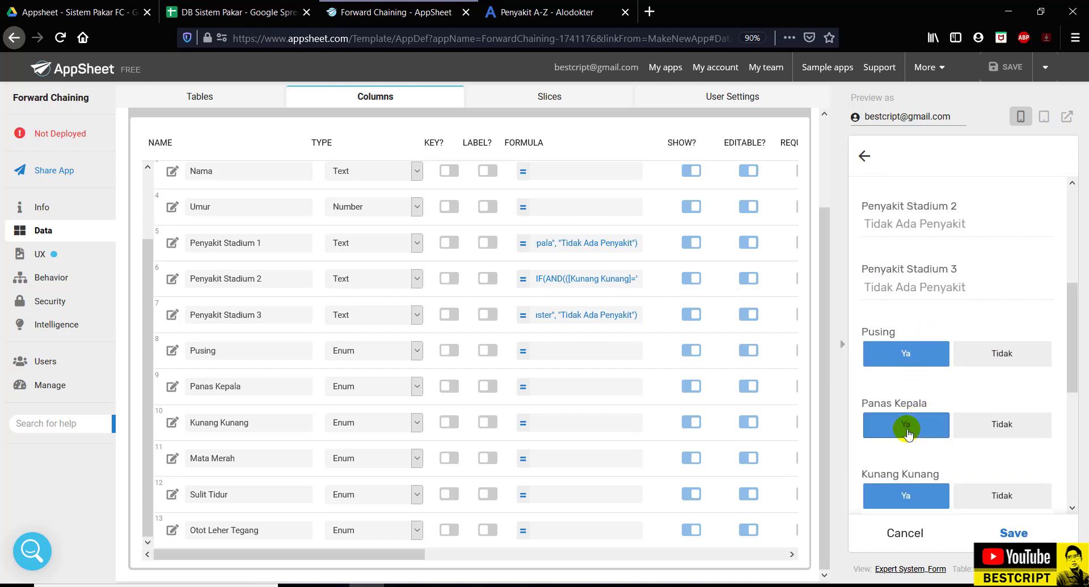
scroll(930, 340, up, 2)
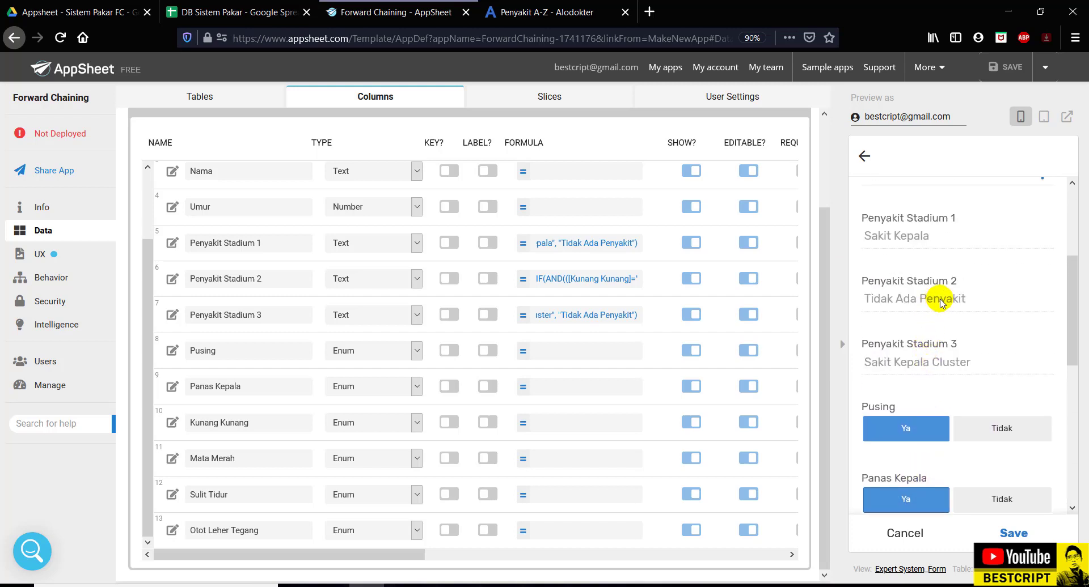
scroll(1029, 464, down, 1)
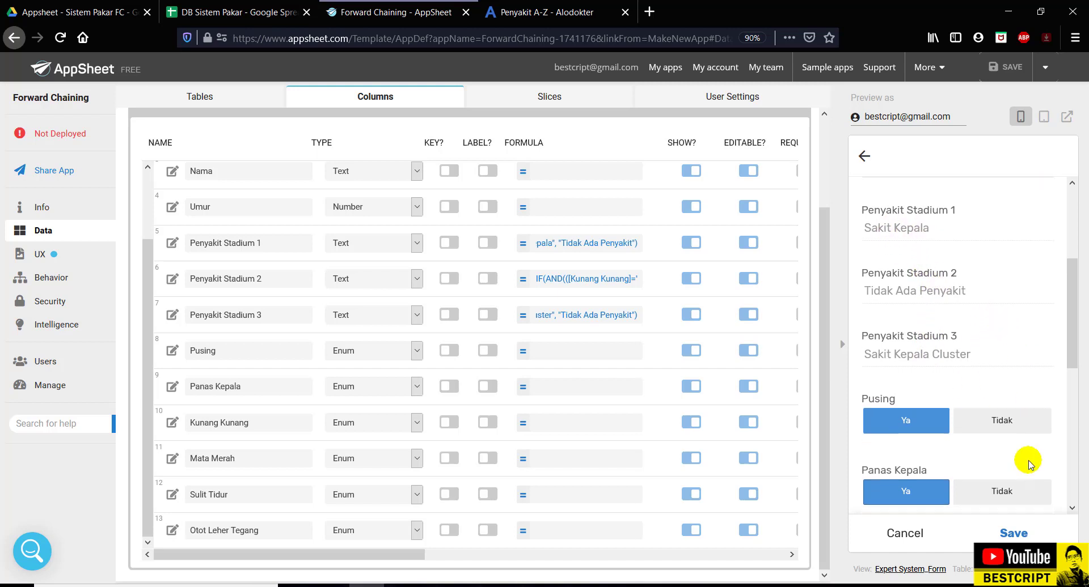
scroll(1029, 464, down, 3)
click(1014, 534)
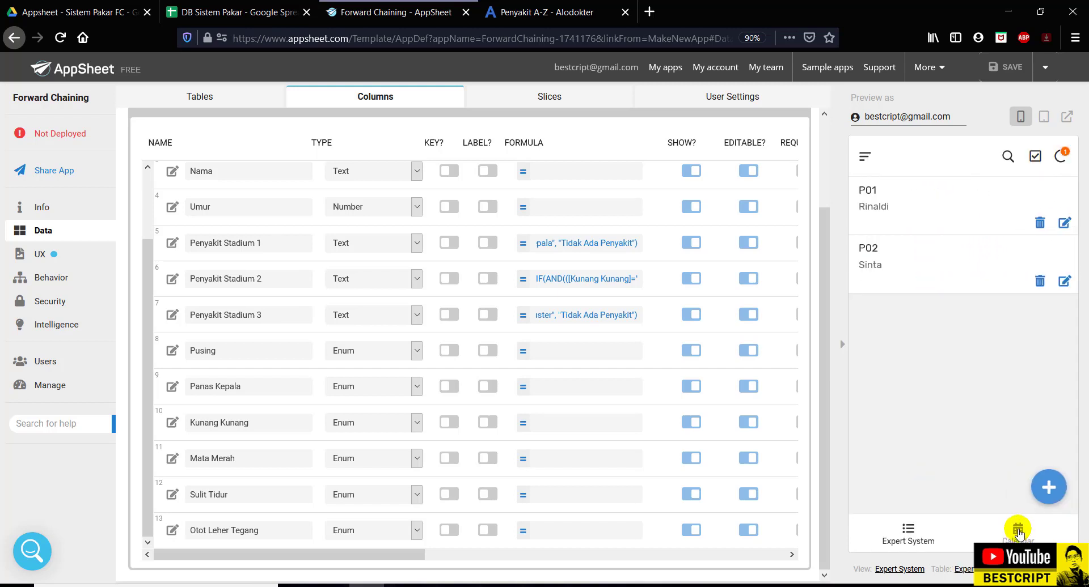
- Inspect the P02 row and its Sulit Tidur cell in the DB Sistem Pakar spreadsheet in Google Sheets, and return to AppSheet
click(259, 5)
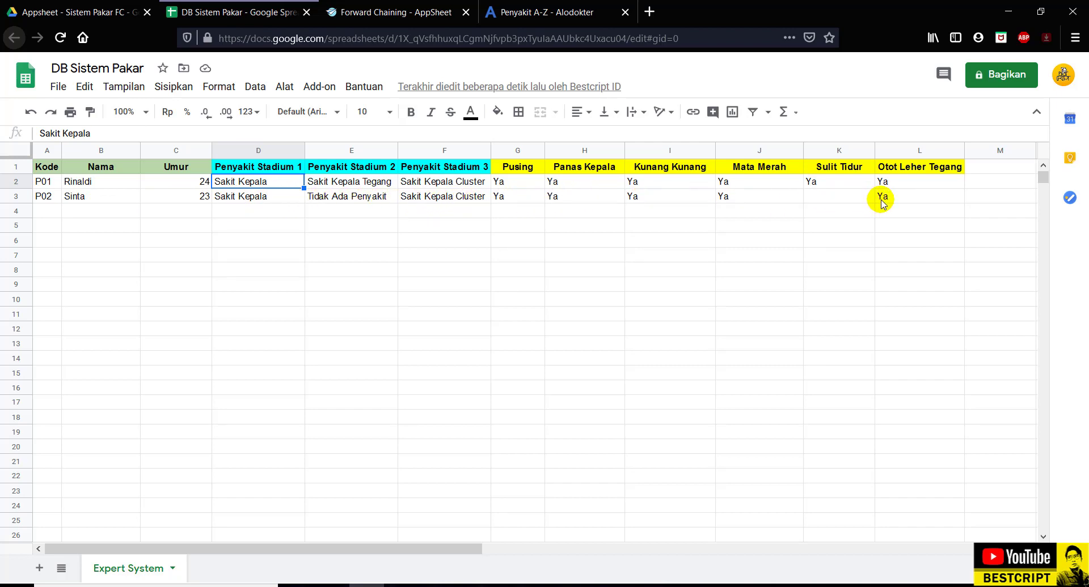
click(822, 201)
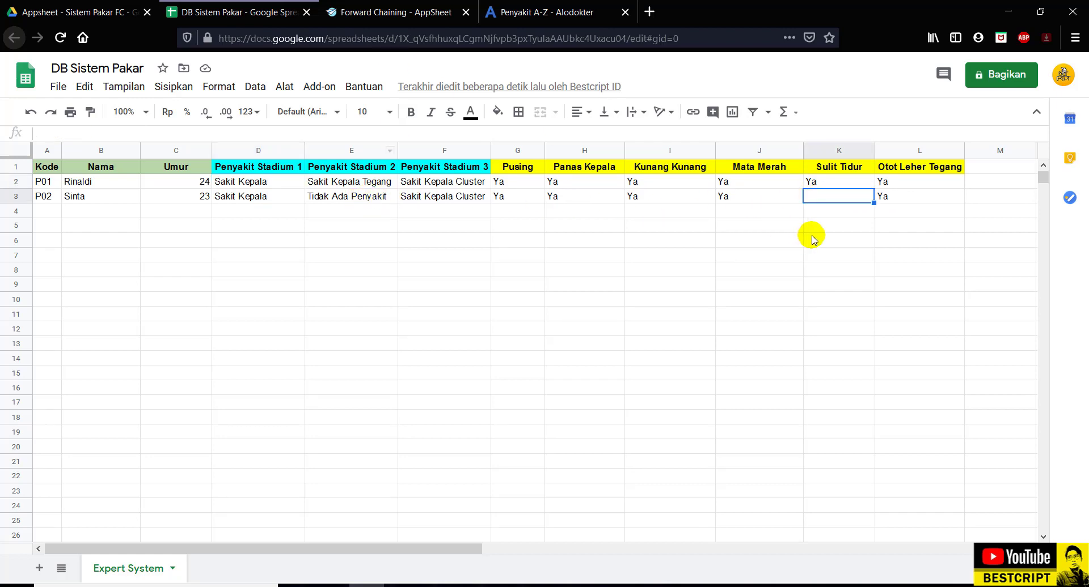
click(377, 12)
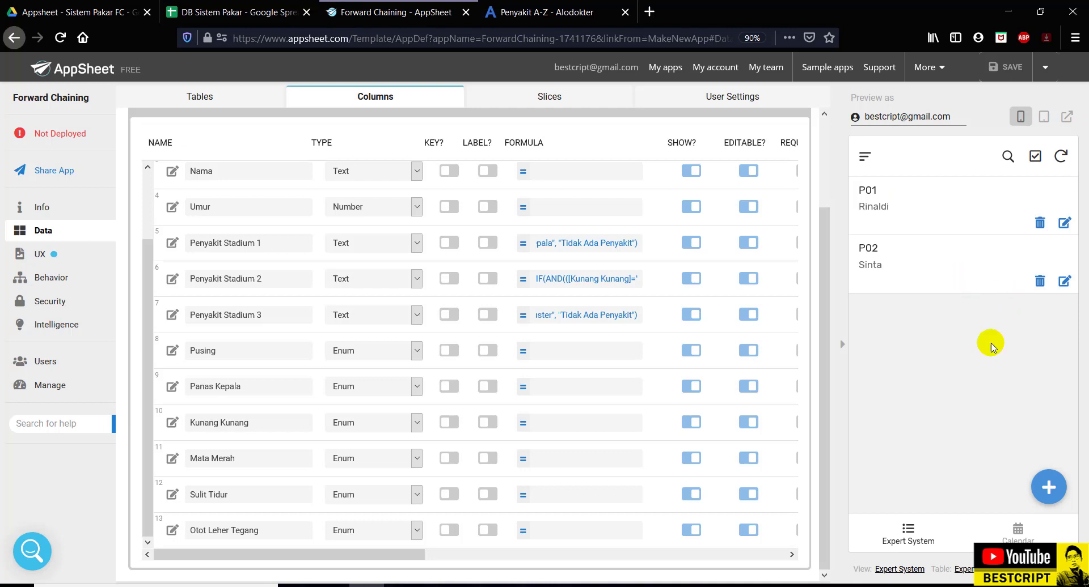
- Start a new record with Pusing, Kunang Kunang, Mata Merah and Otot Leher Tegang set to Ya, and Panas Kepala and Sulit Tidur to Tidak
click(1048, 487)
scroll(942, 405, down, 5)
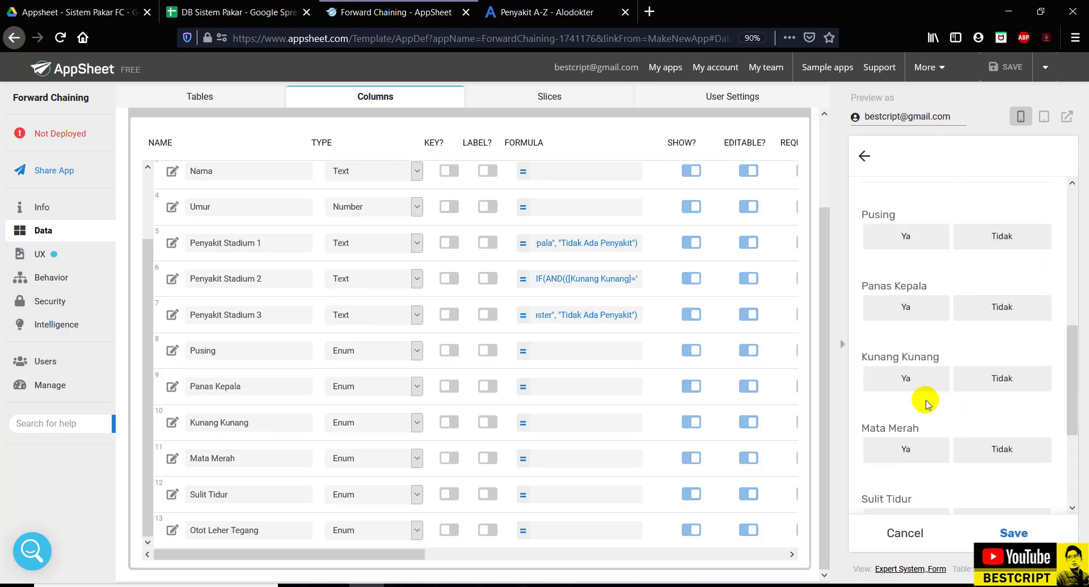
click(904, 237)
click(989, 306)
click(913, 391)
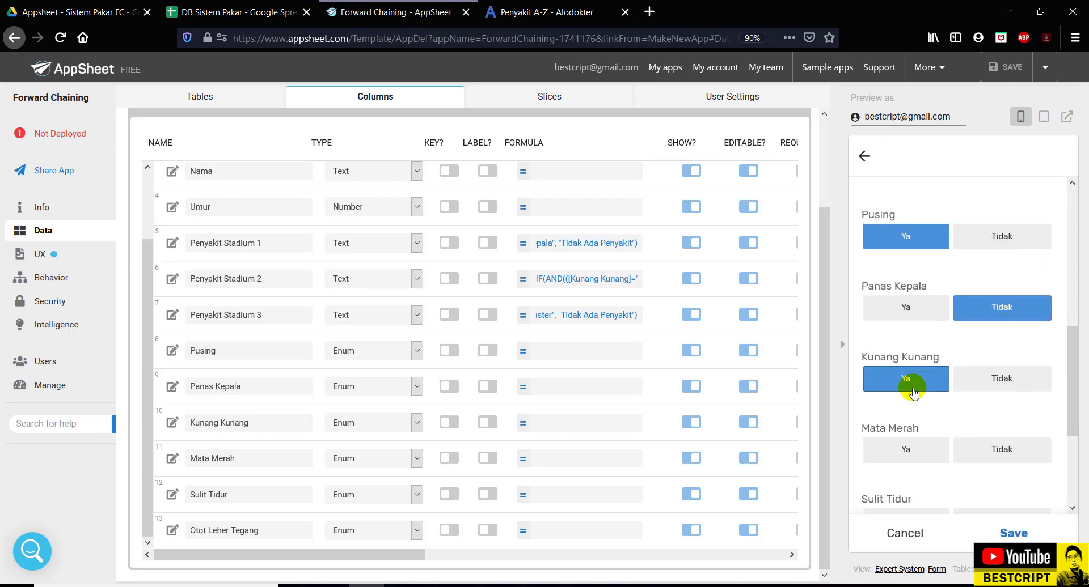
click(910, 451)
scroll(964, 397, down, 3)
click(1021, 336)
click(893, 413)
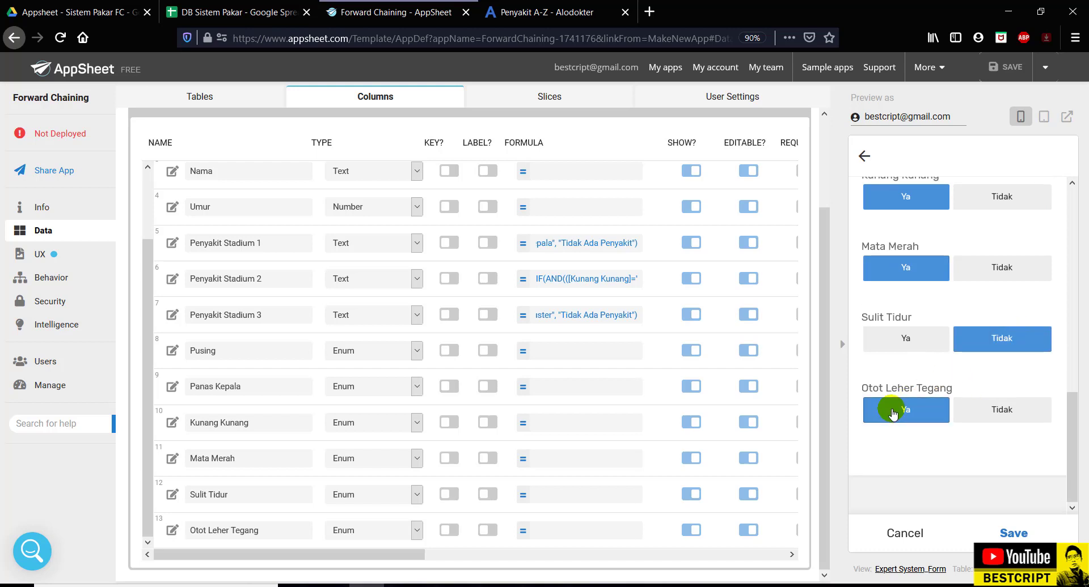
scroll(902, 392, up, 5)
scroll(918, 363, up, 3)
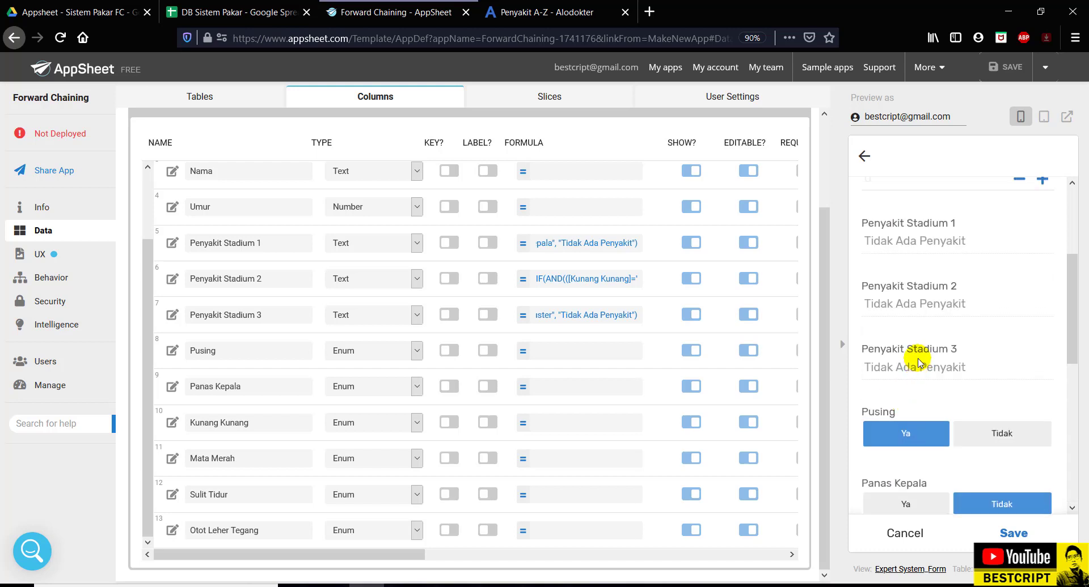
- Fill in Kode P03, the patient's name and Umur 30 in the preview form
click(899, 228)
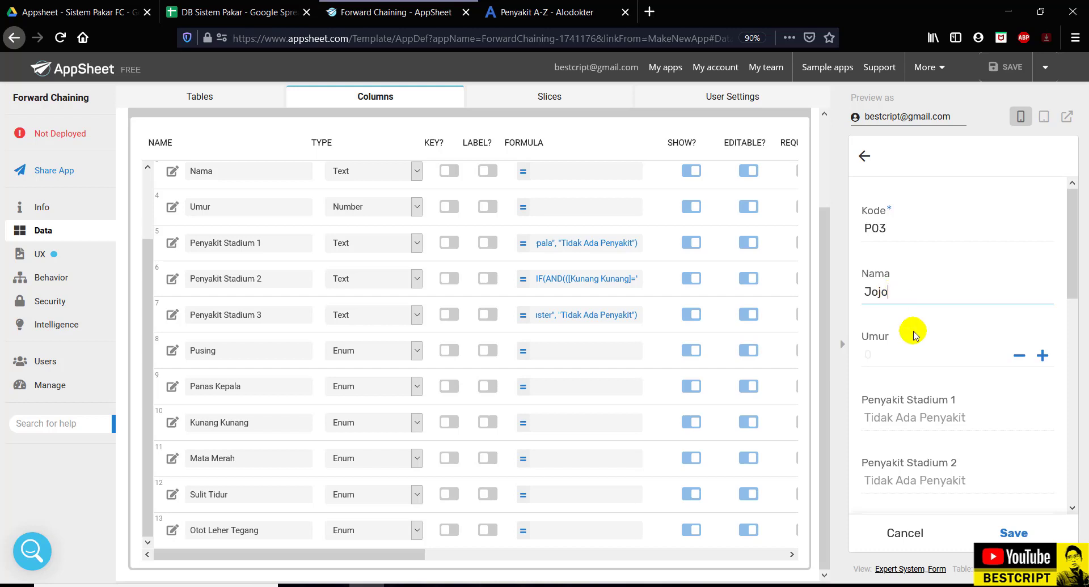
click(930, 361)
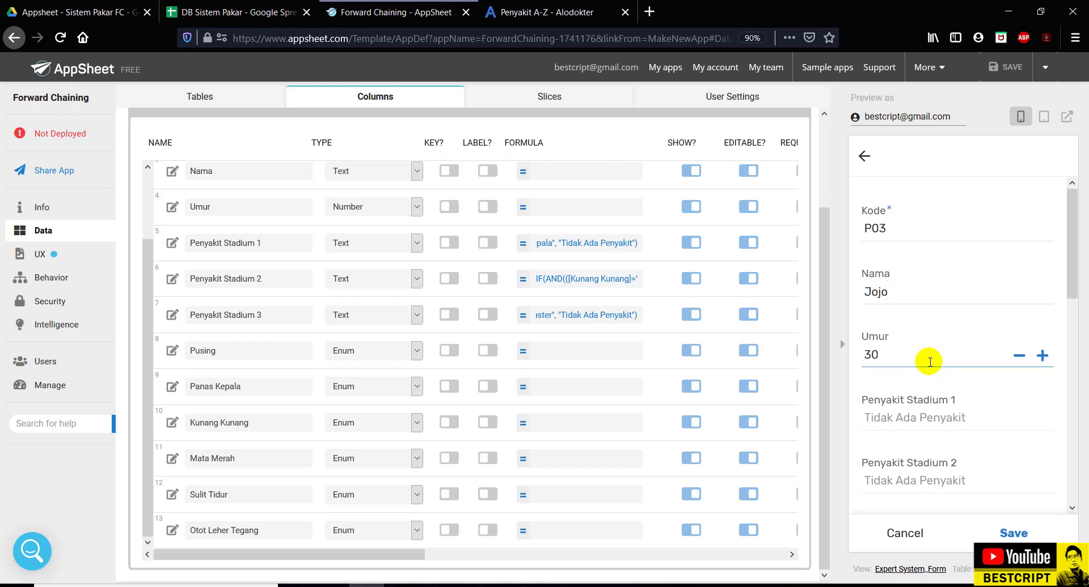
scroll(941, 380, down, 4)
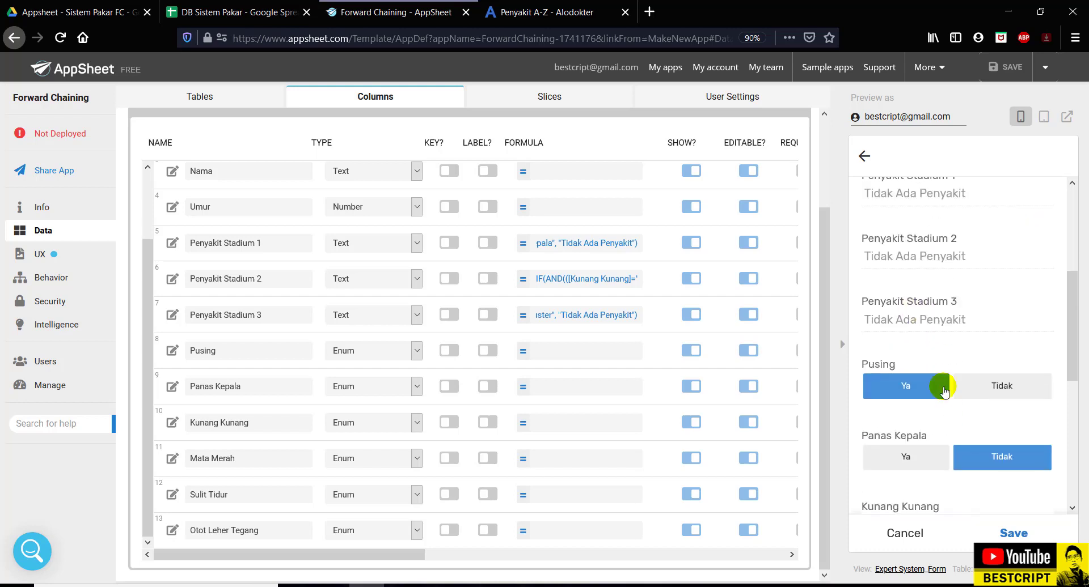
- Clear the Kunang Kunang and Pusing answers, set Panas Kepala to Ya, and check the diagnoses for the three stadiums
scroll(935, 332, down, 4)
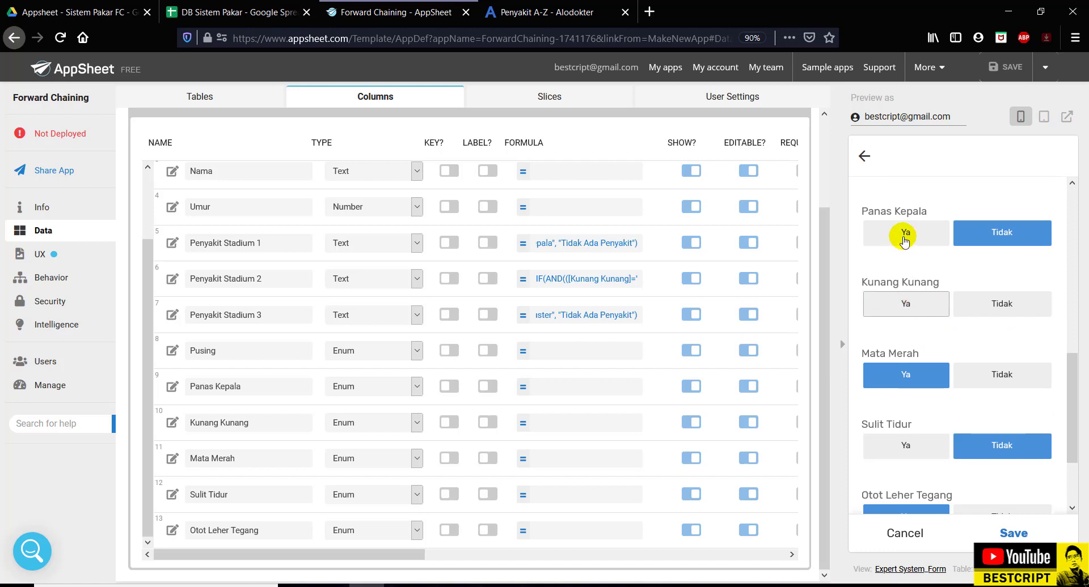
click(904, 233)
scroll(924, 272, up, 4)
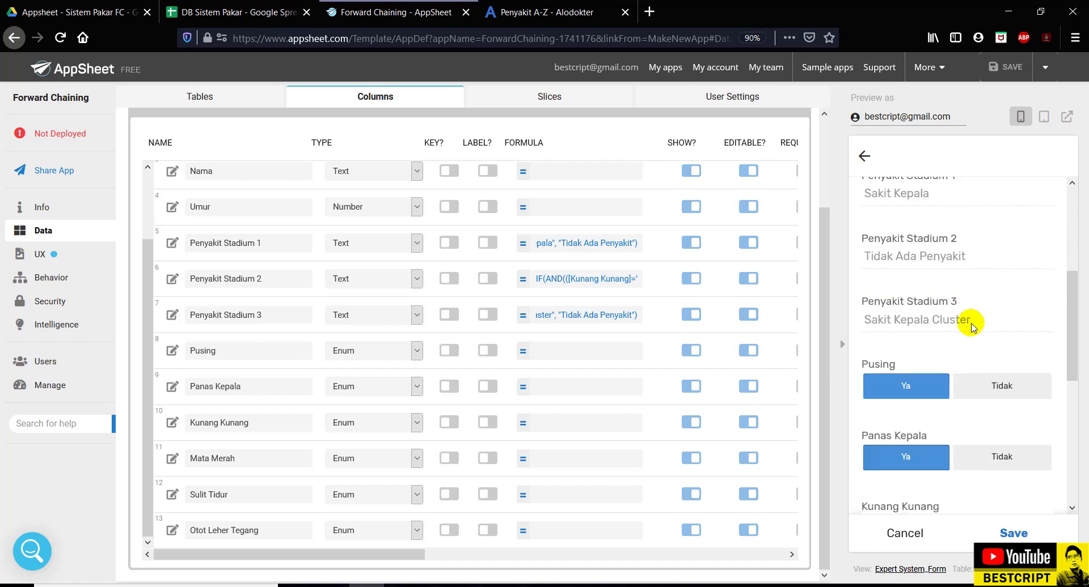
scroll(964, 326, down, 3)
click(898, 303)
click(903, 237)
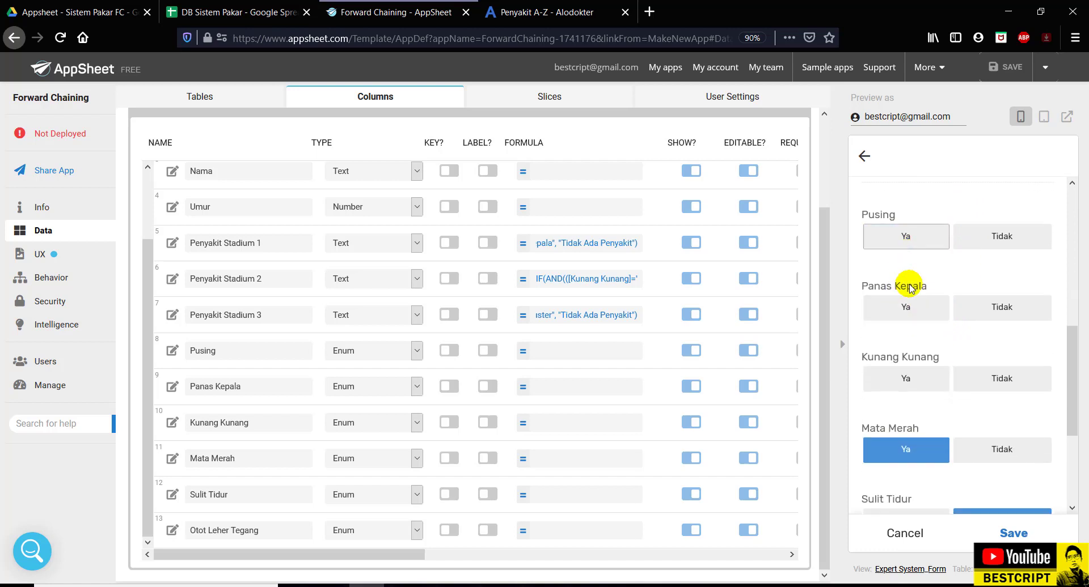
click(917, 315)
scroll(917, 314, up, 4)
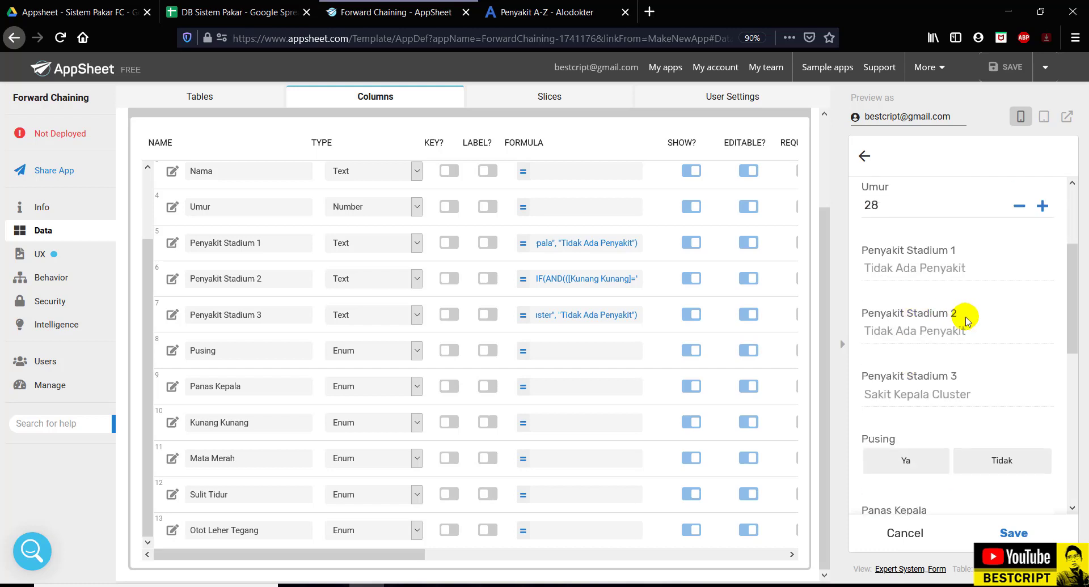
scroll(994, 462, down, 7)
scroll(1021, 317, up, 4)
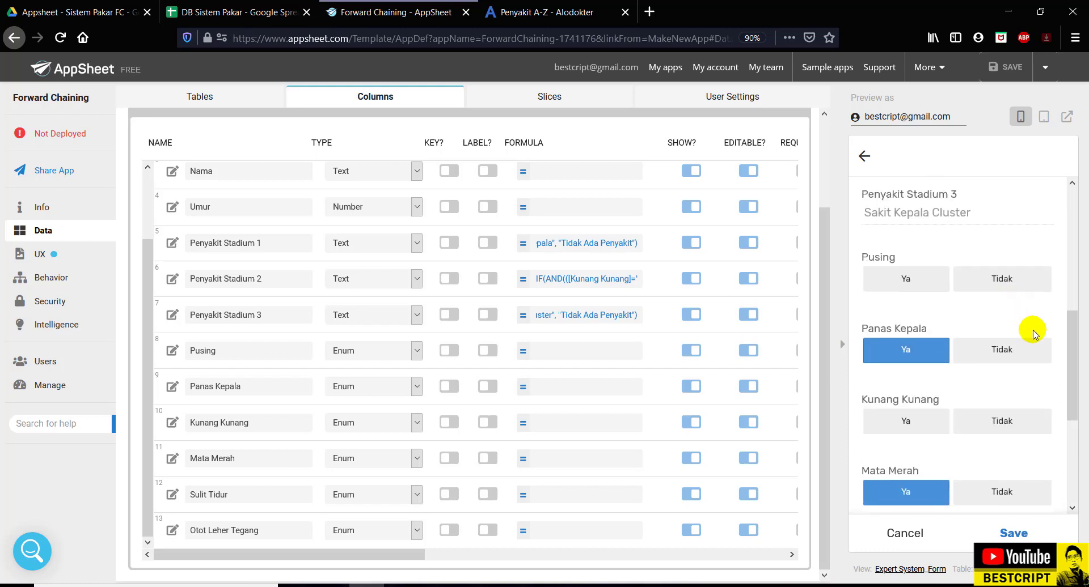
- Set Pusing and Kunang Kunang to Tidak and save the P03 record
click(1010, 278)
click(1016, 422)
scroll(1020, 426, down, 4)
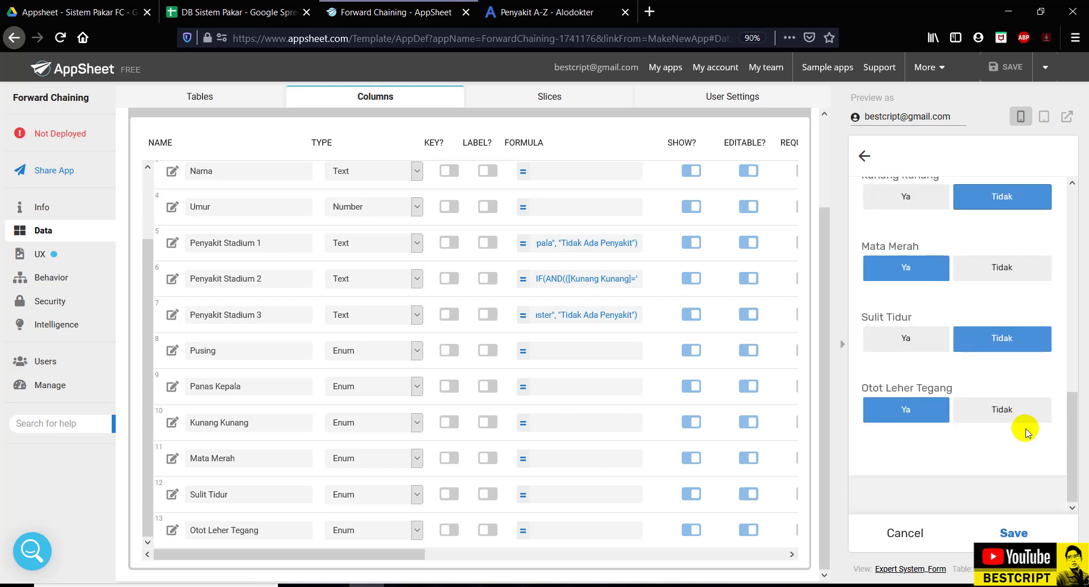
click(1015, 533)
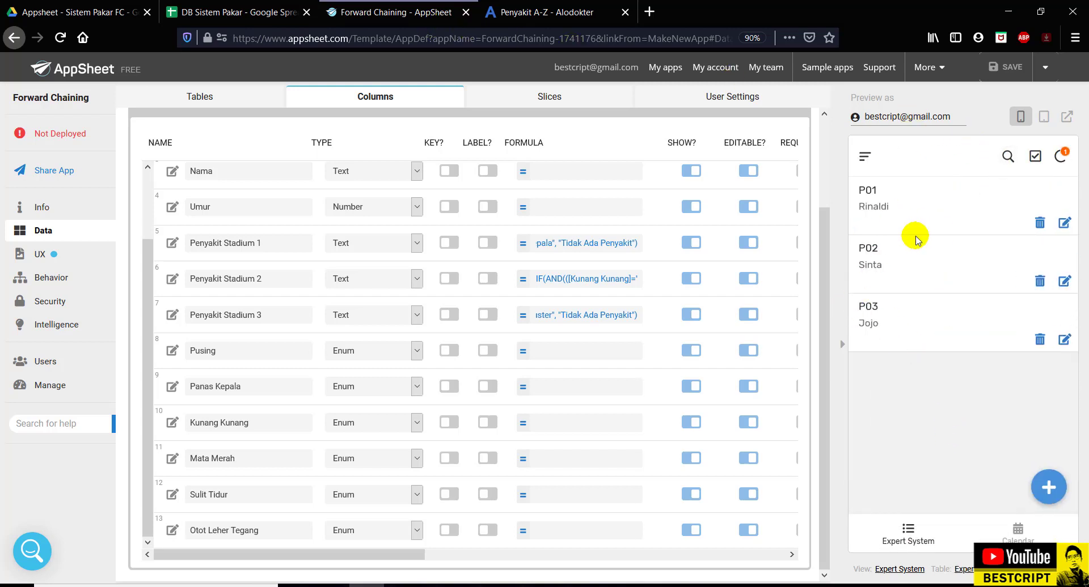
- Inspect the P03 row in the DB Sistem Pakar spreadsheet, and return to AppSheet to view the record list with its search closed
click(1012, 159)
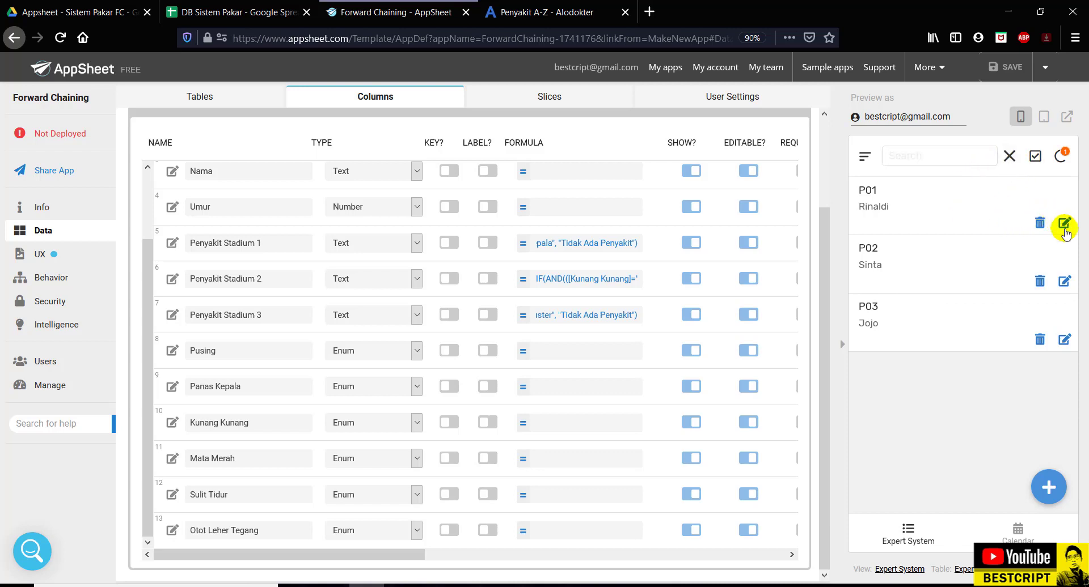
click(227, 8)
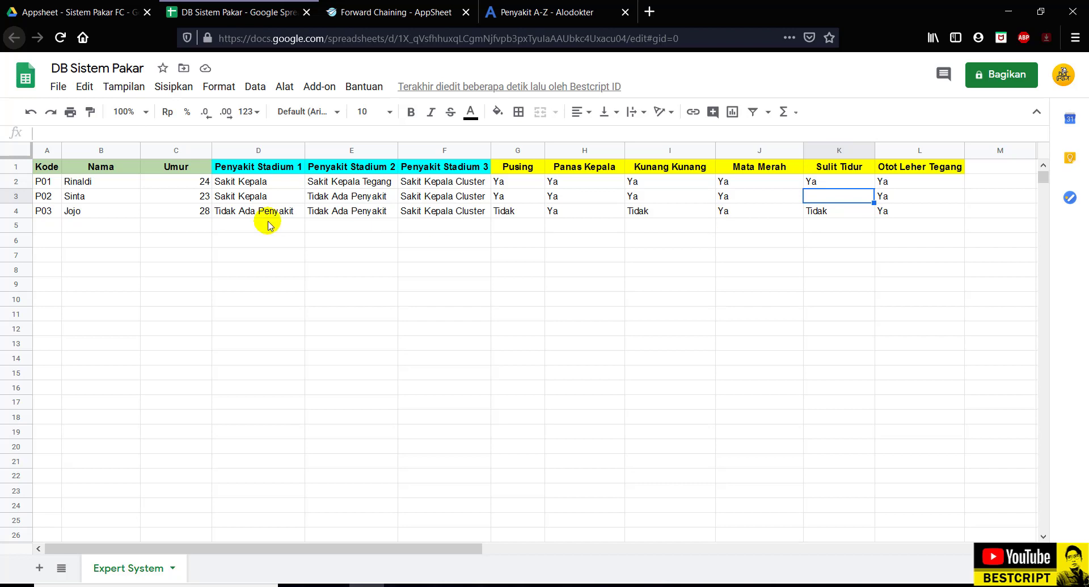
click(369, 22)
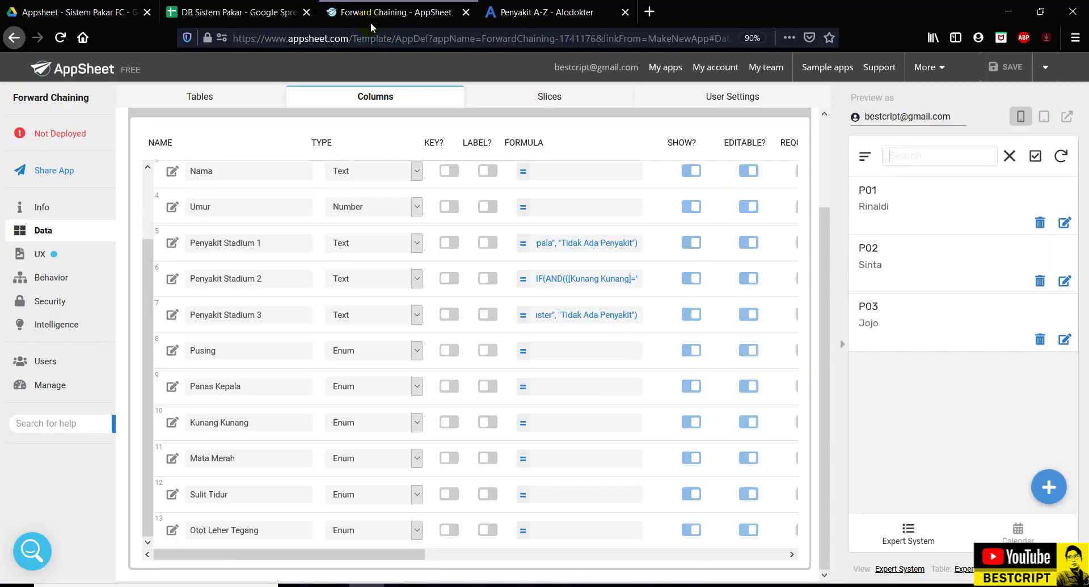
scroll(516, 307, up, 3)
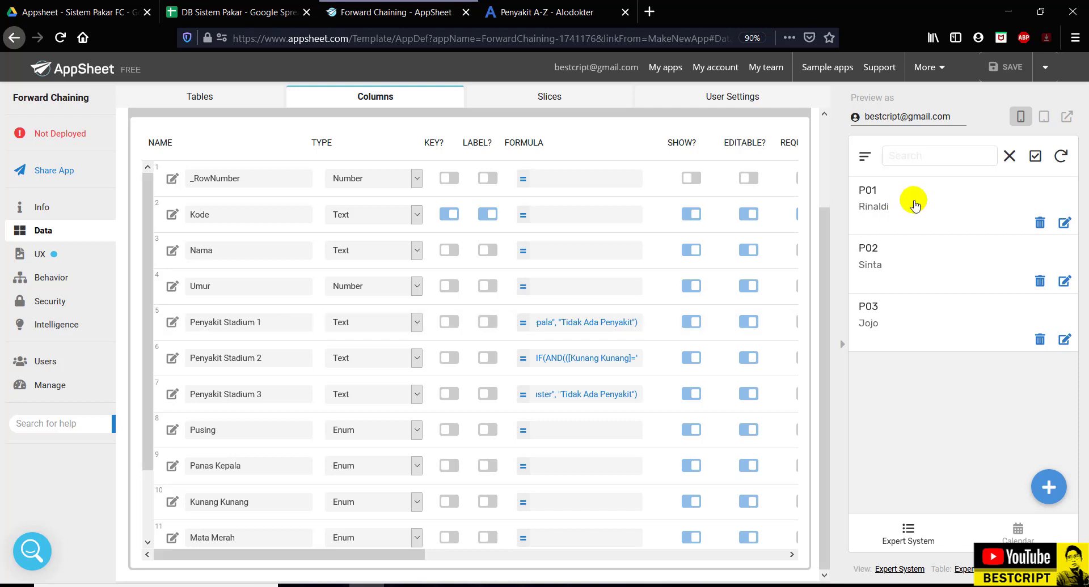
click(1010, 156)
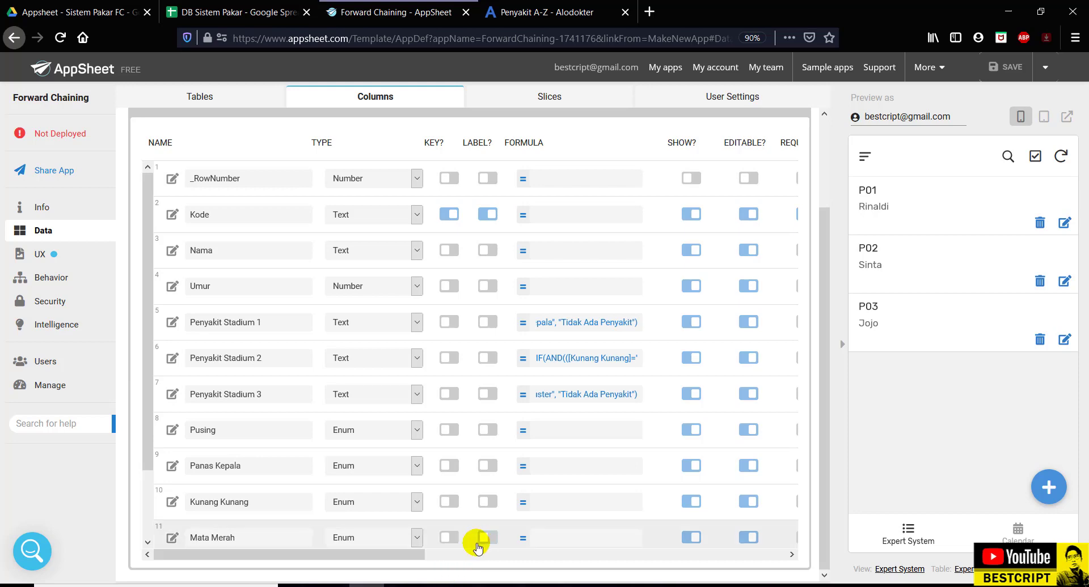
- Search Google for "if then appsheet" and look through the AppSheet Help Center results on conditional expressions
click(437, 586)
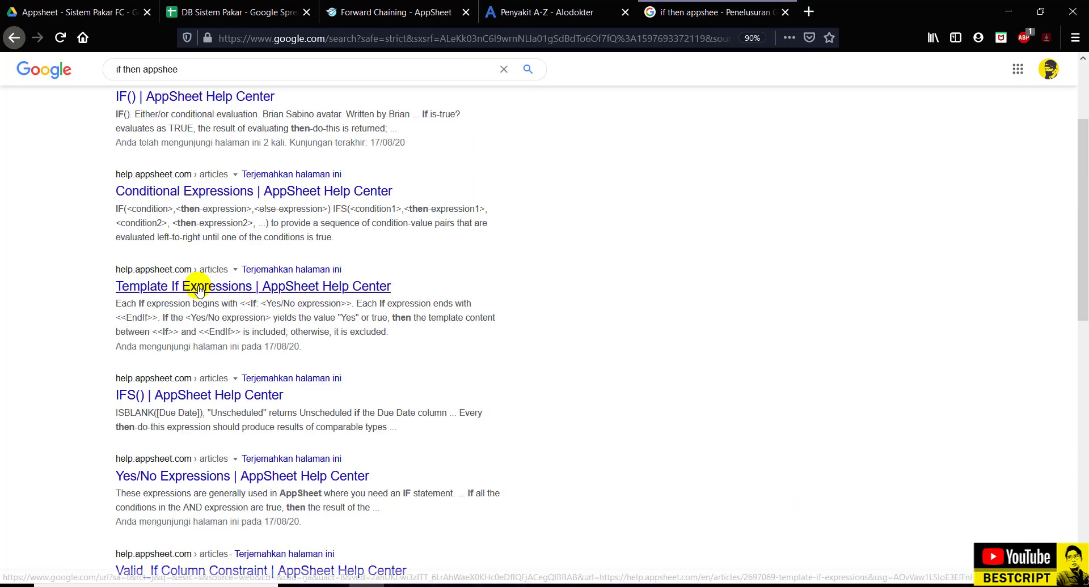
scroll(131, 284, up, 3)
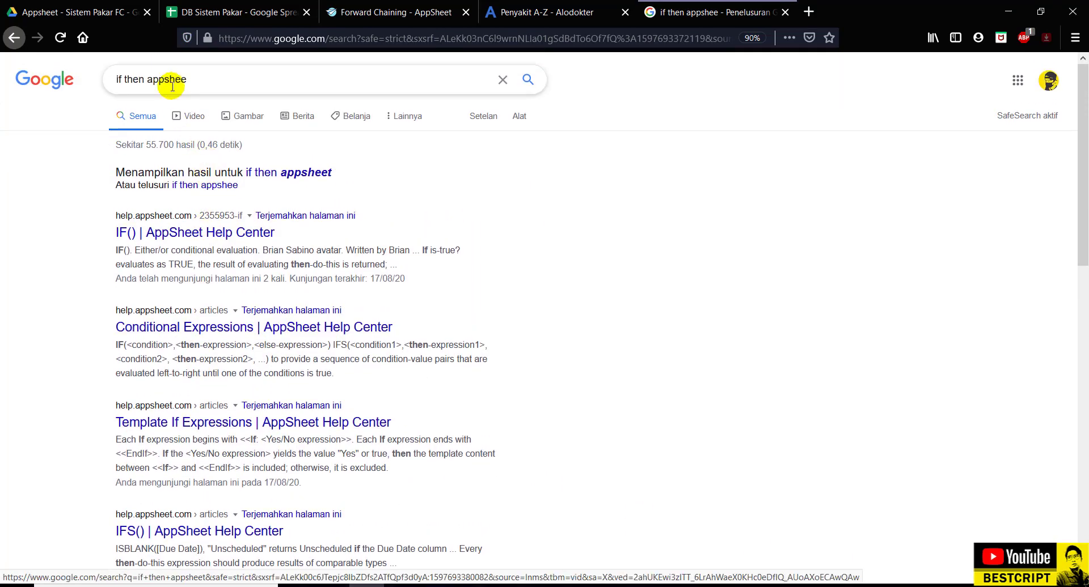
click(306, 172)
scroll(255, 318, down, 2)
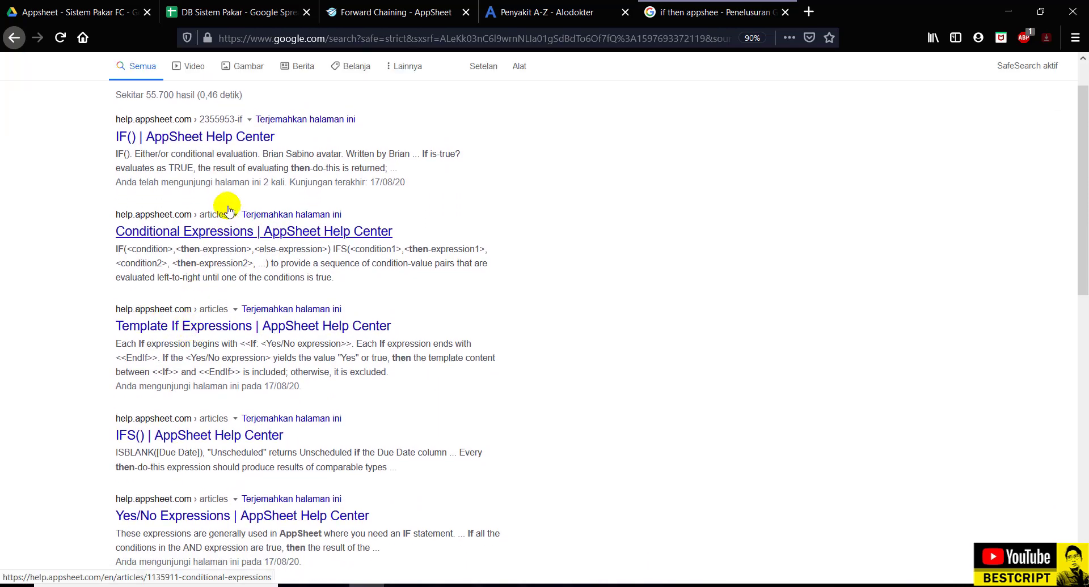
- Open the Template If Expressions help article and examine the nested If section's concise AND example
scroll(229, 211, up, 2)
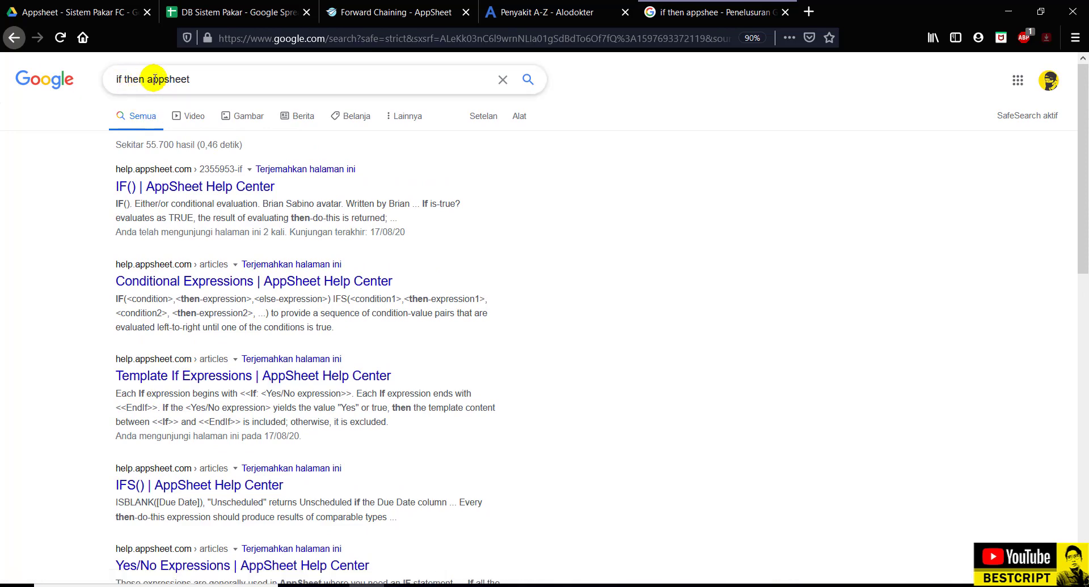
click(233, 374)
scroll(510, 318, down, 5)
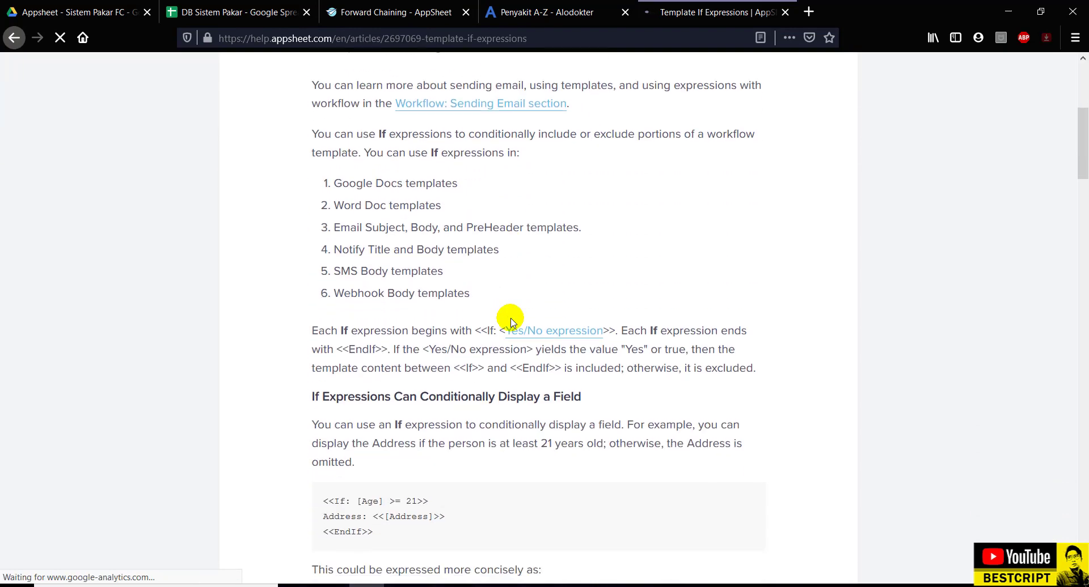
scroll(376, 273, down, 4)
scroll(374, 283, down, 2)
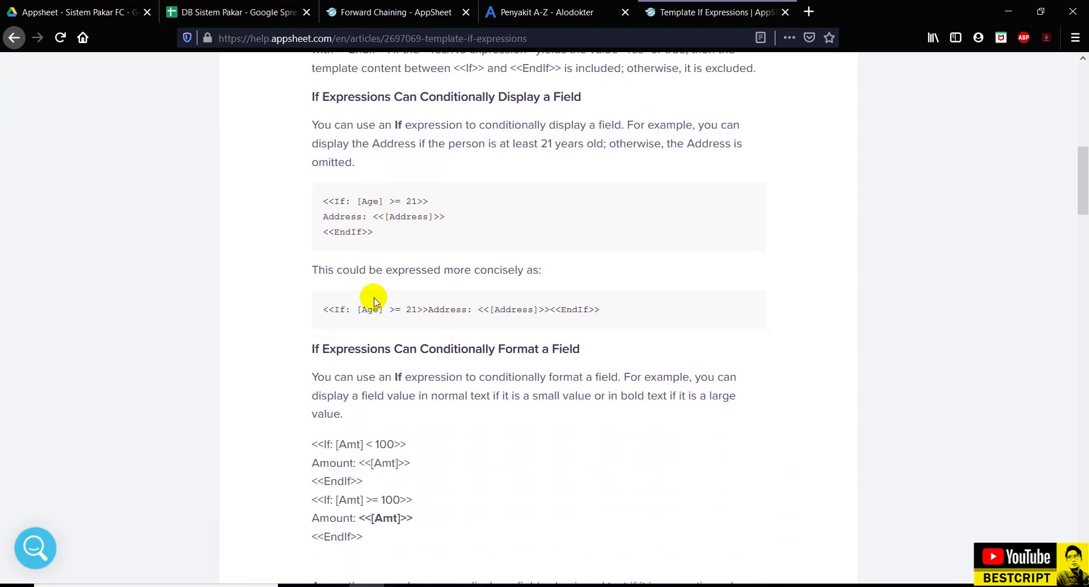
scroll(368, 314, down, 10)
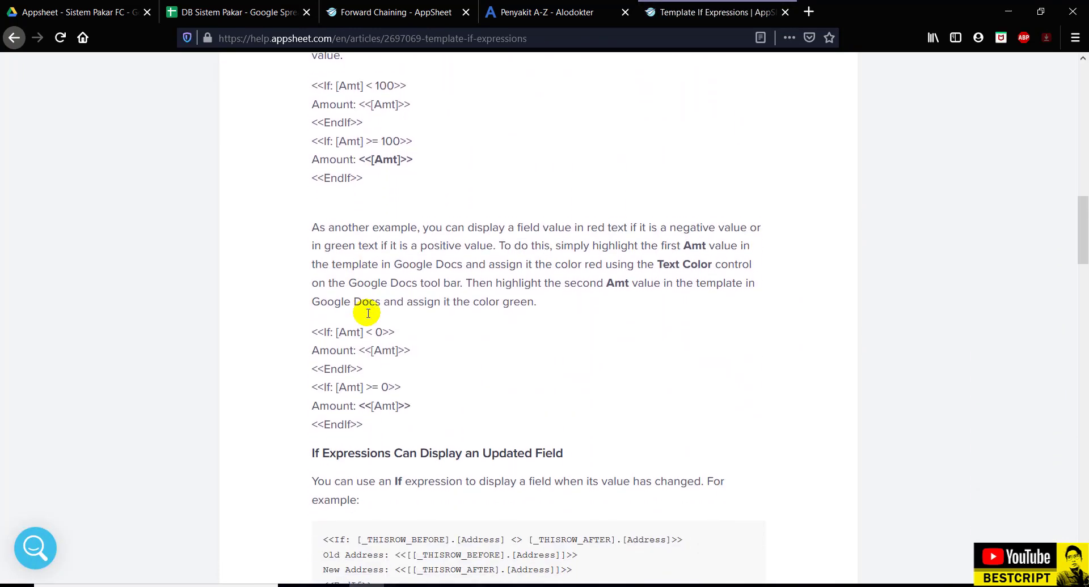
scroll(368, 313, down, 2)
scroll(369, 315, down, 6)
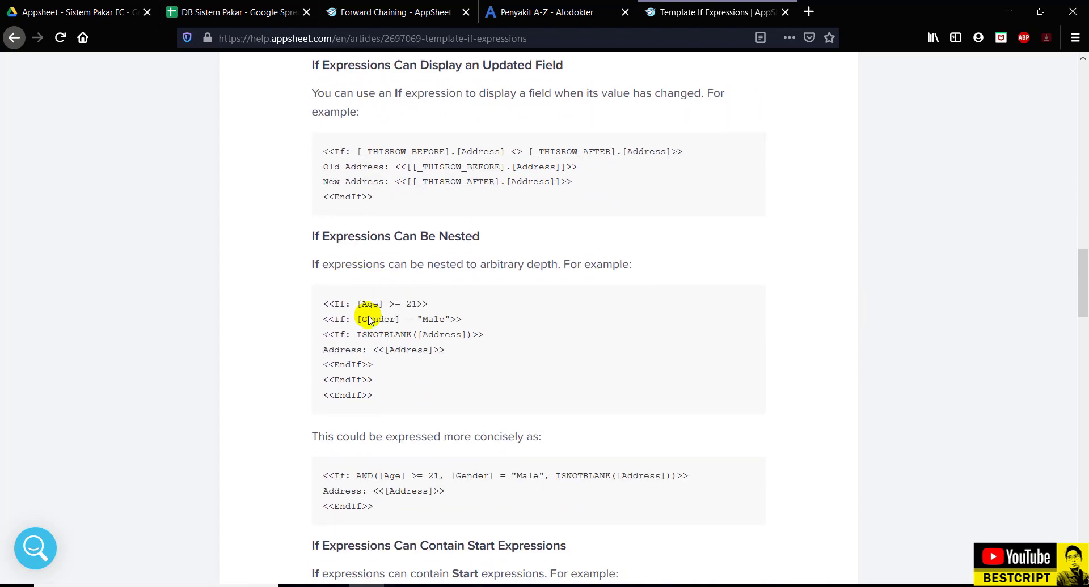
drag(336, 325, 485, 326)
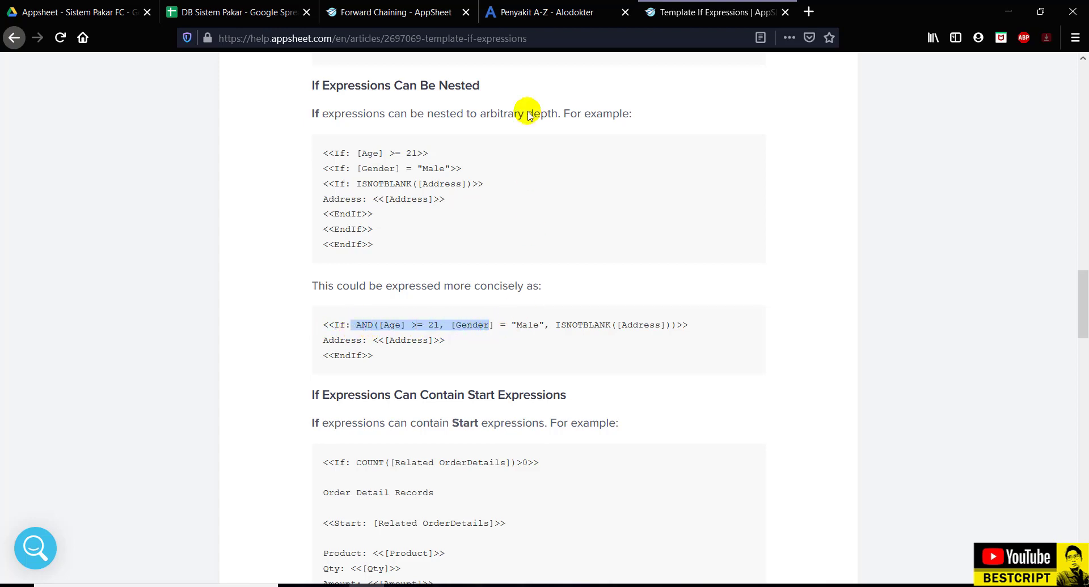
- Compare the Pusing, Panas Kepala and Mata Merah conditions in the Notepad formula with the article's AND example
click(472, 586)
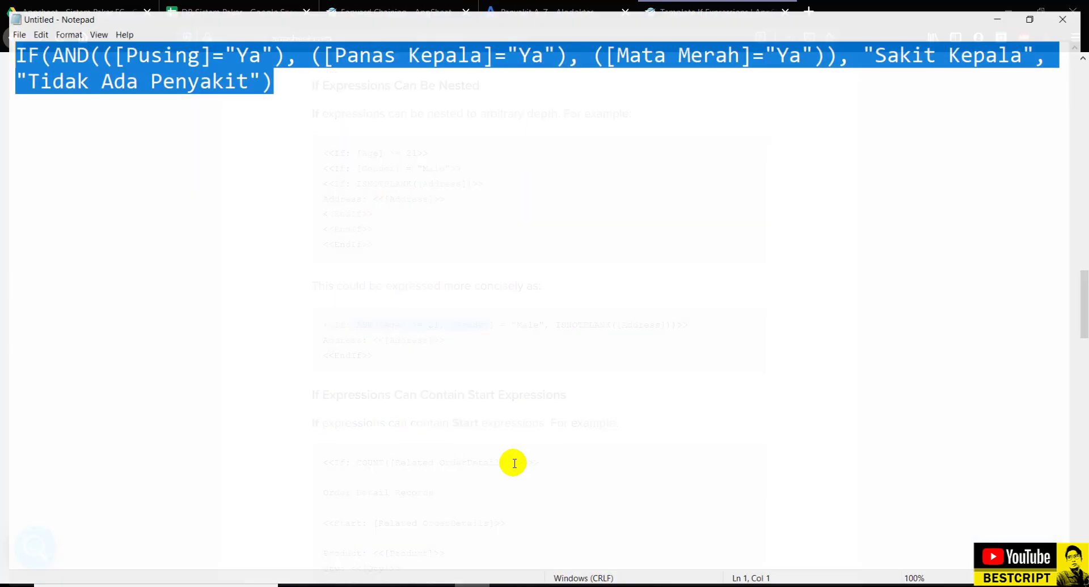
click(193, 47)
drag(281, 46, 108, 35)
drag(320, 48, 568, 45)
click(1007, 12)
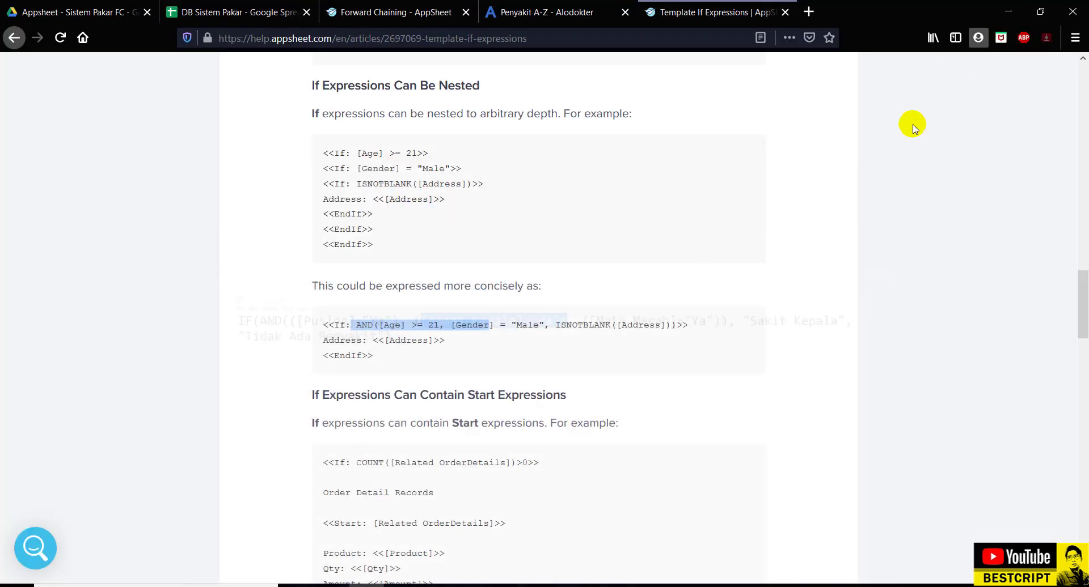
click(343, 325)
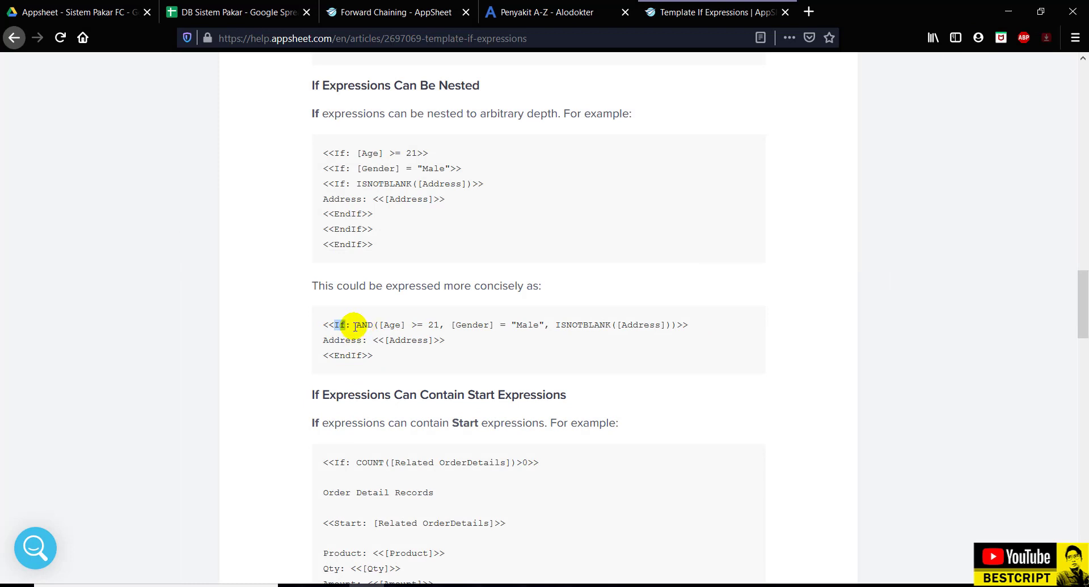
- Reduce the Notepad IF formula to the single Pusing condition by removing AND and the Panas Kepala and Mata Merah conditions
click(471, 586)
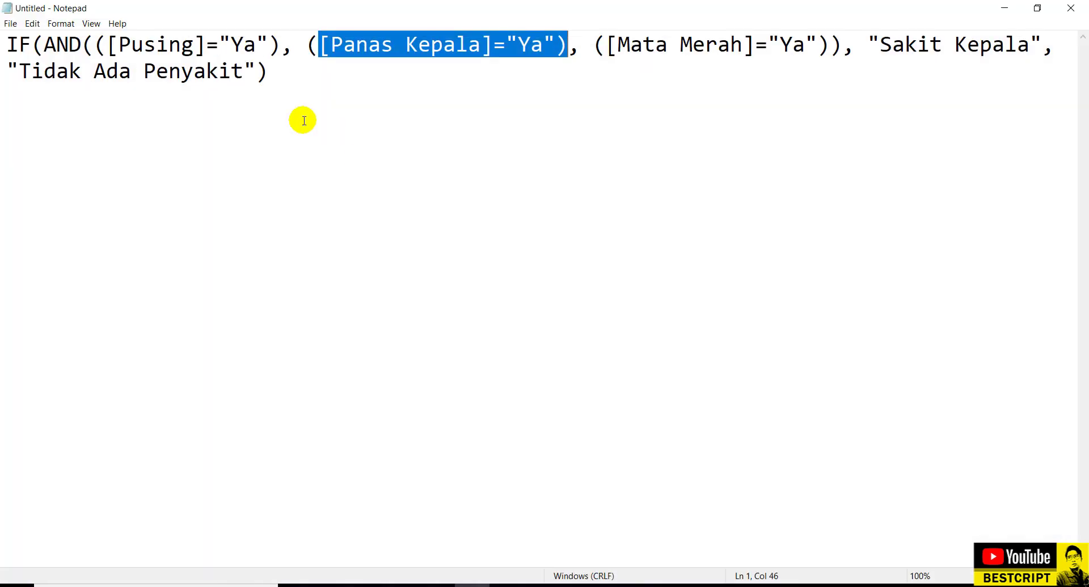
double_click(71, 45)
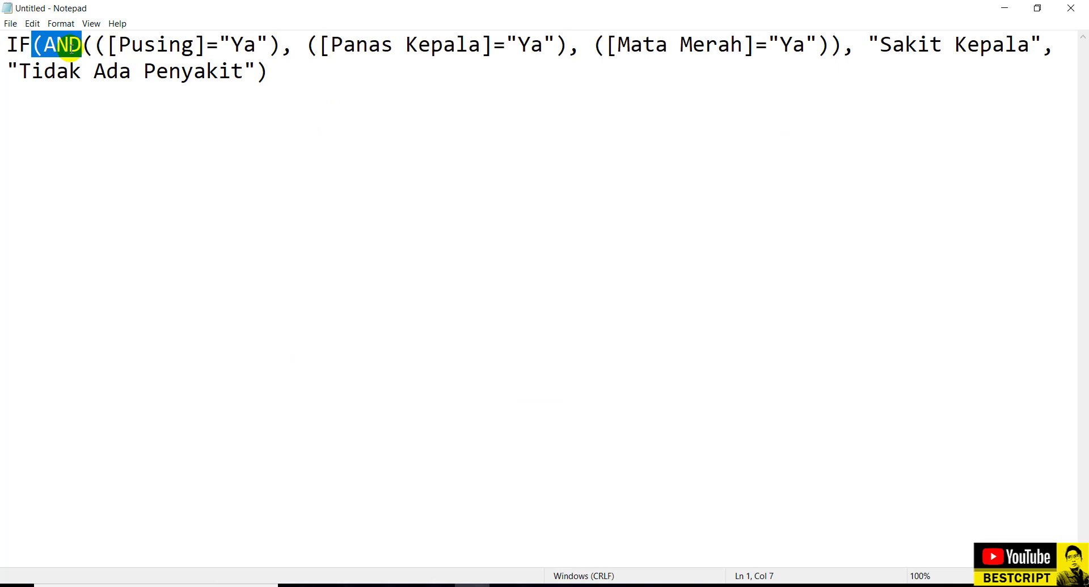
key(BackSpace)
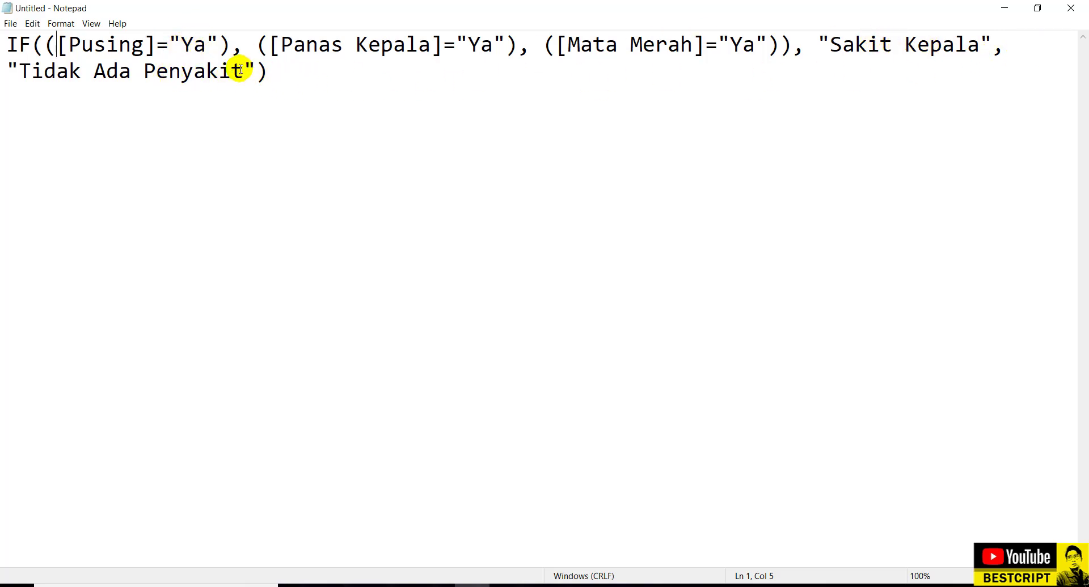
drag(244, 70, 19, 70)
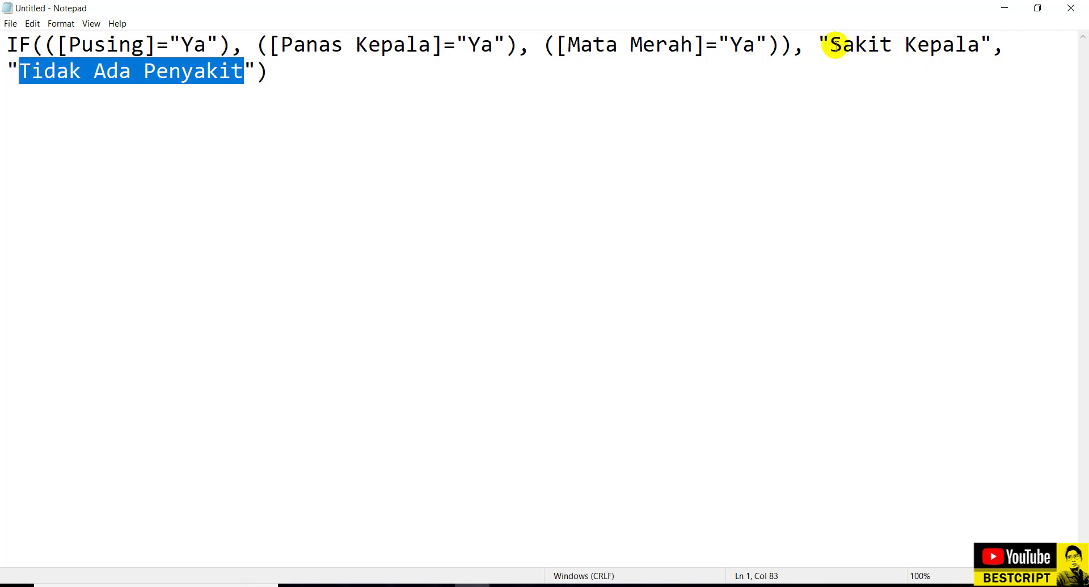
drag(831, 45, 955, 47)
click(238, 64)
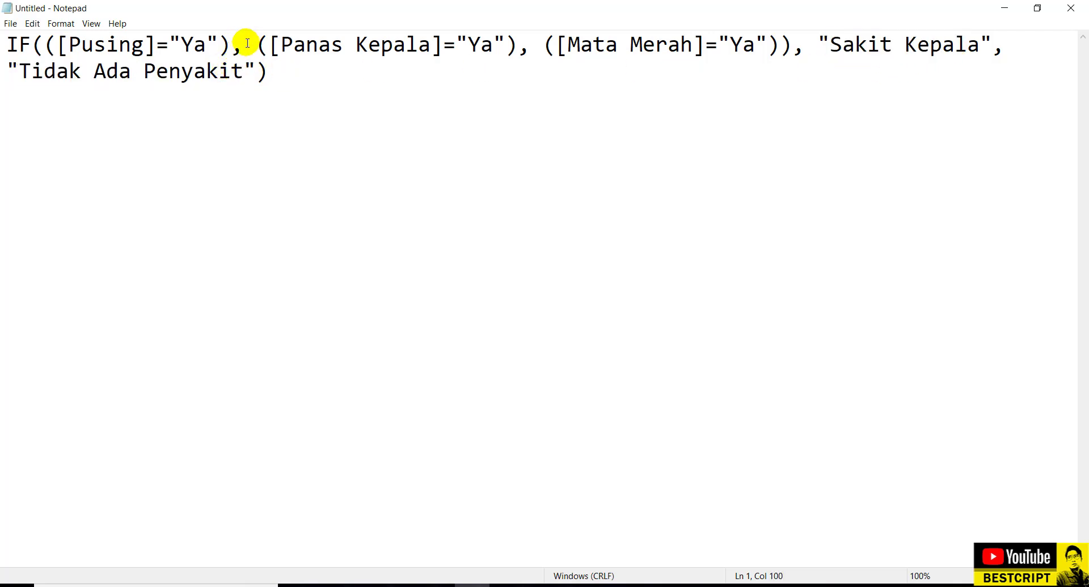
drag(244, 45, 794, 45)
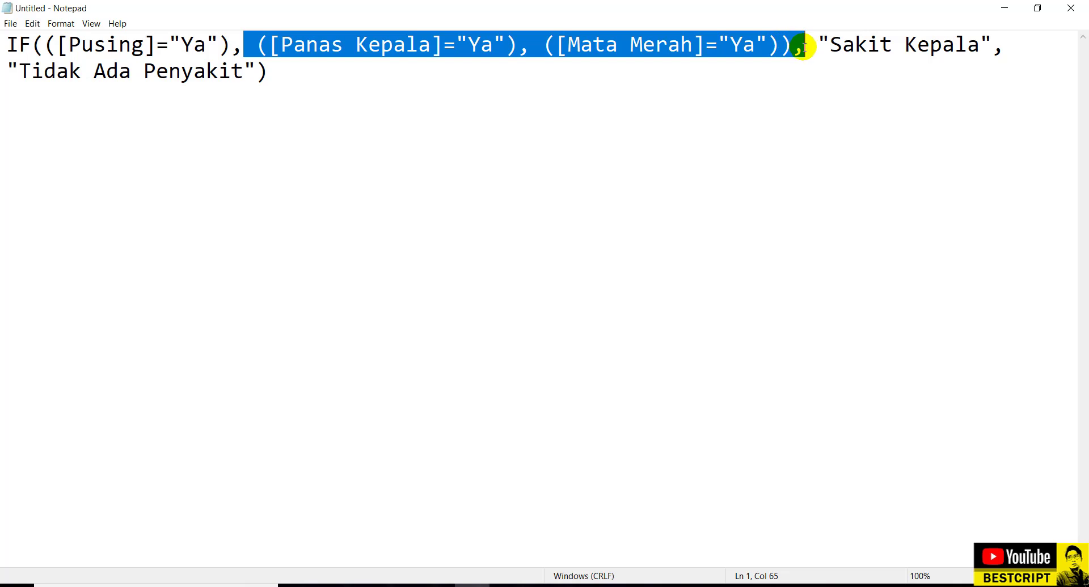
key(BackSpace)
key(BackSpace)
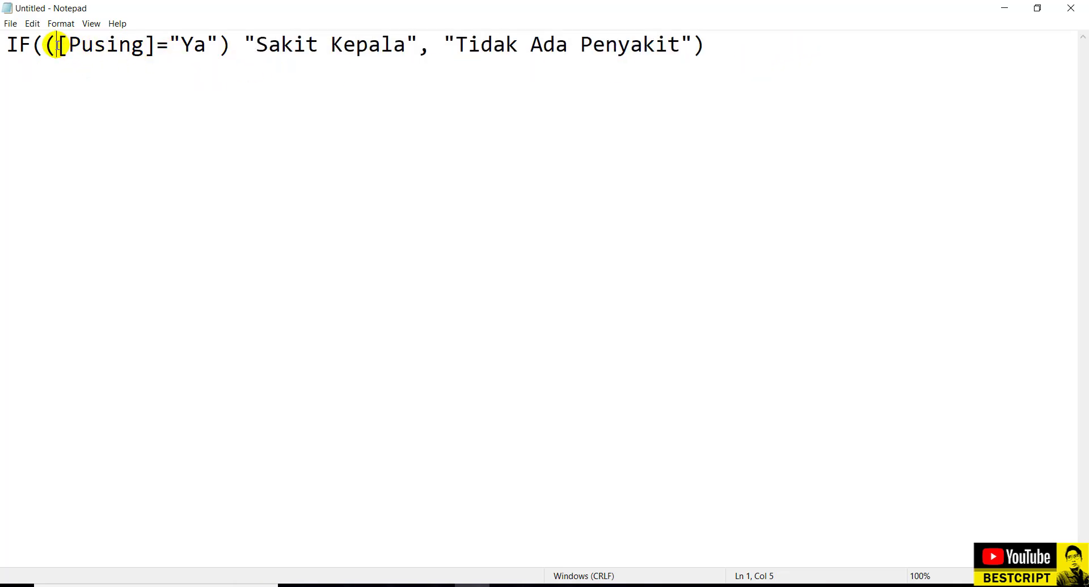
- Change the formula's compared value to "10" and its two results to "Lulus" and "Tidak Lulus"
drag(21, 45, 804, 41)
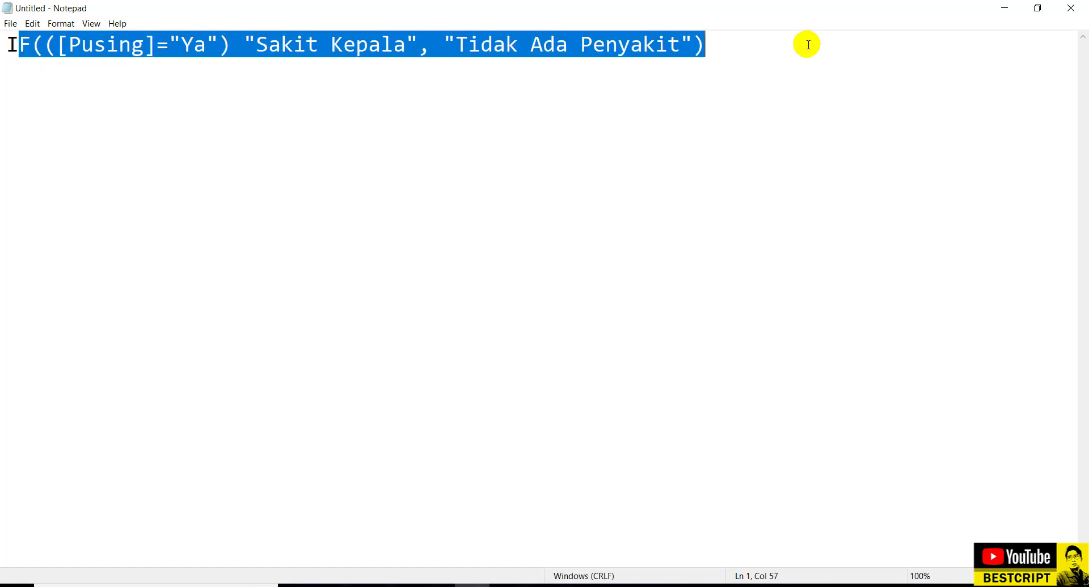
double_click(100, 46)
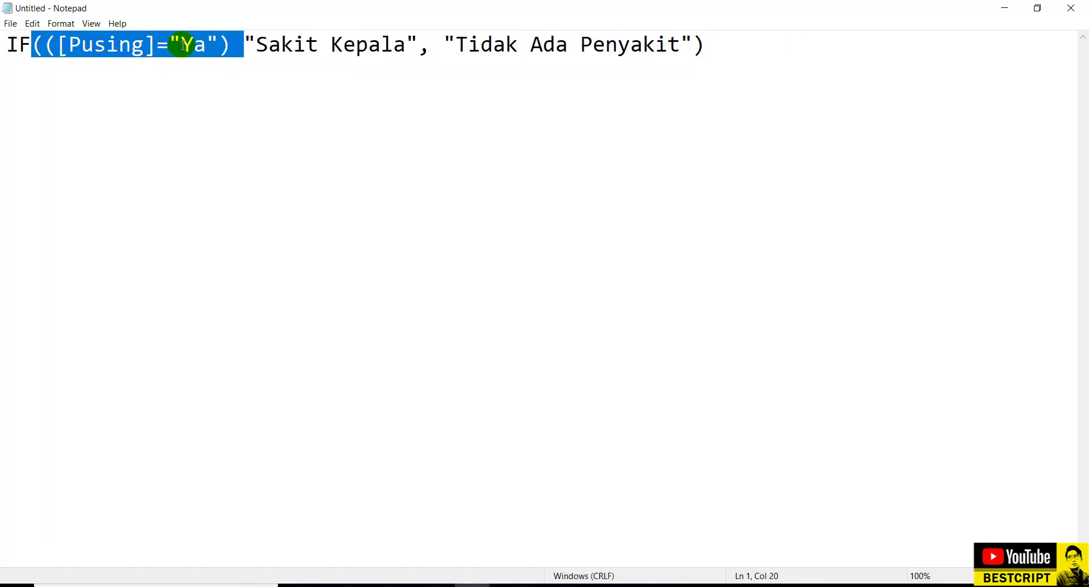
drag(180, 46, 200, 46)
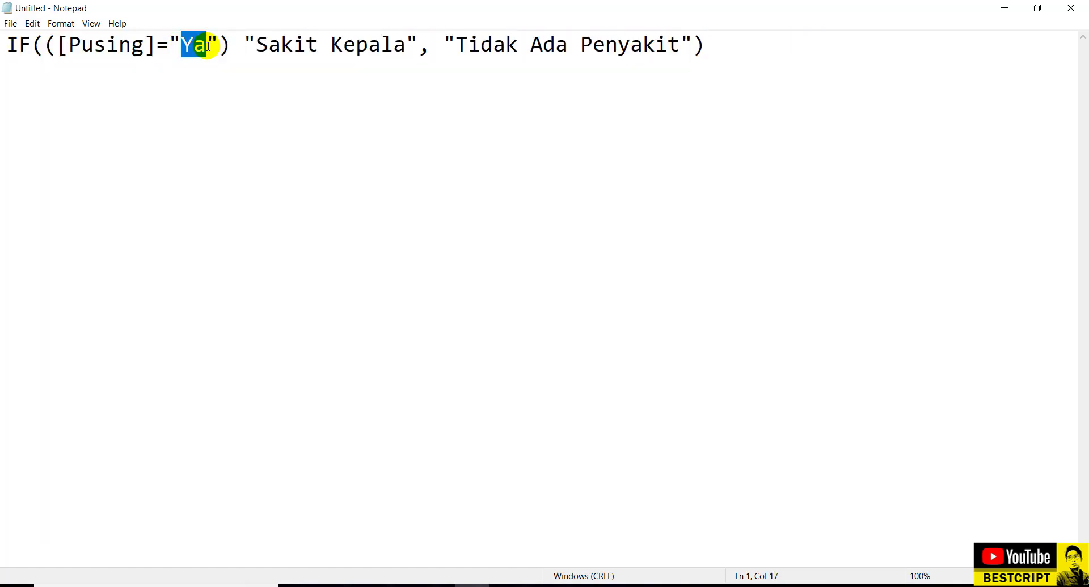
text(10)
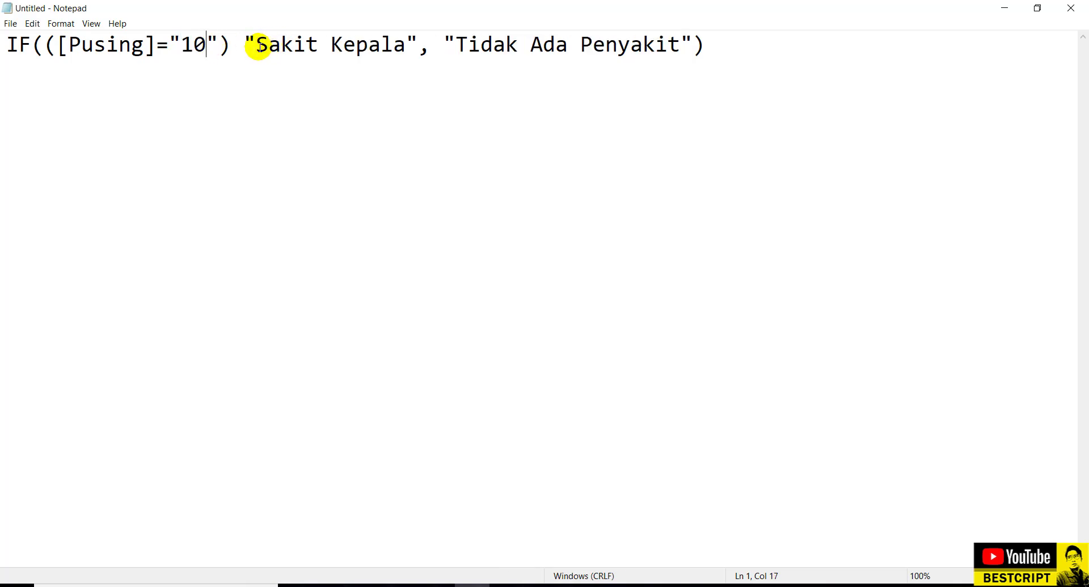
drag(259, 46, 399, 47)
text(Lulus)
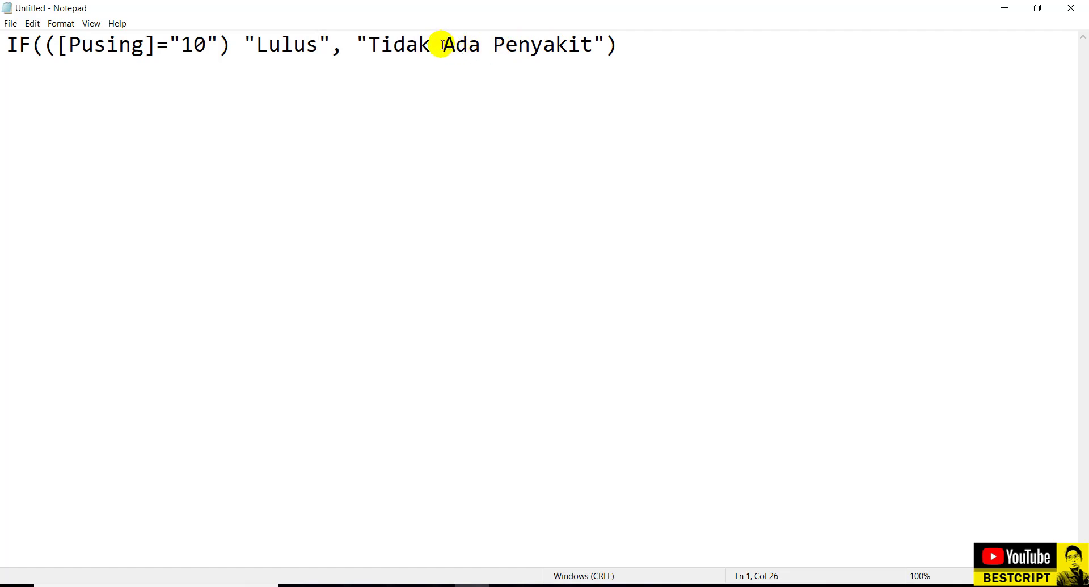
drag(443, 47, 578, 45)
text(Lulus)
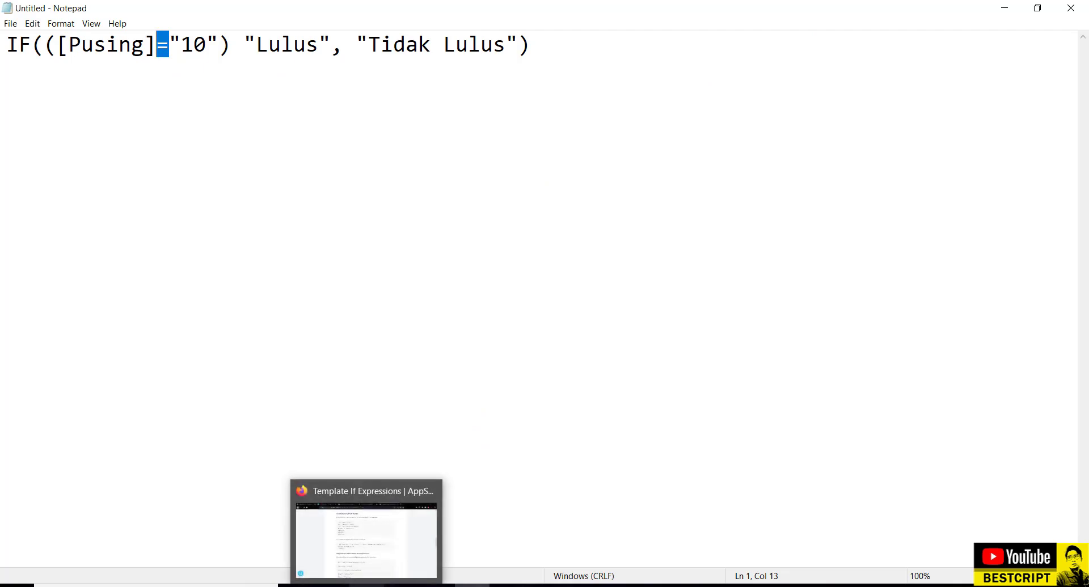
- Return to the browser, view the Forward Chaining columns in AppSheet, and review records P01 to P03 in the DB Sistem Pakar spreadsheet
click(366, 584)
click(391, 12)
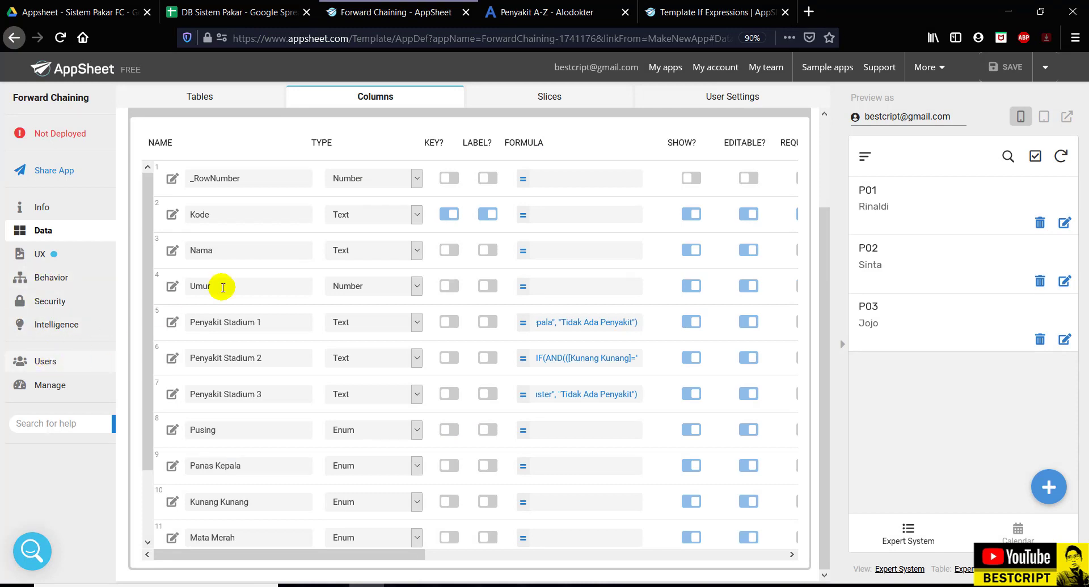
click(235, 12)
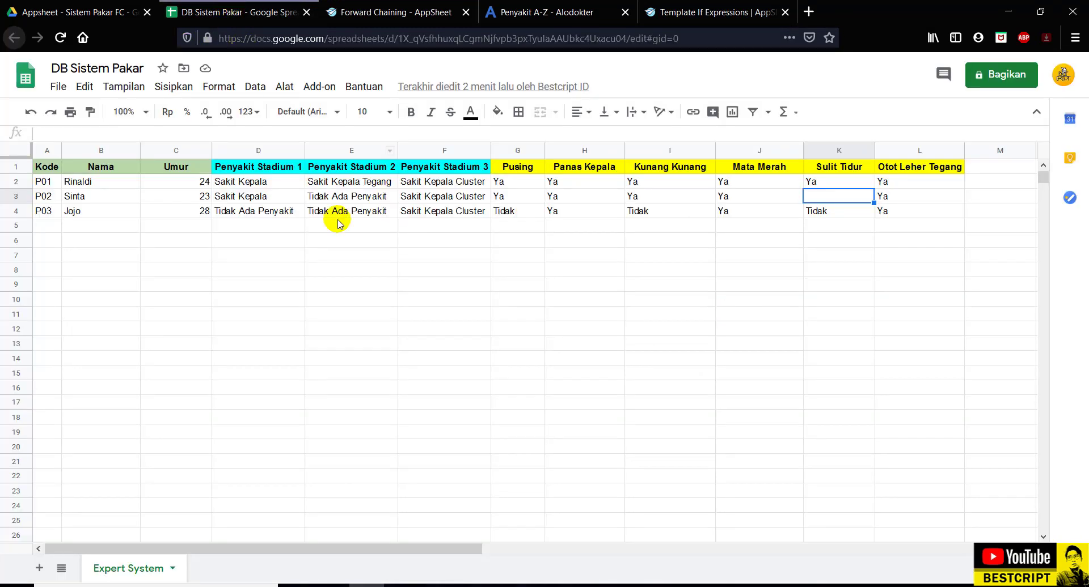
drag(46, 181, 907, 210)
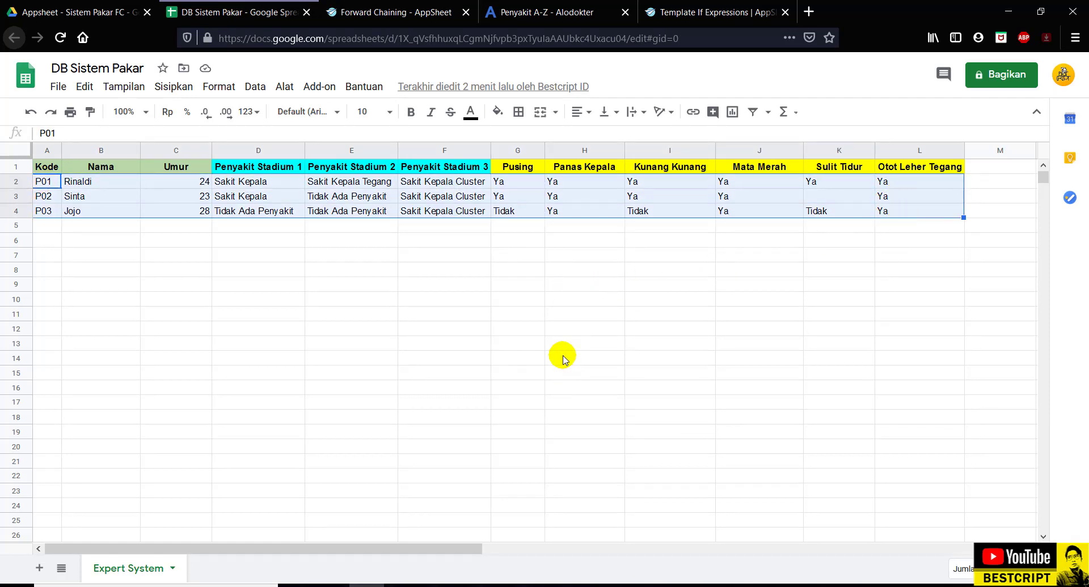
click(437, 586)
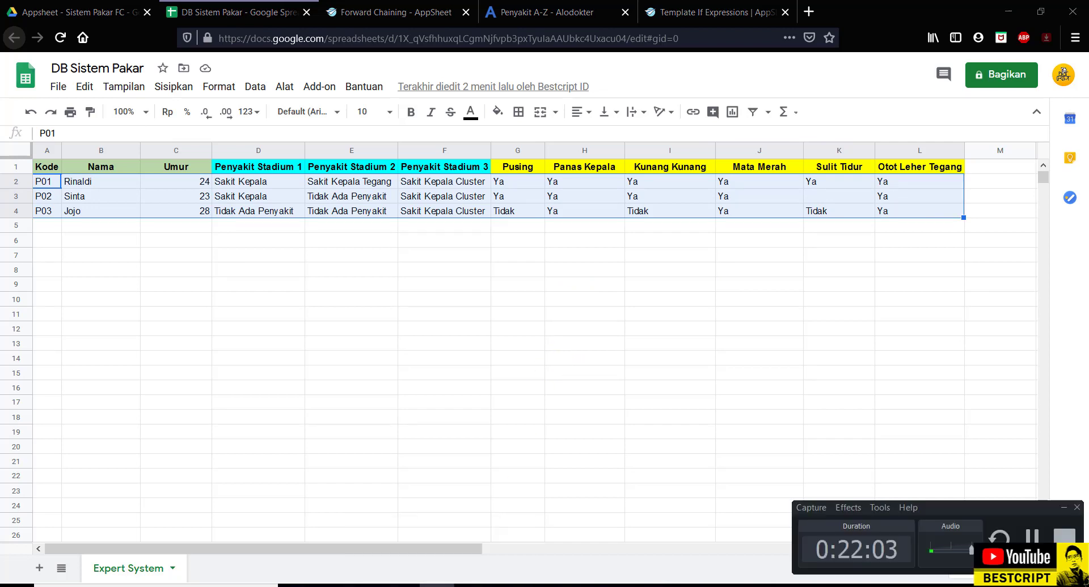